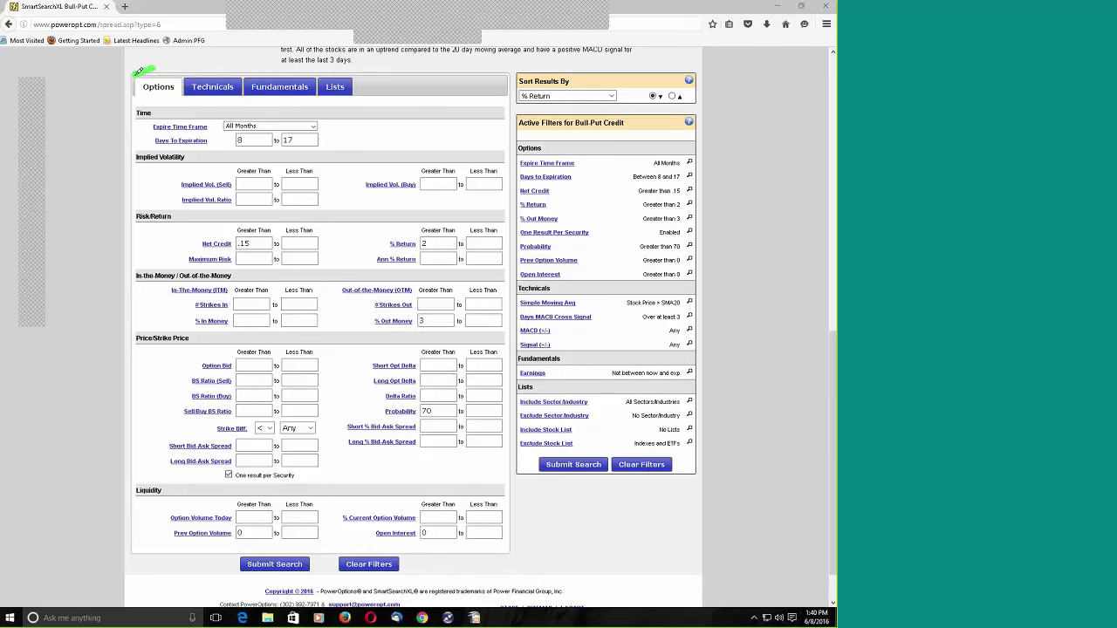
Mark the Options, Technicals, Fundamentals and Lists filter categories and the Days To Expiration filter in green, and erase the marks
mouse_move(180, 107)
left_mouse_down()
mouse_move(182, 57)
mouse_move(151, 65)
left_mouse_up()
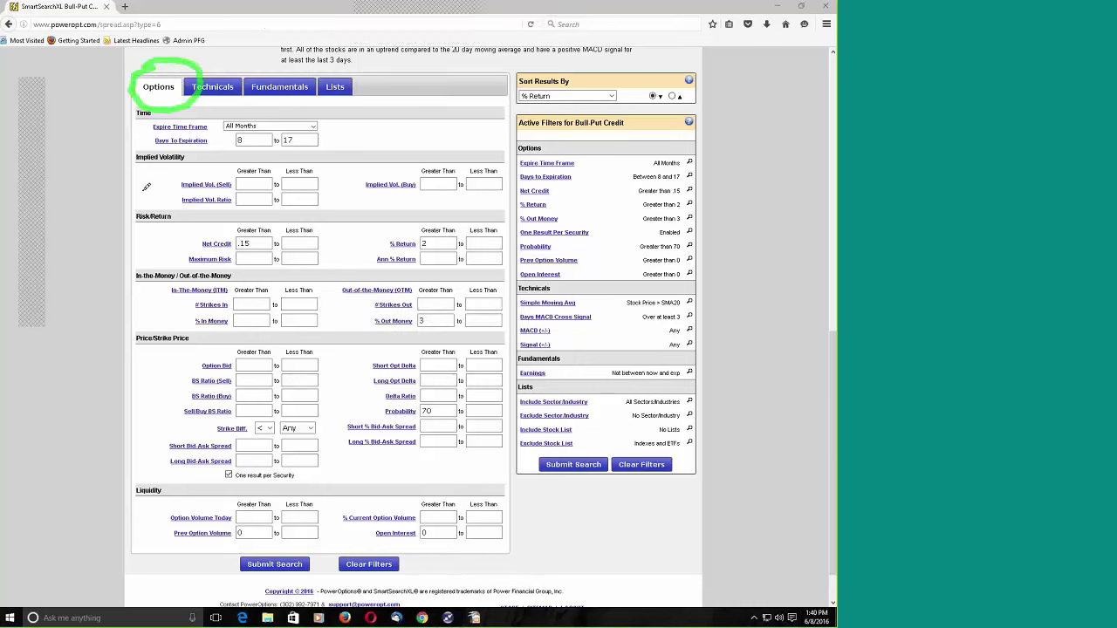
mouse_move(219, 66)
left_mouse_down()
mouse_move(231, 79)
mouse_move(276, 36)
mouse_move(366, 50)
left_mouse_up()
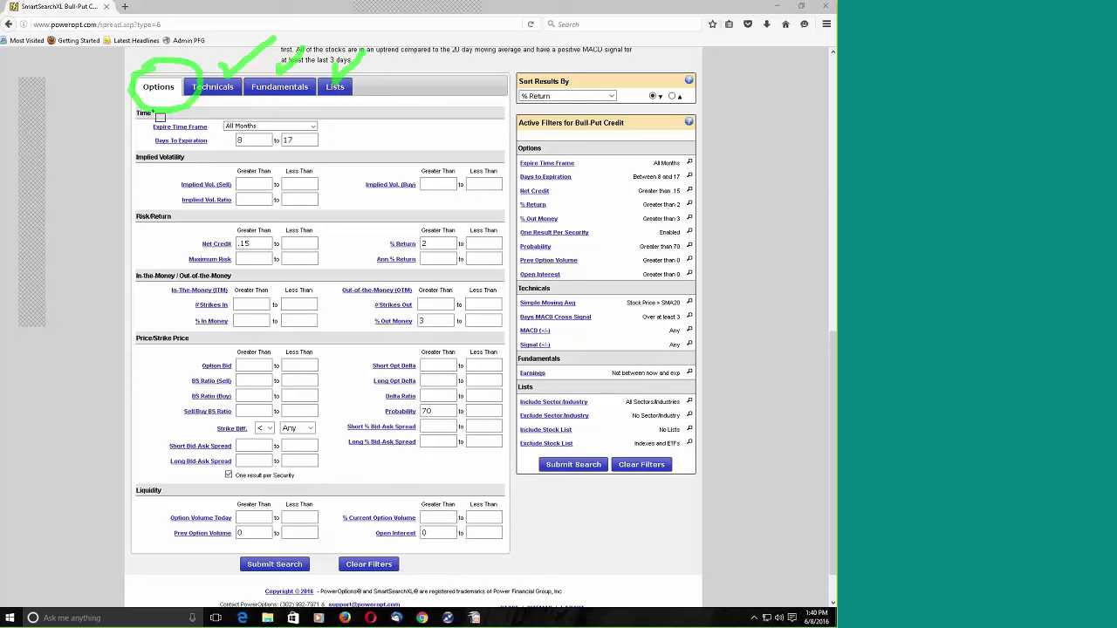
mouse_move(528, 10)
mouse_move(103, 137)
left_mouse_down()
mouse_move(145, 124)
mouse_move(122, 147)
left_mouse_up()
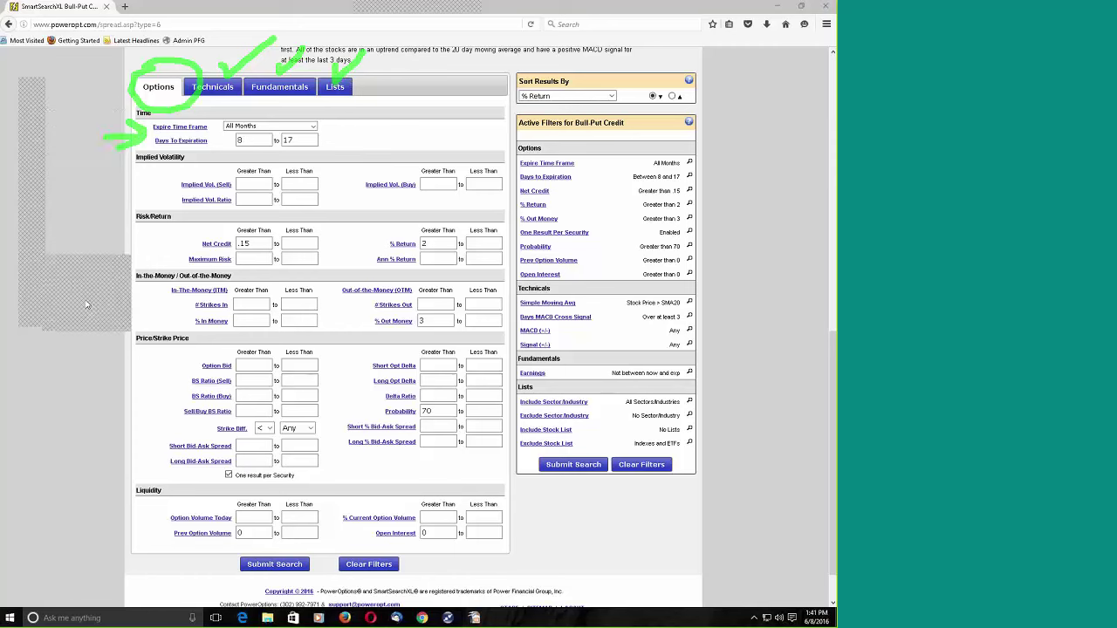
key("e")
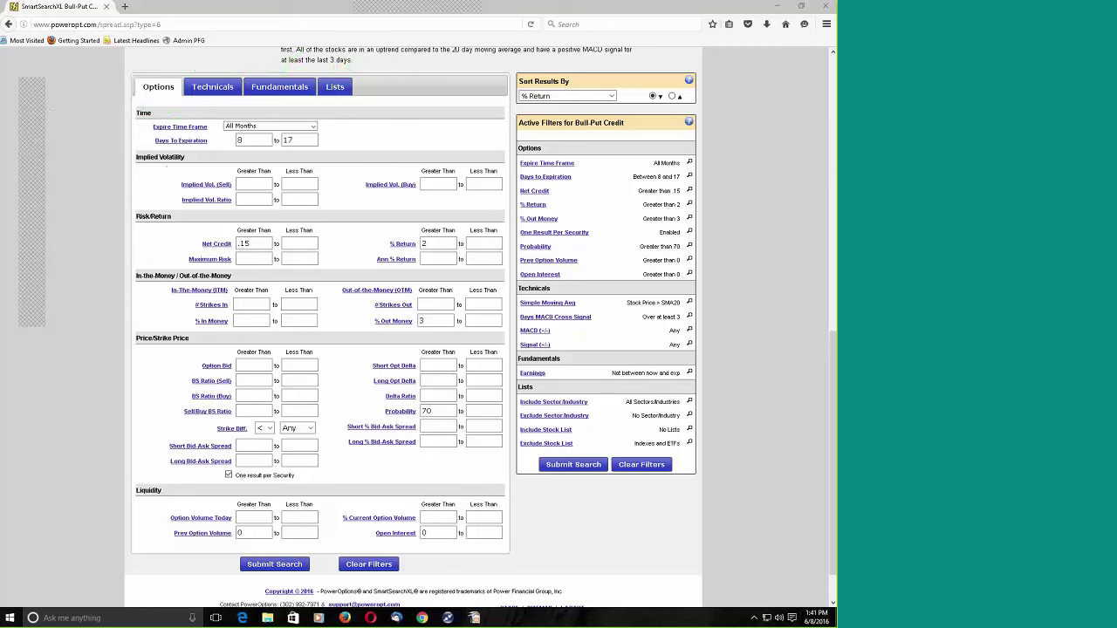
Mark the option filter groups from Implied Volatility to Price/Strike Price, plus Probability and Short Bid-Ask Spread, in green, and clear the marks
mouse_move(191, 167)
left_mouse_down()
mouse_move(166, 179)
mouse_move(173, 206)
left_mouse_up()
mouse_move(208, 230)
left_mouse_down()
mouse_move(171, 235)
mouse_move(190, 271)
mouse_move(213, 272)
left_mouse_up()
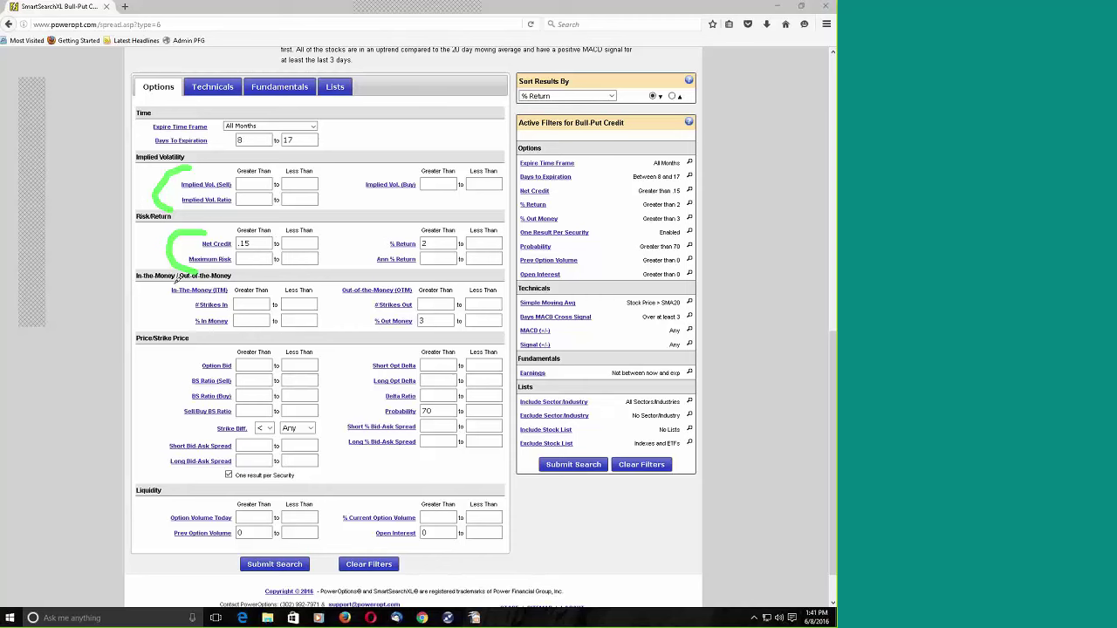
mouse_move(173, 287)
left_mouse_down()
mouse_move(157, 305)
mouse_move(186, 325)
mouse_move(161, 373)
mouse_move(162, 476)
mouse_move(196, 487)
left_mouse_up()
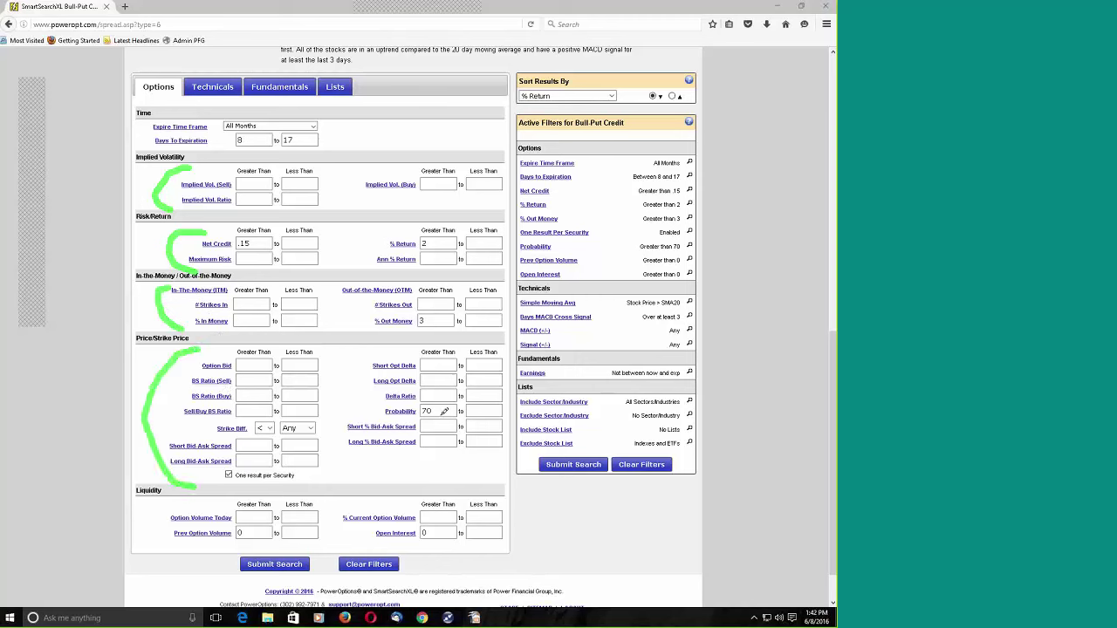
left_click_drag(438, 407, 457, 400)
mouse_move(242, 436)
left_mouse_down()
mouse_move(159, 437)
mouse_move(175, 464)
mouse_move(245, 459)
mouse_move(244, 436)
left_mouse_up()
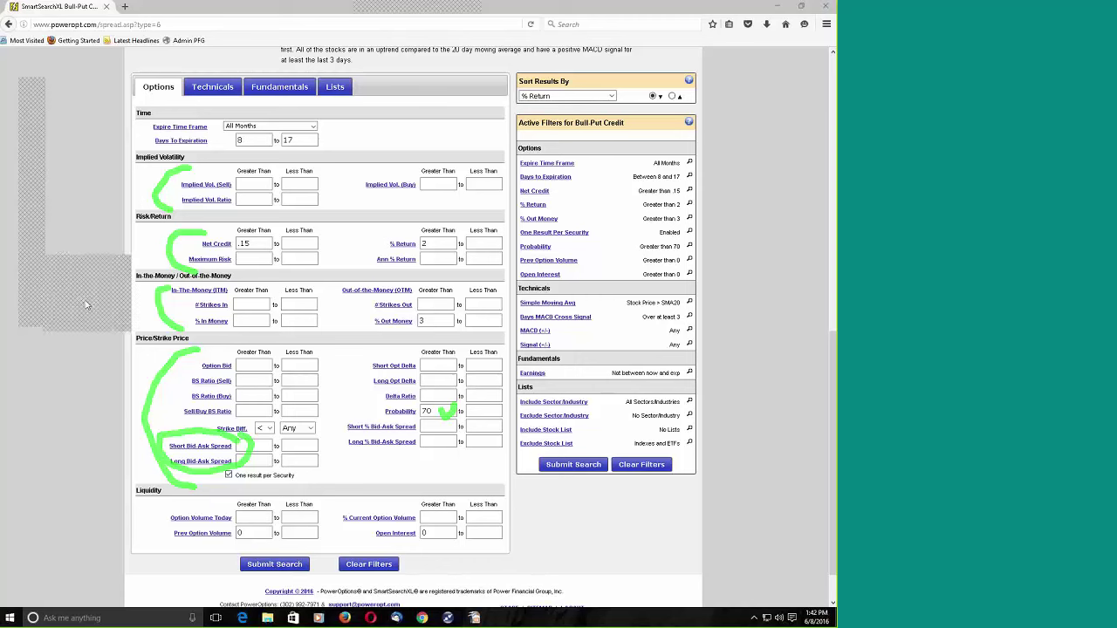
key("Escape")
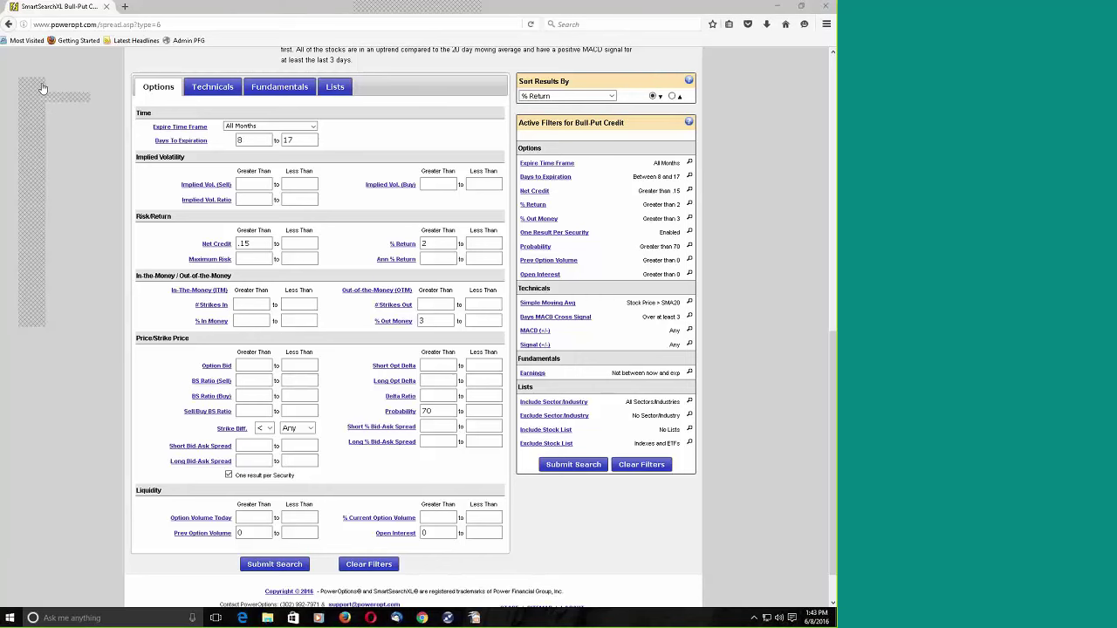
Show the technical filters, try a minimum % BB (20) of 90, and clear that value
left_click(212, 90)
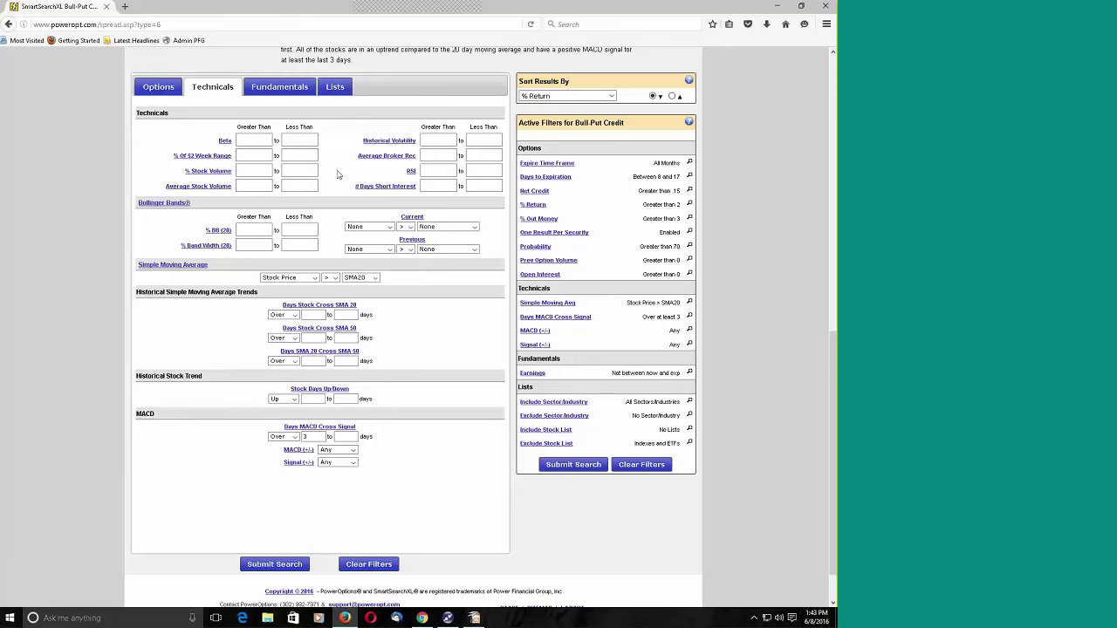
scroll(279, 261, "down", 2)
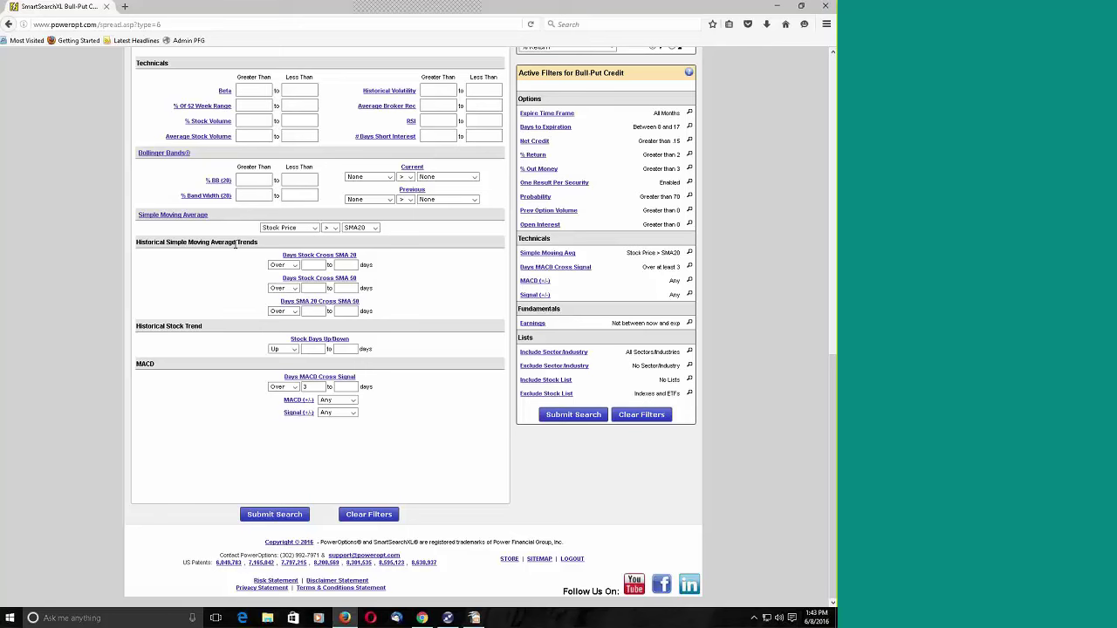
left_click(254, 178)
type("90")
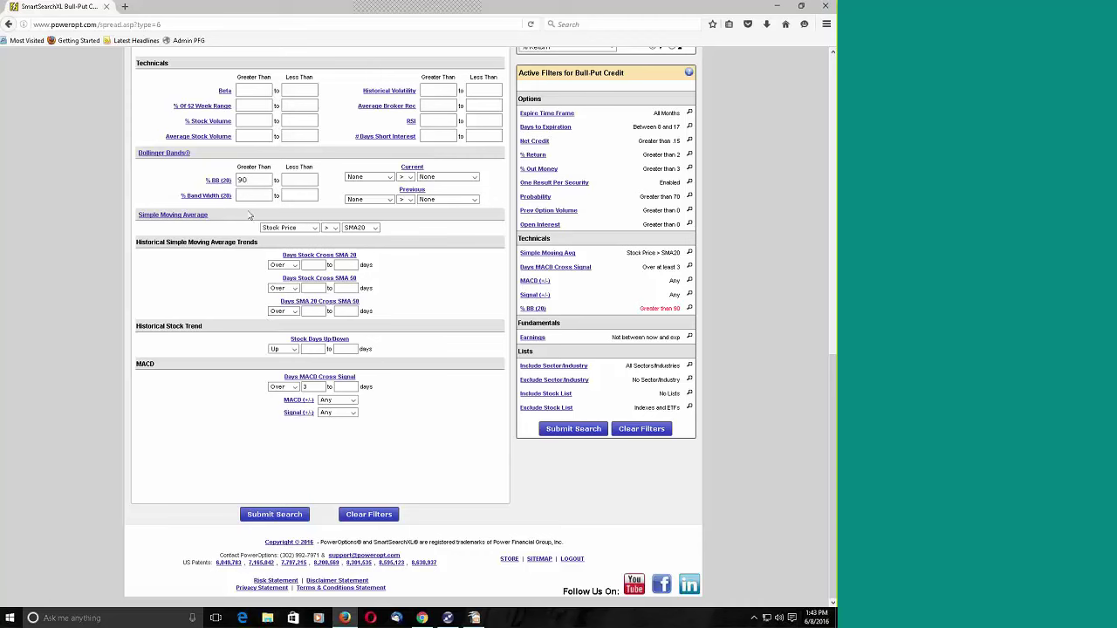
key("BackSpace")
key("BackSpace")
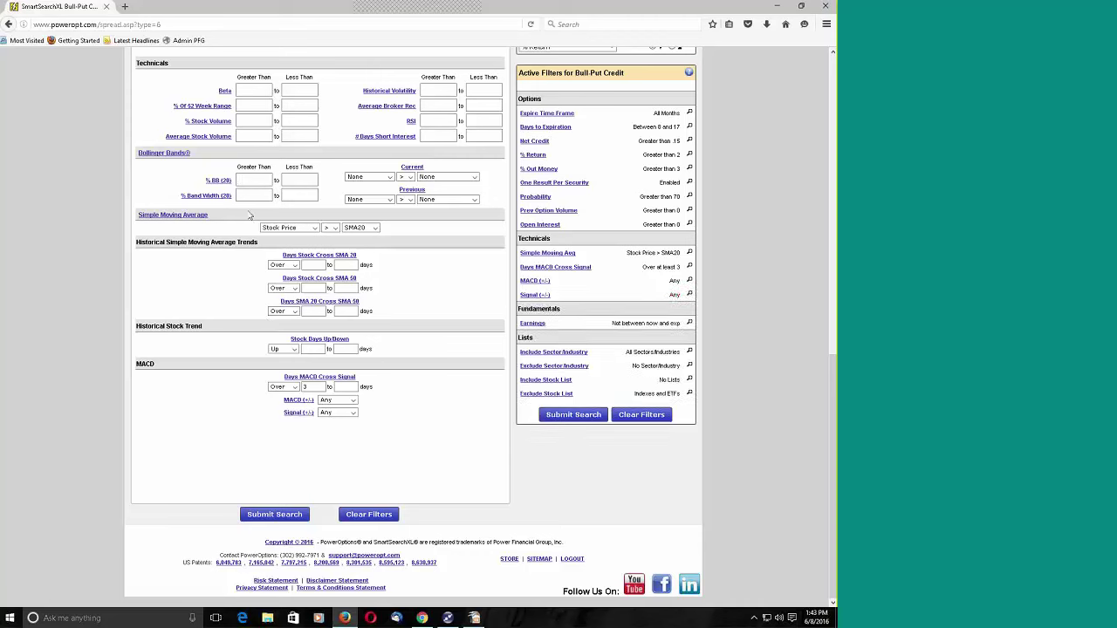
Try a % Band Width (20) range of 40 to 60 under Bollinger Bands and clear both limits
left_click(256, 197)
type("40")
left_click(301, 196)
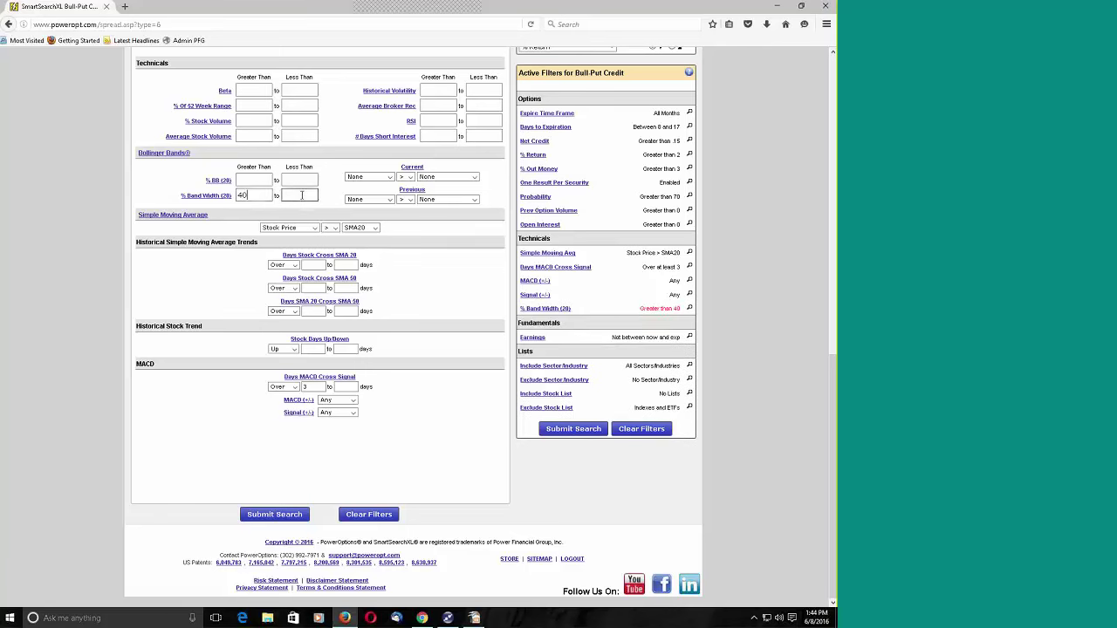
type("60")
key("BackSpace")
key("BackSpace")
left_click(253, 196)
key("BackSpace")
key("BackSpace")
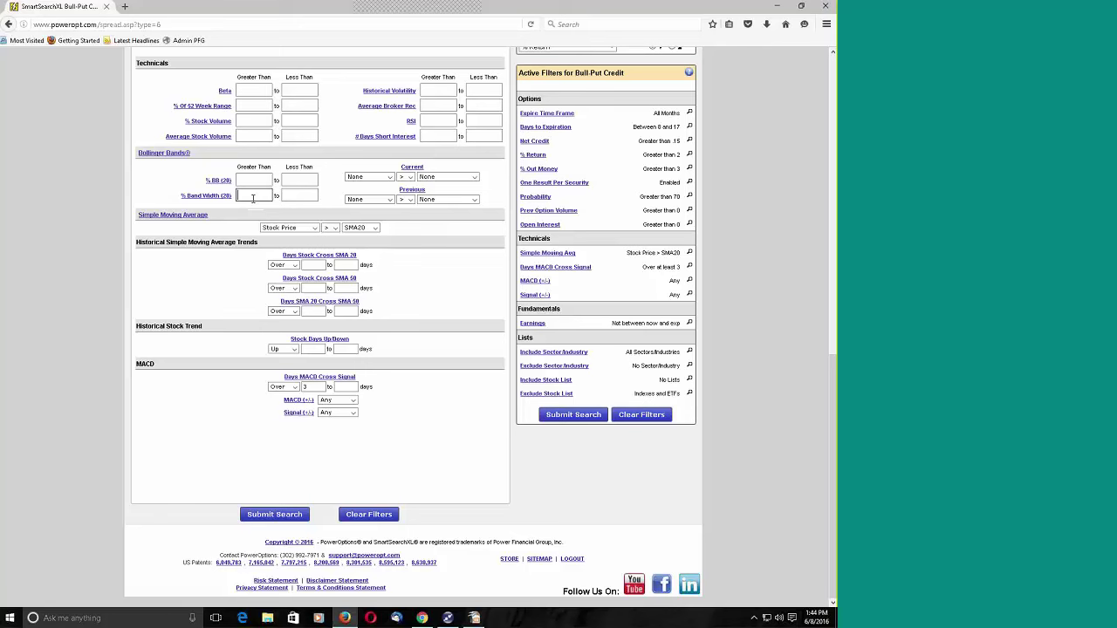
Review the available Simple Moving Average comparison choices and the Days MACD Cross Signal filter without changing them
left_click(210, 329)
left_click(290, 229)
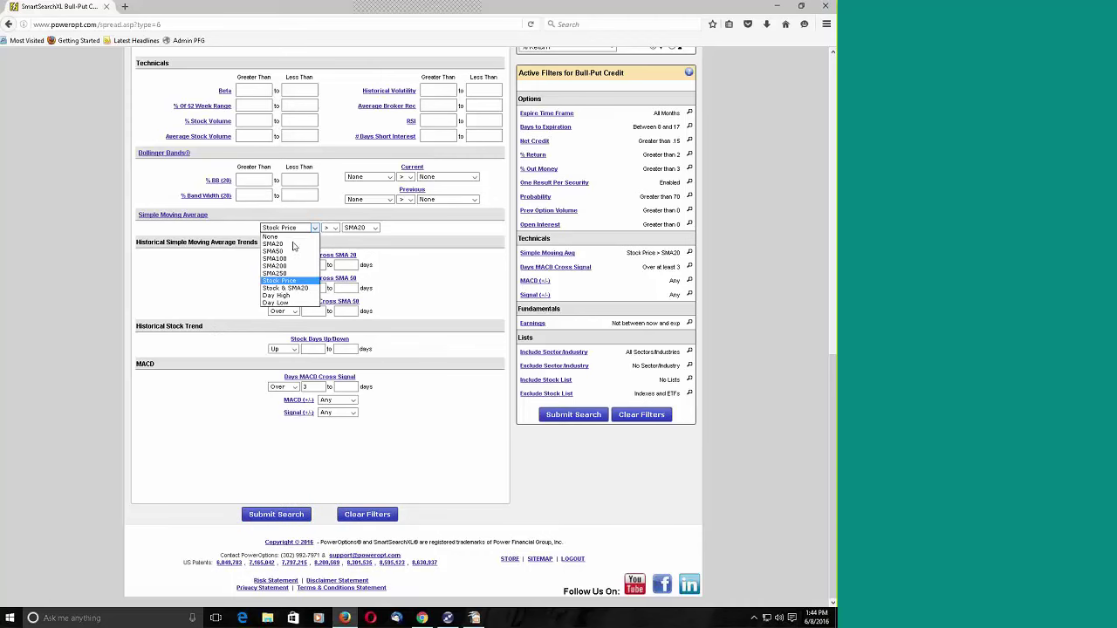
left_click(357, 229)
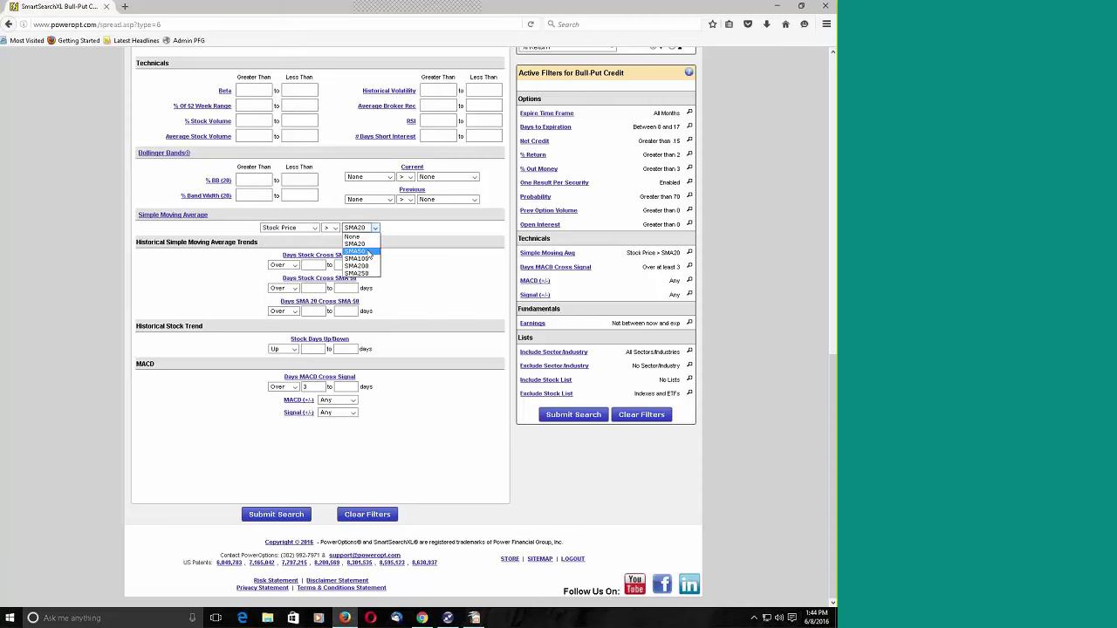
left_click(297, 228)
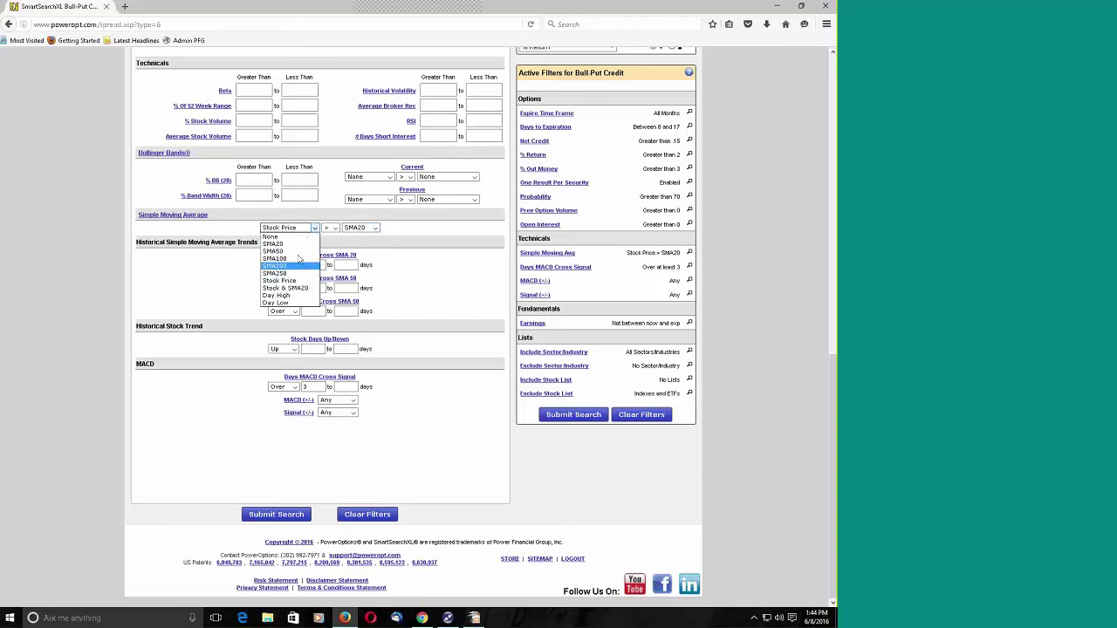
left_click(384, 268)
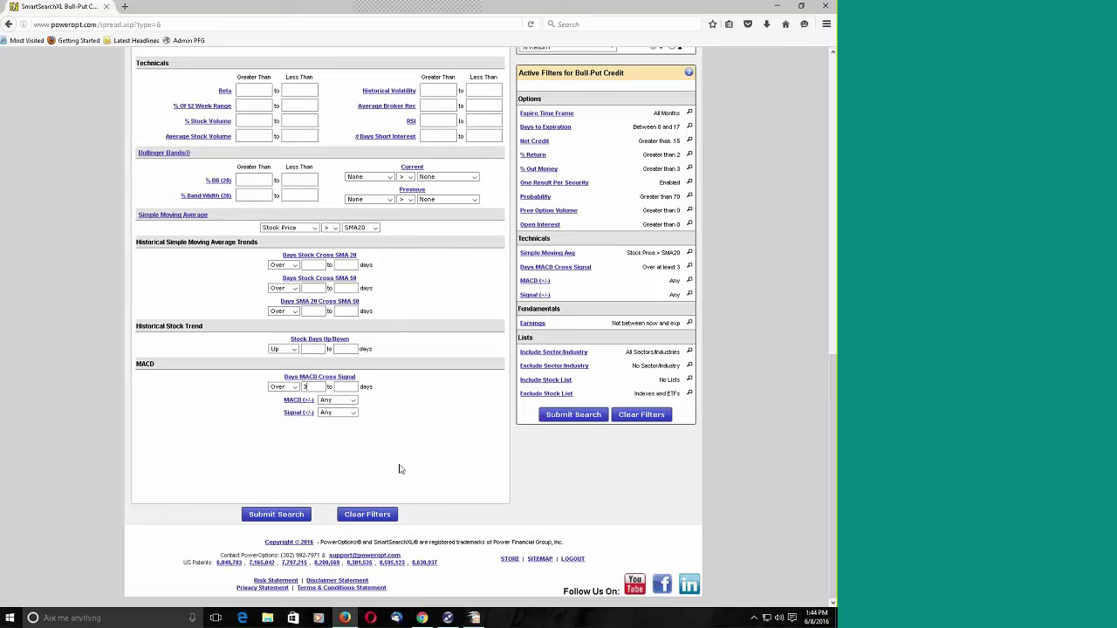
left_click(356, 387)
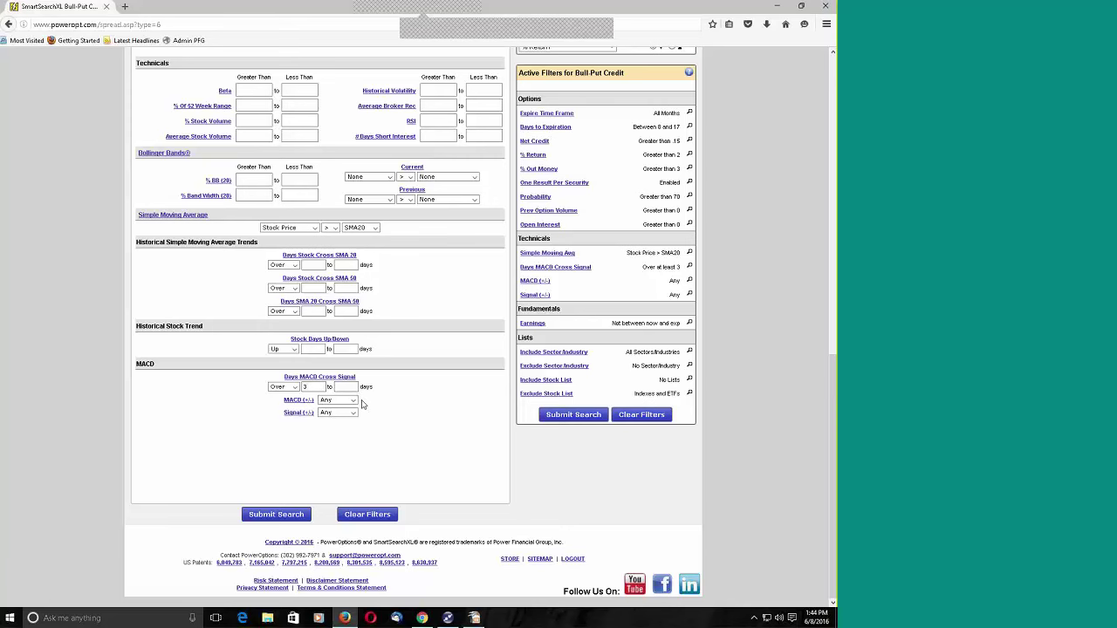
Show the fundamental filters, try a minimum stock price of 100, and clear that value
scroll(359, 397, "up", 3)
left_click(279, 157)
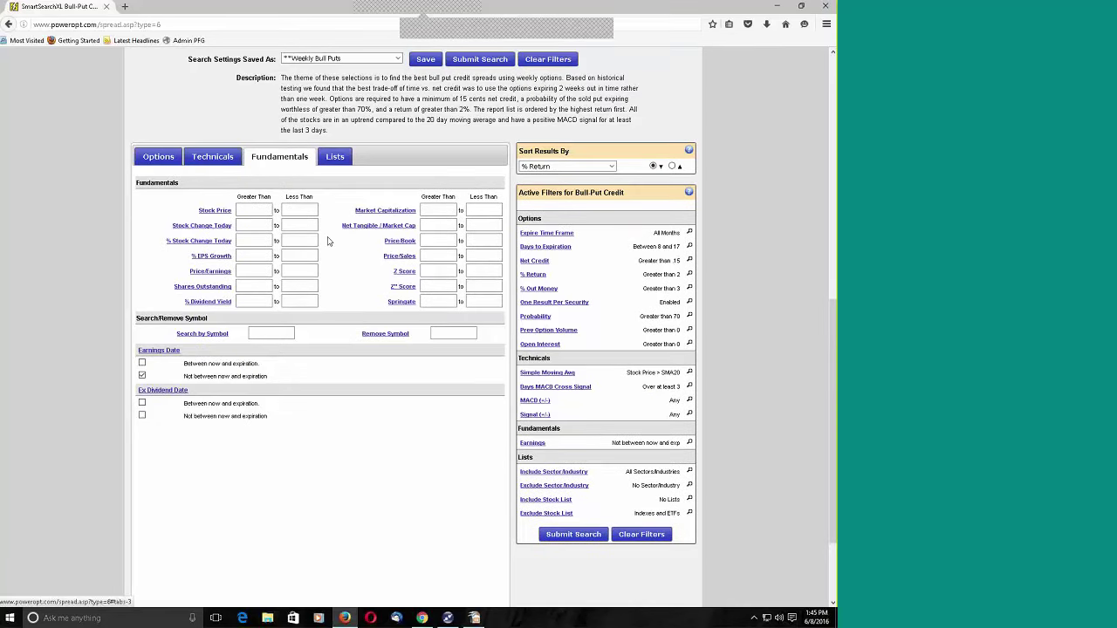
left_click(309, 209)
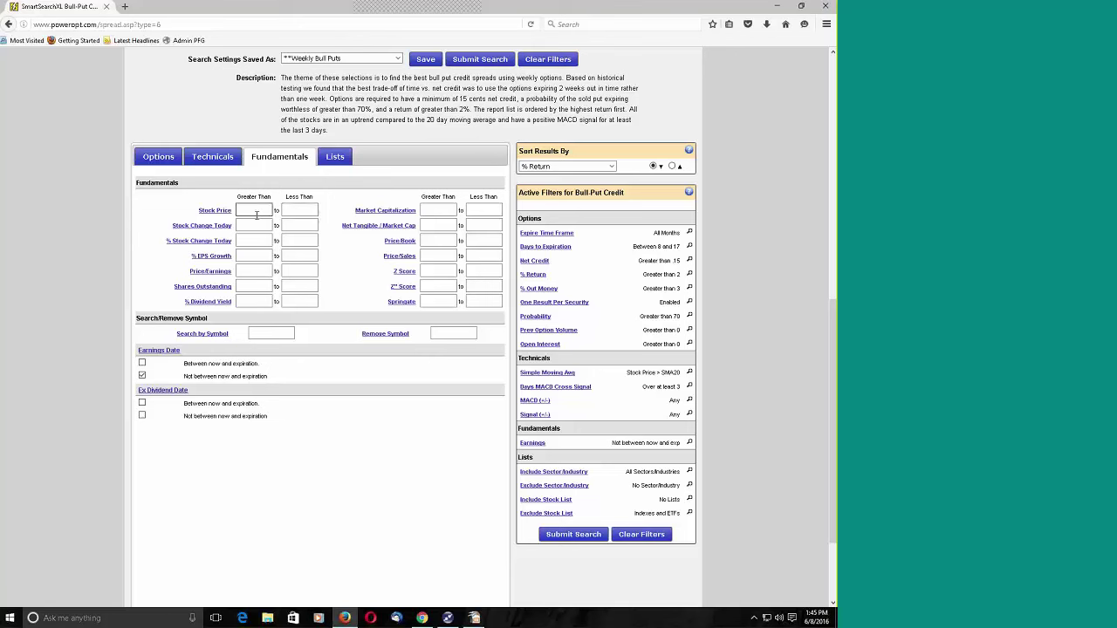
type("100")
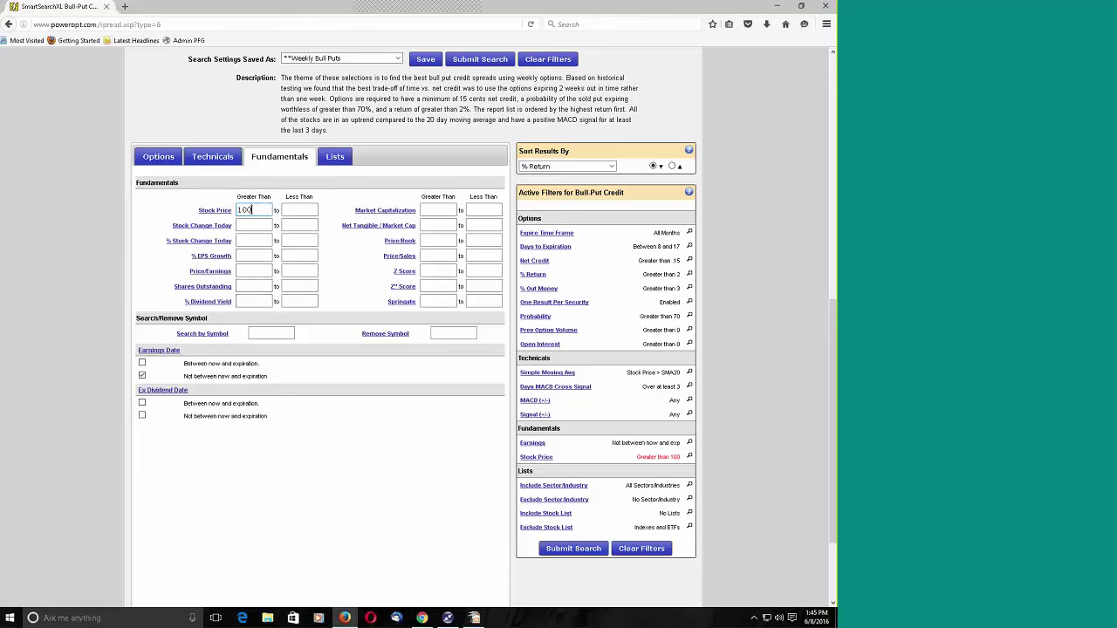
left_click_drag(253, 210, 234, 211)
key("Delete")
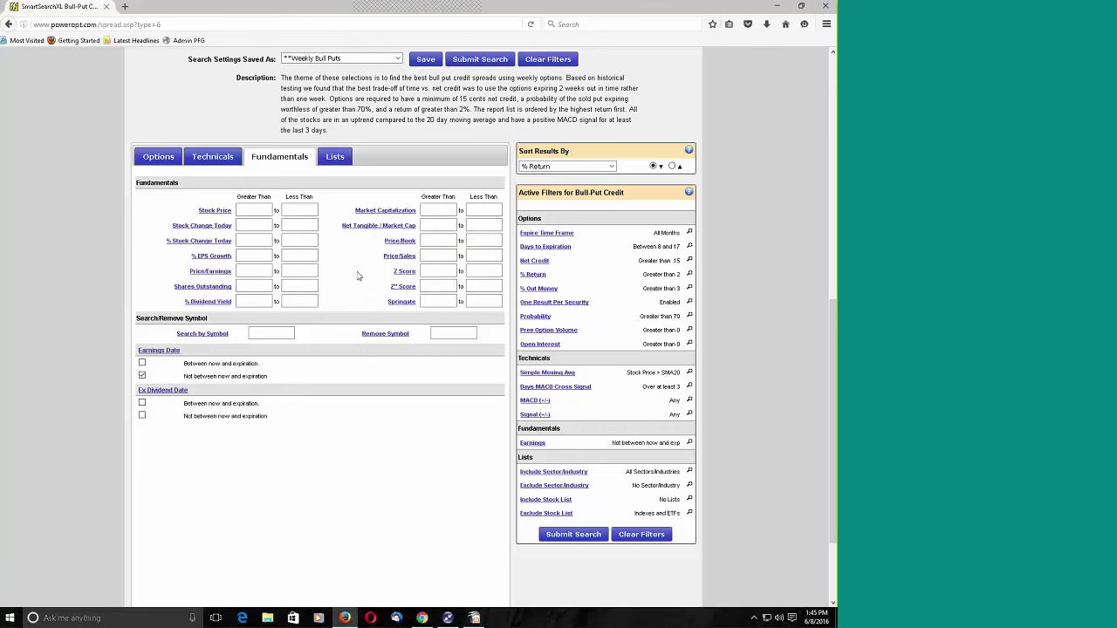
Review the earnings and ex-dividend date filters, and the sectors, industries and stock lists available for inclusion
scroll(326, 355, "down", 1)
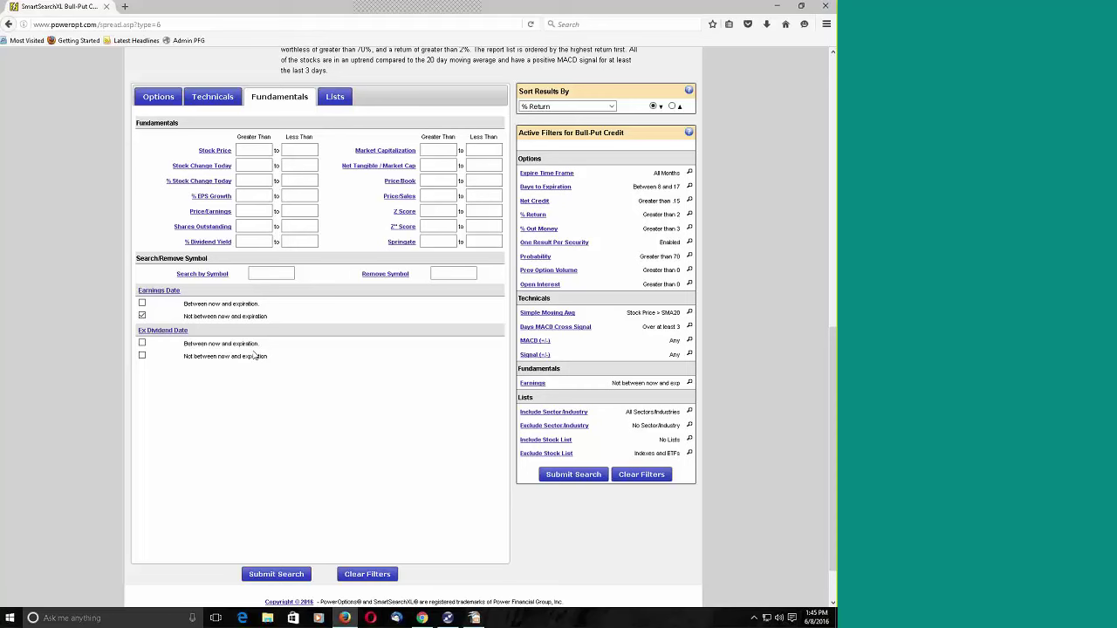
scroll(339, 422, "up", 2)
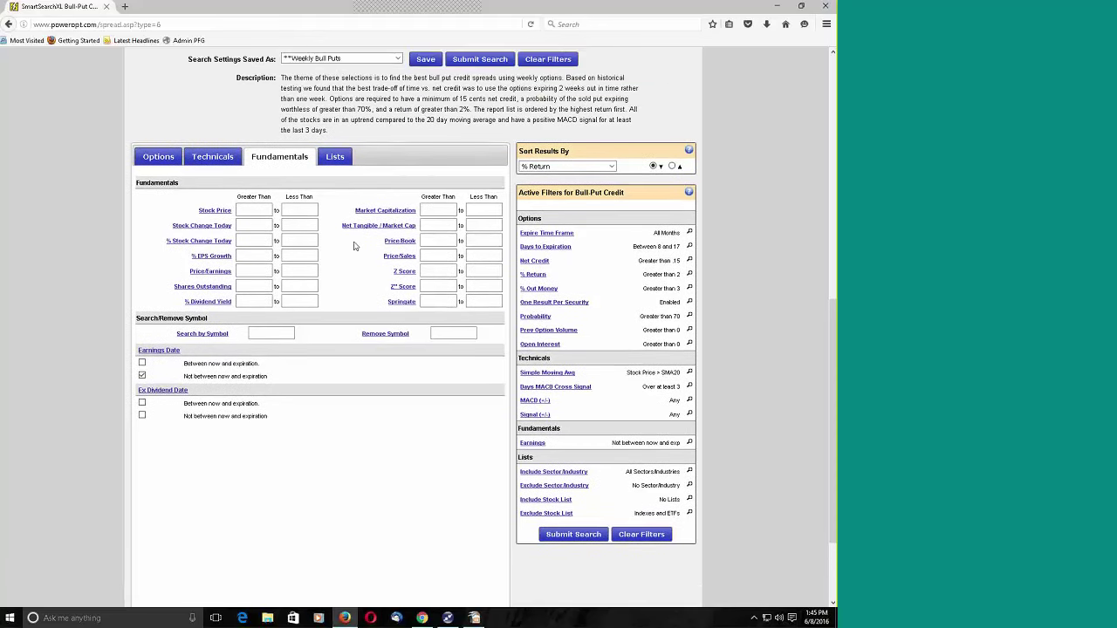
left_click(339, 160)
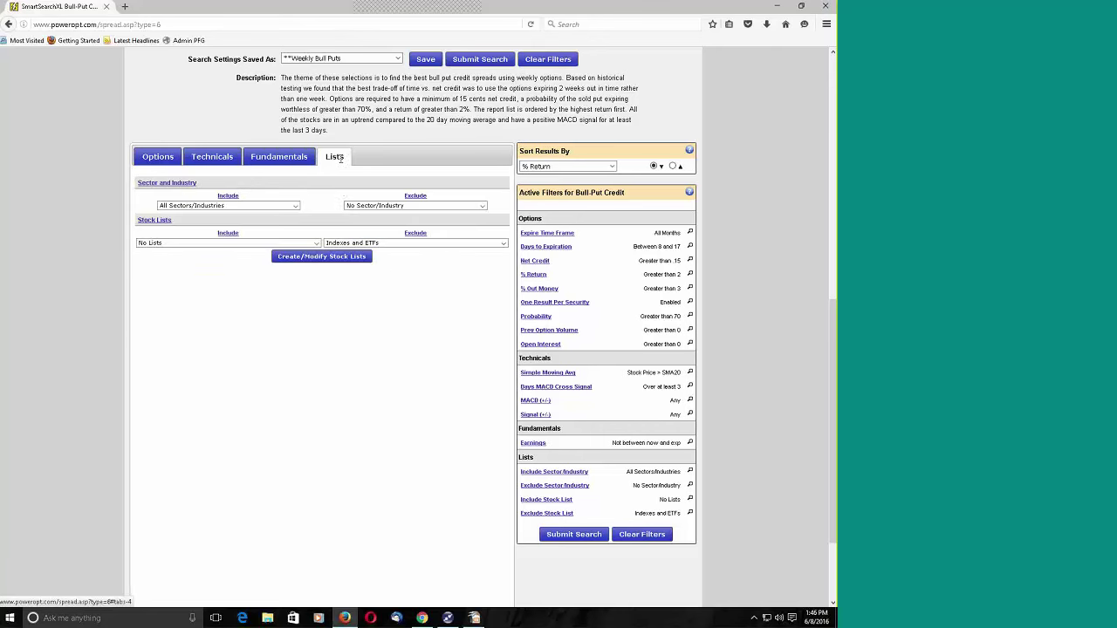
left_click(296, 209)
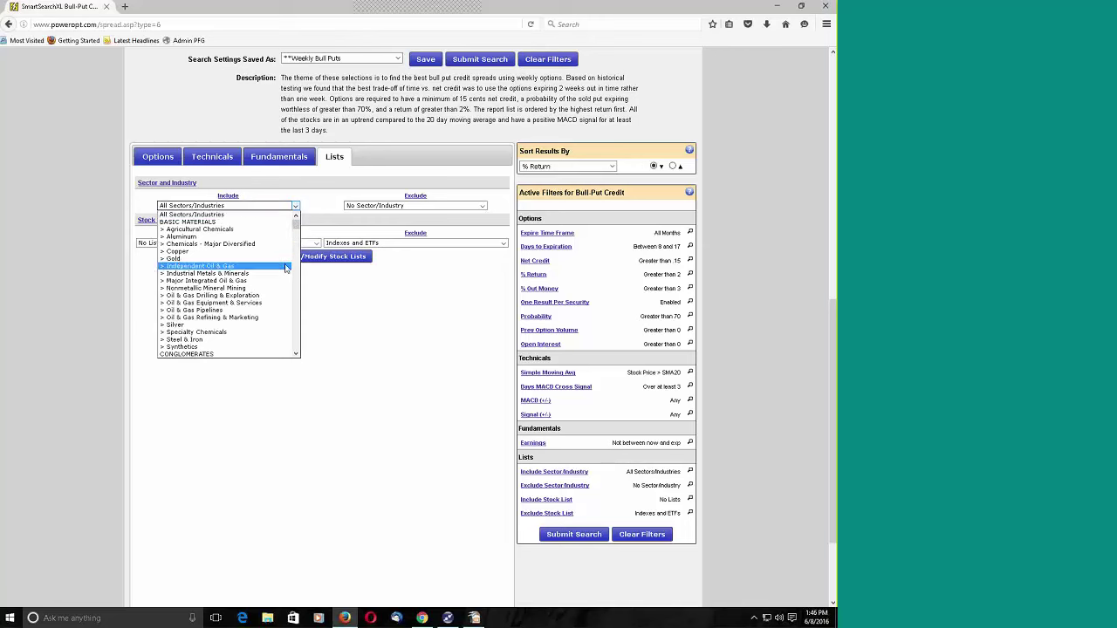
left_click(331, 207)
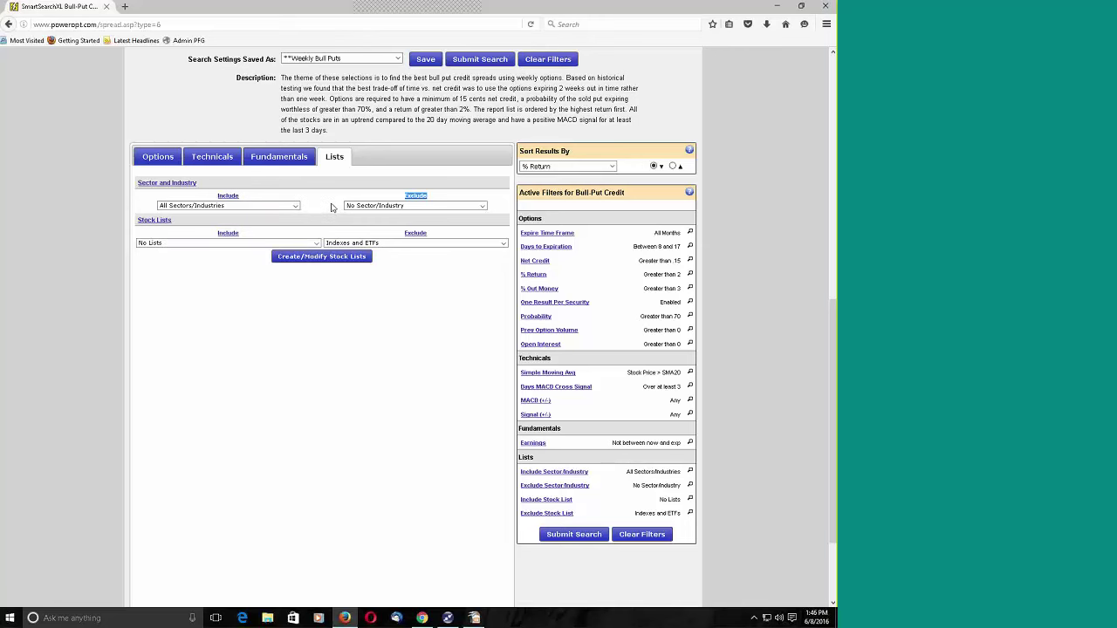
left_click(241, 243)
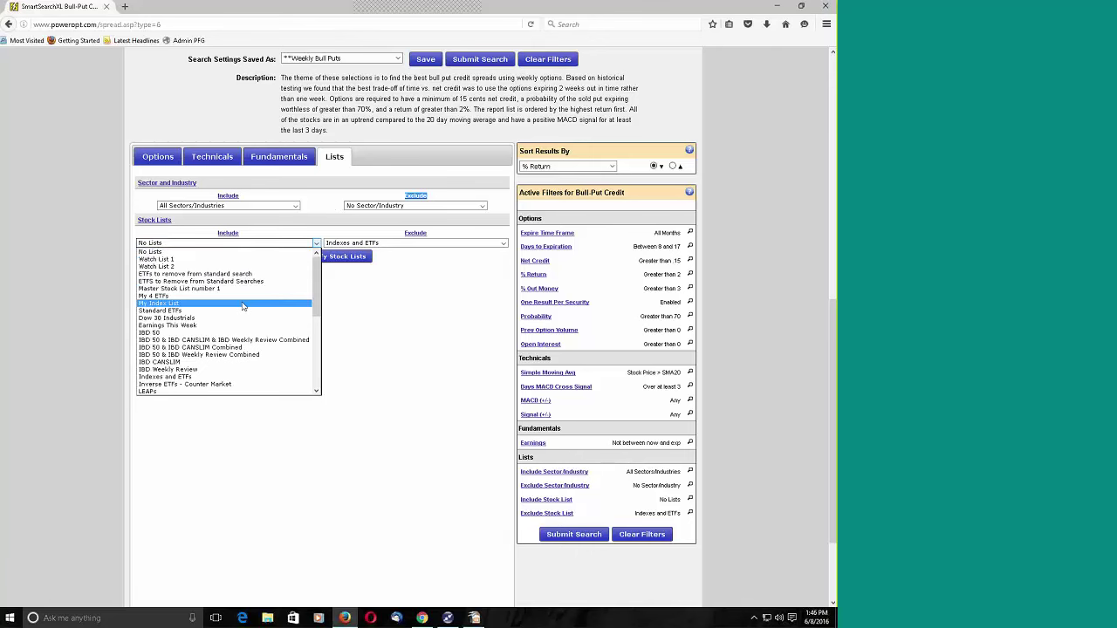
scroll(235, 298, "down", 1)
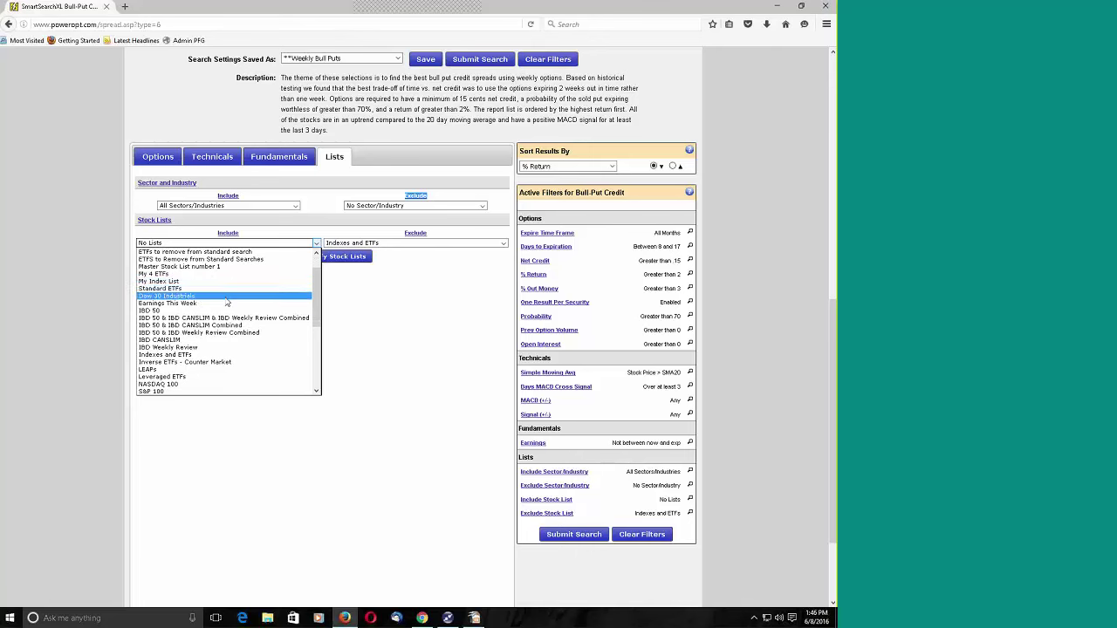
scroll(220, 336, "down", 2)
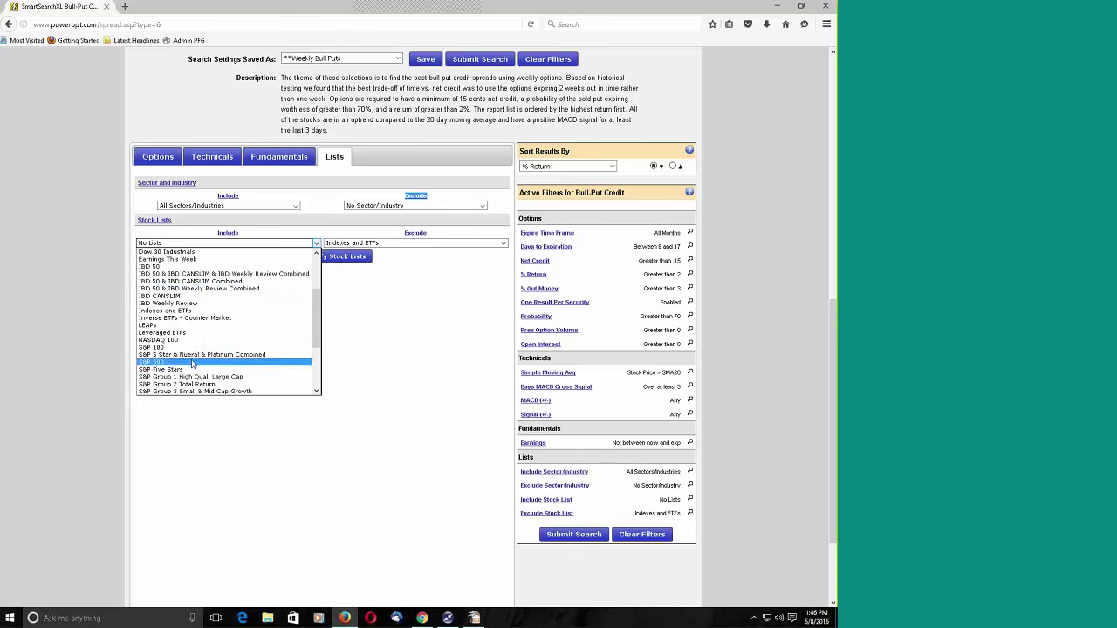
scroll(197, 353, "down", 2)
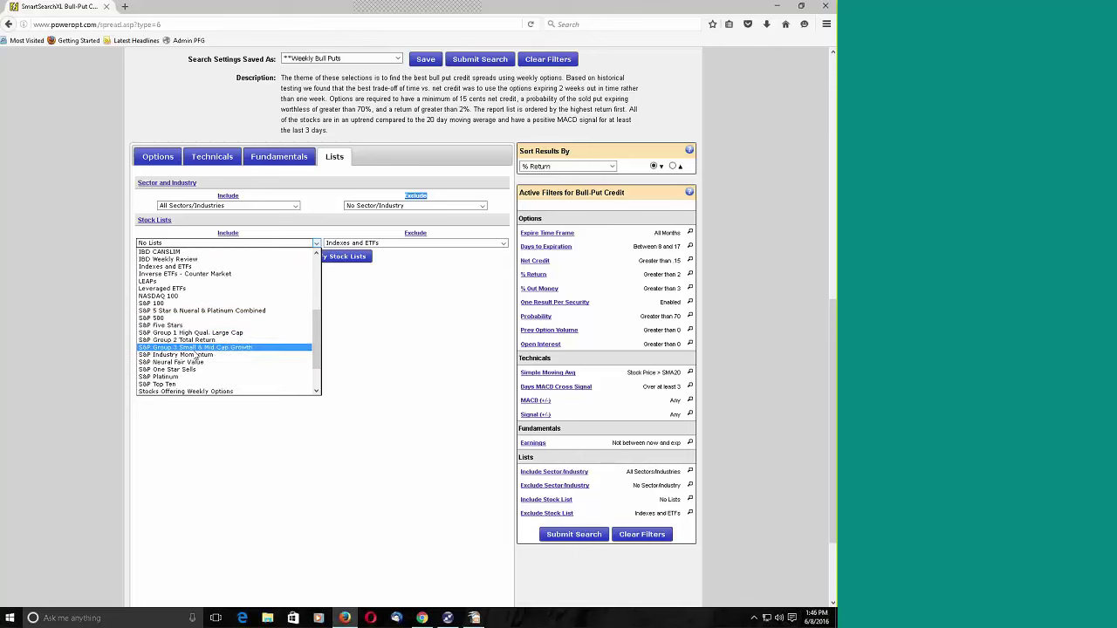
scroll(197, 357, "down", 1)
left_click(373, 339)
left_click(410, 293)
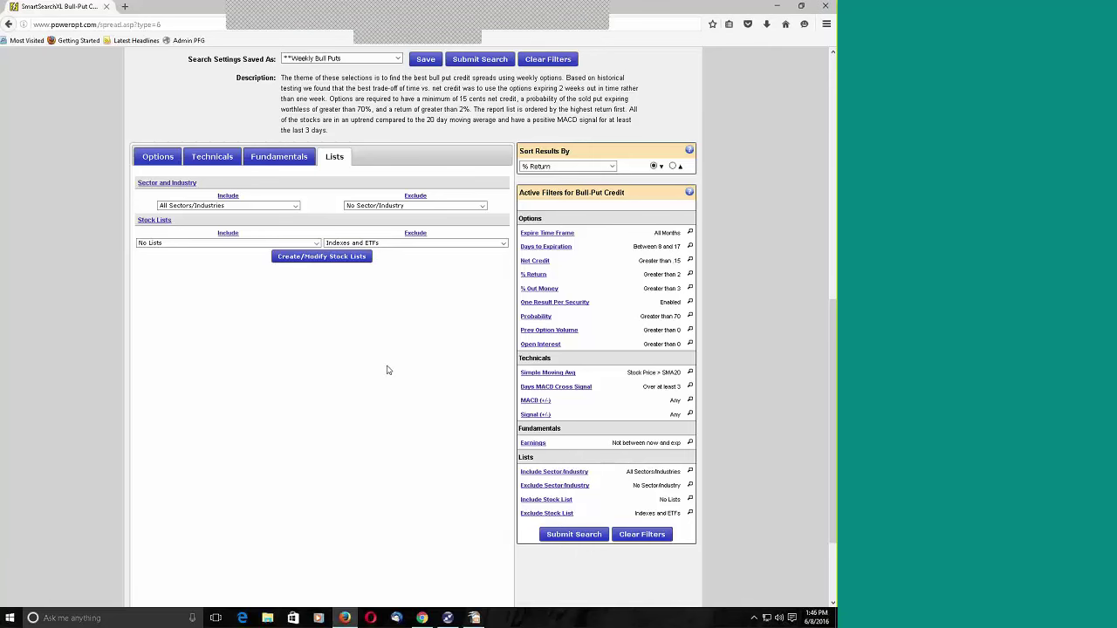
Return to the Weekly Bull Puts results table of bull-put credit spreads
scroll(388, 370, "up", 1)
scroll(388, 370, "up", 3)
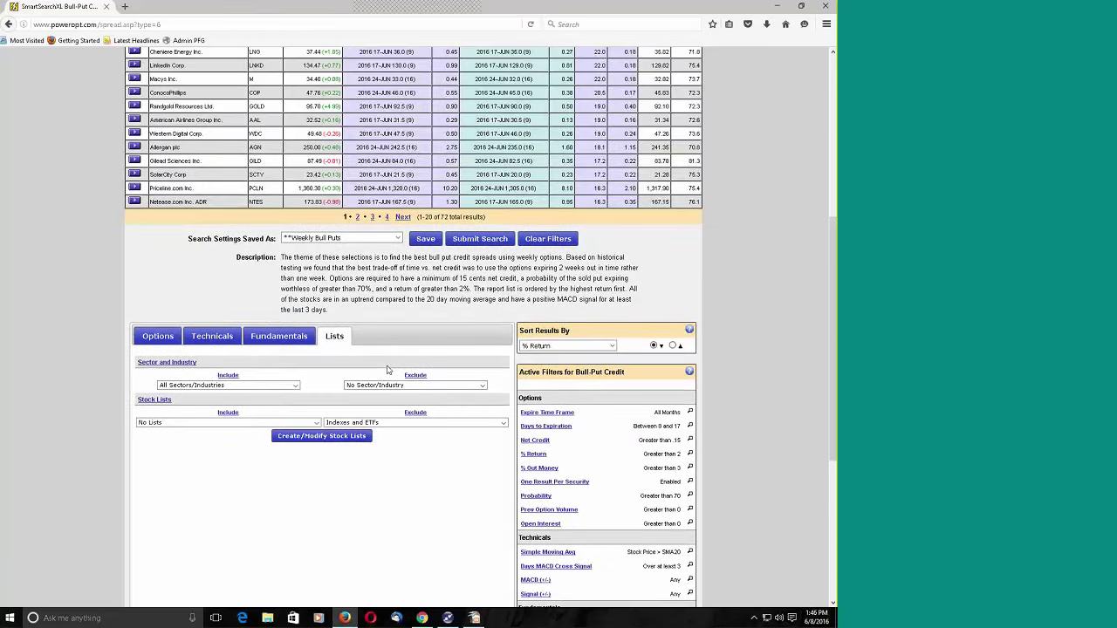
scroll(388, 370, "up", 4)
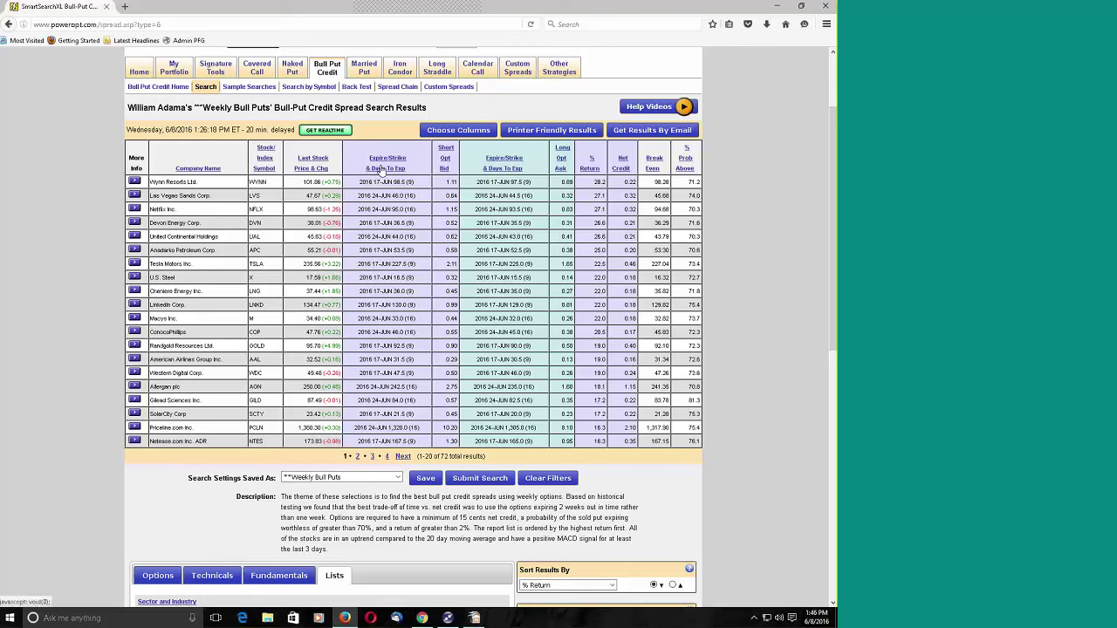
Review the expiration/strike, percent return and probability-above columns of the Weekly Bull Puts results
mouse_move(383, 173)
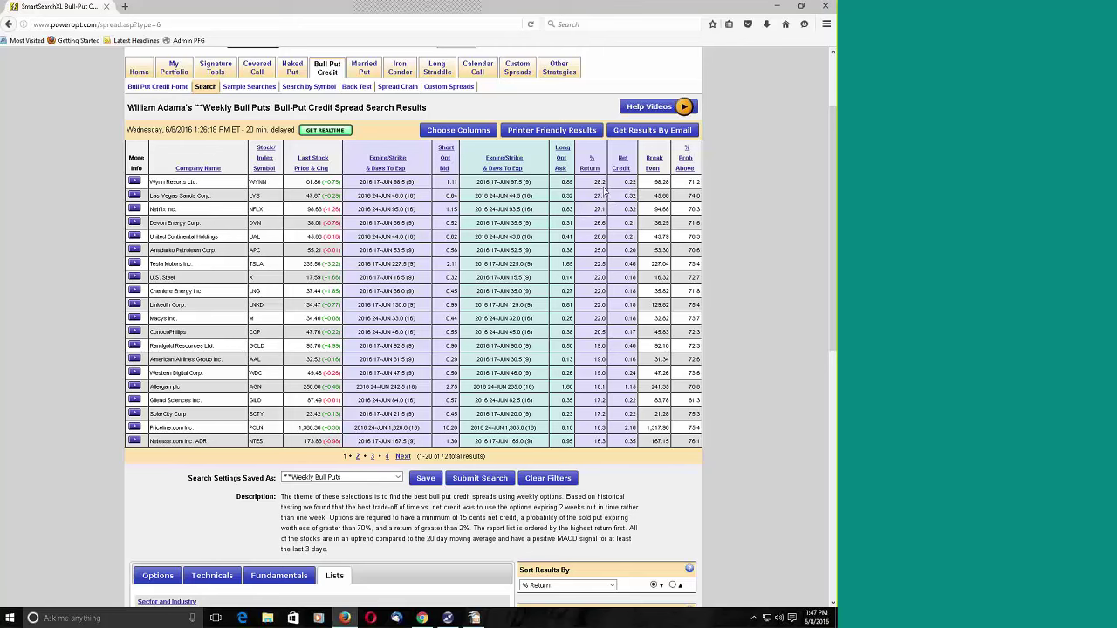
double_click(692, 181)
left_click(712, 191)
scroll(715, 267, "up", 1)
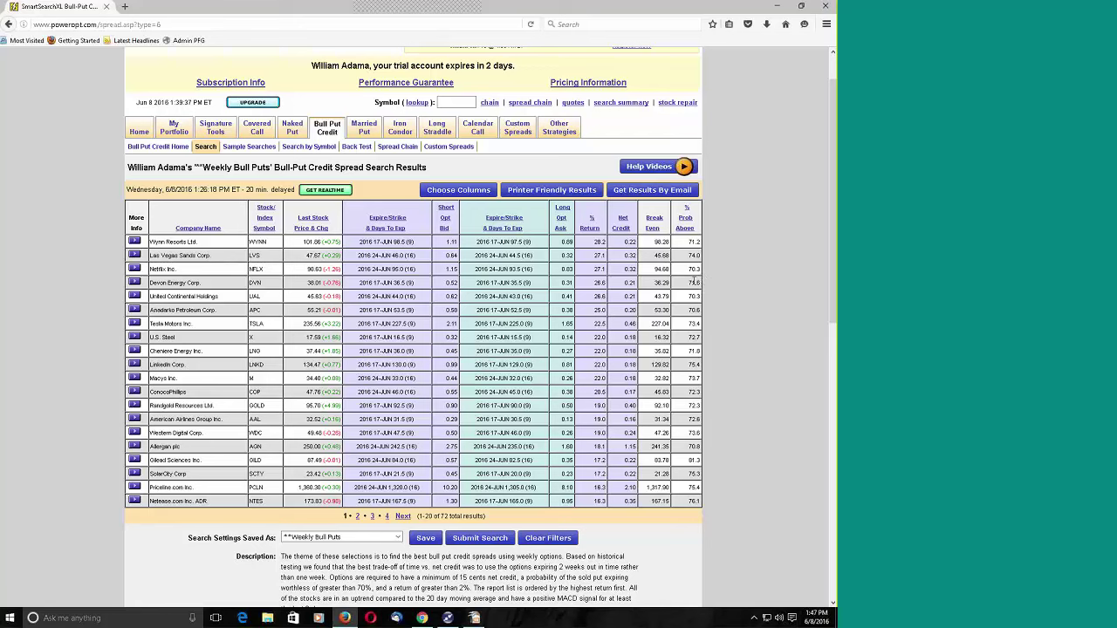
Choose Short Option Delta, Long Option Delta, Short Option Volume and Long Option Volume as additional columns for the results table
left_click_drag(458, 216, 453, 191)
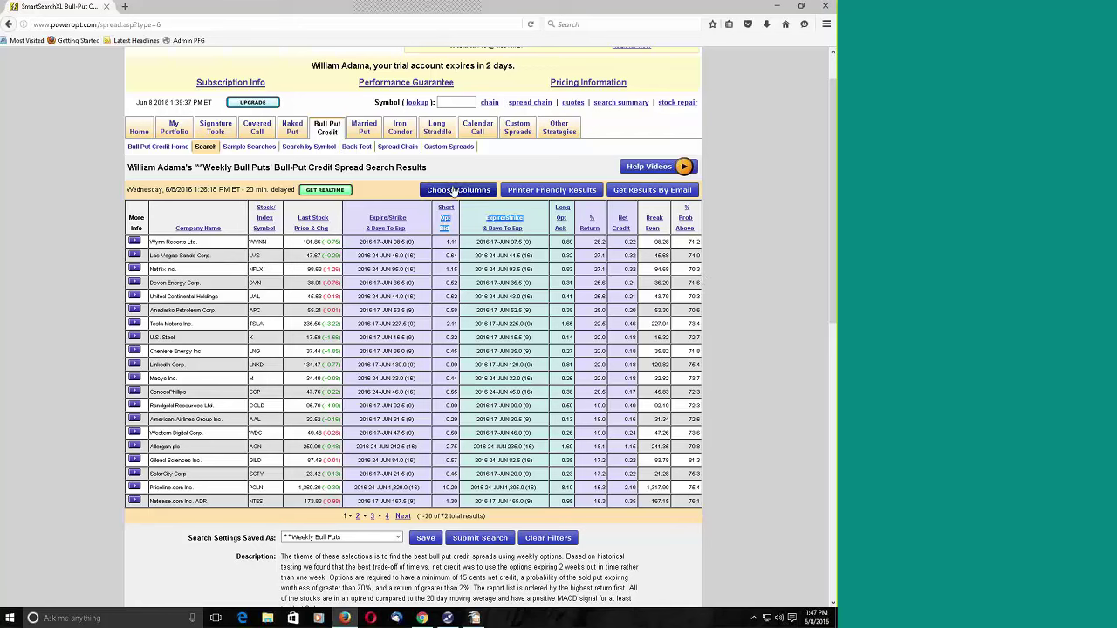
left_click(453, 191)
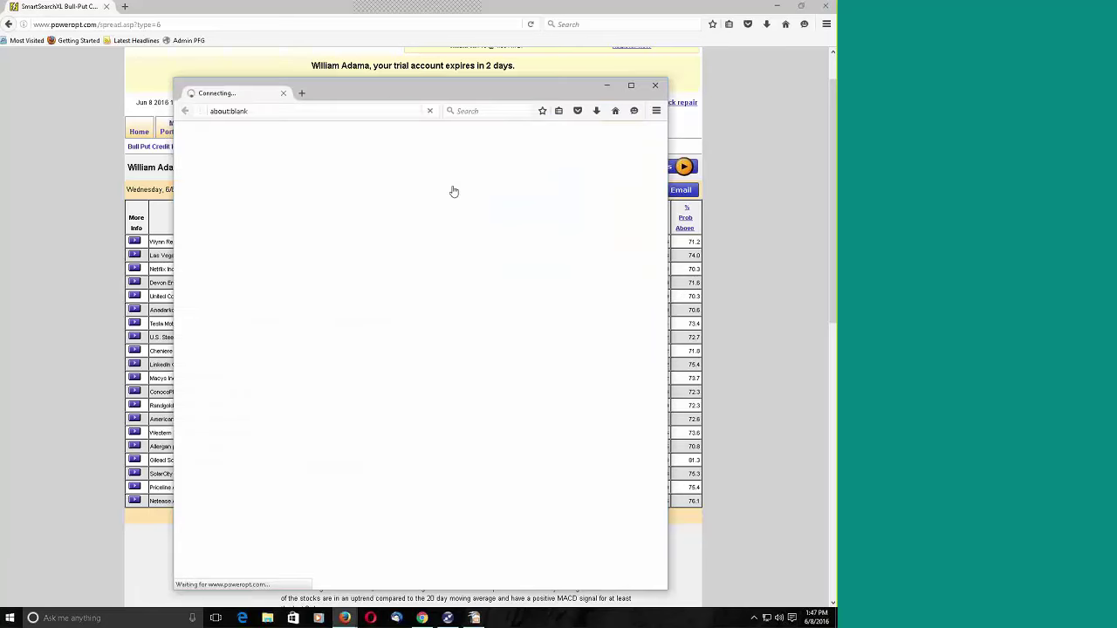
left_click_drag(474, 84, 477, 29)
scroll(436, 258, "down", 3)
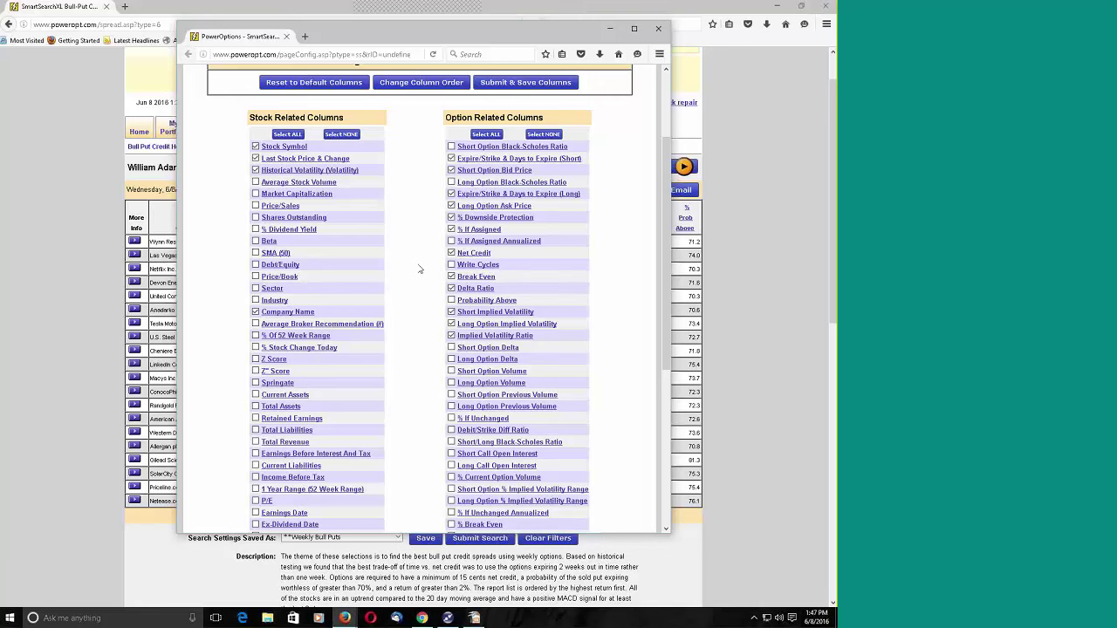
scroll(418, 269, "down", 3)
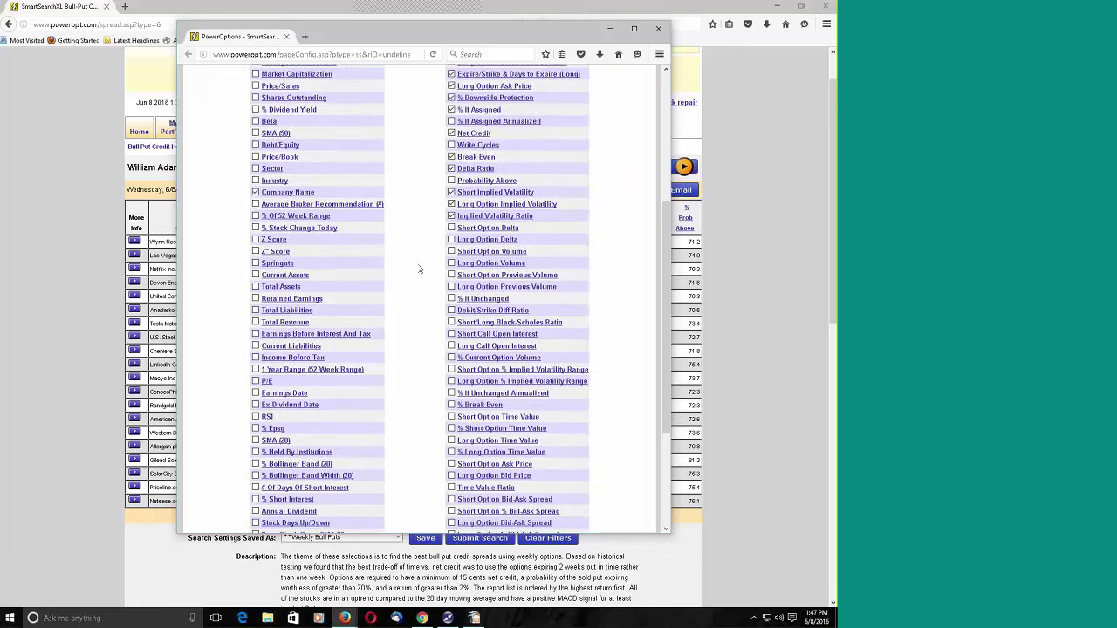
scroll(418, 269, "up", 2)
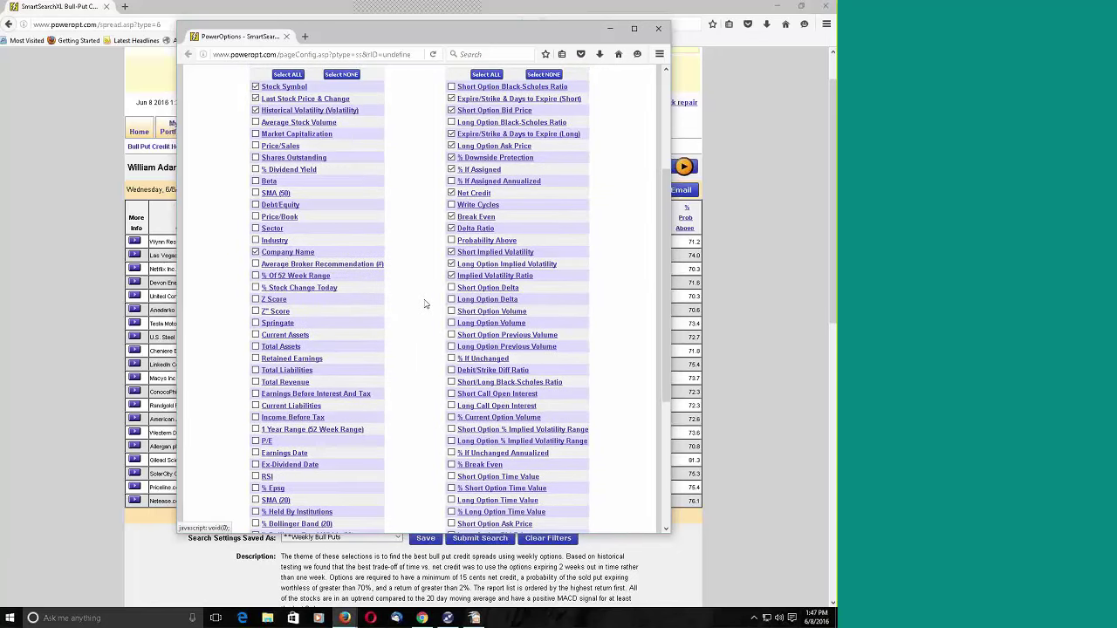
scroll(425, 303, "down", 2)
left_click(452, 229)
left_click(451, 240)
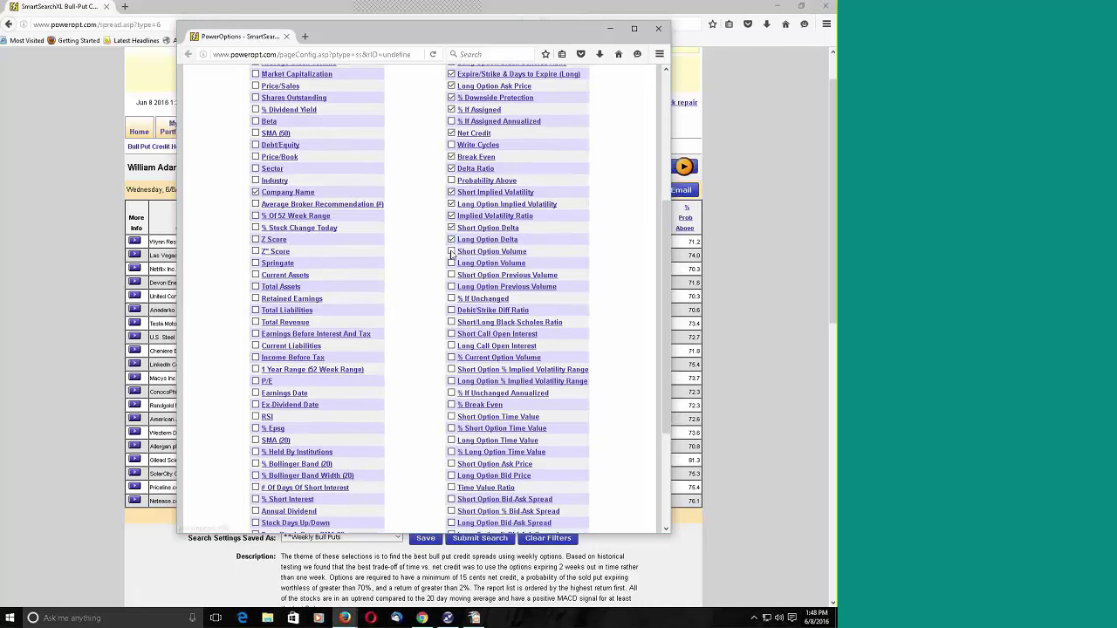
left_click(452, 252)
left_click(452, 263)
Submit and save the column selection, close its window, and reload the search results page
scroll(438, 302, "down", 2)
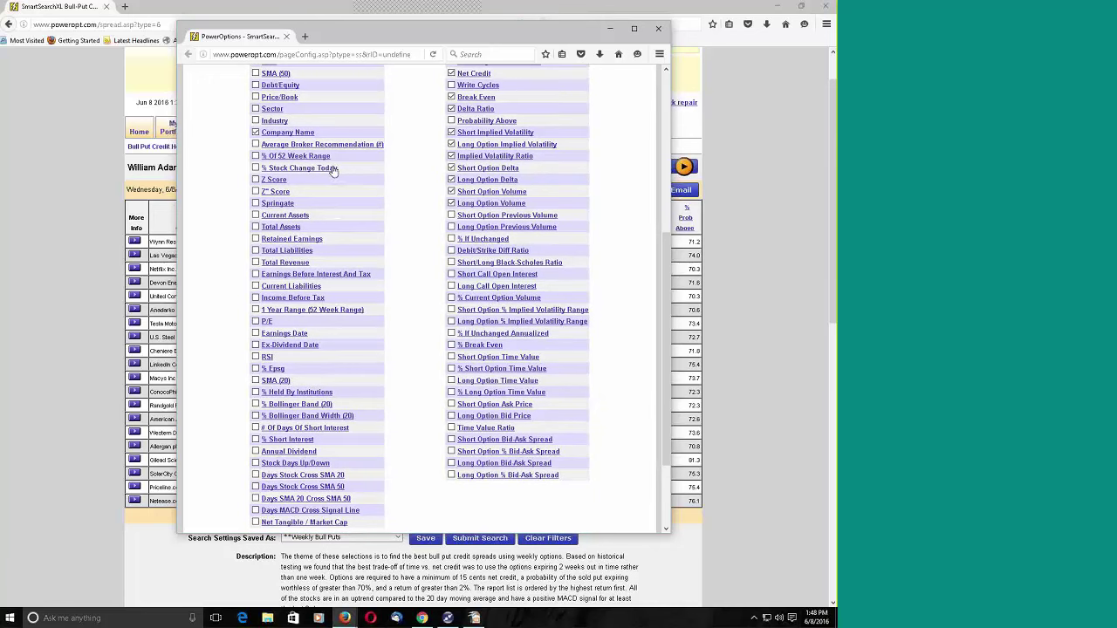
scroll(474, 425, "down", 3)
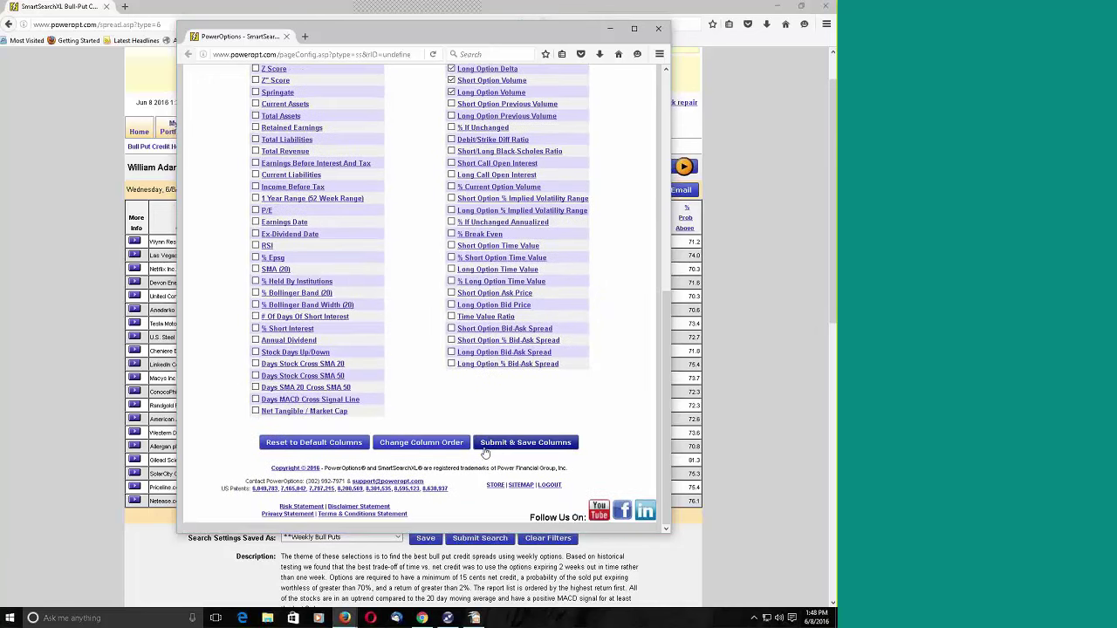
left_click(491, 444)
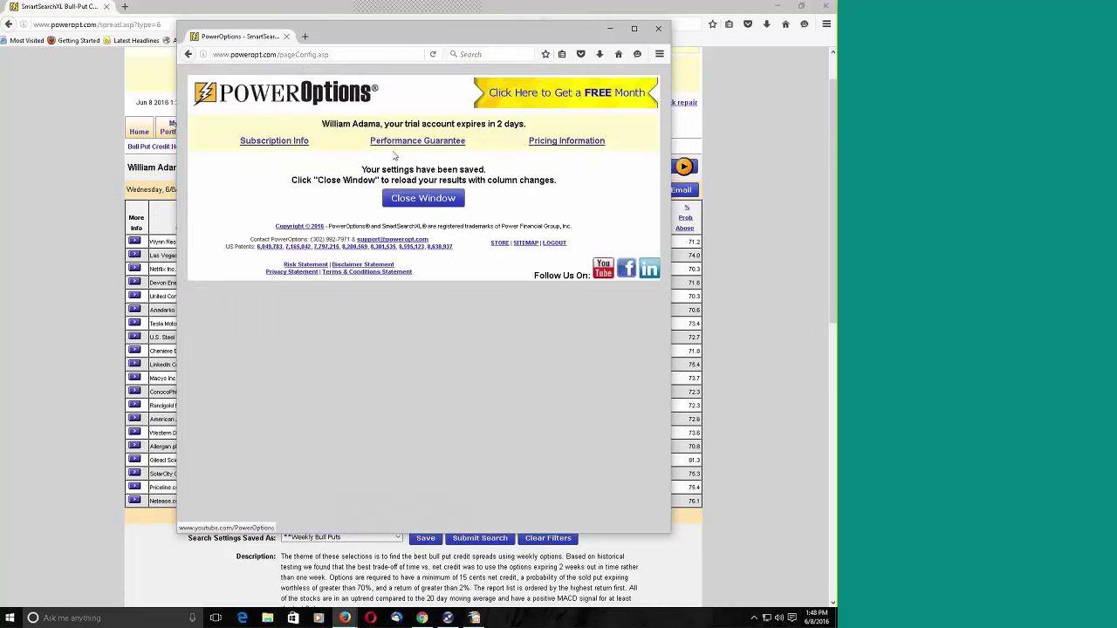
left_click(423, 198)
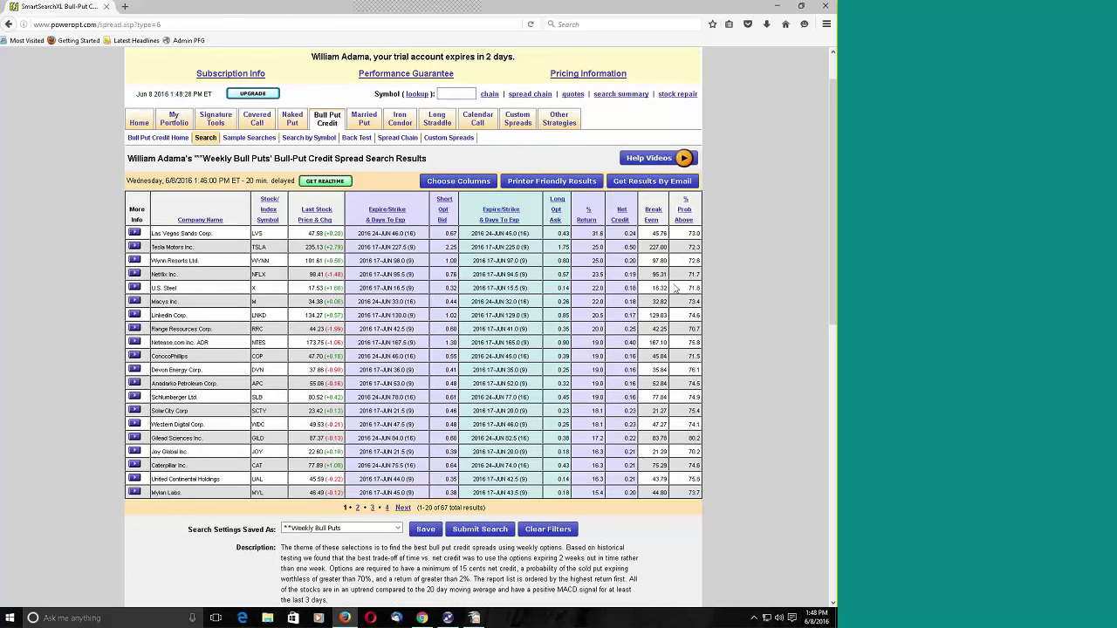
scroll(587, 225, "down", 1)
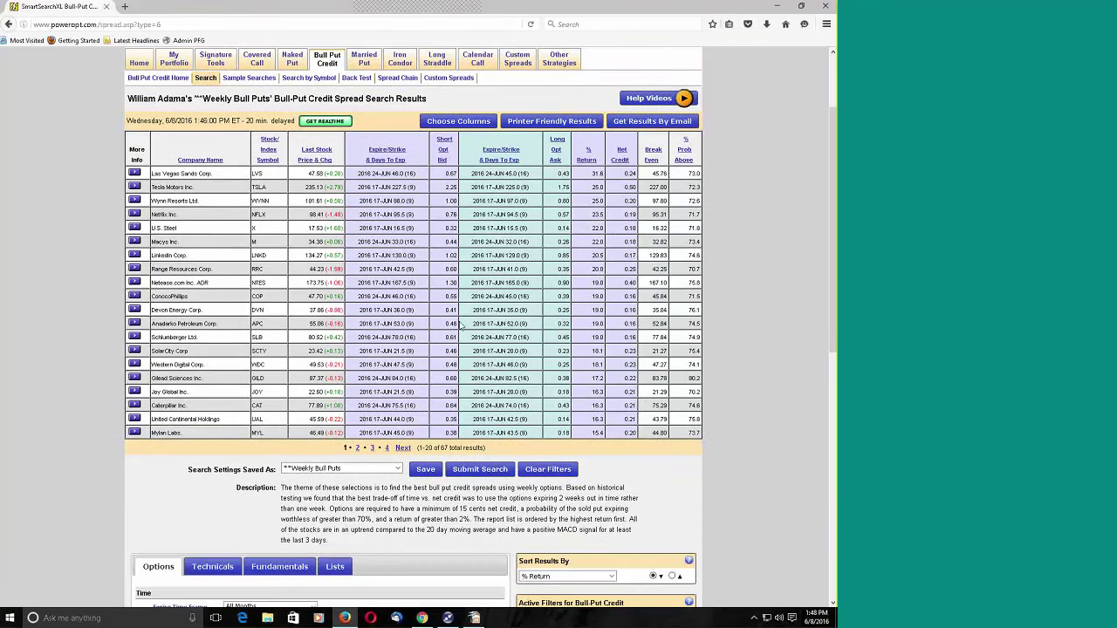
left_click(530, 25)
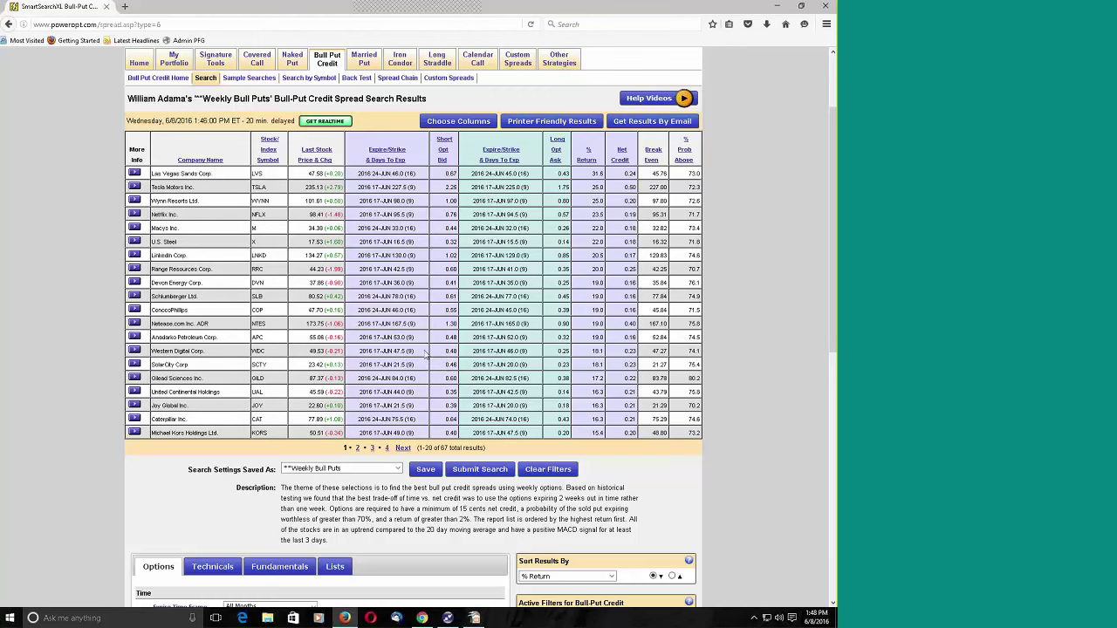
Review the search description, the option filter values and the active filters list of the Weekly Bull Puts search
scroll(426, 353, "down", 1)
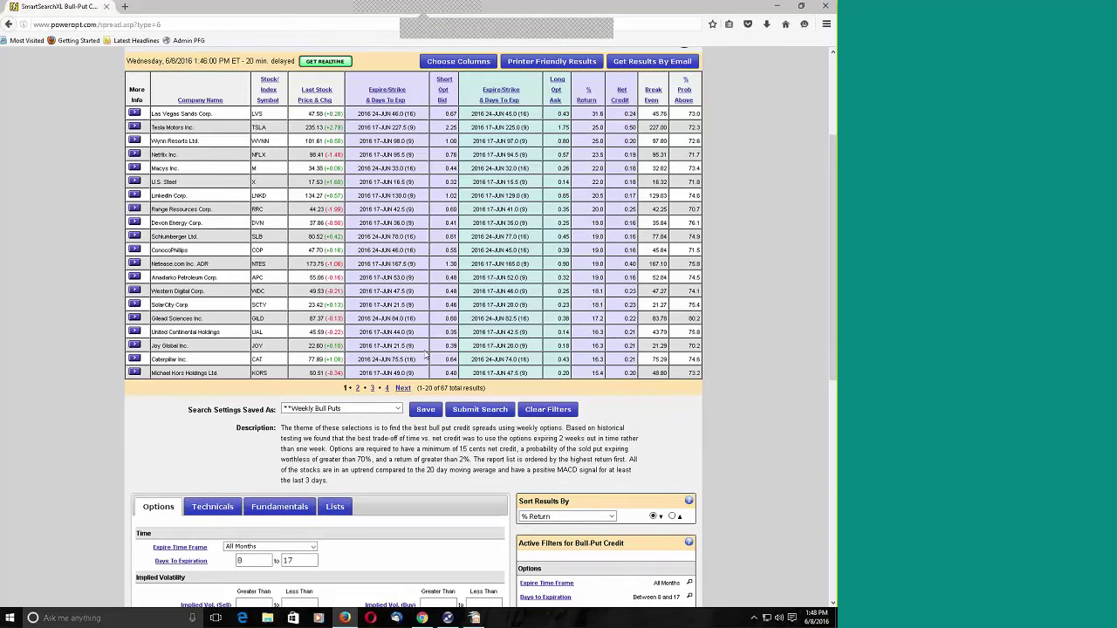
scroll(426, 353, "down", 2)
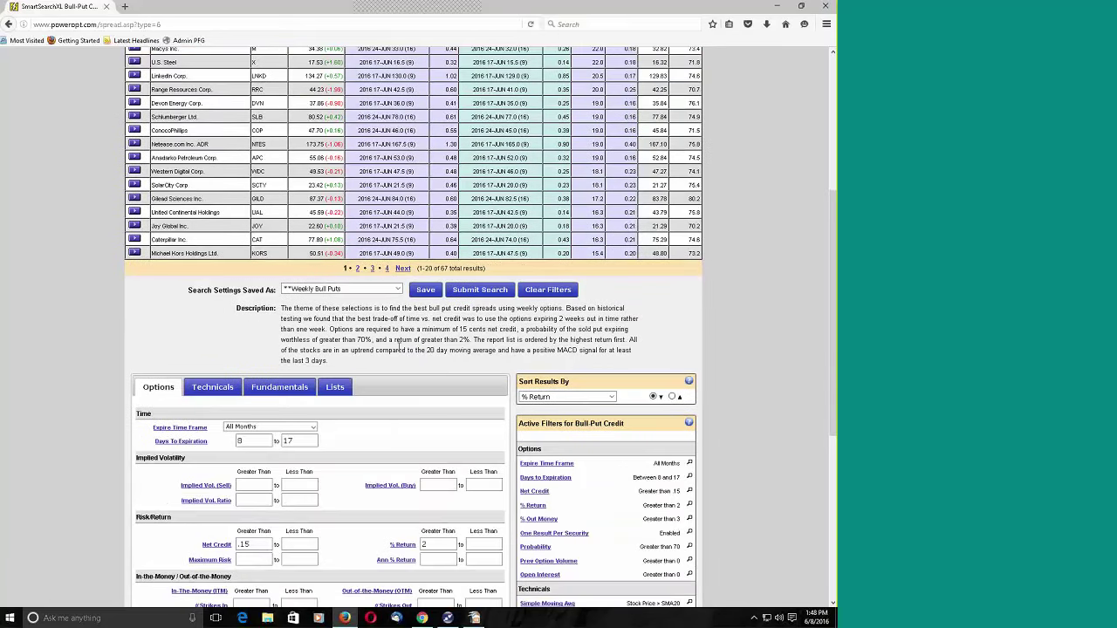
scroll(370, 367, "down", 4)
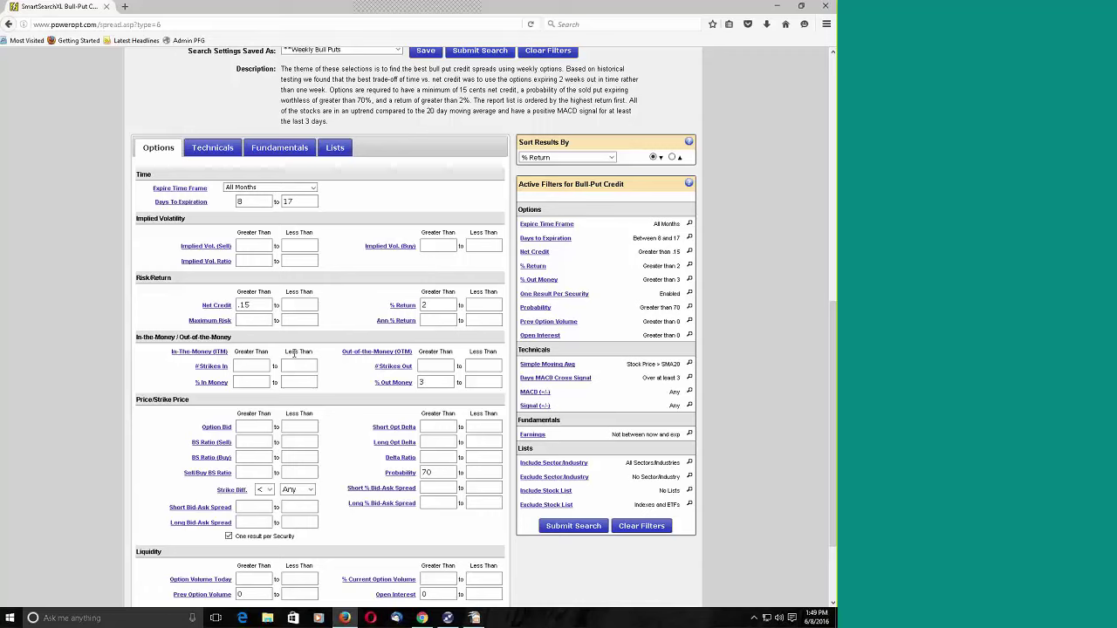
scroll(330, 352, "up", 1)
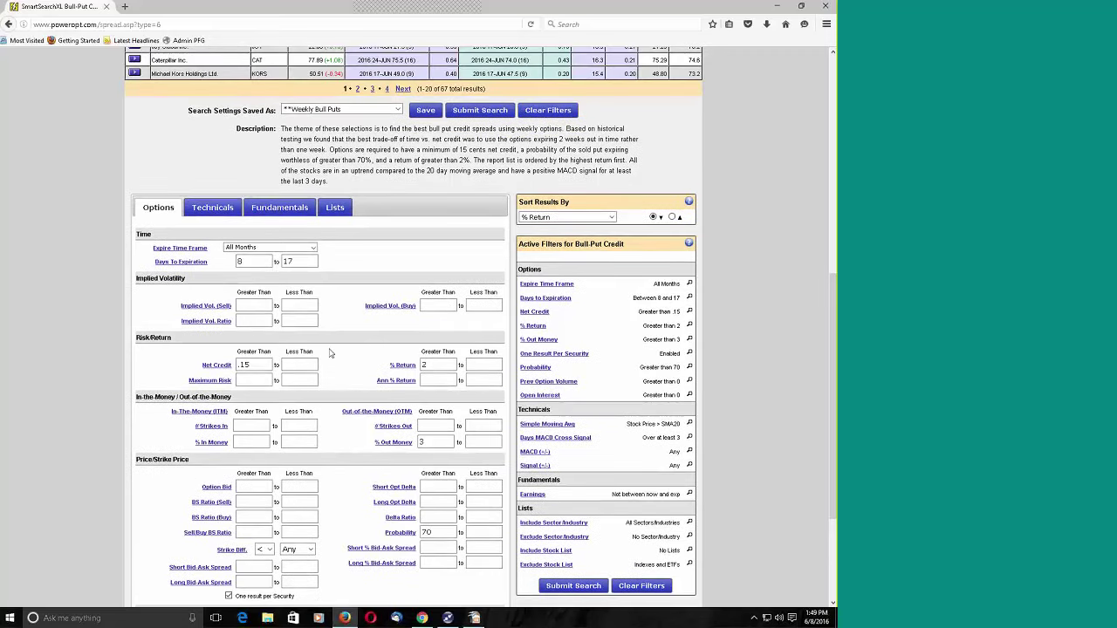
scroll(330, 353, "up", 1)
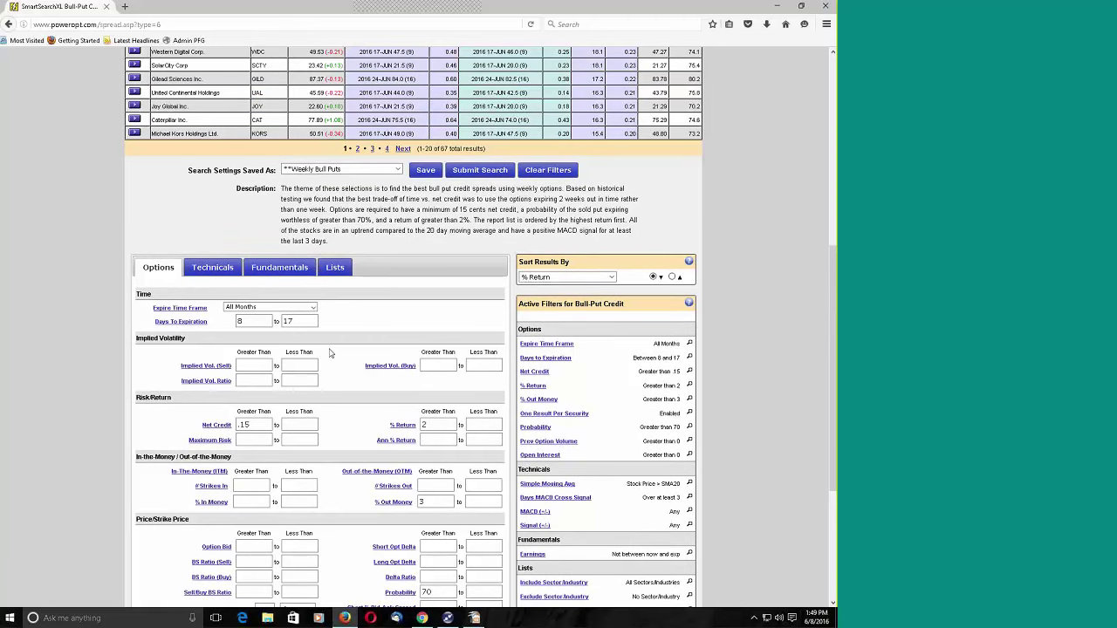
scroll(330, 353, "down", 1)
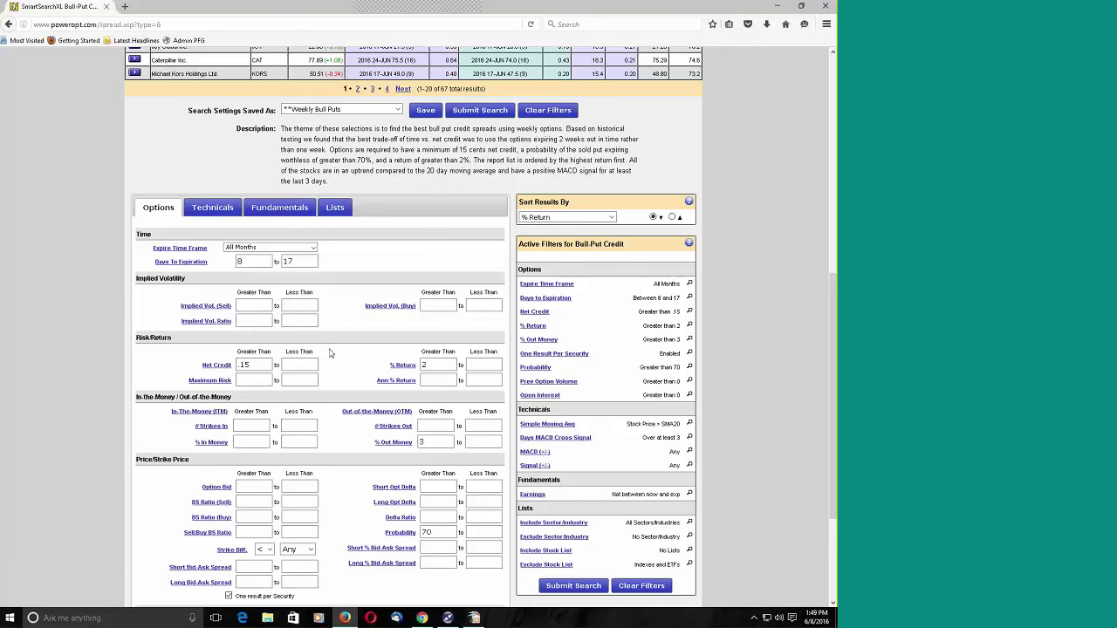
scroll(330, 353, "up", 2)
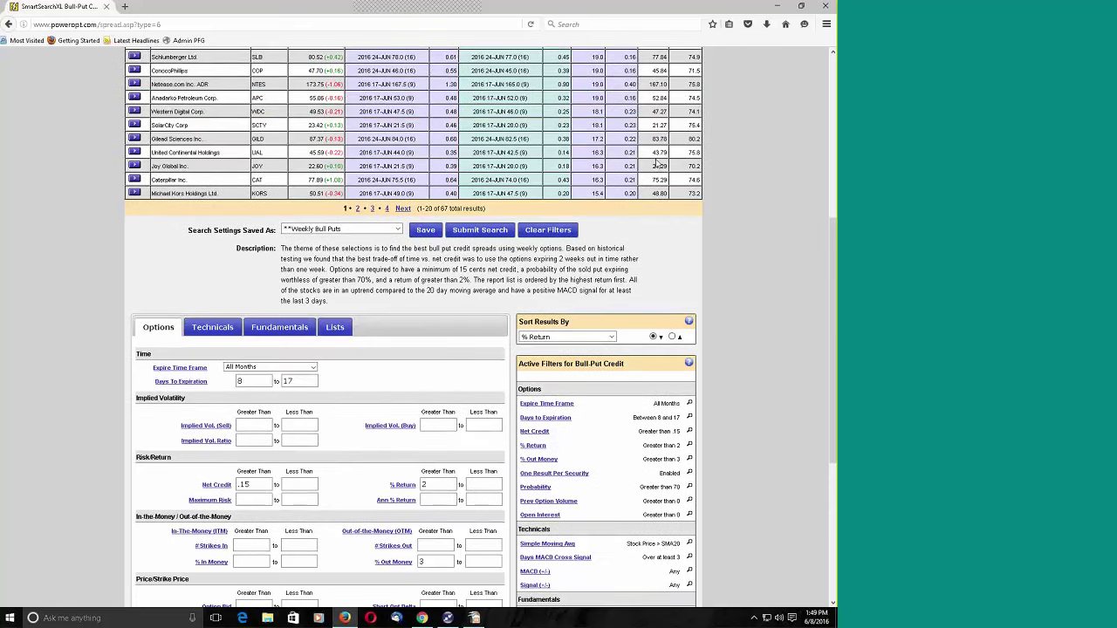
scroll(654, 322, "up", 3)
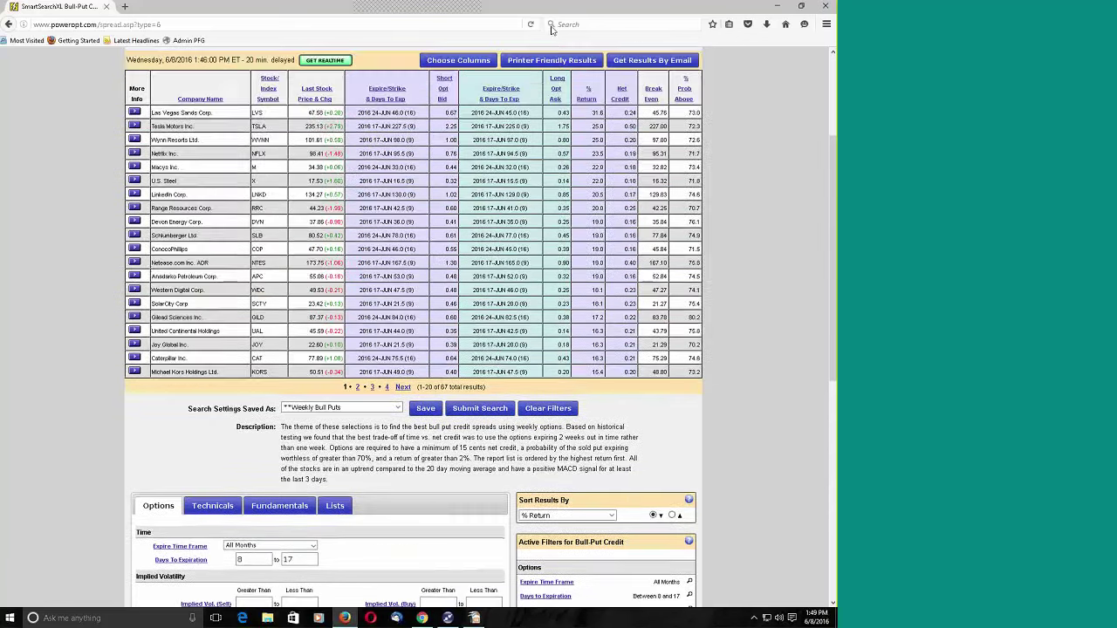
Clear all filters of the Weekly Bull Puts search and show the emptied option filters
scroll(621, 315, "down", 3)
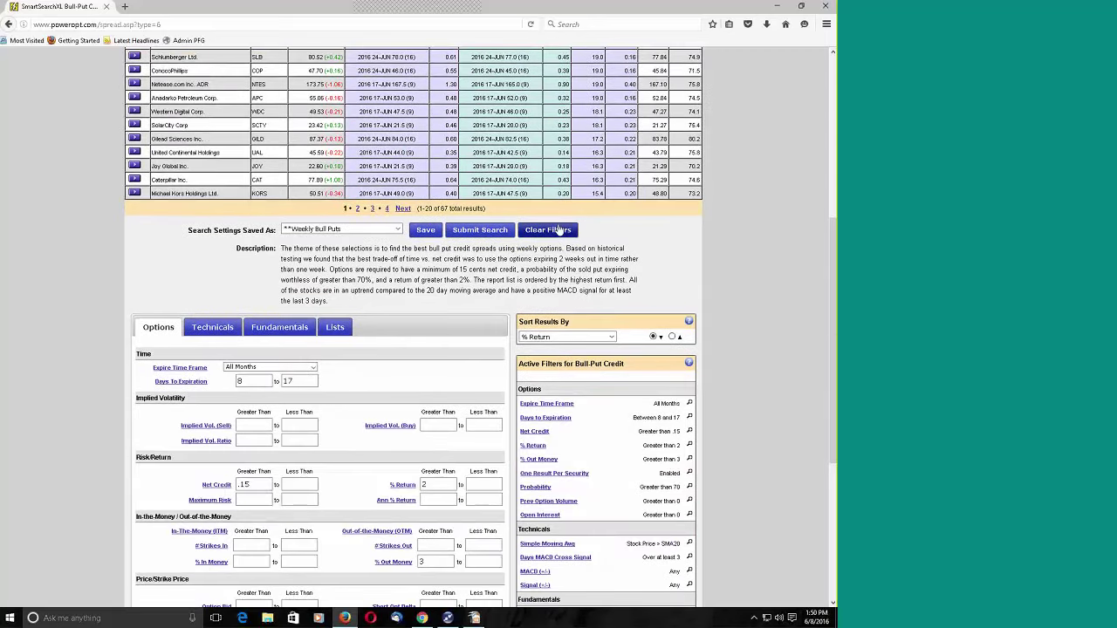
left_click(558, 230)
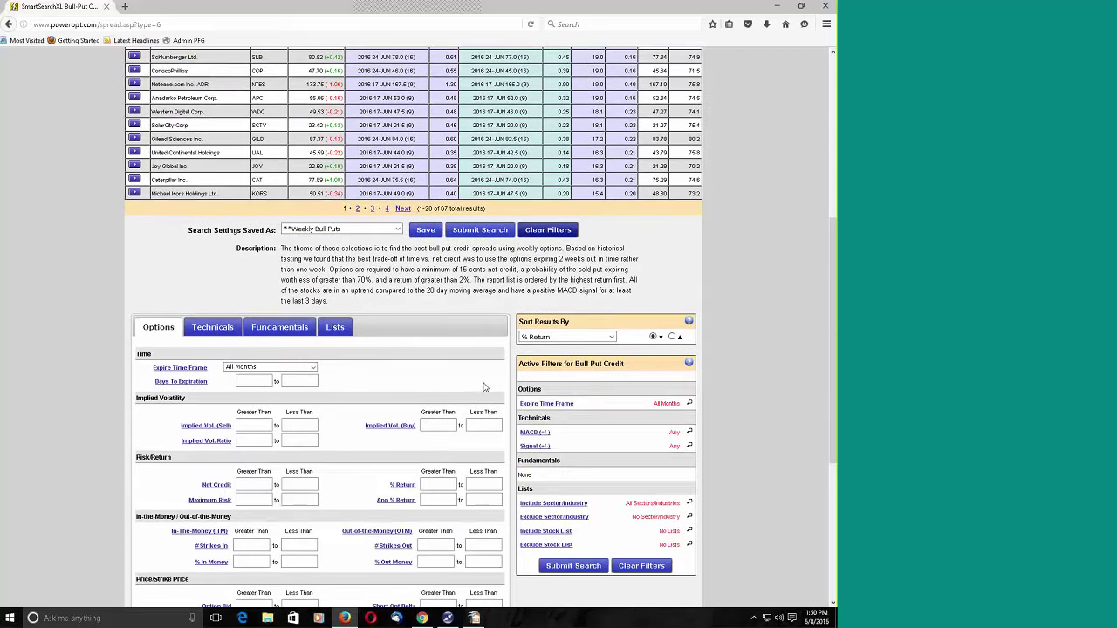
scroll(471, 387, "down", 3)
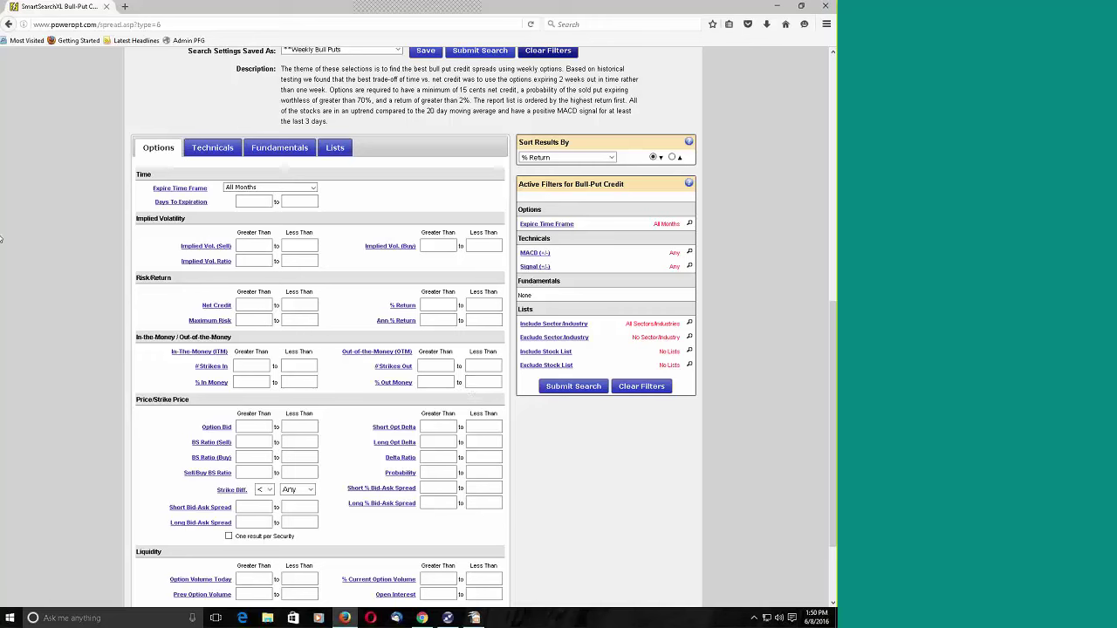
Check the available expiration time frames, keep All Months, and limit the days to expiration to between 1 and 15
left_click(258, 190)
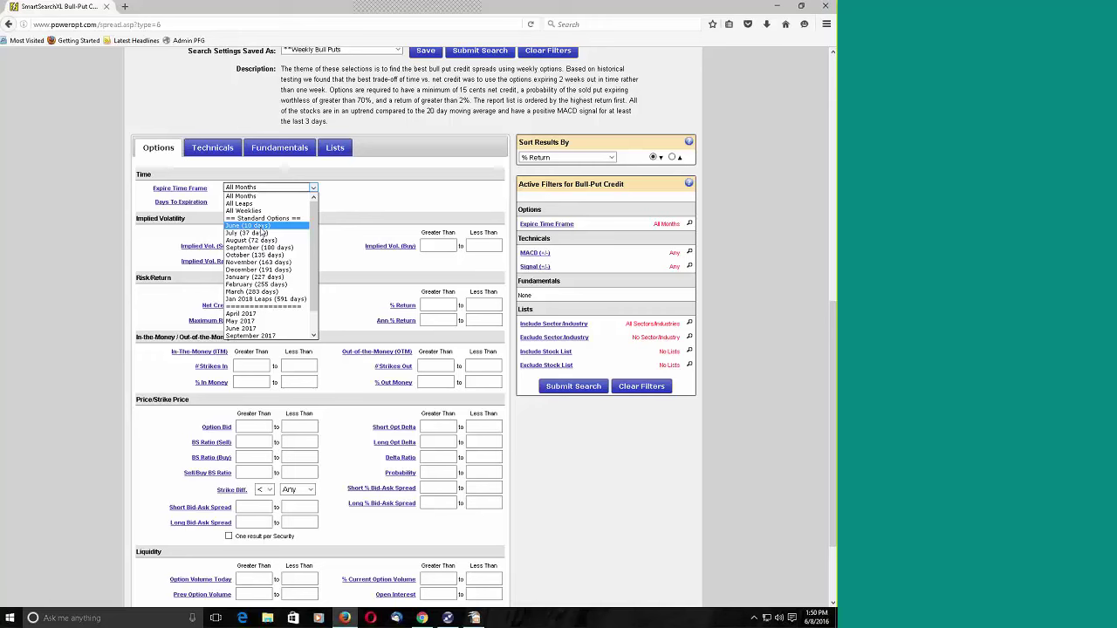
left_click(354, 206)
left_click(263, 202)
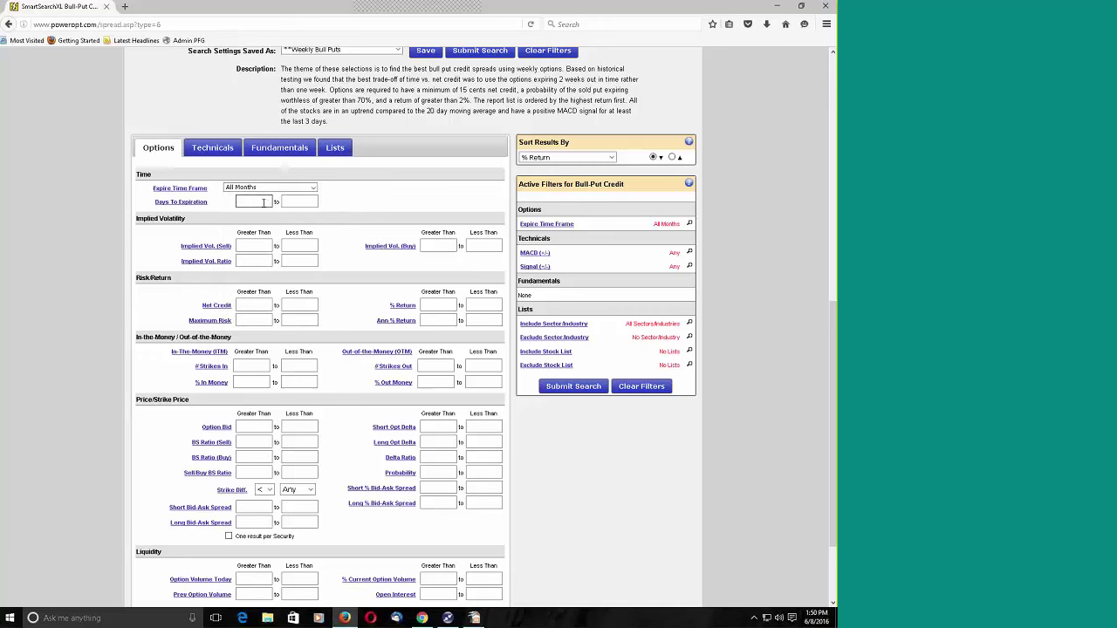
type("1")
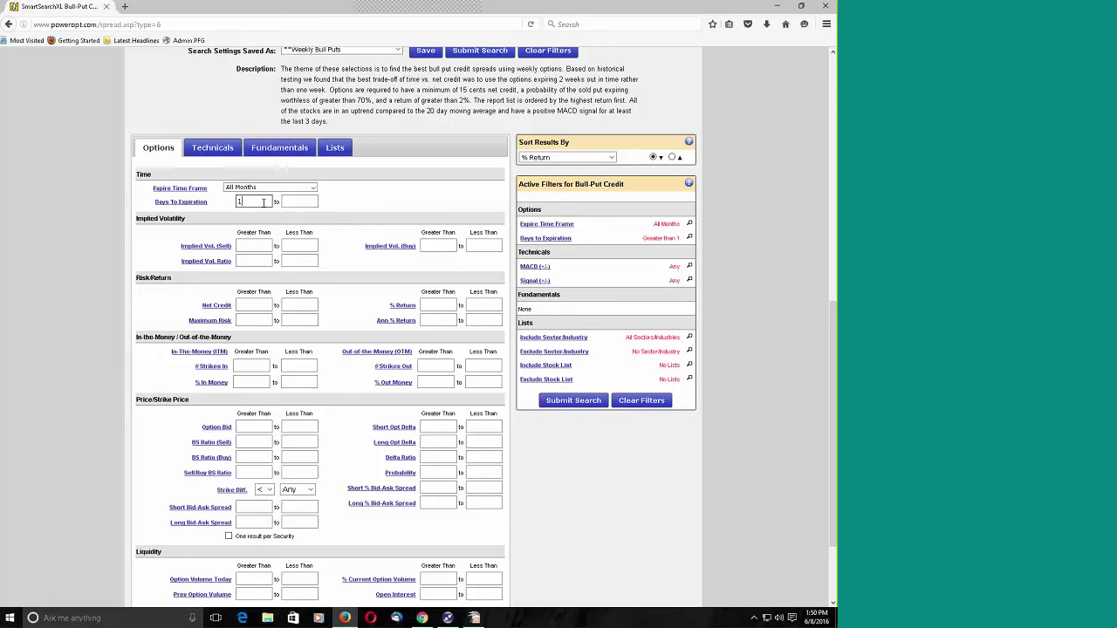
left_click(307, 202)
type("15")
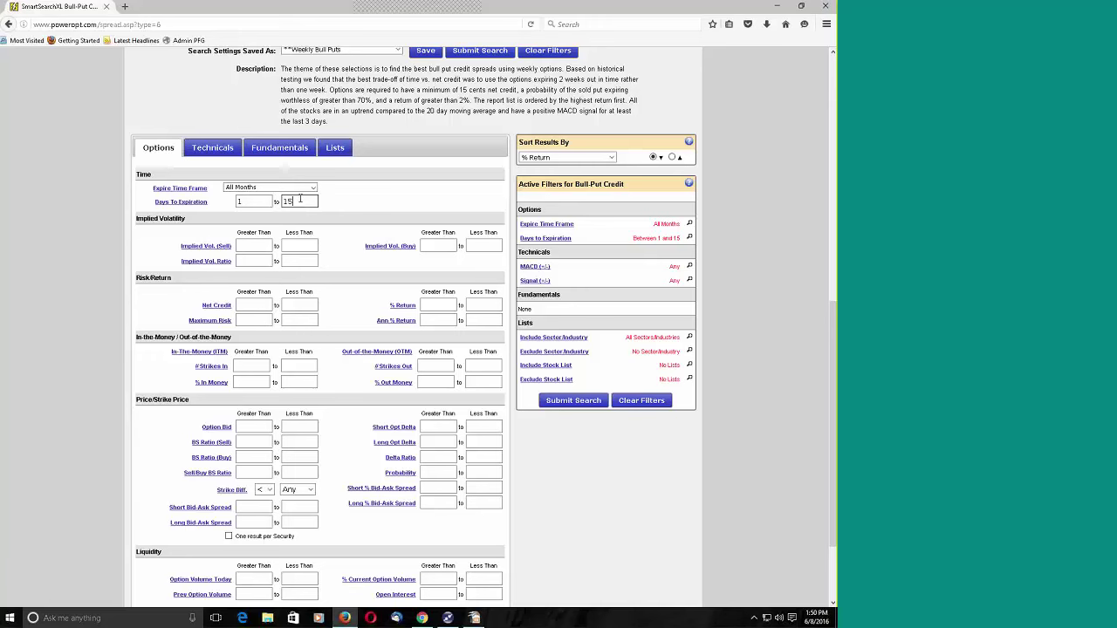
Set the minimum net credit to .35, % return to 9, % out of the money to 2 and probability to 80
scroll(287, 280, "down", 1)
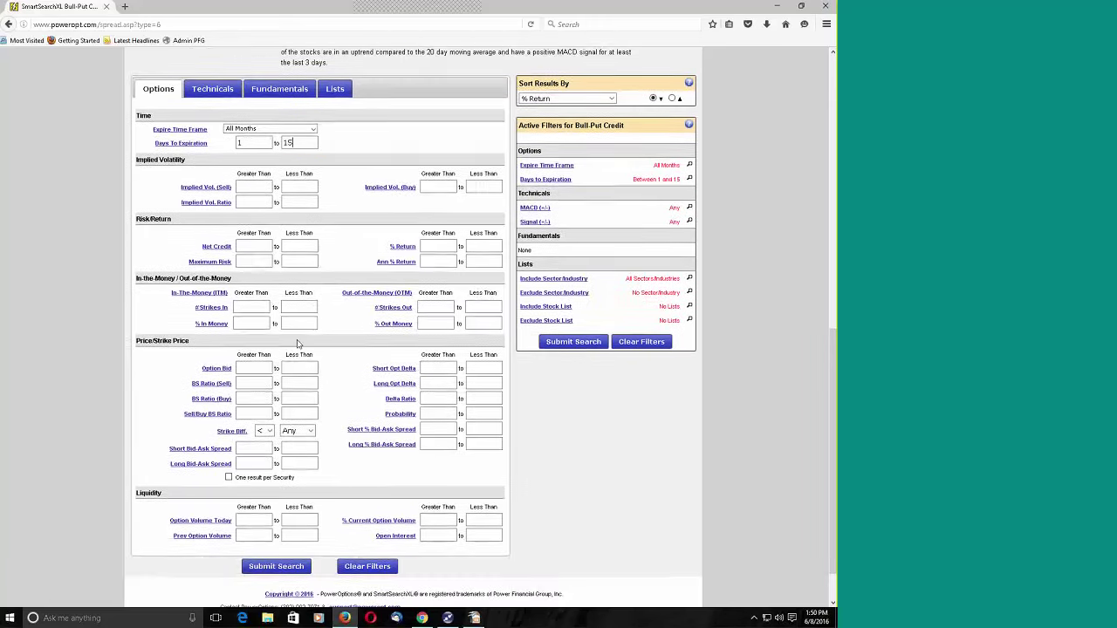
scroll(255, 251, "down", 1)
left_click(261, 194)
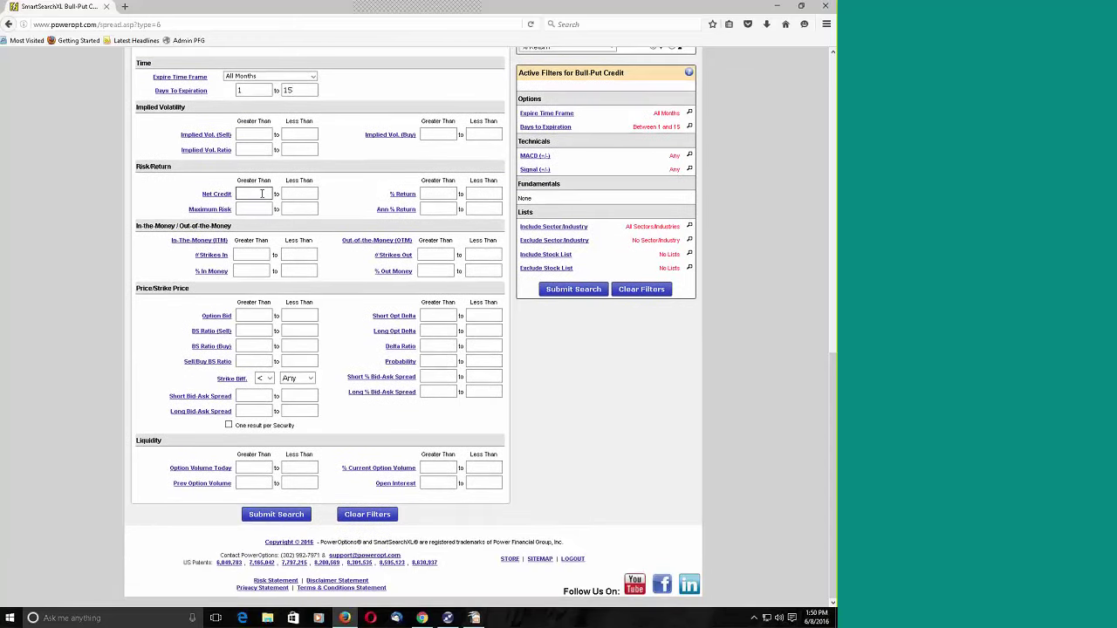
type(".35")
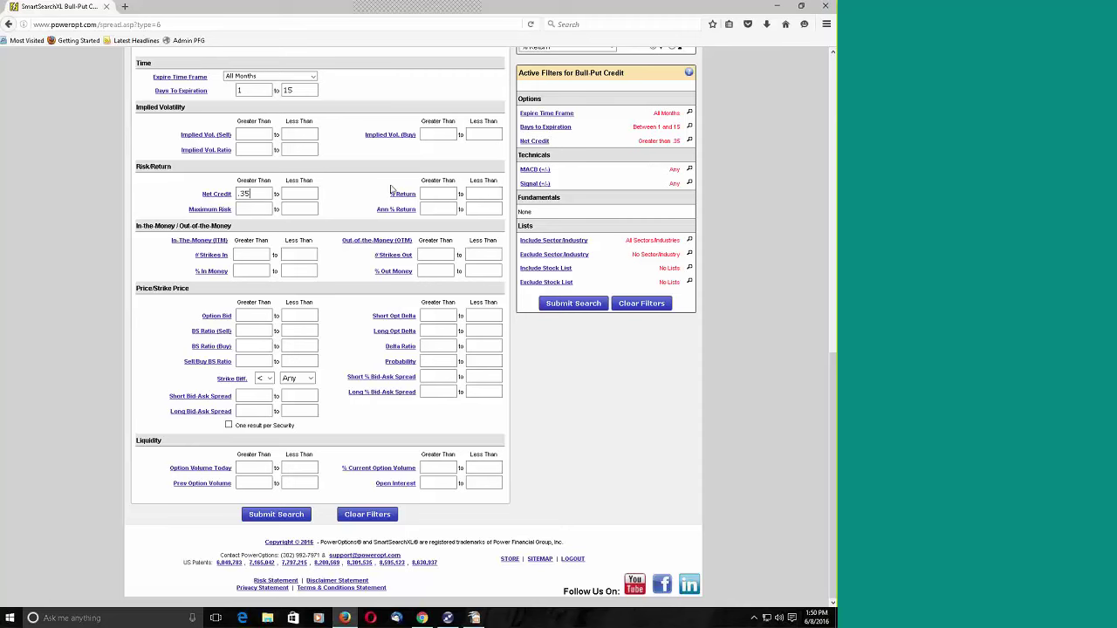
left_click(434, 193)
type("9")
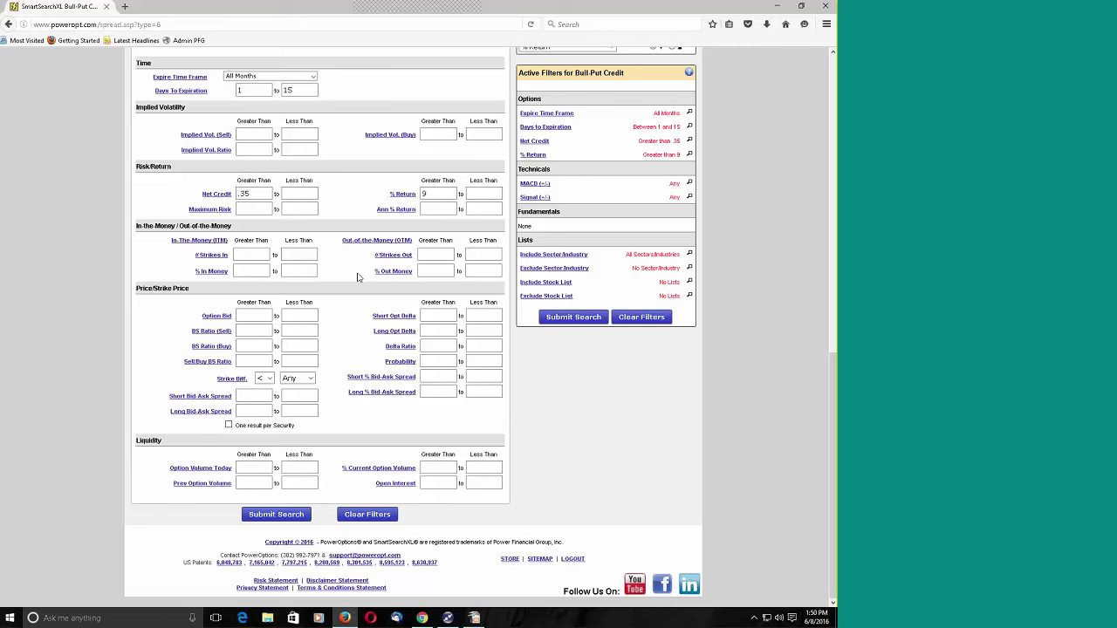
type("2")
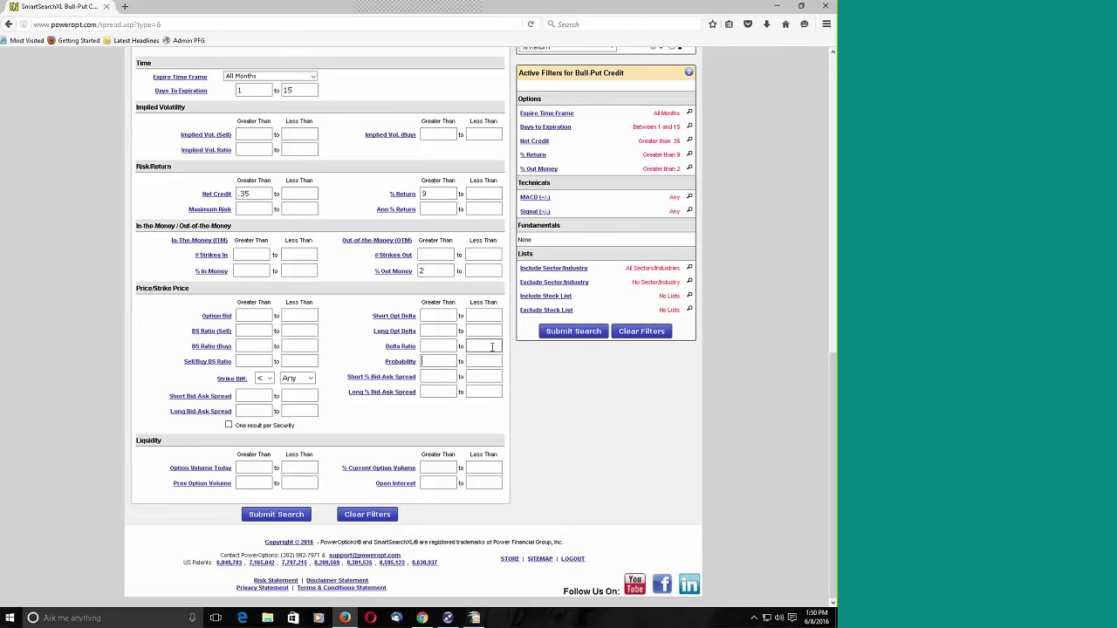
type("80")
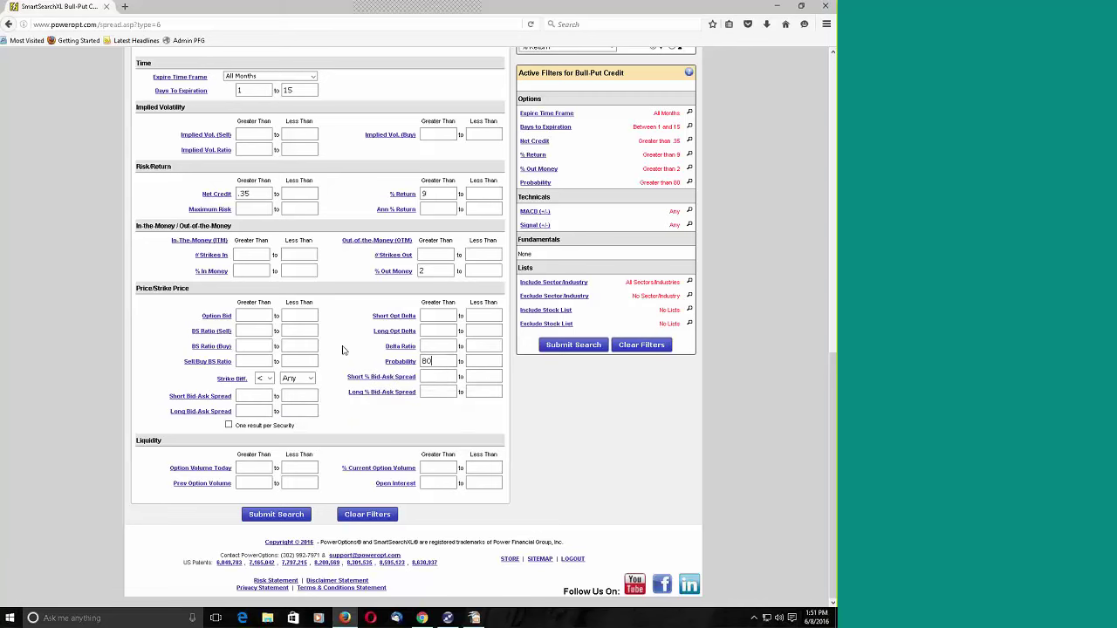
Require a strike difference greater than or equal to 2.00 for the spreads
left_click(268, 378)
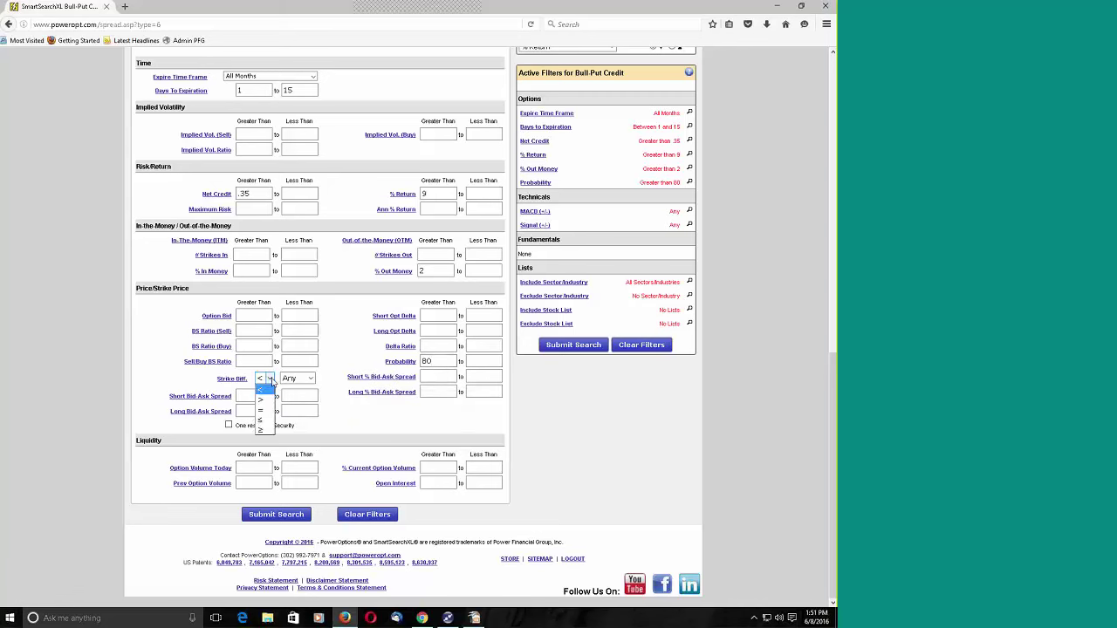
left_click(268, 432)
left_click(297, 378)
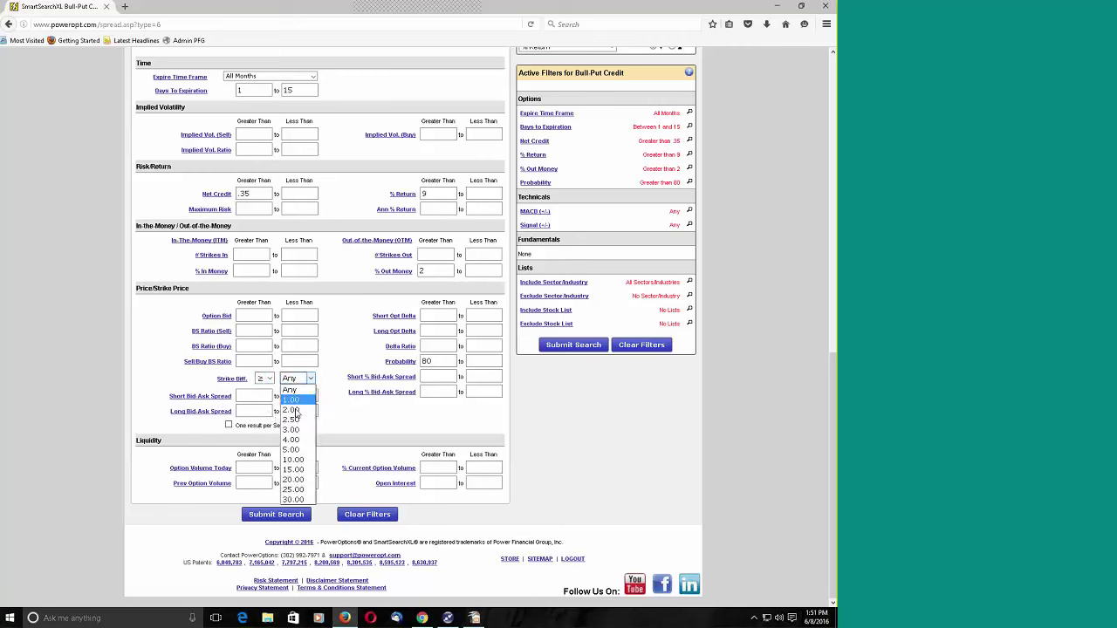
left_click(294, 411)
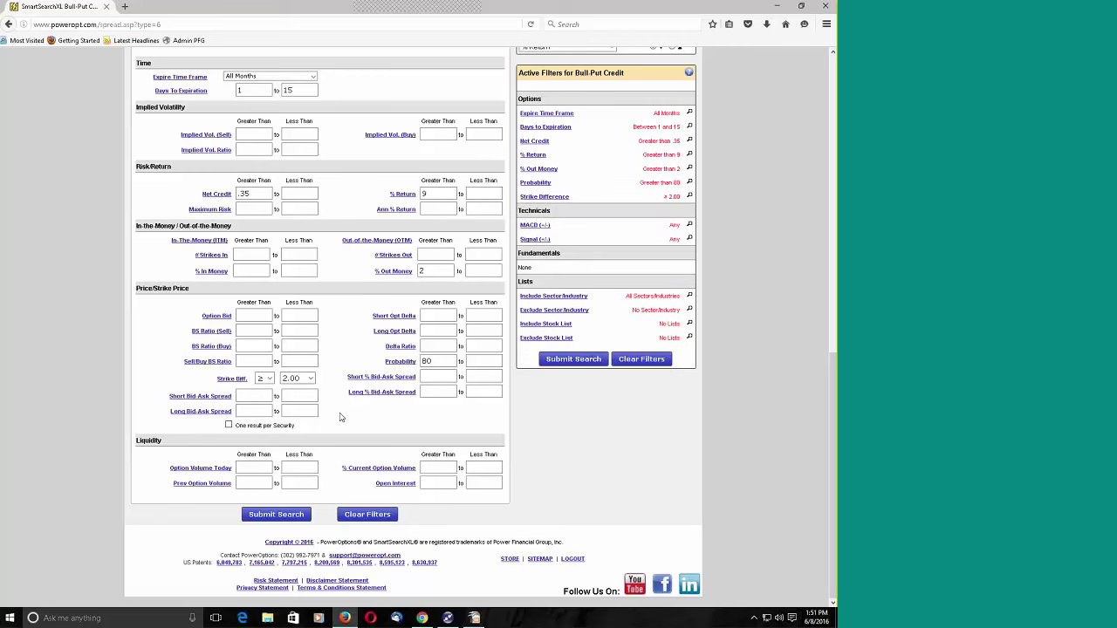
Set the minimum liquidity filters to 5 for today's option volume and 10 for open interest
left_click(253, 468)
type("5")
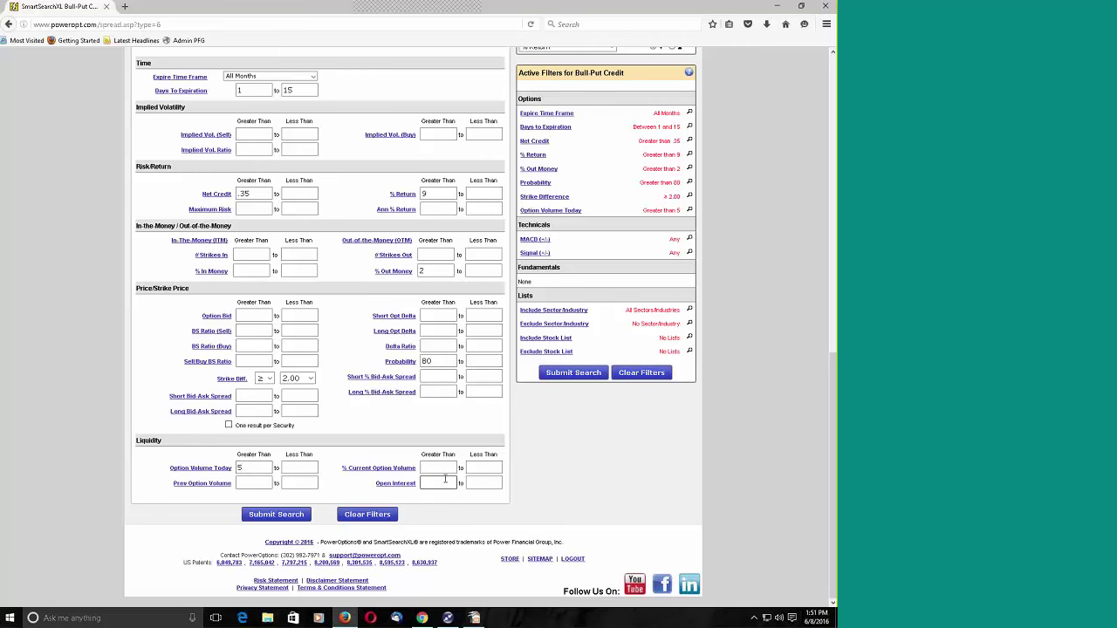
type("10")
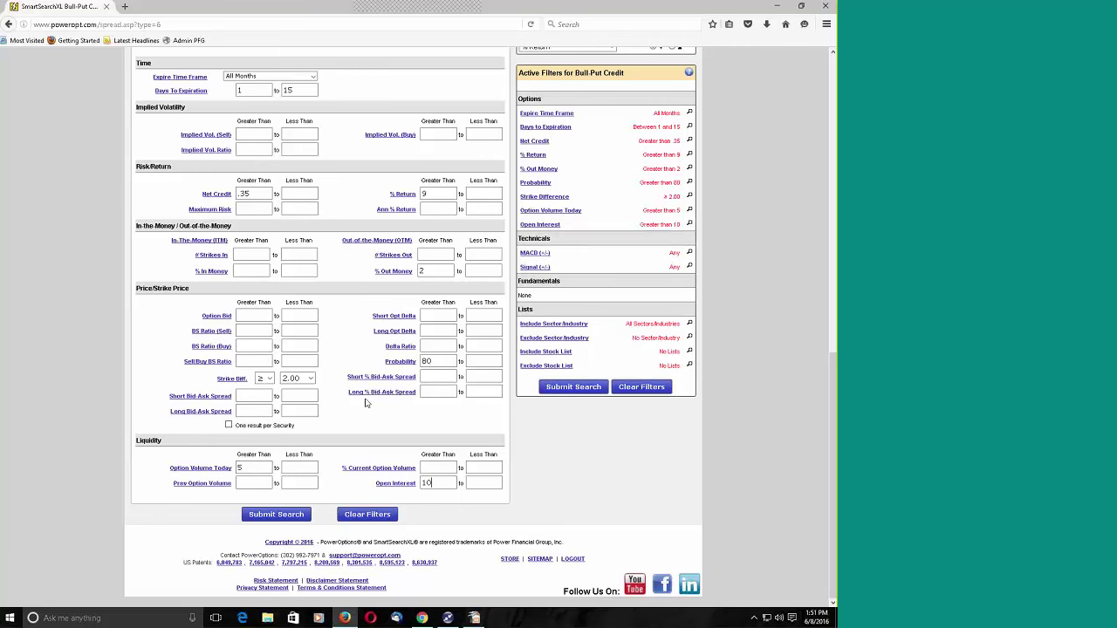
Set the minimum average stock volume in the technical filters to 750
scroll(365, 403, "up", 3)
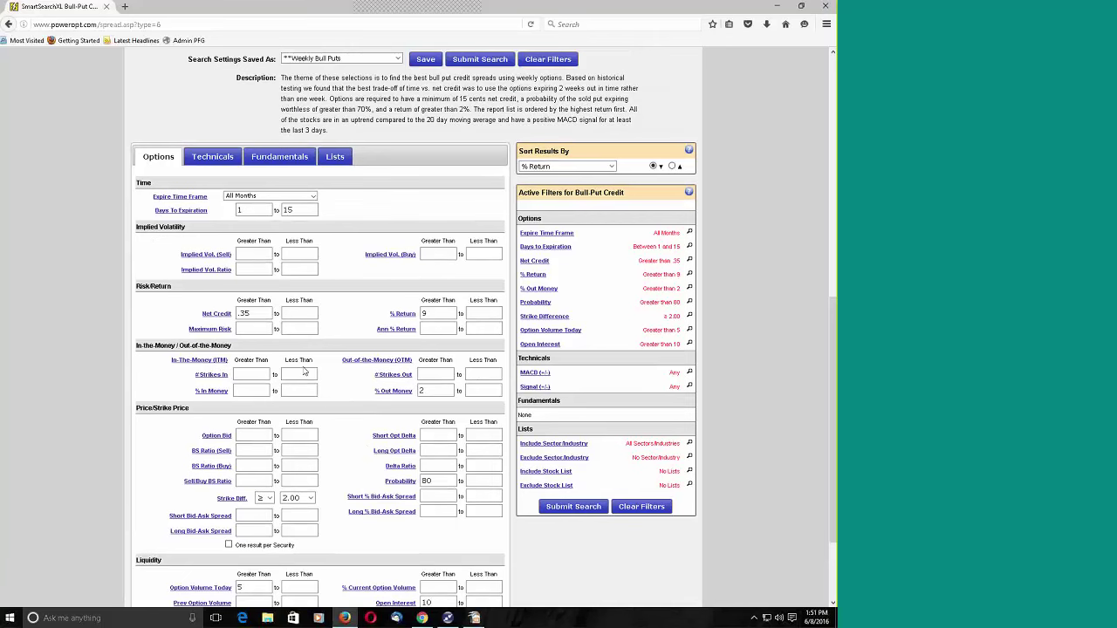
scroll(303, 371, "down", 3)
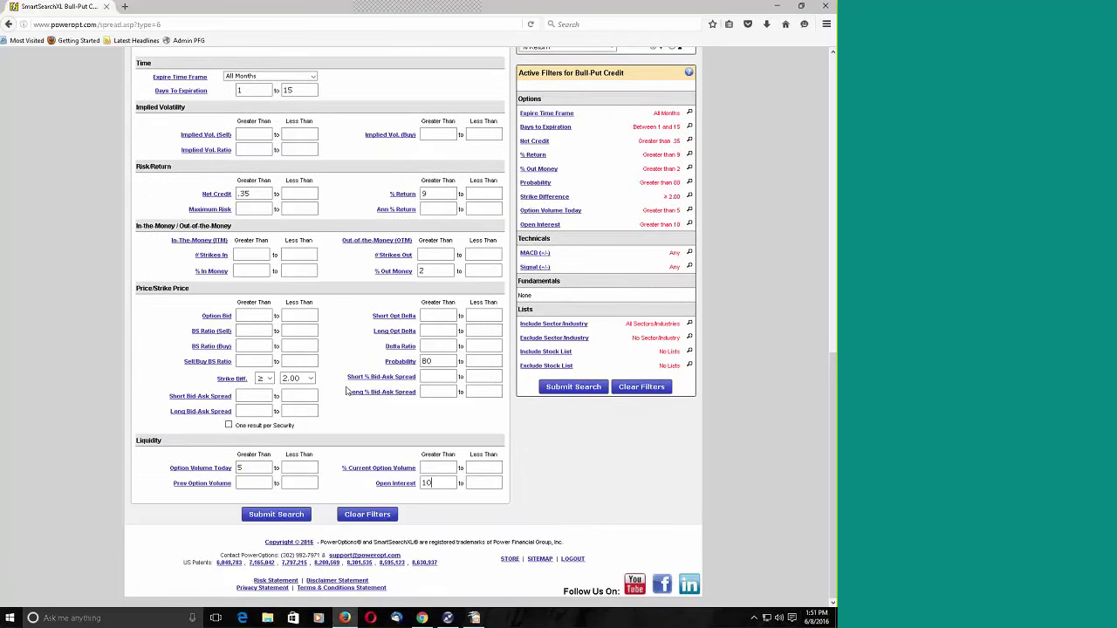
scroll(253, 188, "up", 3)
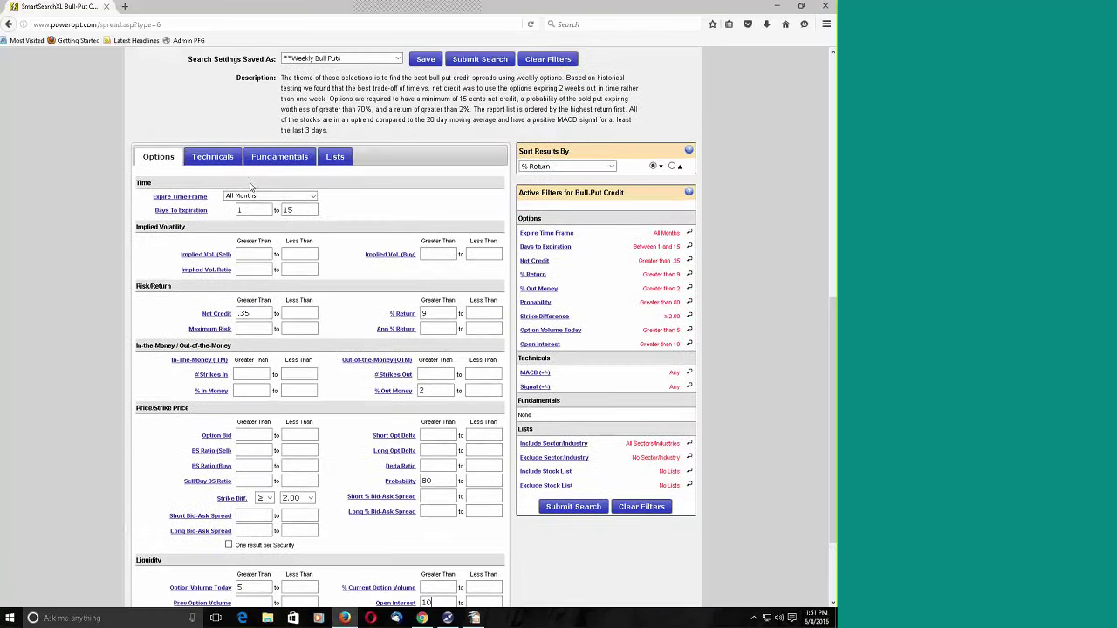
left_click(213, 157)
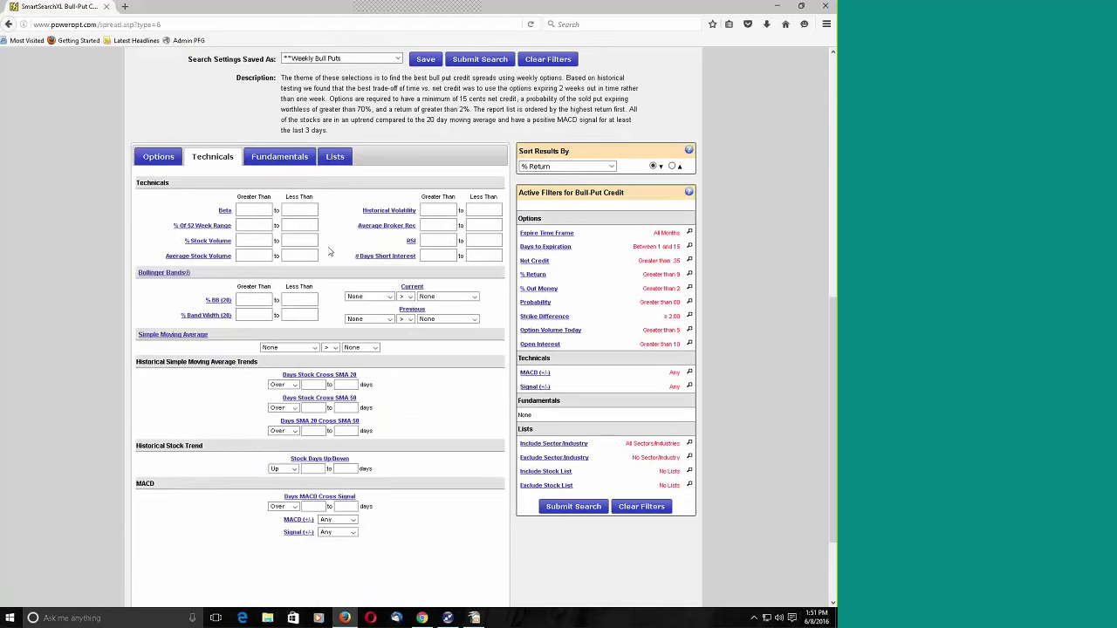
left_click(265, 255)
type("750")
mouse_move(202, 261)
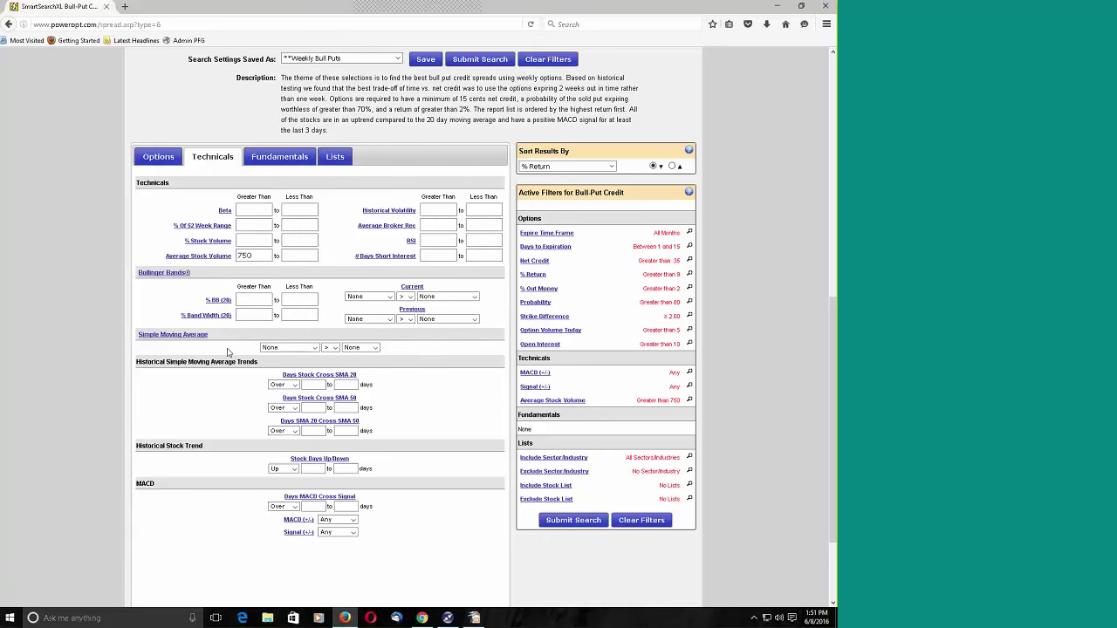
Require a stock price above SMA20 and a MACD cross over its signal for at least 3 days
left_click(288, 348)
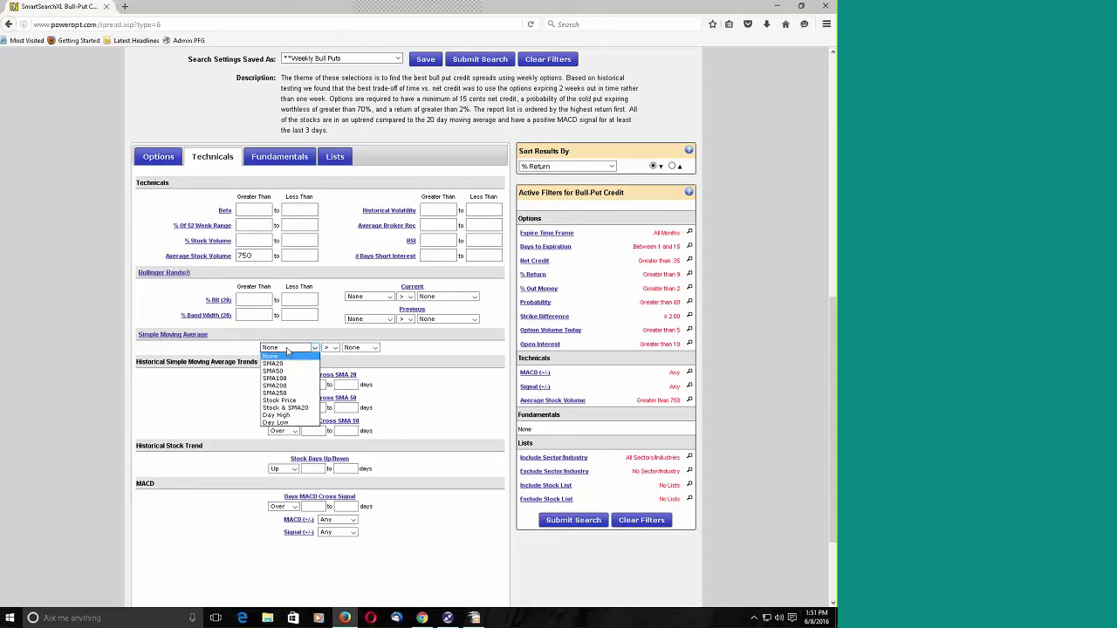
left_click(279, 400)
left_click(360, 347)
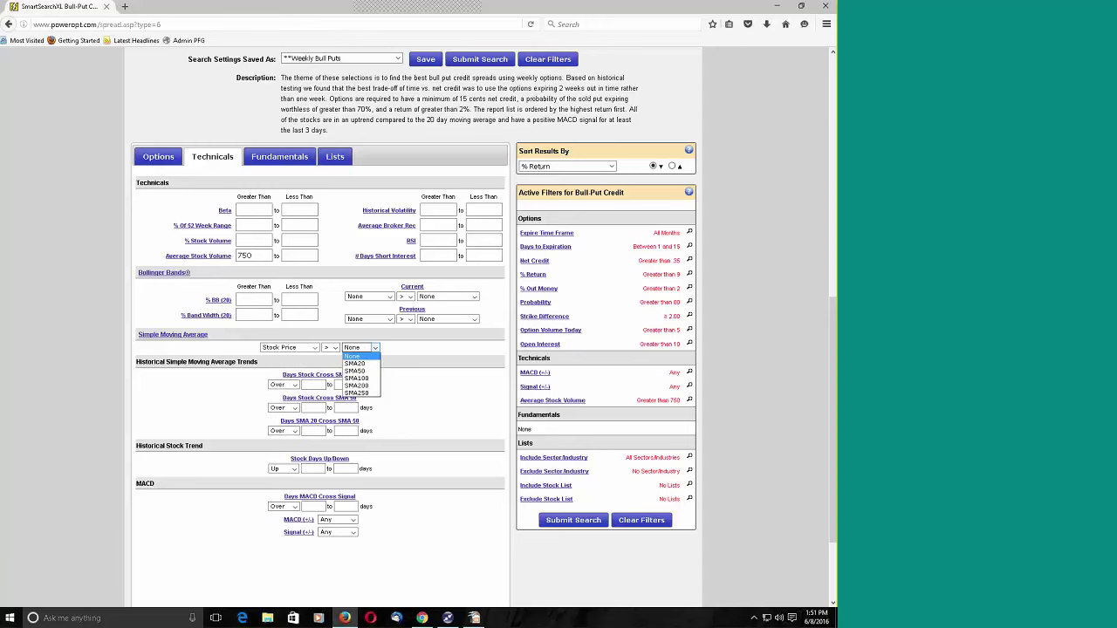
left_click(355, 364)
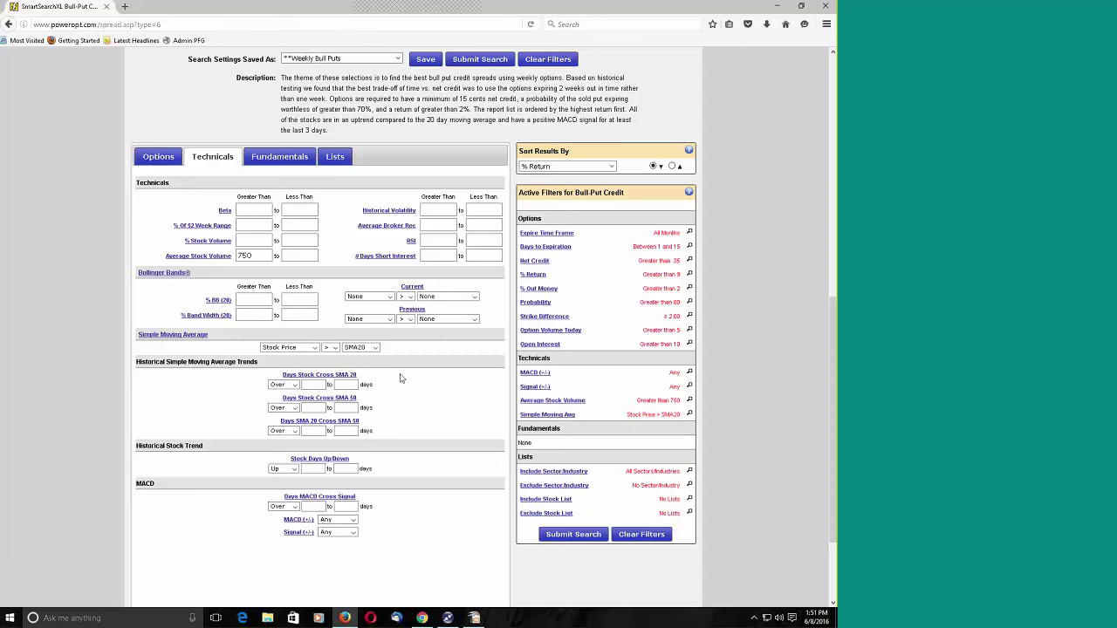
left_click(315, 506)
type("3")
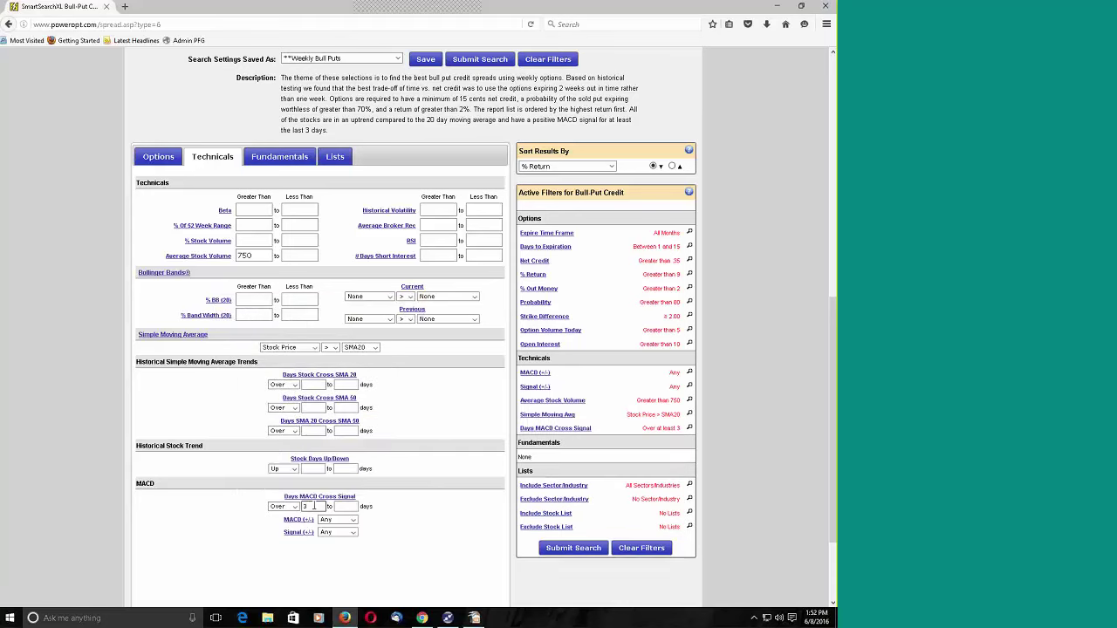
left_click(351, 506)
Set the fundamental filters to a minimum stock price of 50 and a minimum % EPS growth of 5
left_click(288, 162)
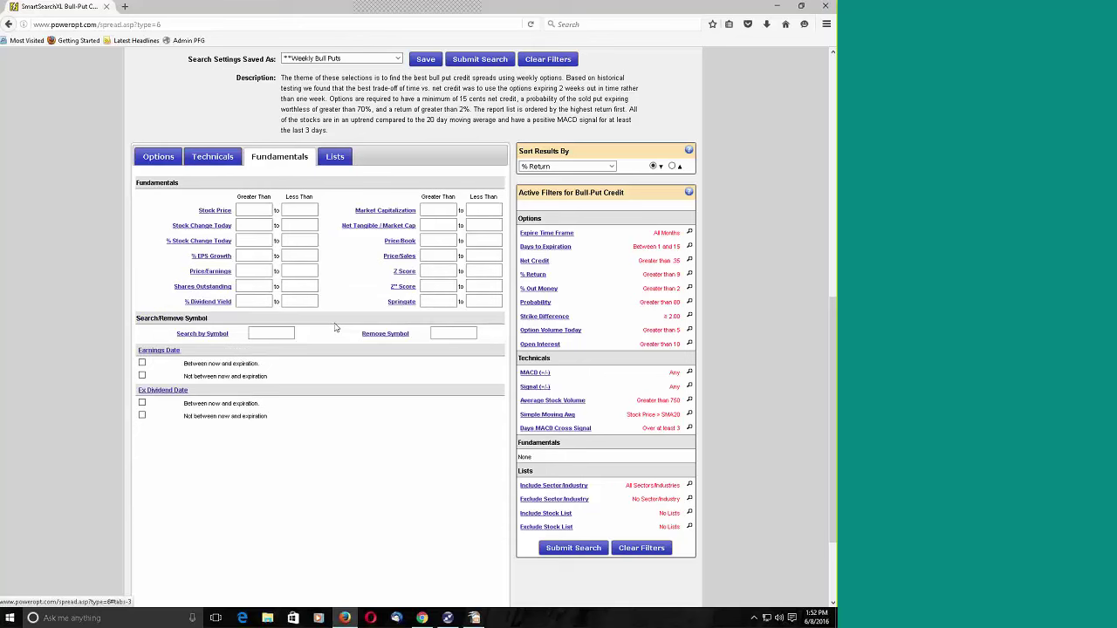
left_click(256, 210)
type("50")
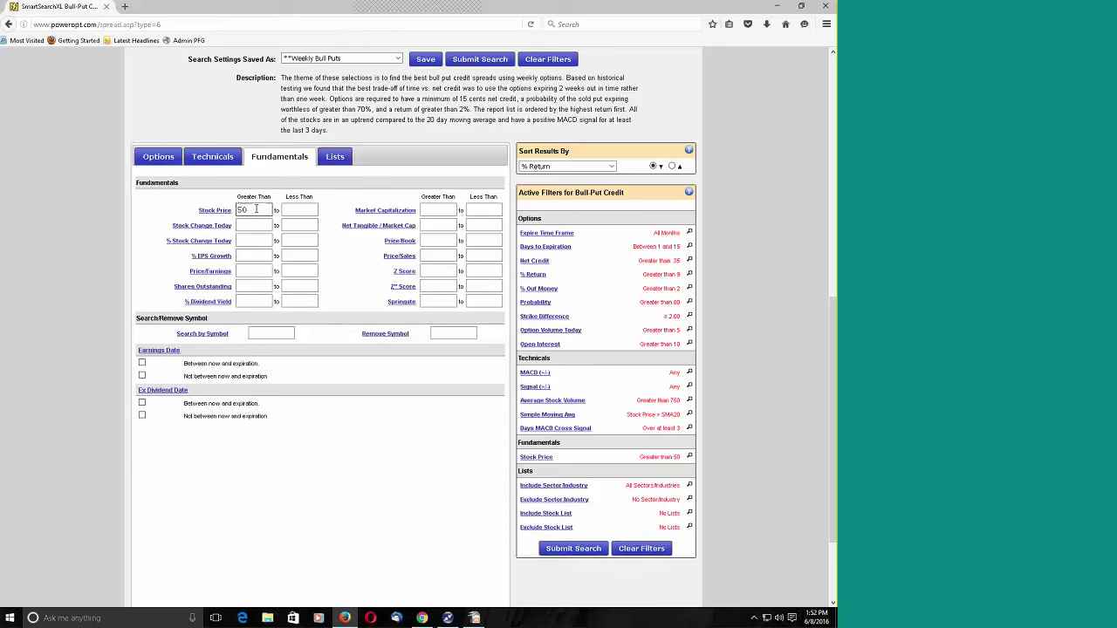
left_click(249, 257)
type("5")
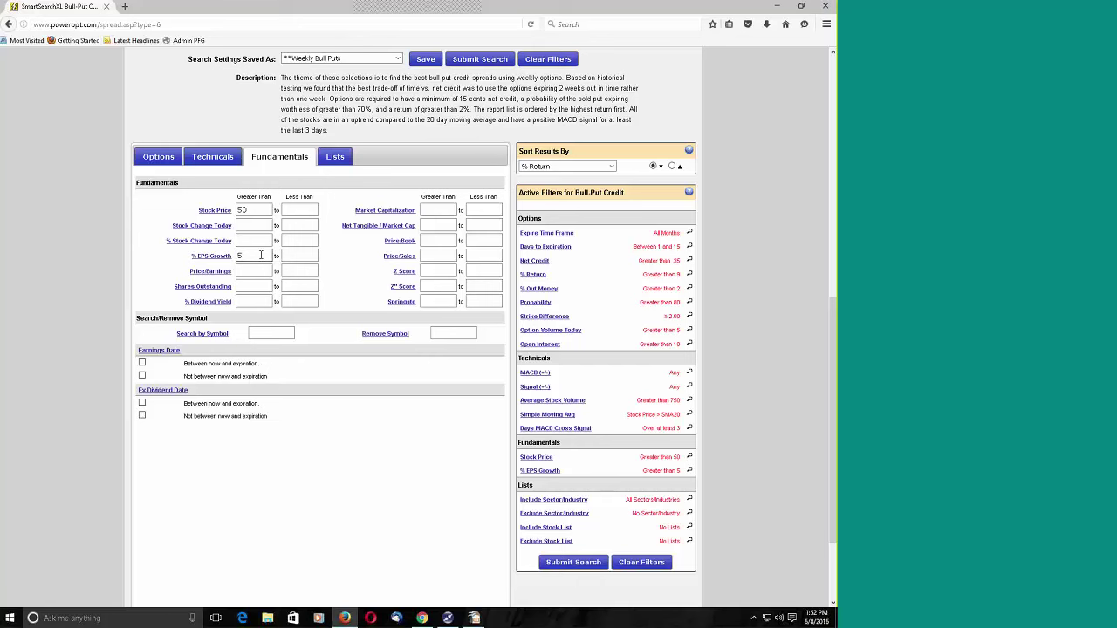
Limit price/earnings to between 0 and 50 and require an earnings date not between now and expiration
left_click(259, 271)
type("0")
left_click(293, 272)
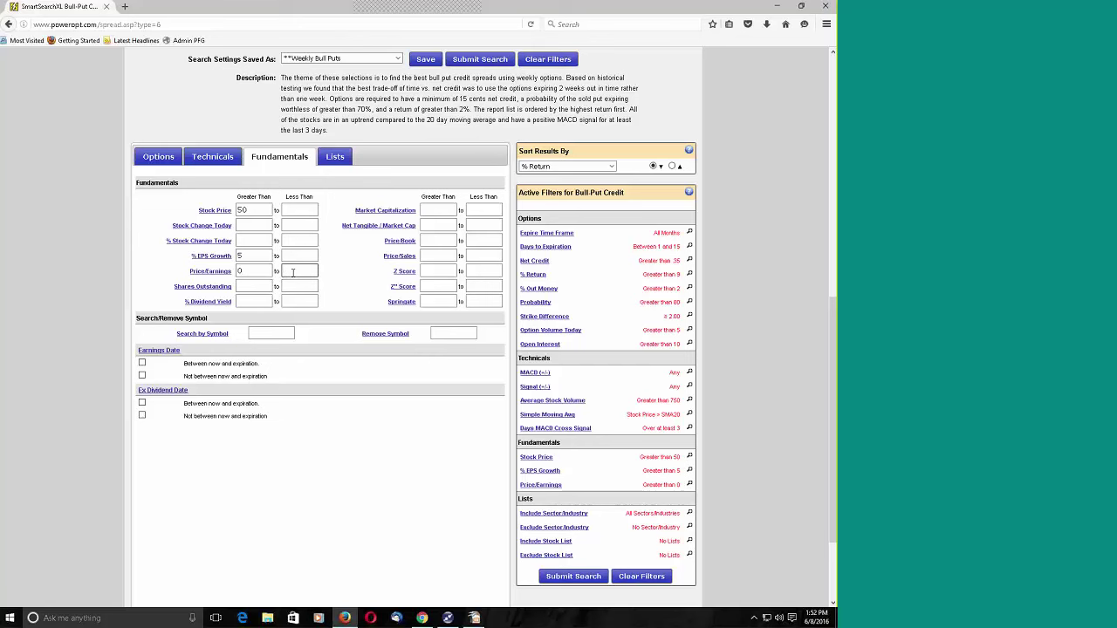
type("50")
left_click(142, 376)
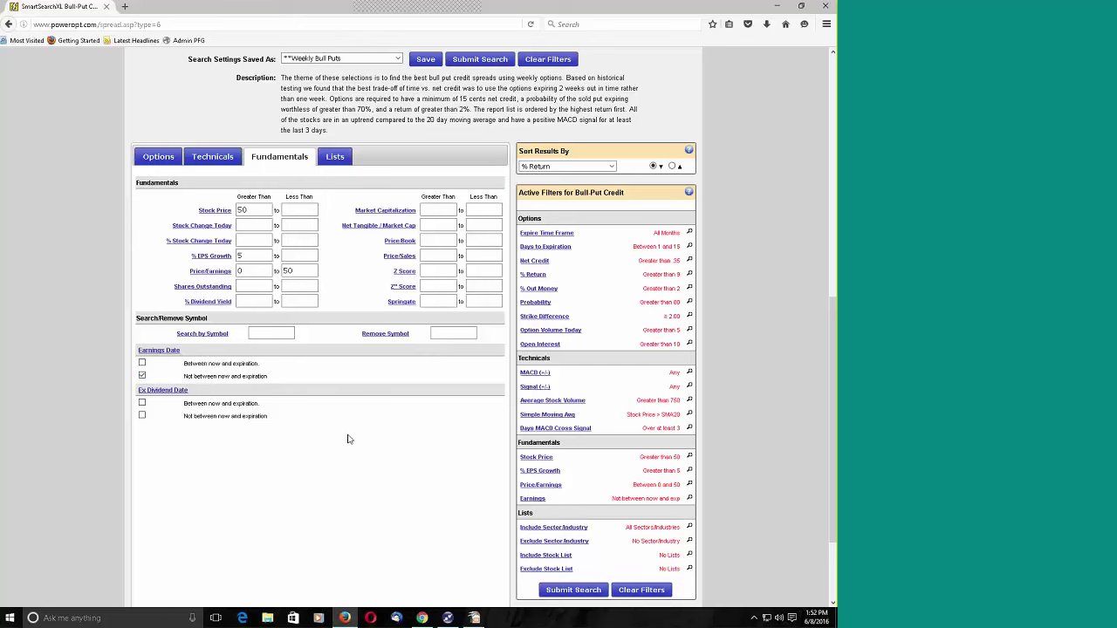
Exclude the Indexes and ETFs stock list from the search
left_click(347, 161)
left_click(428, 244)
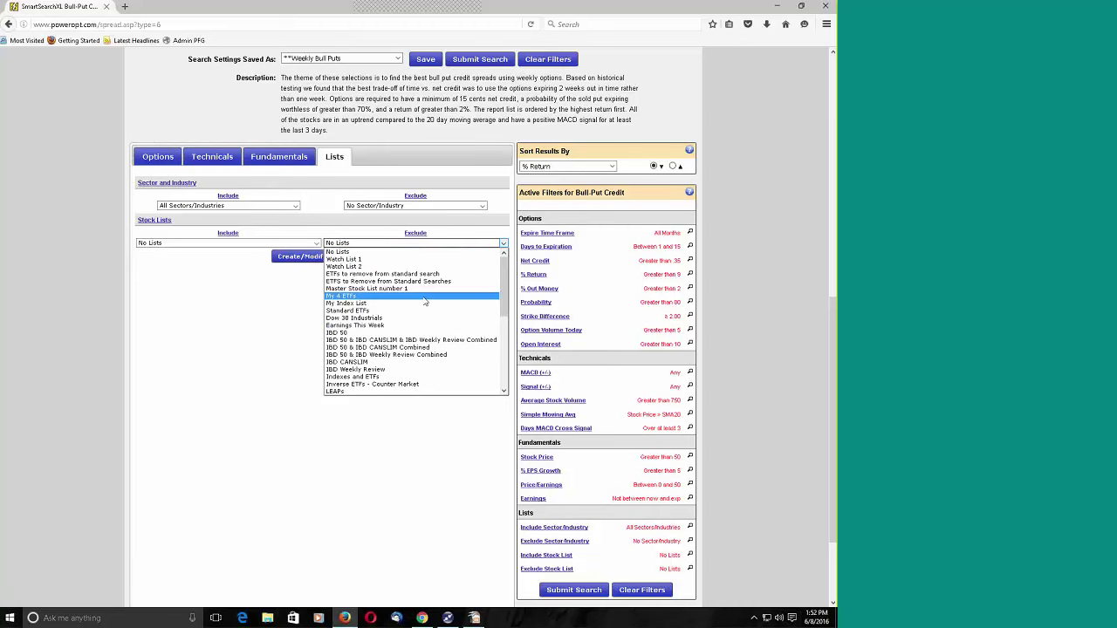
left_click(408, 377)
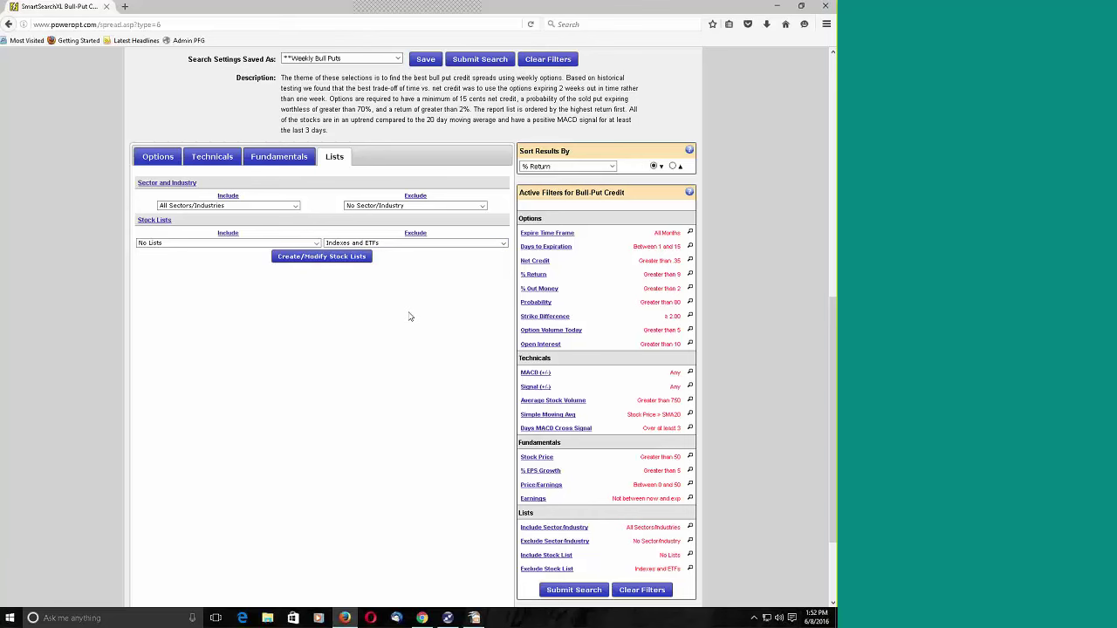
Submit the customized bull-put credit spread search and review its results against the active filters
scroll(408, 316, "up", 1)
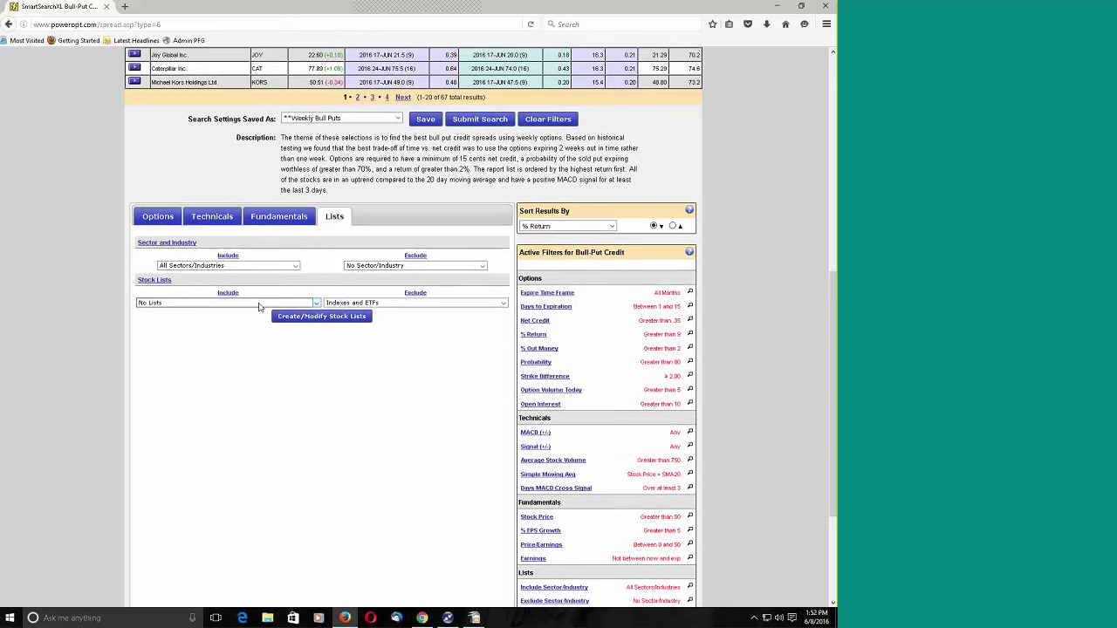
left_click(487, 122)
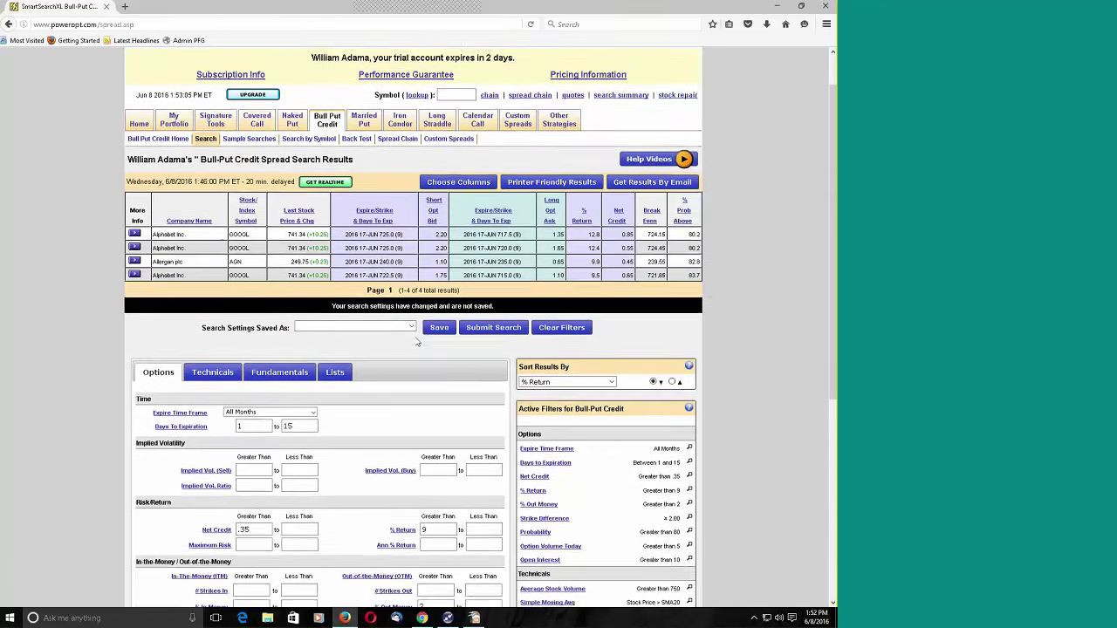
scroll(417, 343, "down", 4)
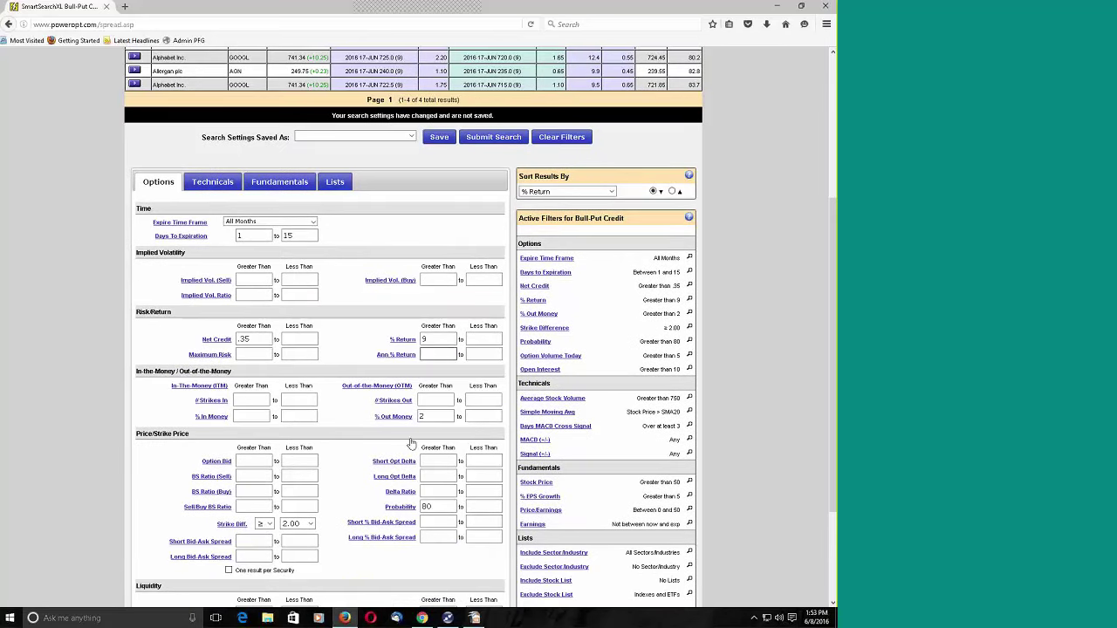
scroll(371, 157, "up", 3)
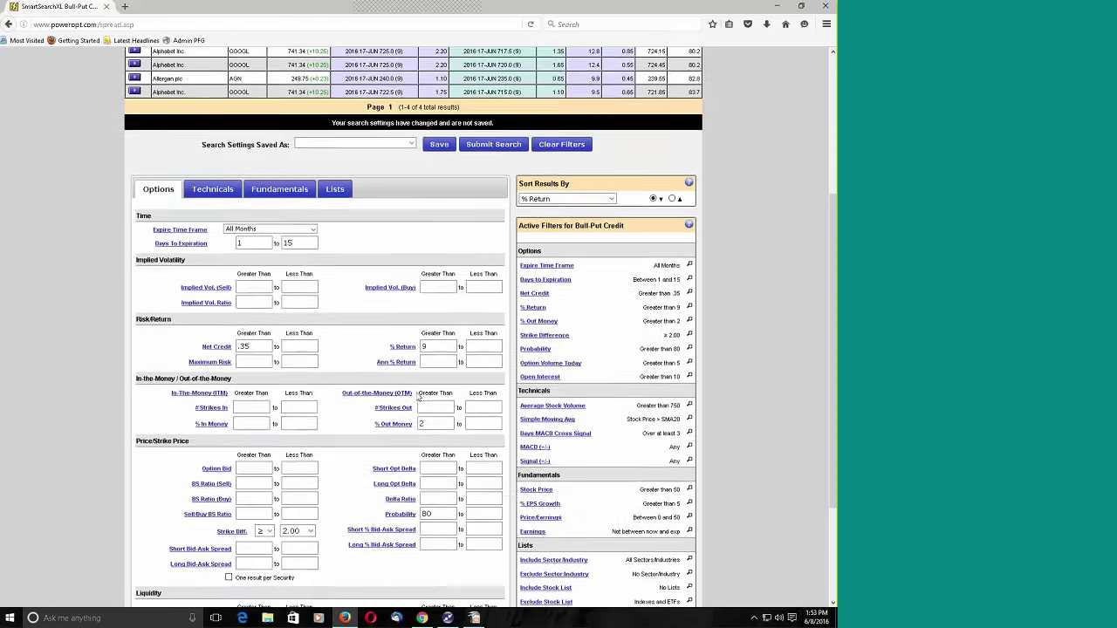
mouse_move(372, 157)
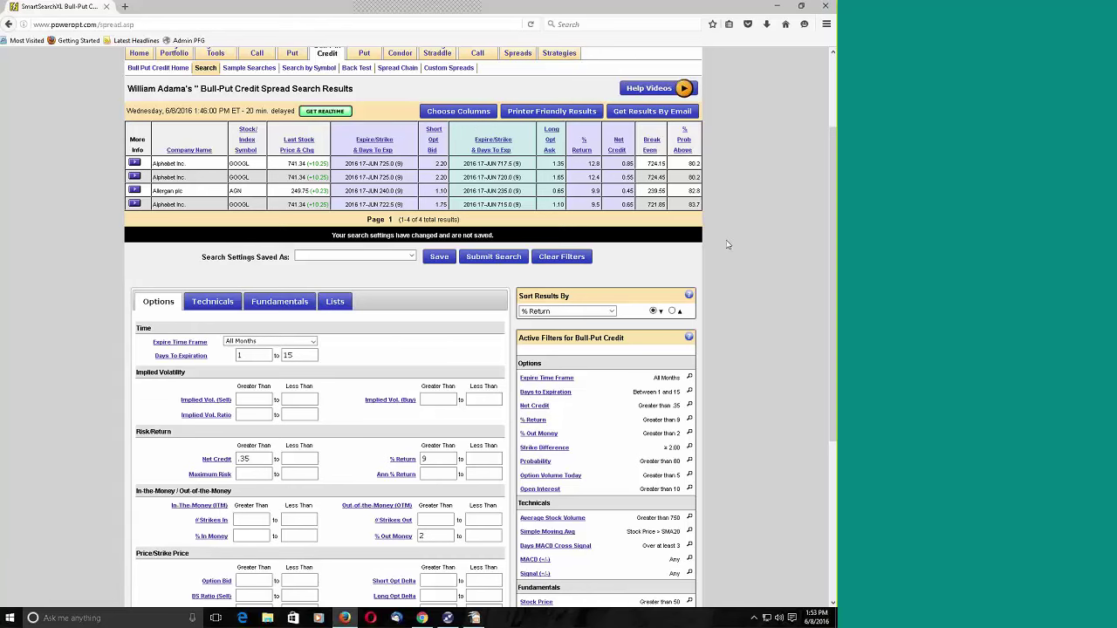
scroll(738, 317, "up", 3)
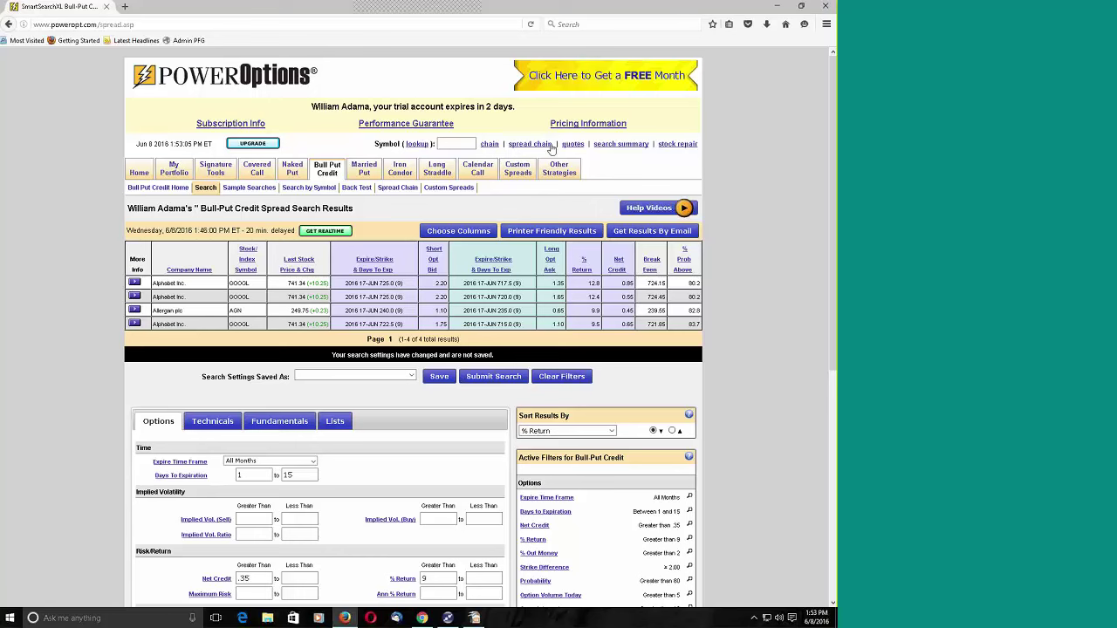
Check the information tools offered for the first Alphabet Inc. spread and open its short put research page
left_click(135, 282)
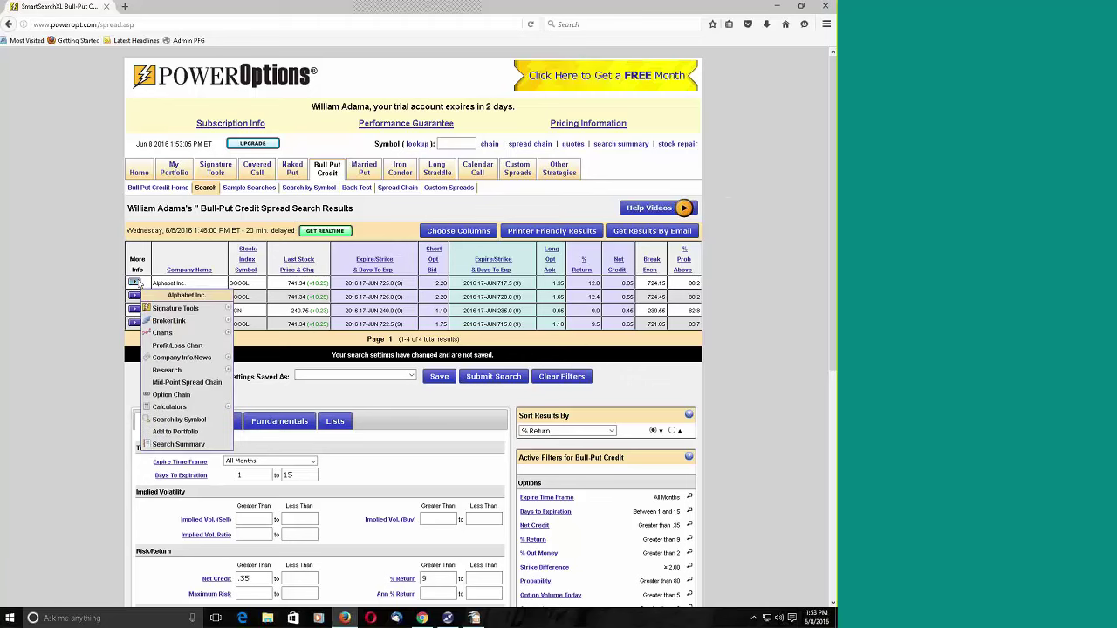
mouse_move(193, 322)
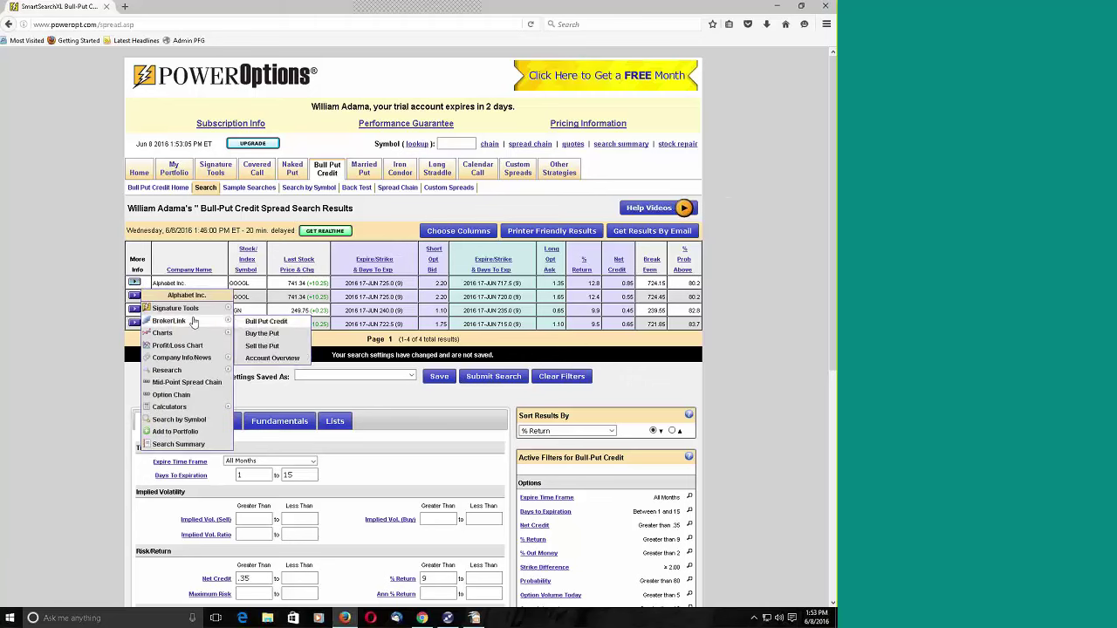
mouse_move(187, 336)
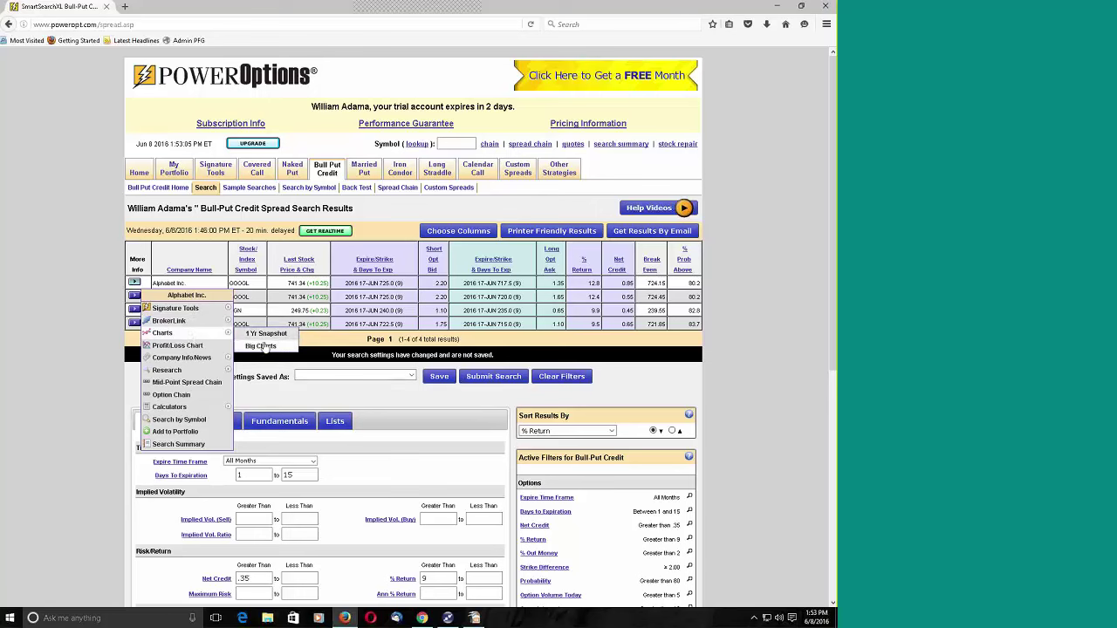
mouse_move(218, 358)
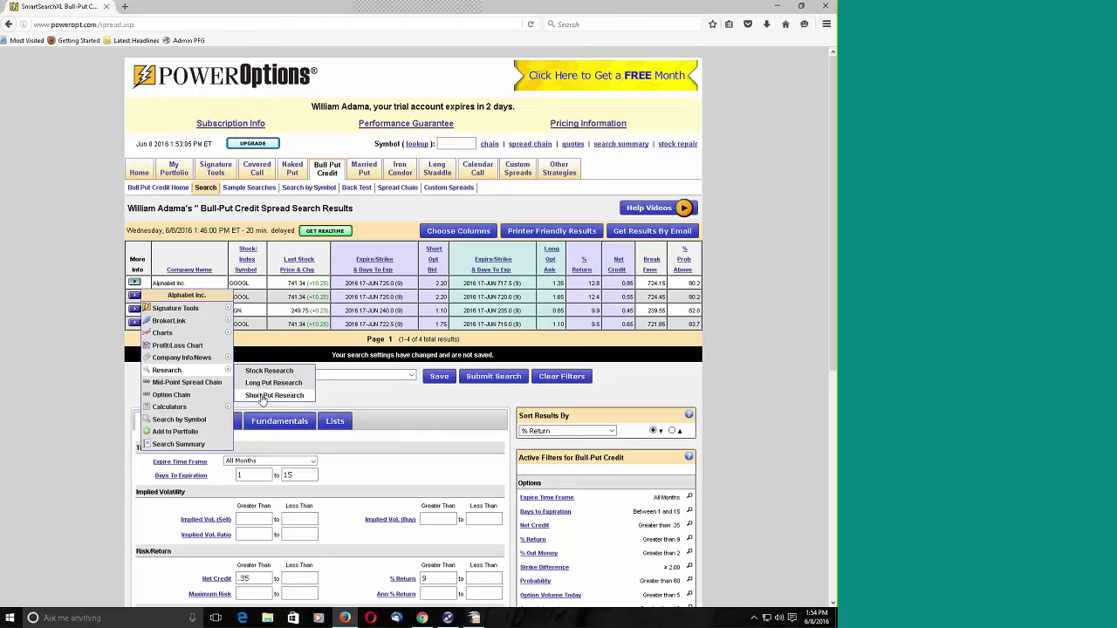
left_click(262, 397)
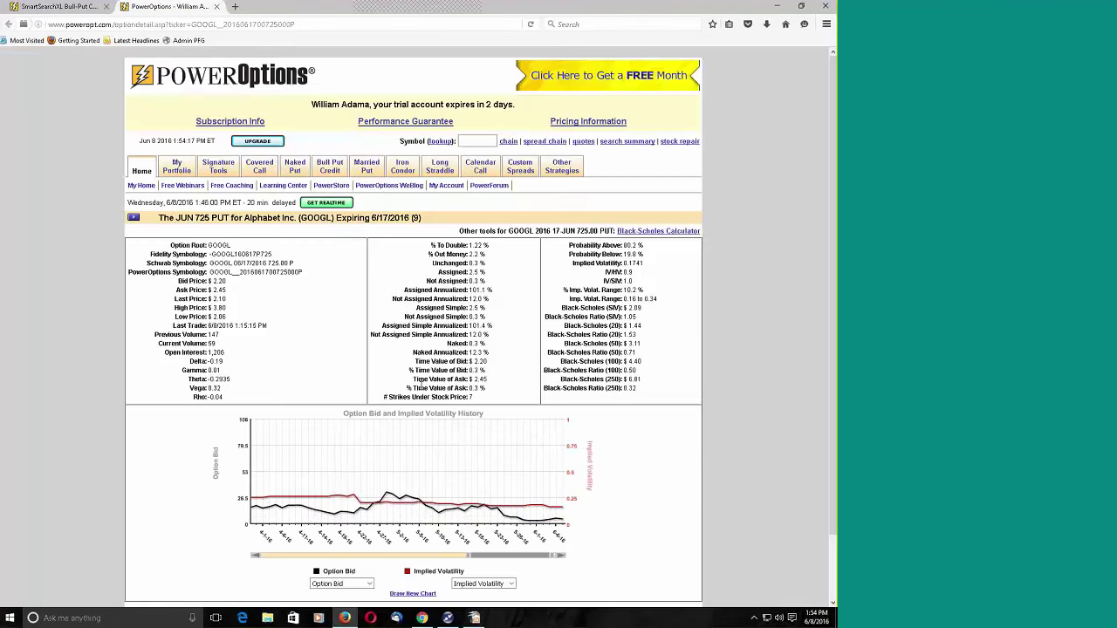
Extend the option bid and implied volatility history chart back to its earliest dates and examine it
scroll(493, 471, "down", 2)
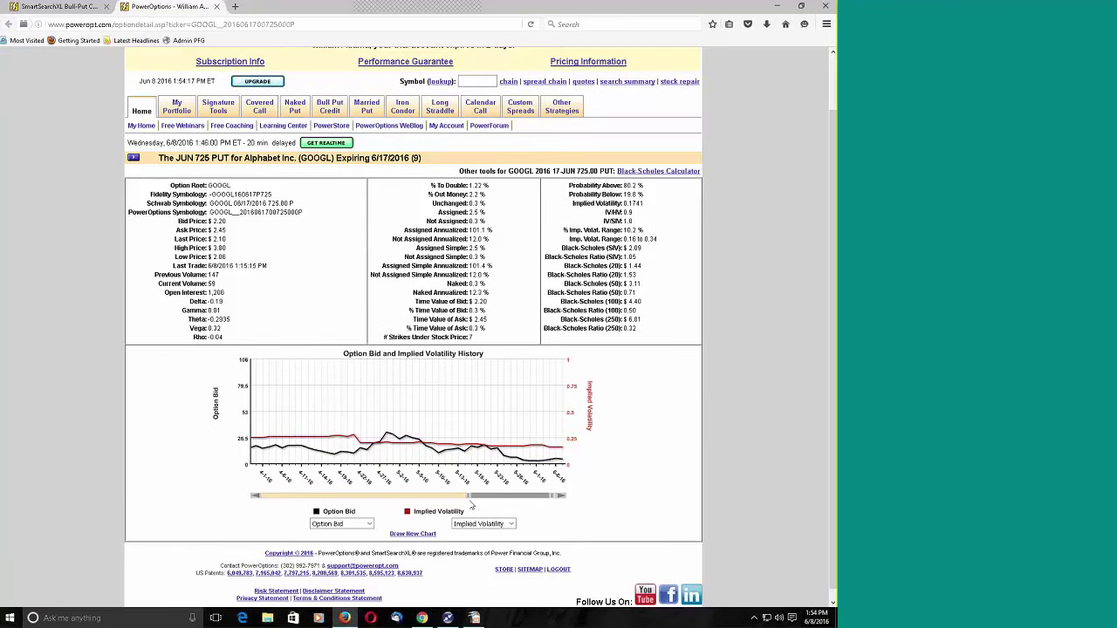
left_click_drag(407, 507, 230, 472)
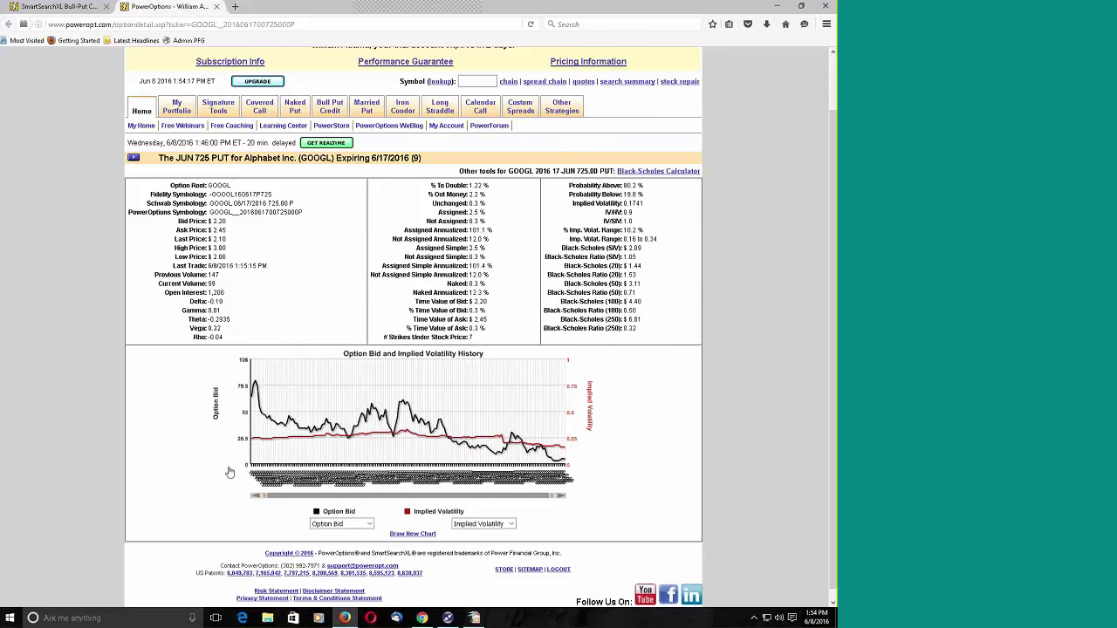
scroll(349, 488, "down", 1)
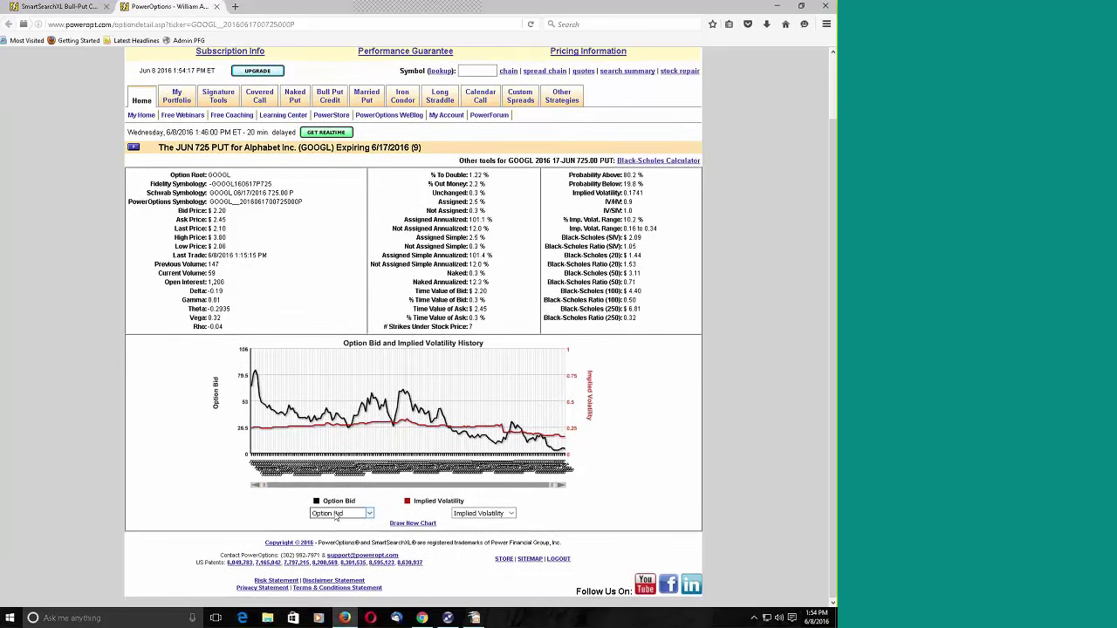
Check which data series can replace Implied Volatility on the history chart, and return to the bull-put credit spread search results
left_click(494, 515)
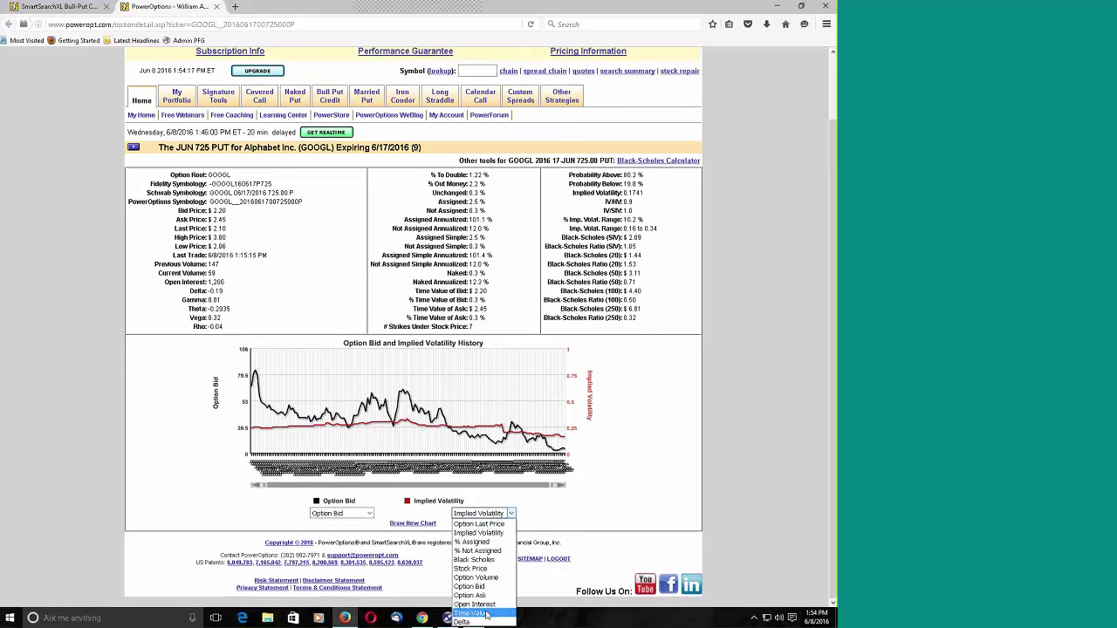
left_click(628, 465)
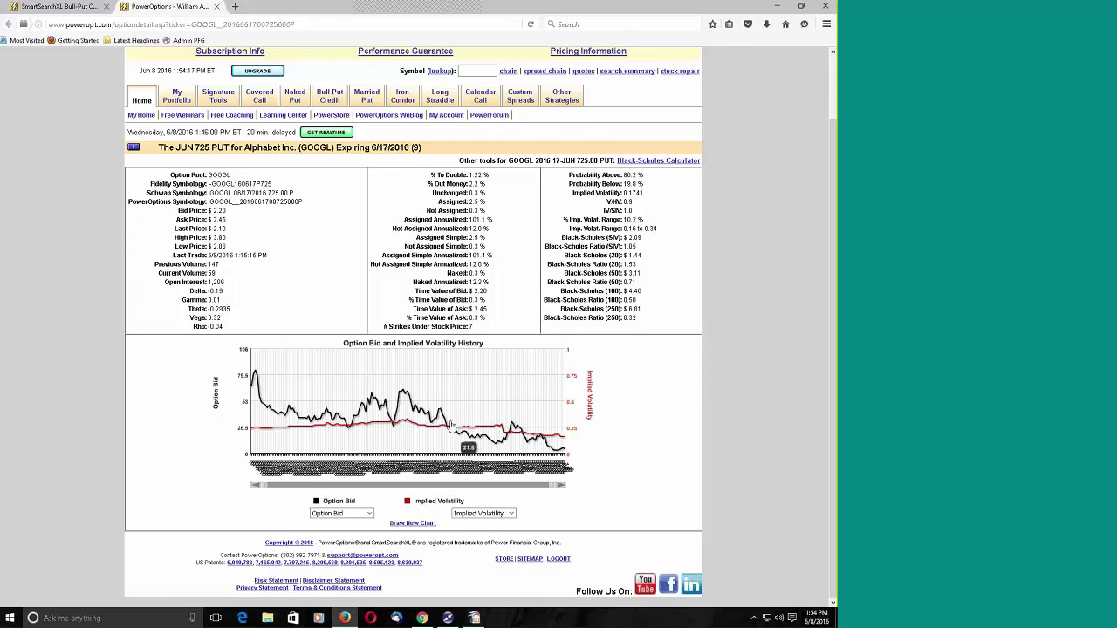
left_click(58, 8)
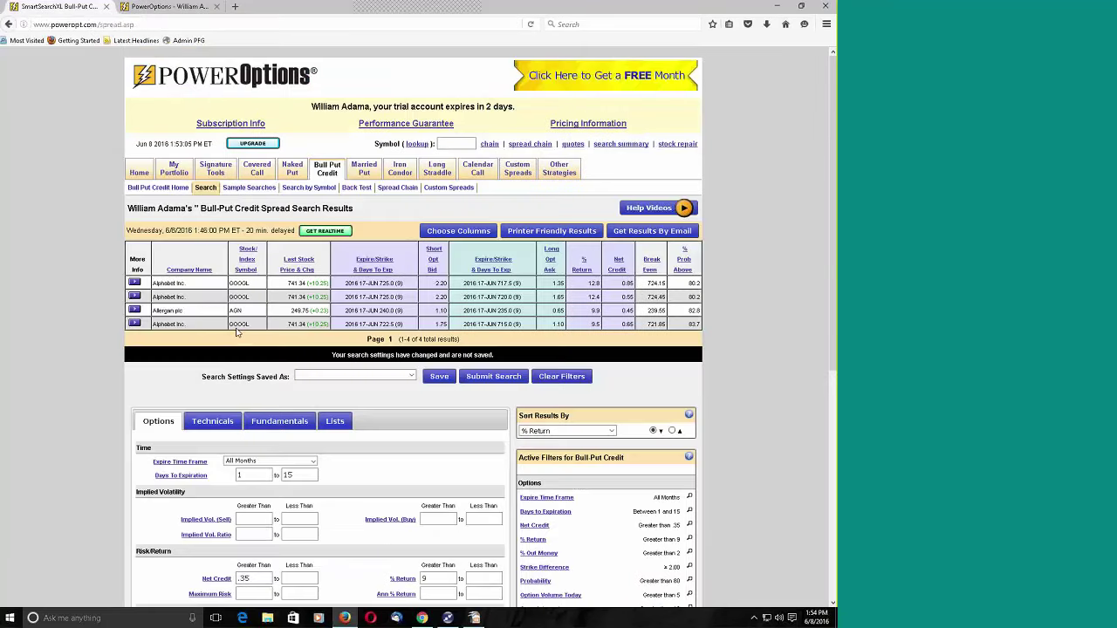
Open the profit/loss chart of the first Alphabet Inc. spread and examine its expiration and 6/14/2016 curves
left_click(135, 283)
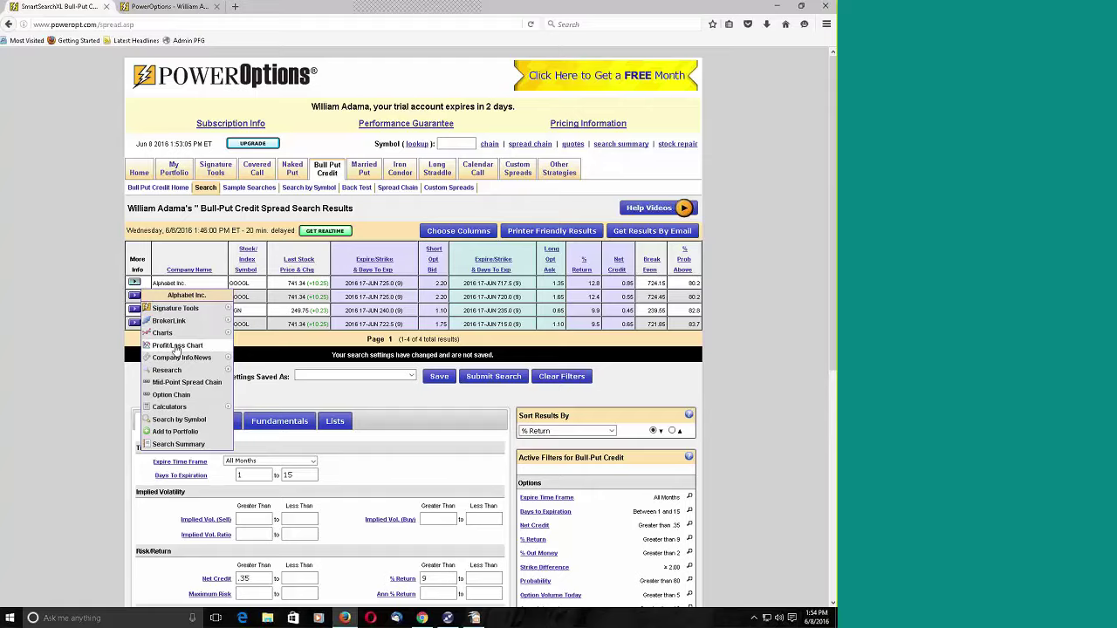
left_click(175, 346)
scroll(559, 333, "down", 1)
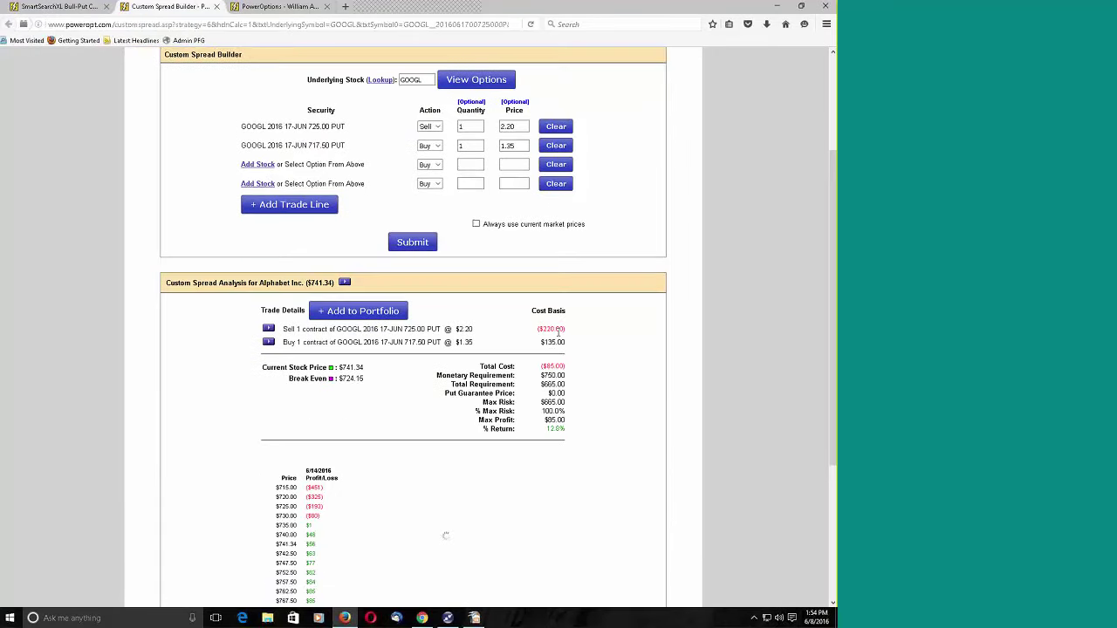
scroll(558, 332, "down", 3)
mouse_move(427, 349)
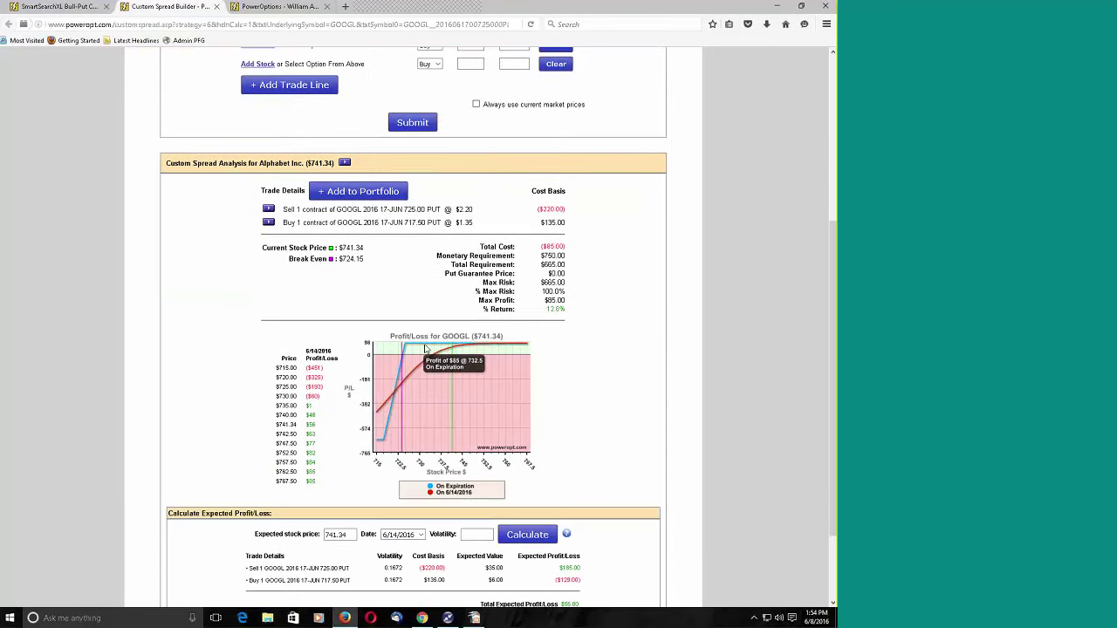
mouse_move(462, 351)
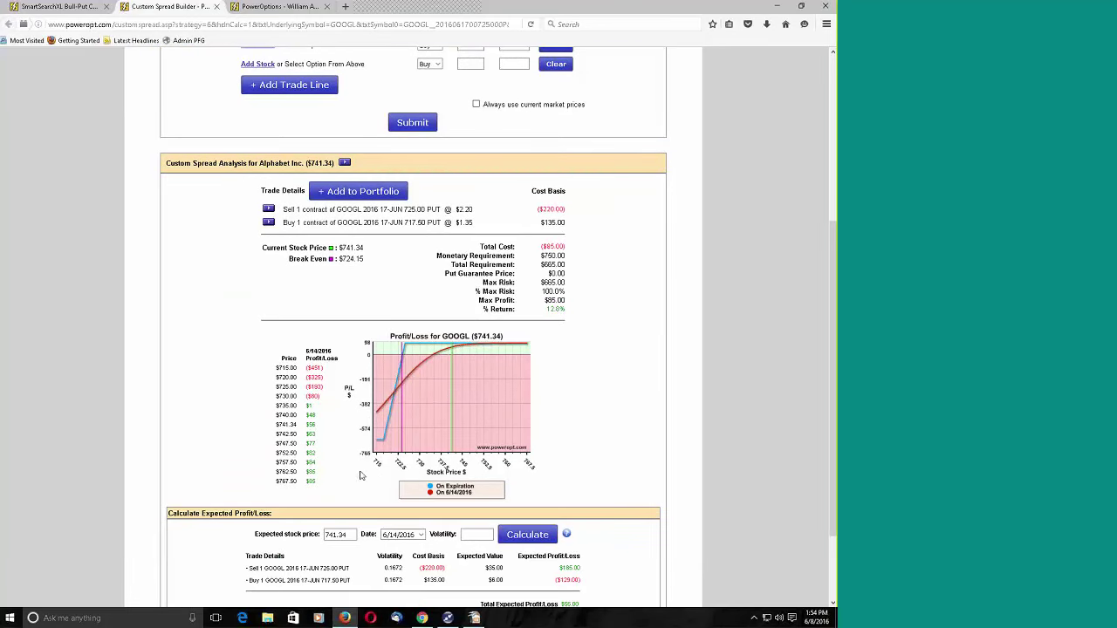
Calculate the spread's expected profit/loss for a stock price of 730.00 on 6/10/2016 with volatility .20, and review both legs
scroll(606, 396, "down", 3)
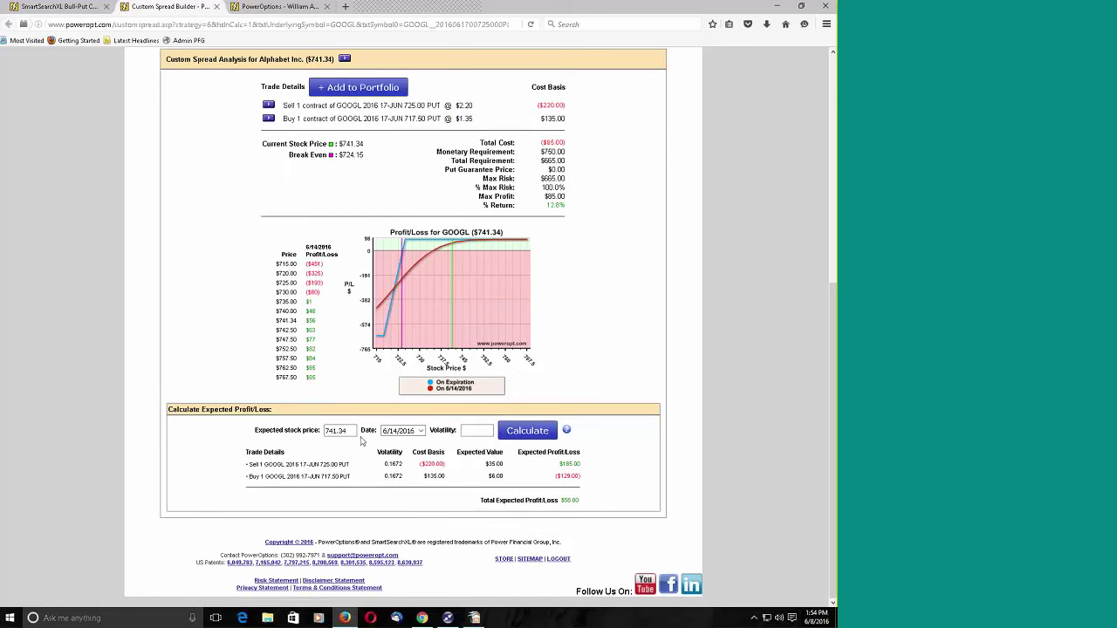
left_click(349, 430)
left_click(417, 432)
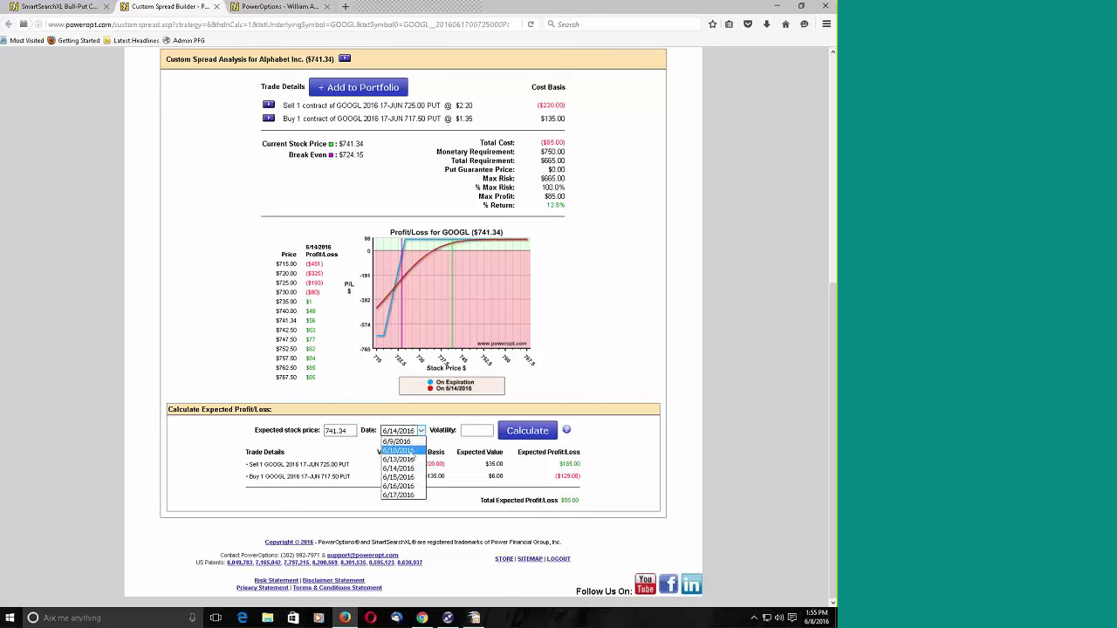
left_click(403, 450)
left_click_drag(347, 430, 314, 430)
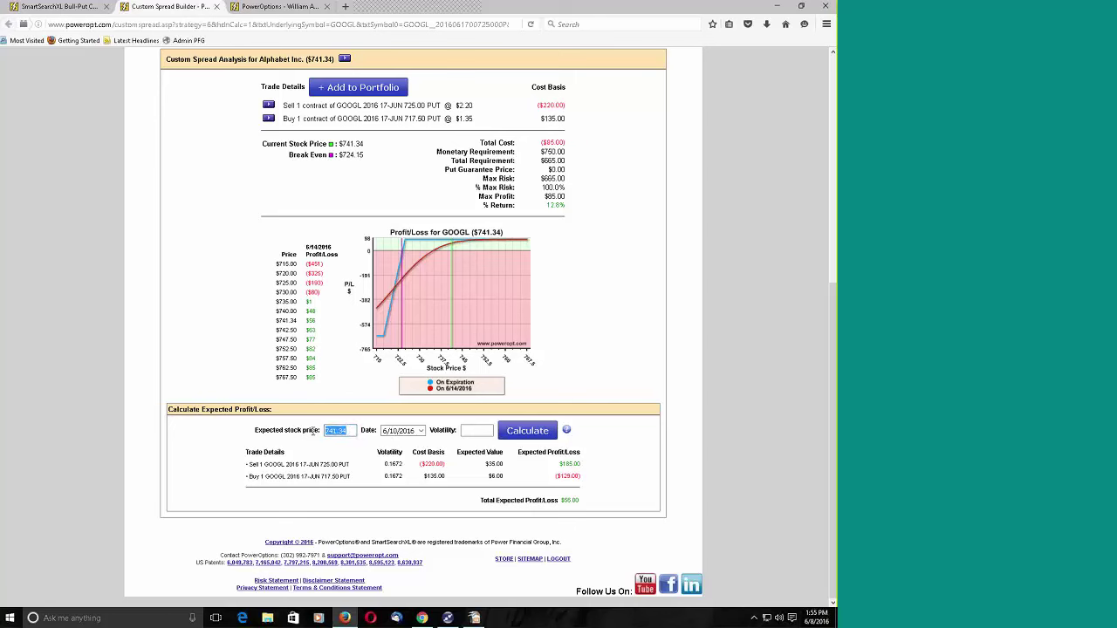
key("BackSpace")
double_click(395, 468)
left_click(471, 430)
left_click(528, 431)
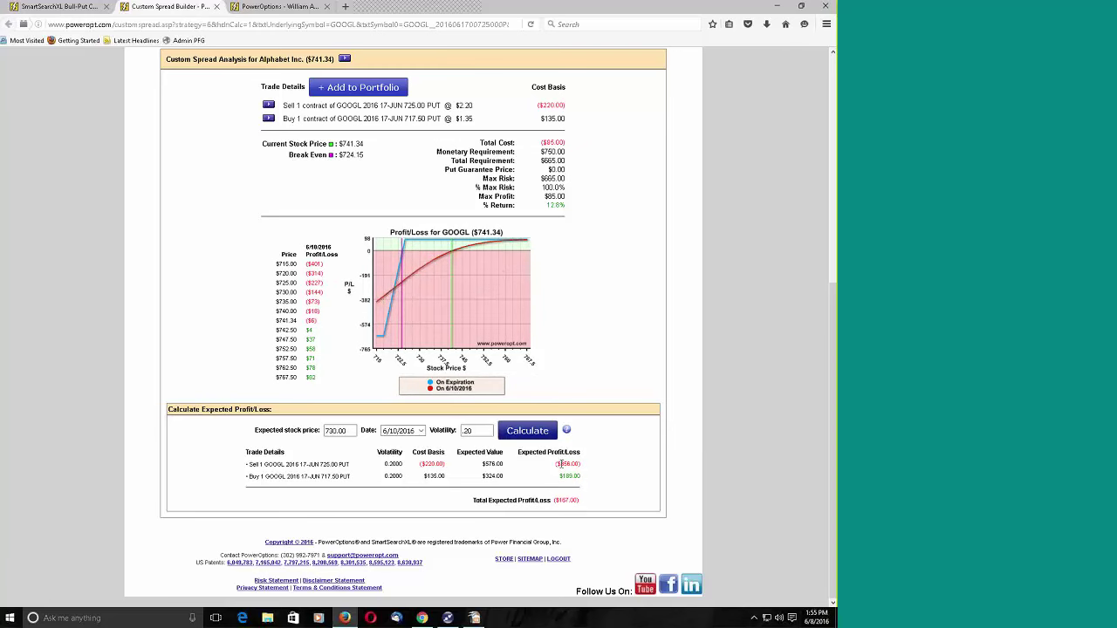
left_click_drag(555, 499, 578, 500)
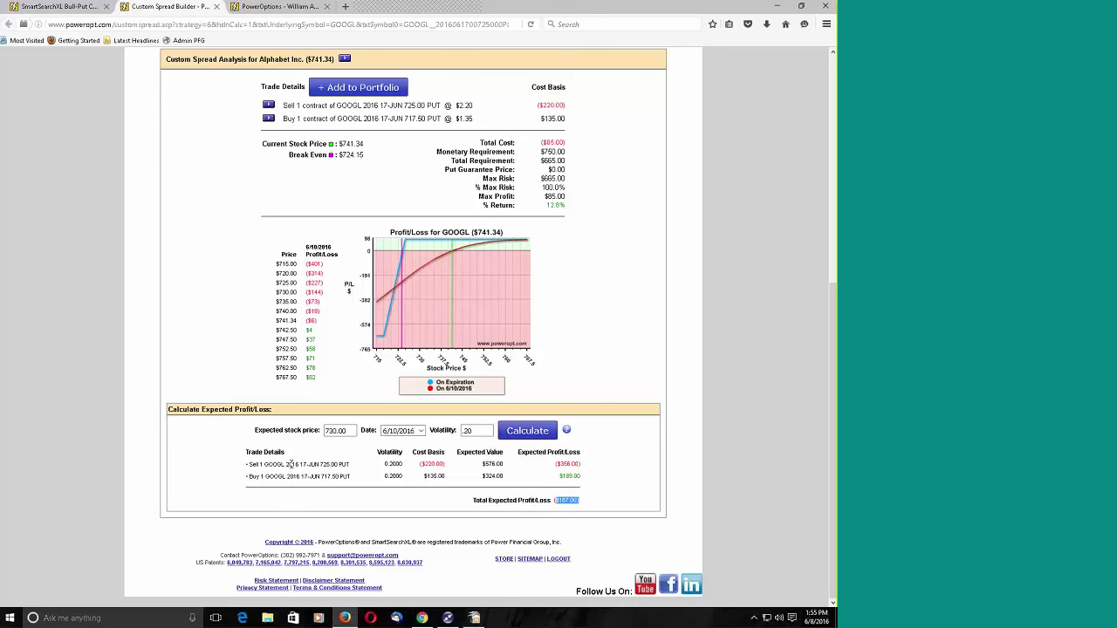
left_click_drag(288, 464, 353, 478)
left_click(372, 485)
Set the quantity of the sold GOOGL June 17 725.00 put to 2 in the custom spread
scroll(372, 485, "up", 5)
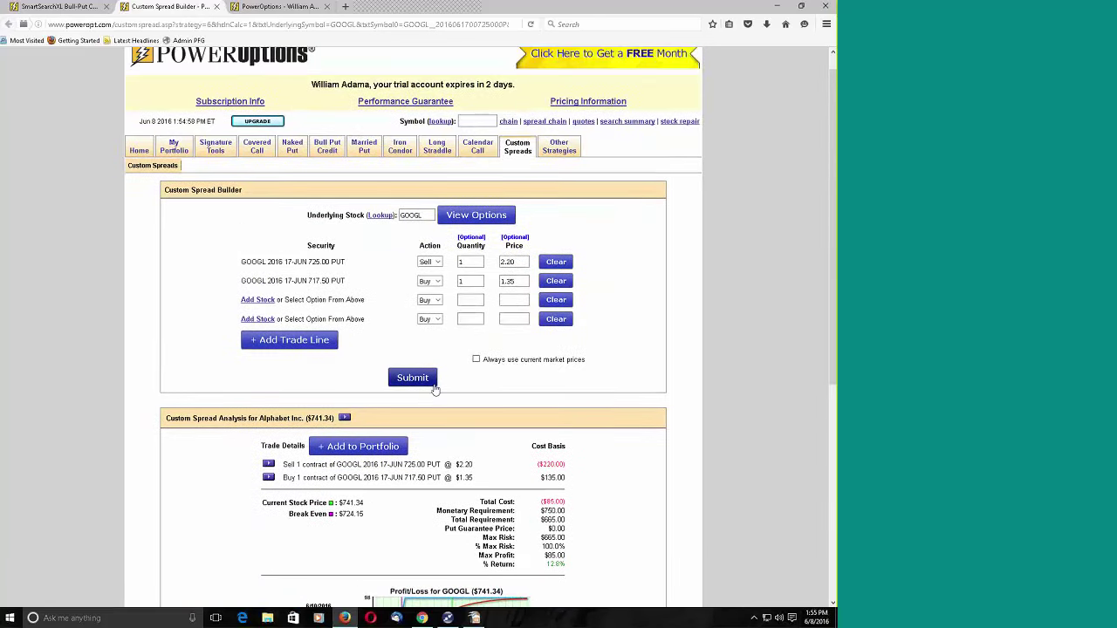
left_click(477, 322)
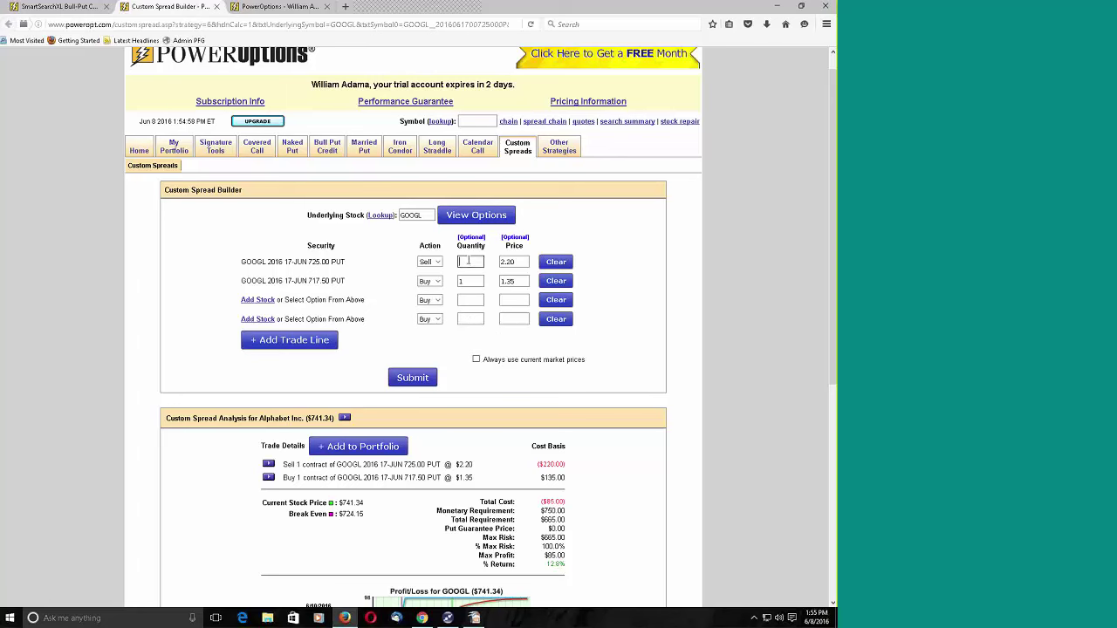
type("2")
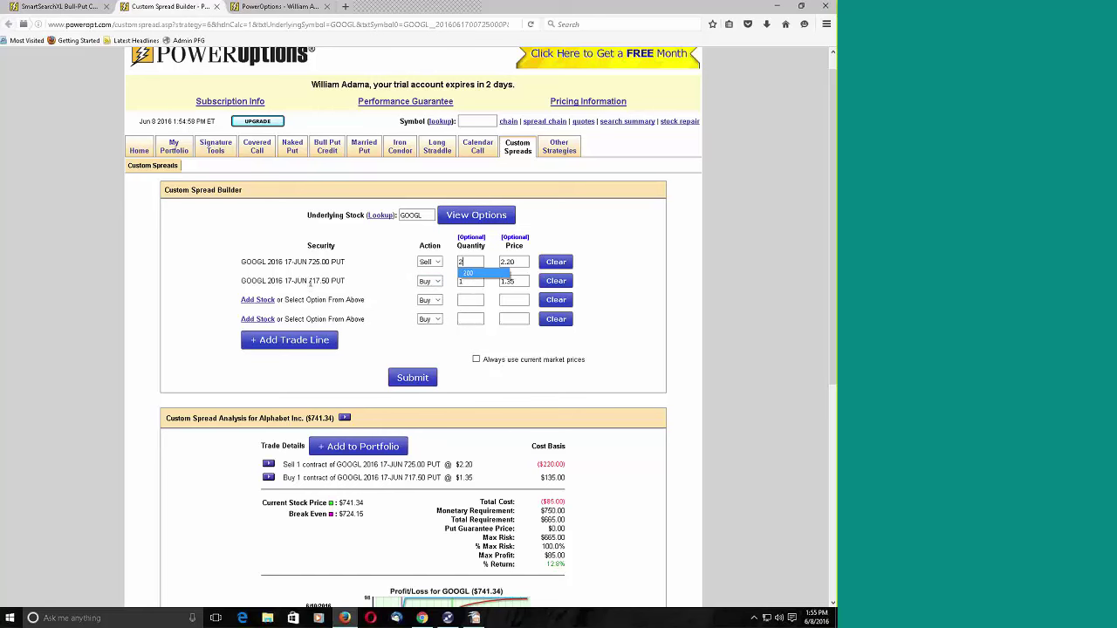
Add the June 17 2016 GOOGL 700.00 put as a third, bought leg with quantity 1
left_click_drag(310, 281, 347, 281)
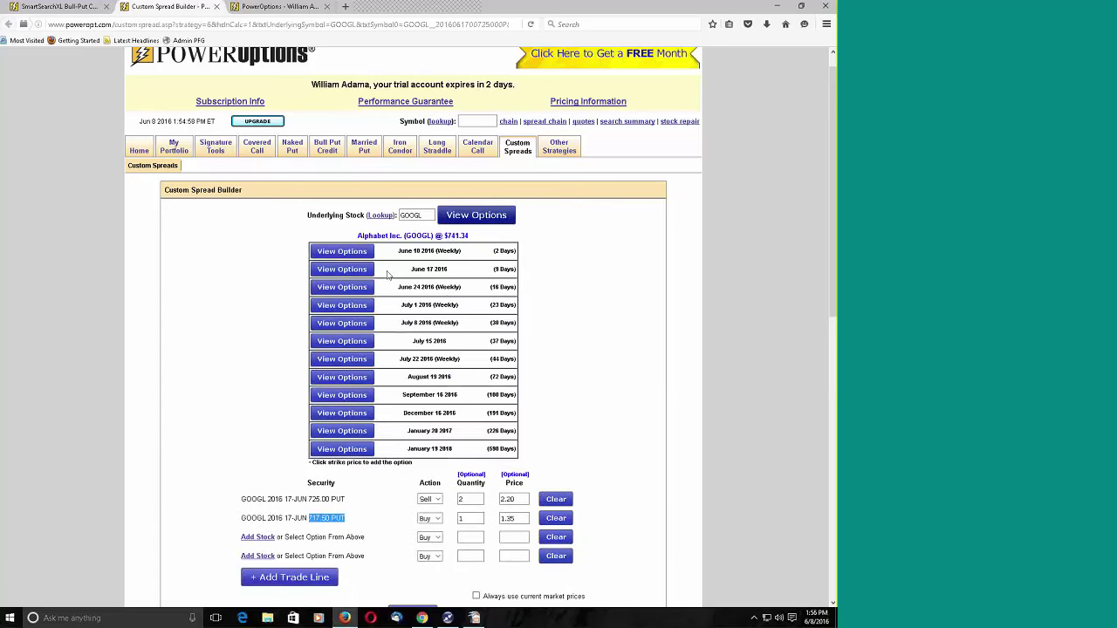
left_click(341, 268)
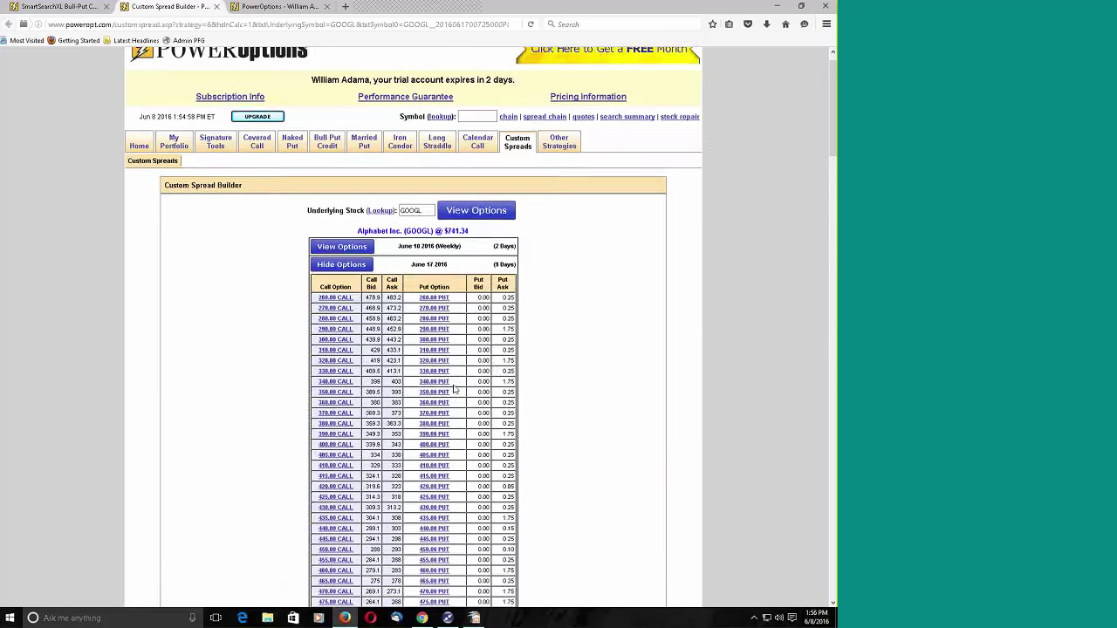
scroll(423, 423, "down", 5)
scroll(423, 423, "down", 15)
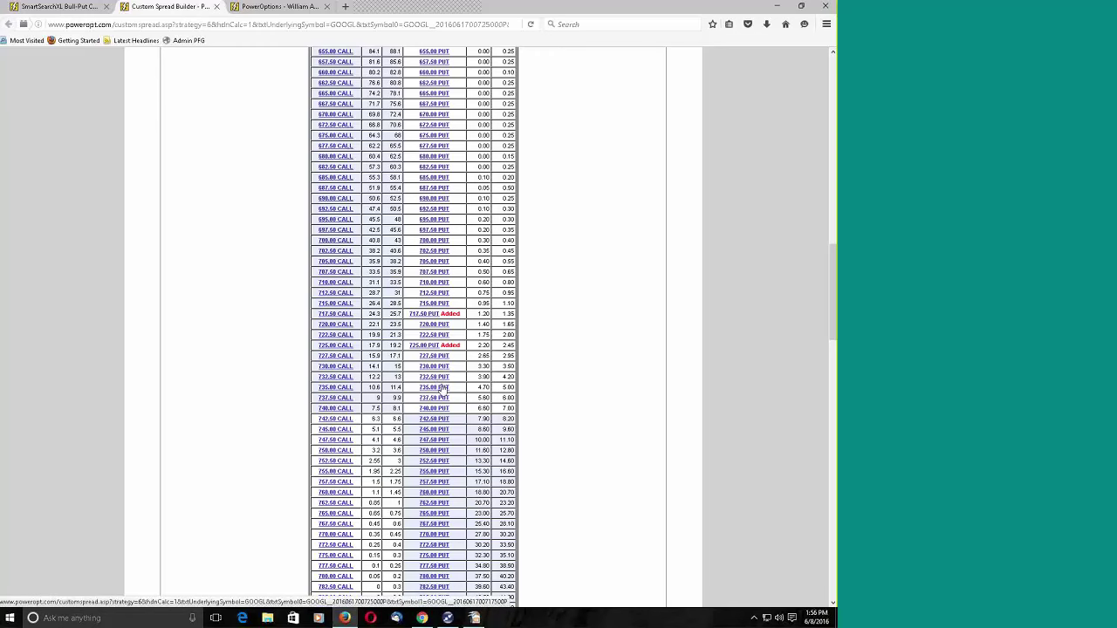
left_click(442, 243)
scroll(441, 349, "down", 15)
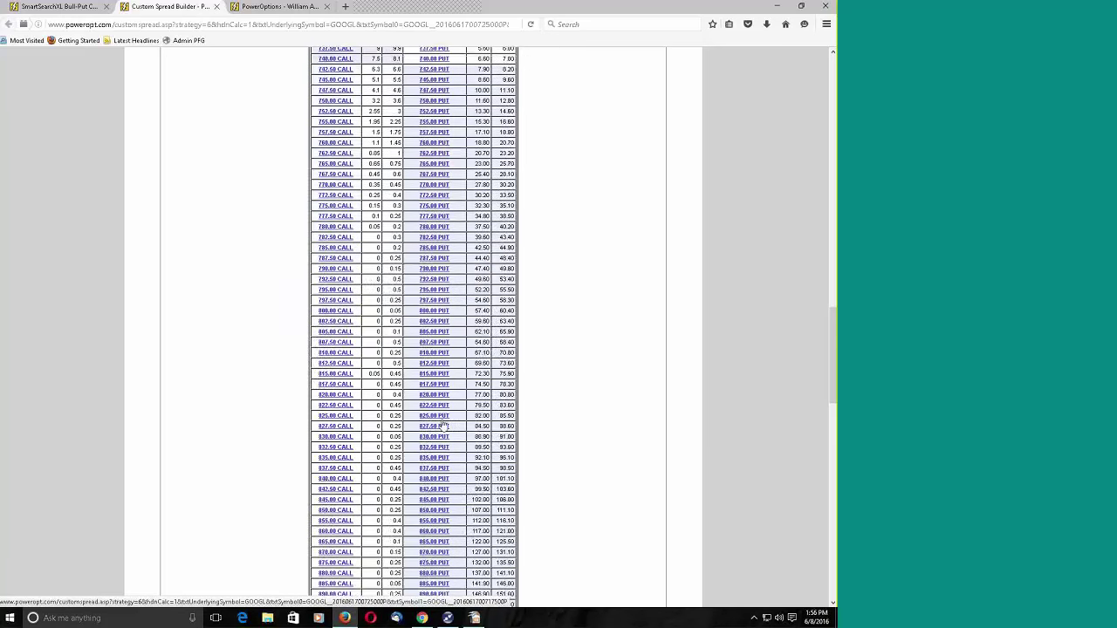
scroll(441, 425, "down", 3)
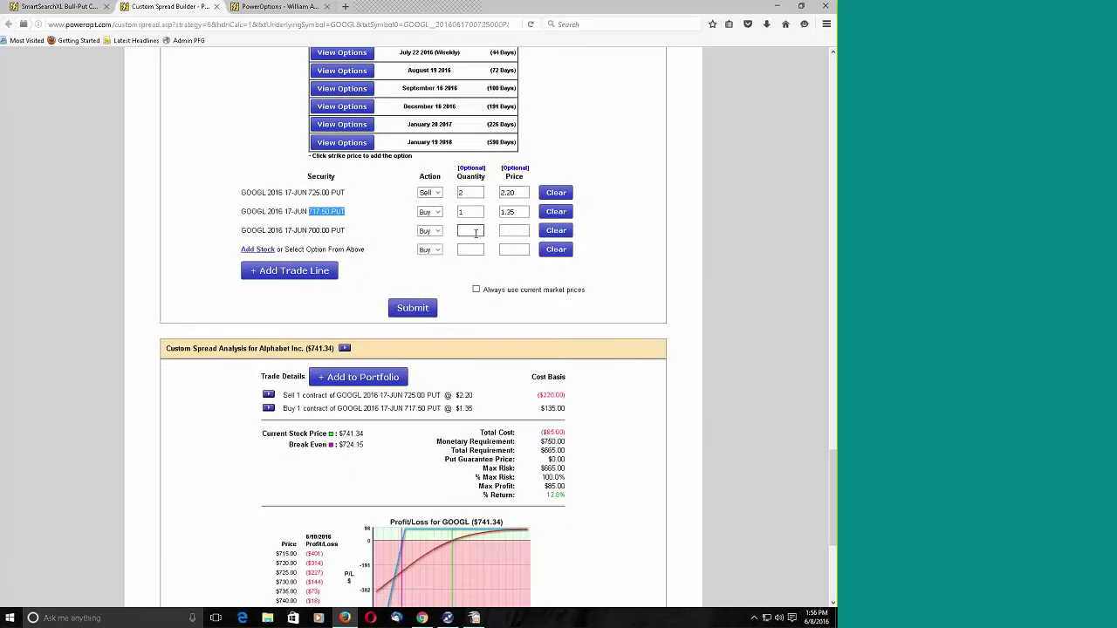
left_click(473, 230)
type("1")
Submit the three-leg custom spread and examine its cost analysis and profit/loss chart
left_click(410, 308)
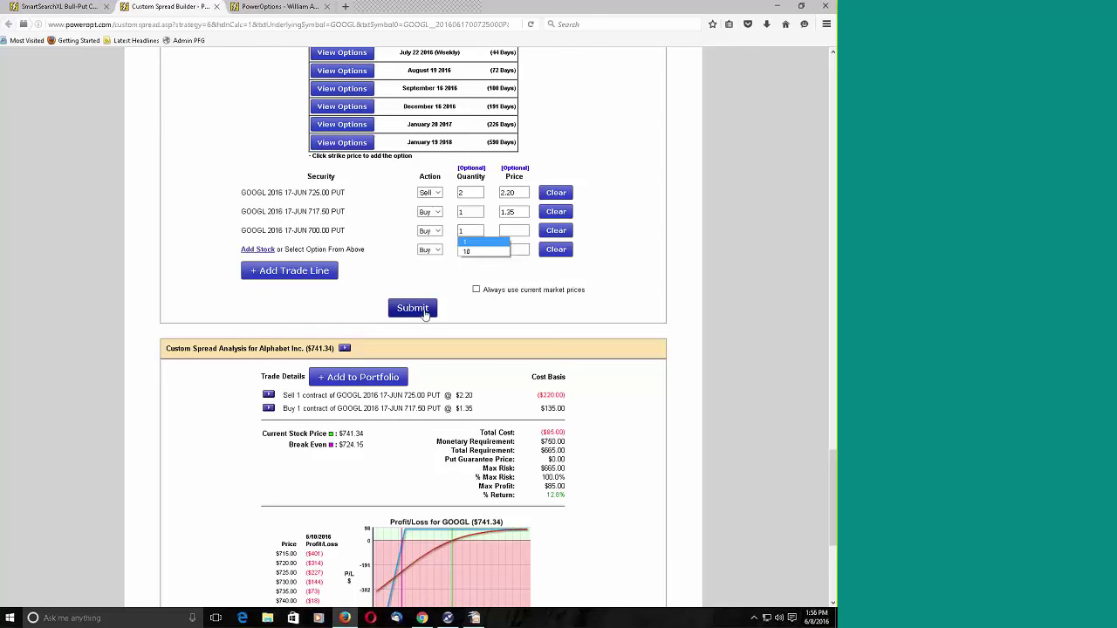
scroll(518, 375, "down", 3)
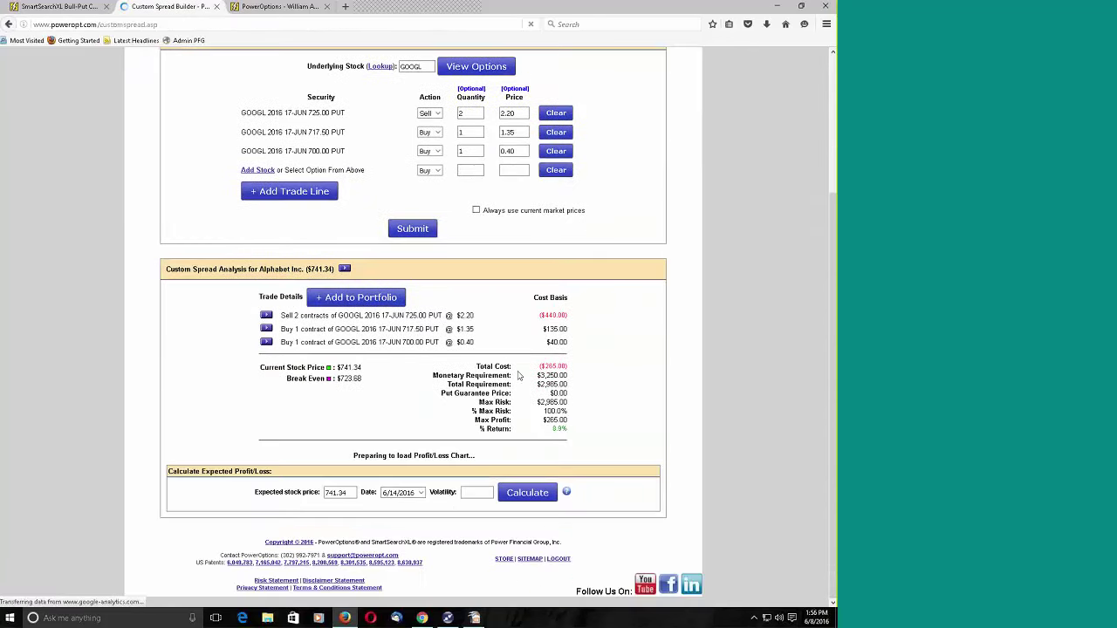
scroll(416, 371, "down", 2)
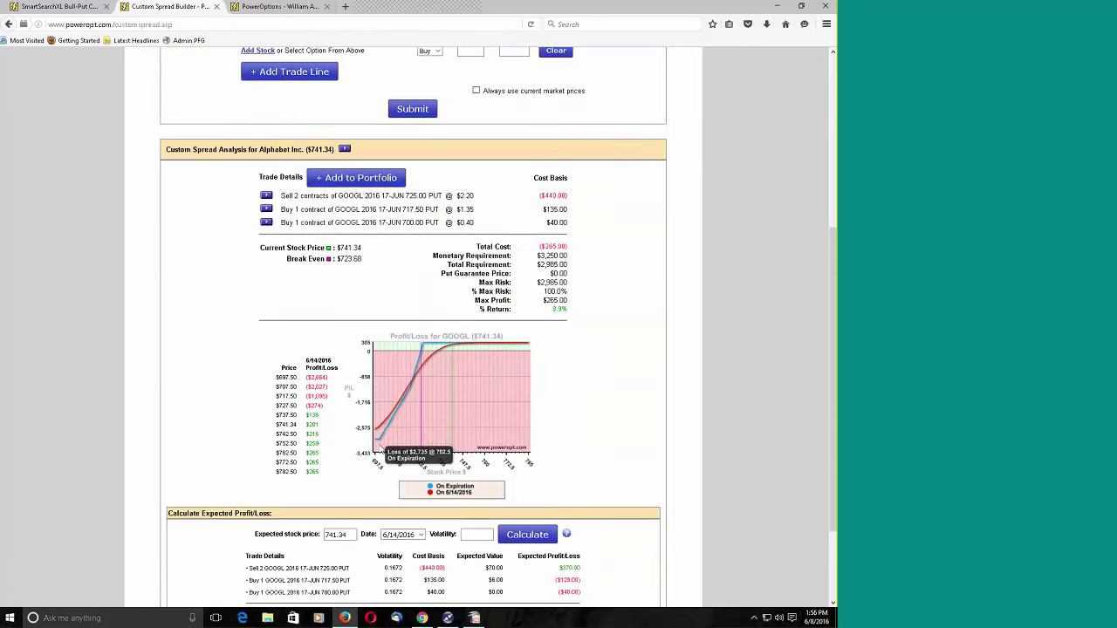
scroll(432, 314, "up", 4)
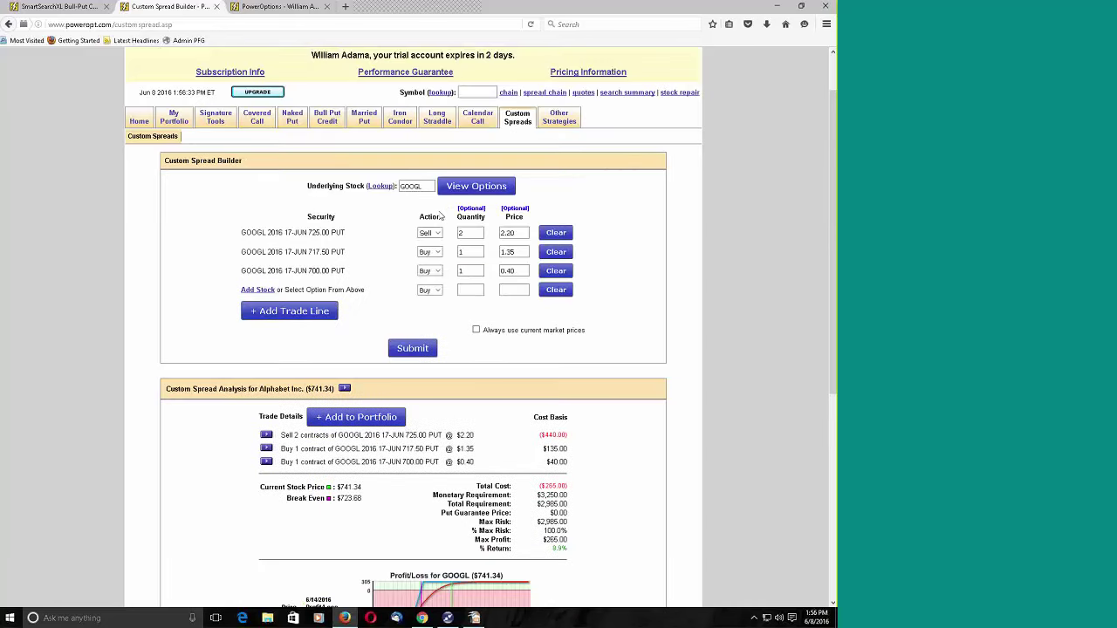
scroll(504, 288, "down", 1)
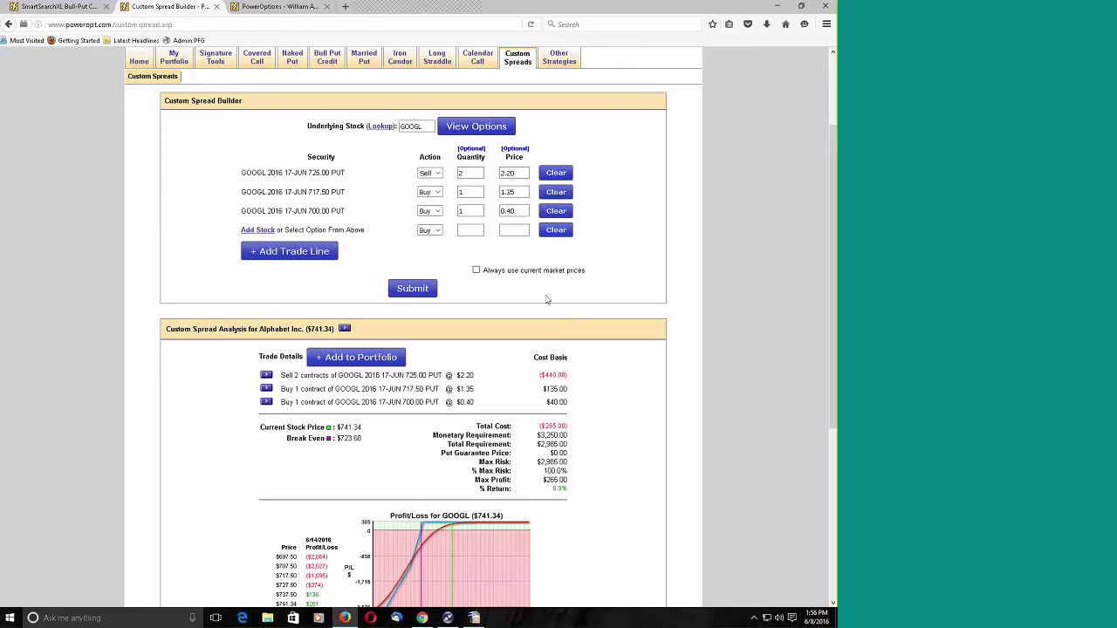
scroll(536, 311, "up", 3)
left_click(514, 293)
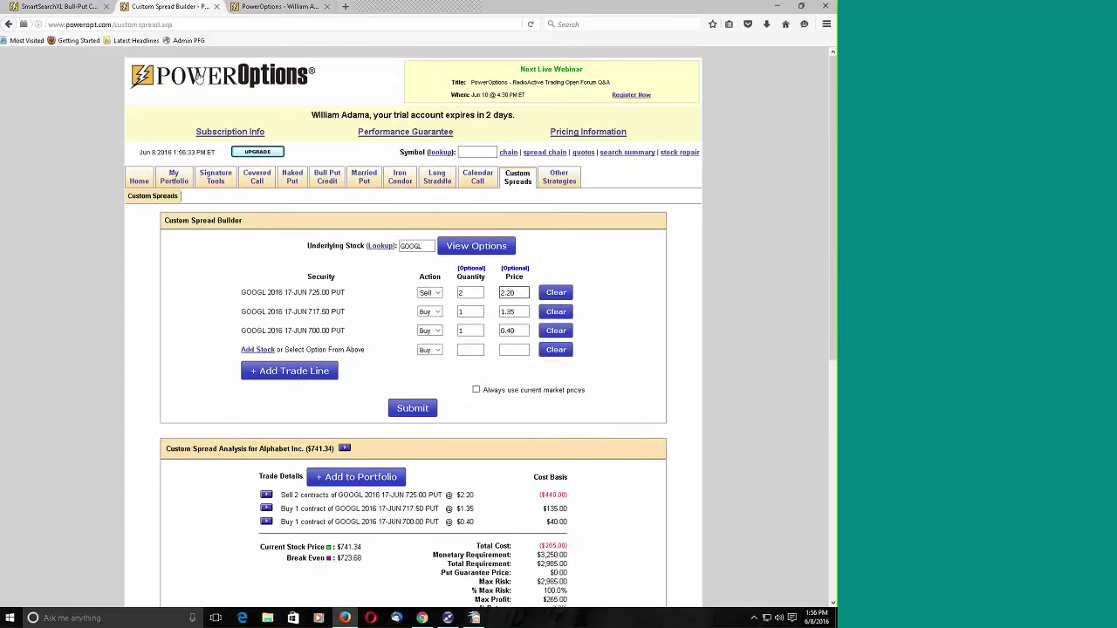
Return to the bull-put credit spread search results and review the listed spreads and search filters
left_click(77, 12)
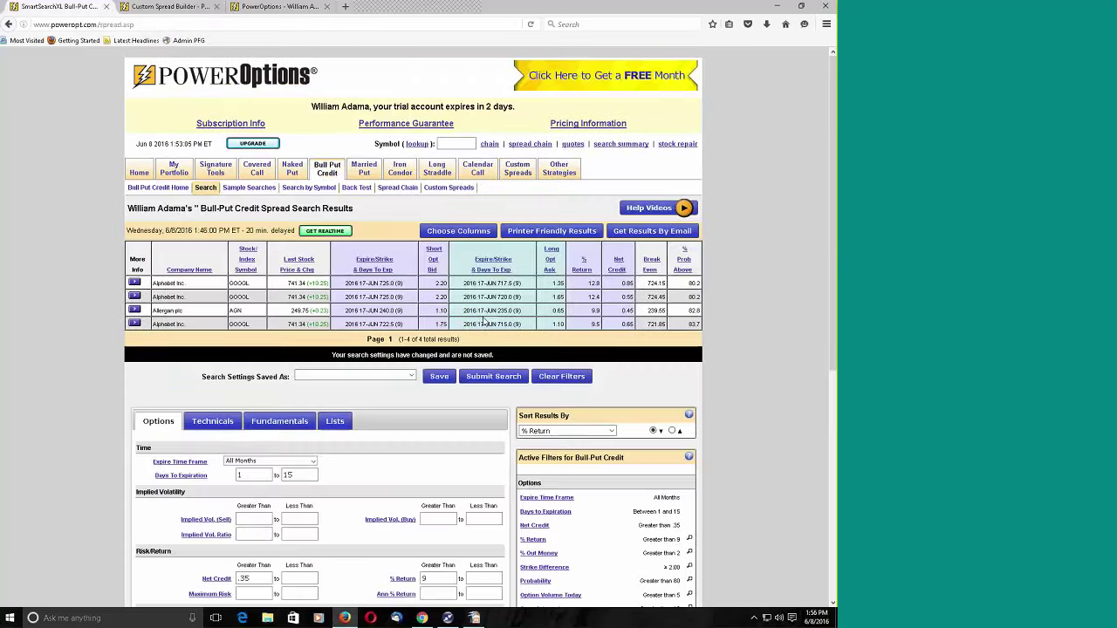
left_click(134, 283)
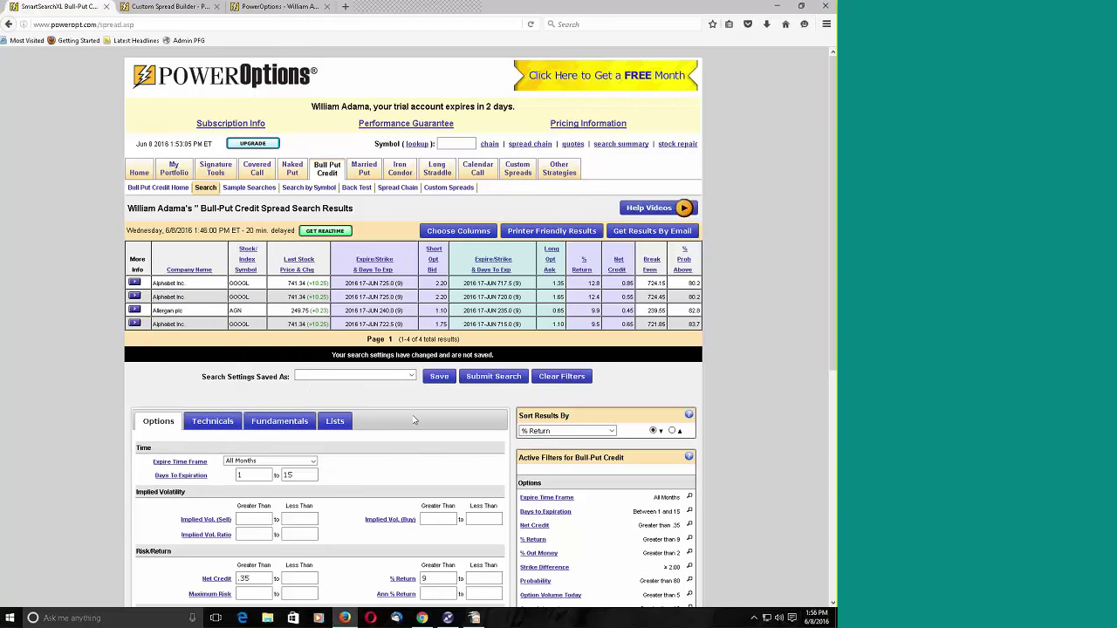
scroll(415, 420, "down", 3)
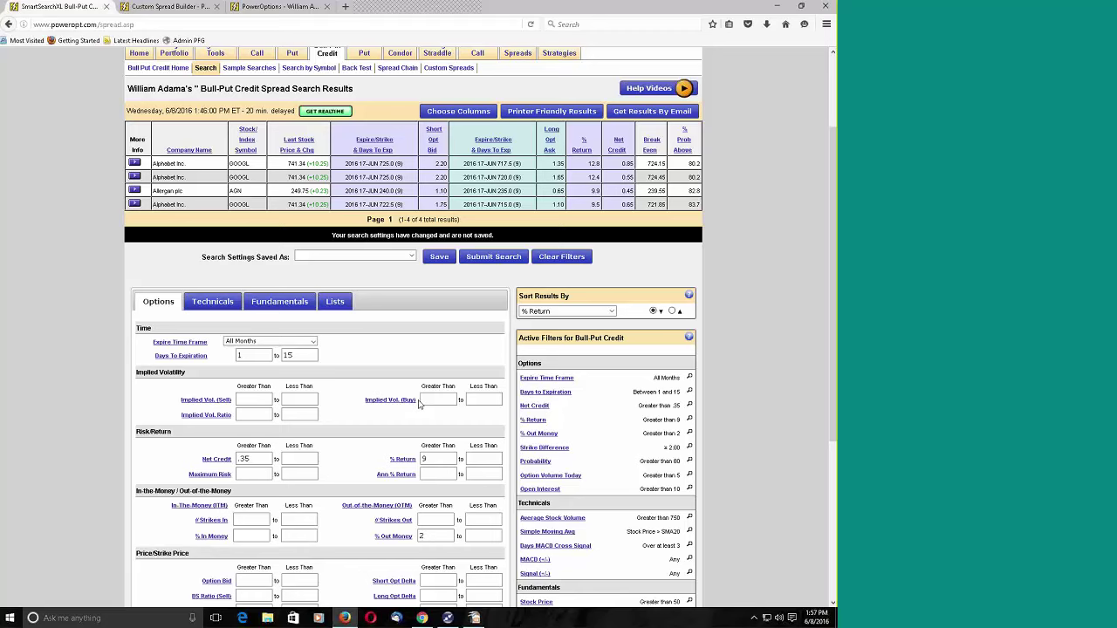
scroll(474, 436, "down", 2)
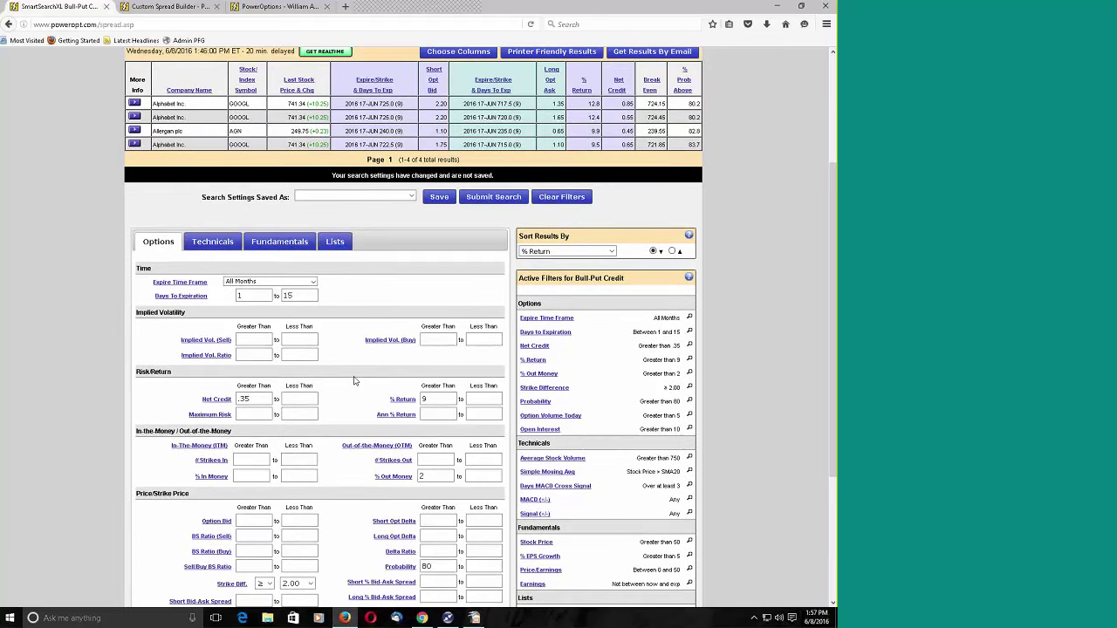
scroll(355, 381, "up", 4)
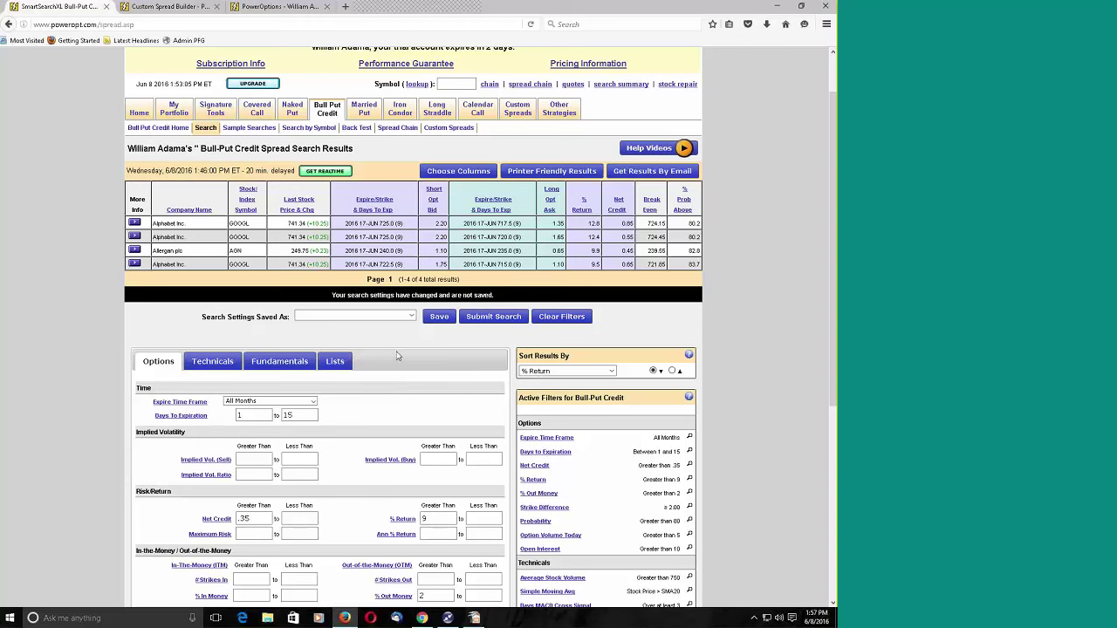
Start adding the first Alphabet Inc. spread as a new position in the existing Trading Account portfolio
left_click(134, 222)
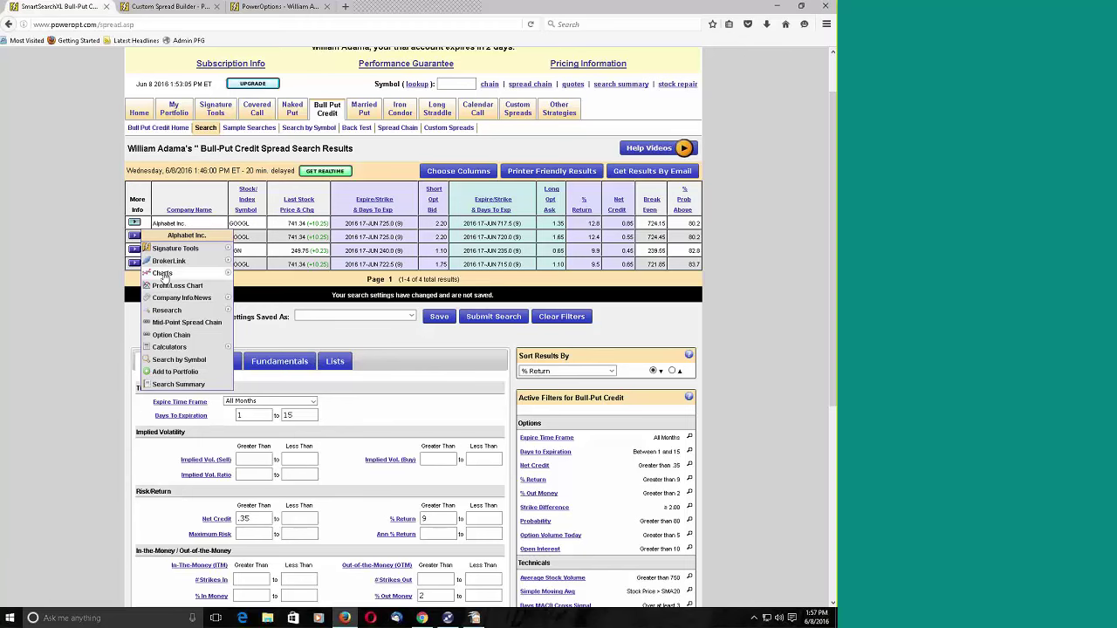
left_click(175, 372)
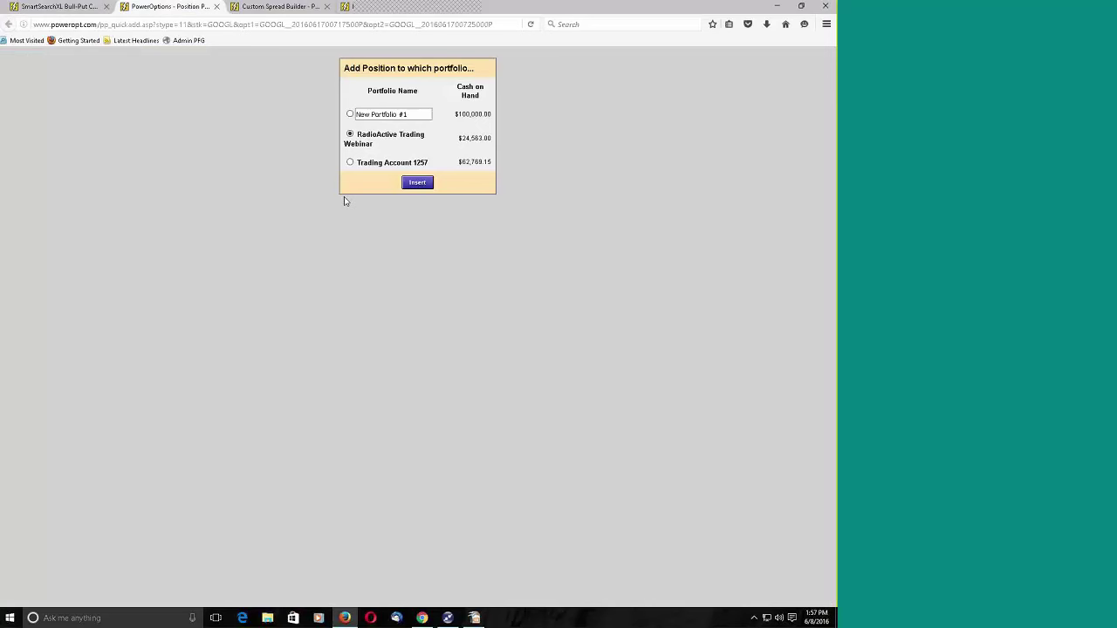
left_click(350, 164)
left_click(415, 182)
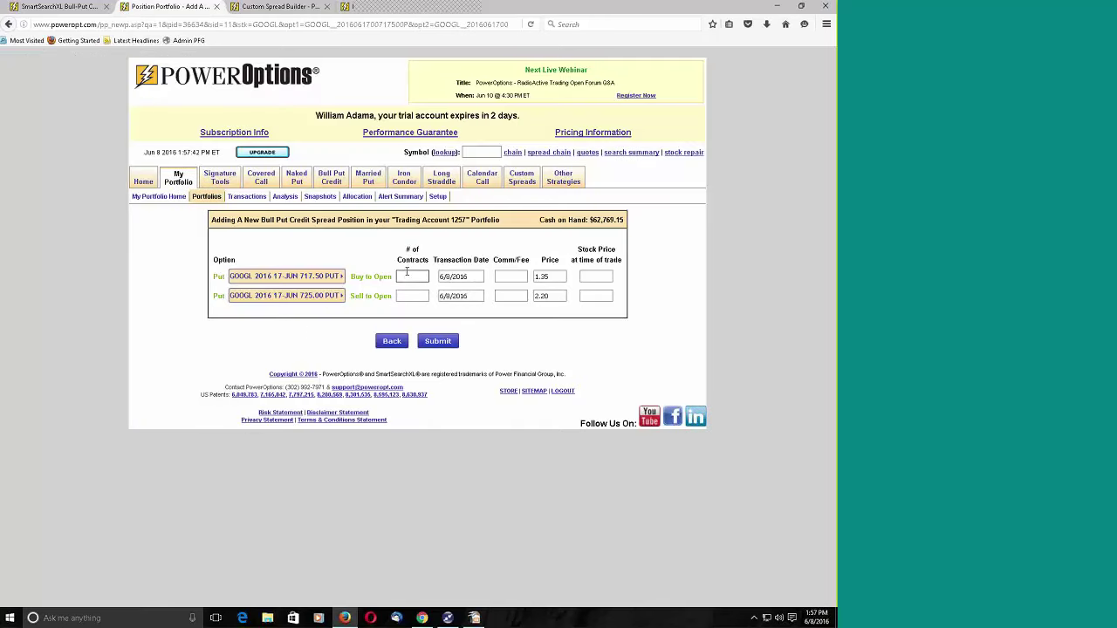
Enter 5 contracts and a 5.95 commission for each leg of the GOOGL bull-put spread, and submit the position
left_click(409, 294)
type("5")
left_click(506, 276)
type("5.95")
left_click(502, 295)
type("5.95")
left_click(440, 341)
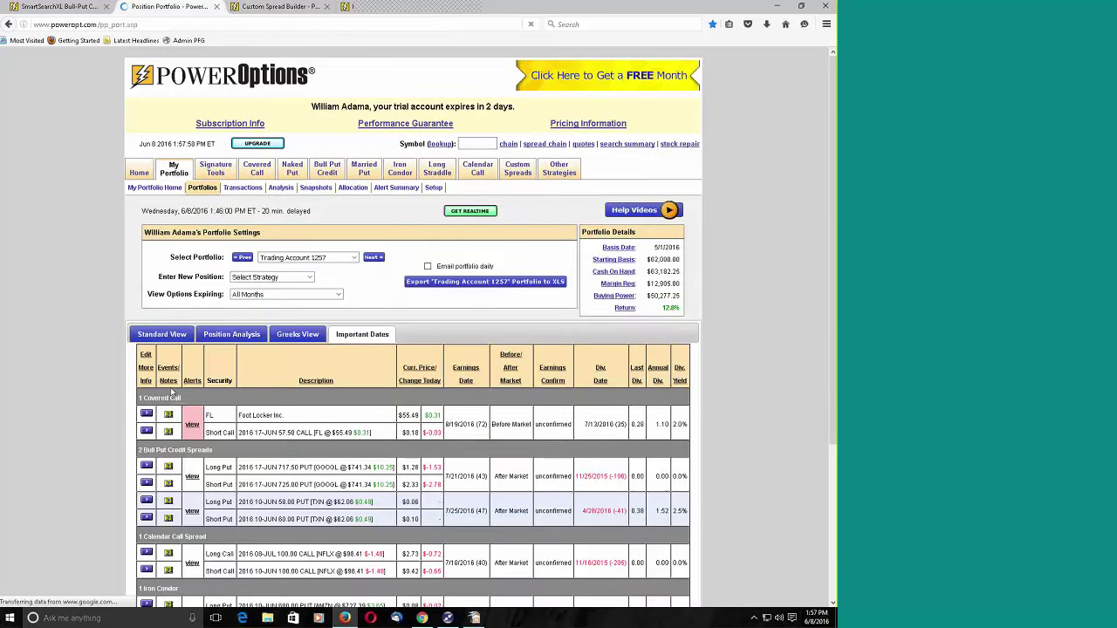
Show the Trading Account portfolio in Standard View and review each position's cost, gain/loss and the portfolio totals
scroll(172, 392, "down", 2)
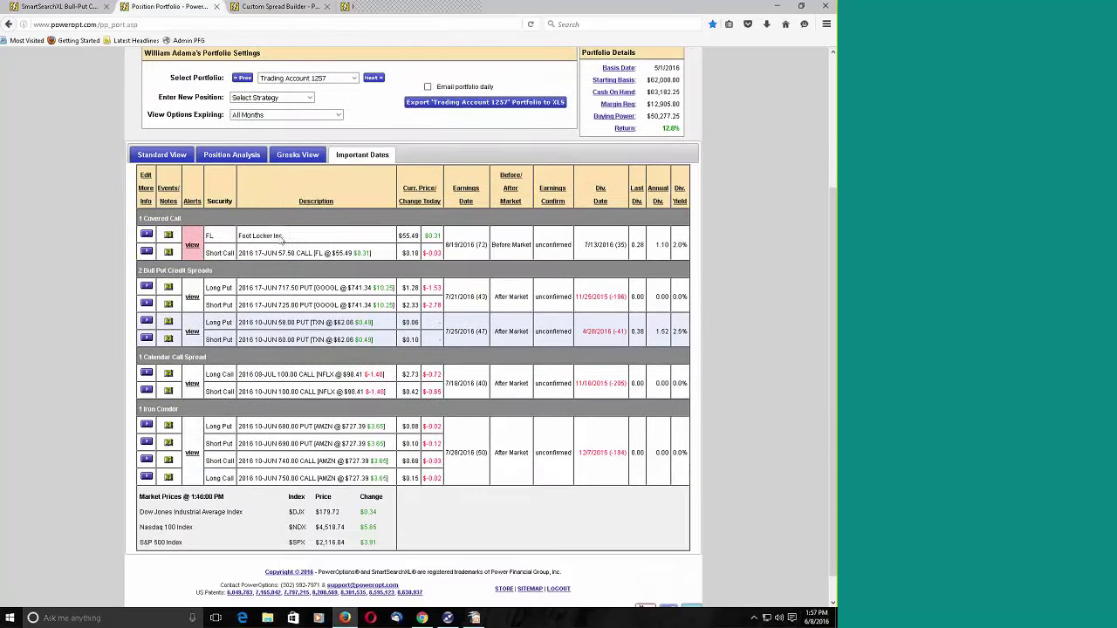
left_click(163, 157)
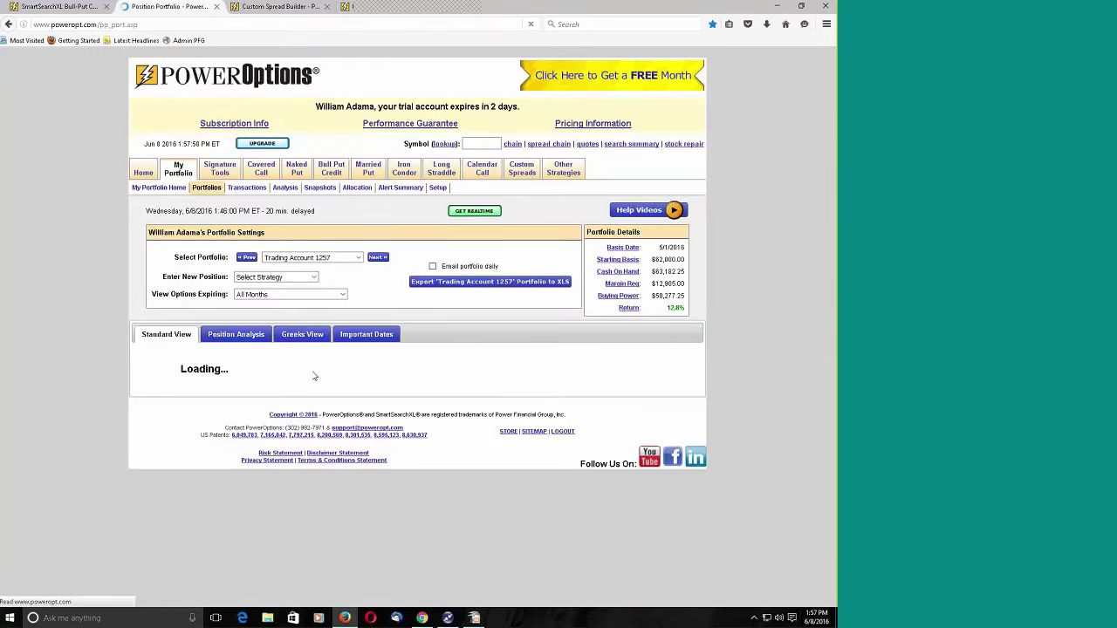
scroll(309, 376, "down", 2)
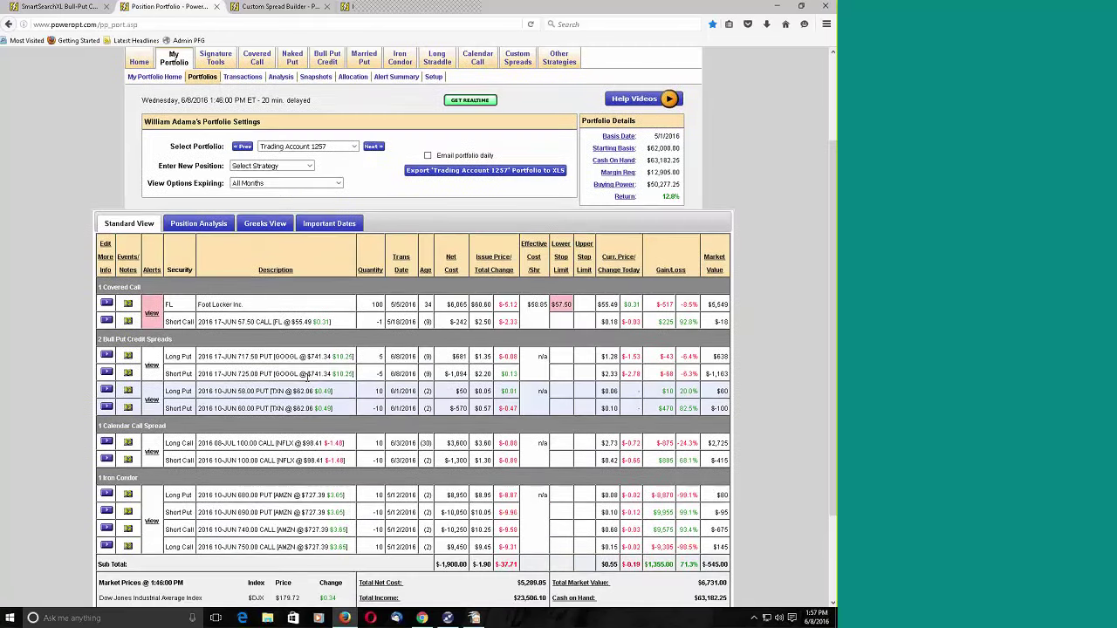
scroll(307, 377, "down", 1)
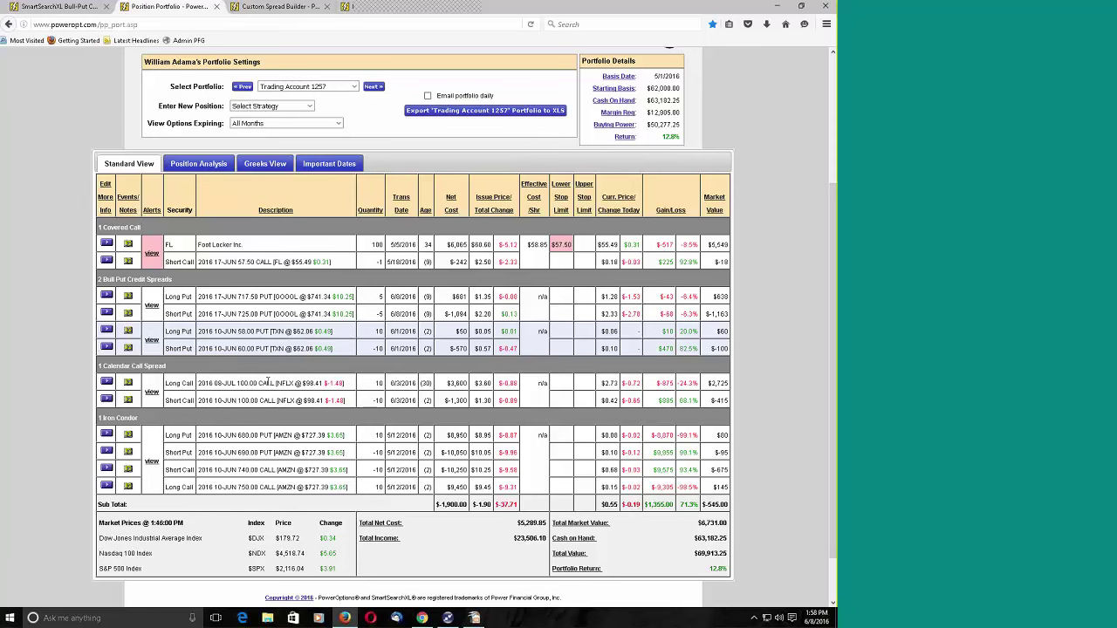
scroll(267, 381, "down", 2)
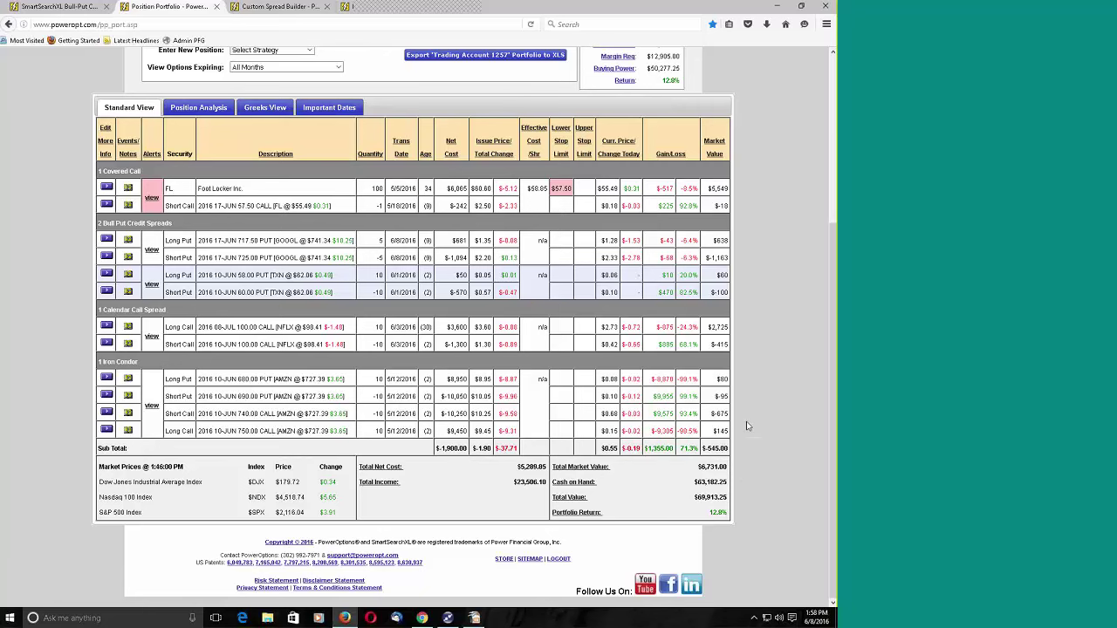
scroll(681, 388, "up", 3)
scroll(608, 349, "down", 1)
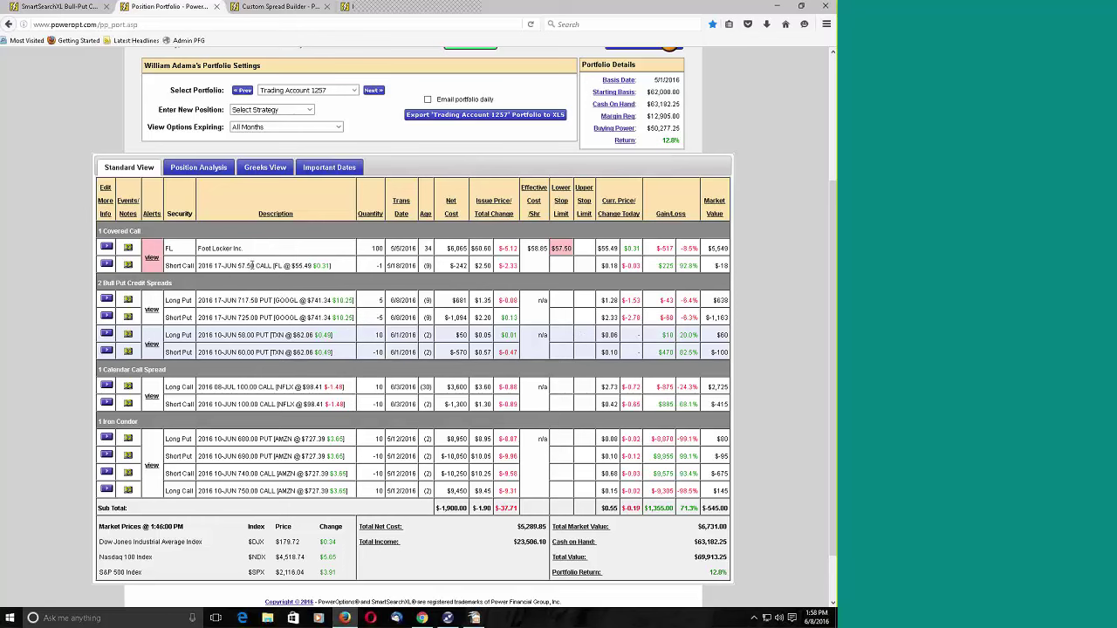
Switch the portfolio to Position Analysis and examine the position cost and liquidation gain/loss of the GOOGL and TXN bull-put spreads
left_click(199, 169)
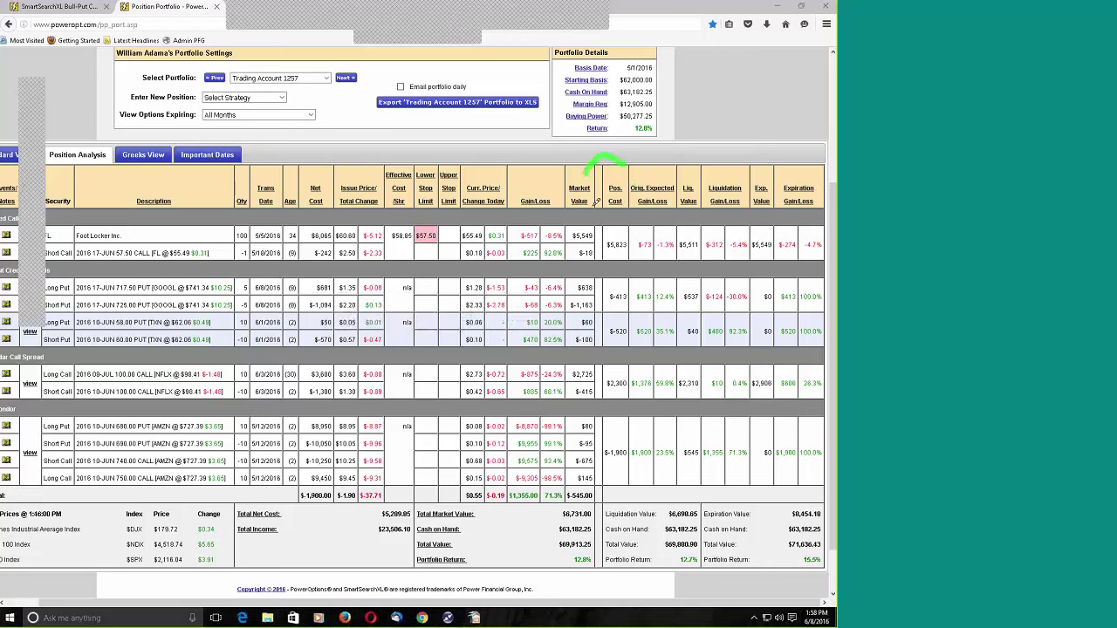
mouse_move(624, 160)
left_mouse_down()
mouse_move(729, 229)
mouse_move(815, 203)
mouse_move(648, 148)
mouse_move(600, 156)
left_mouse_up()
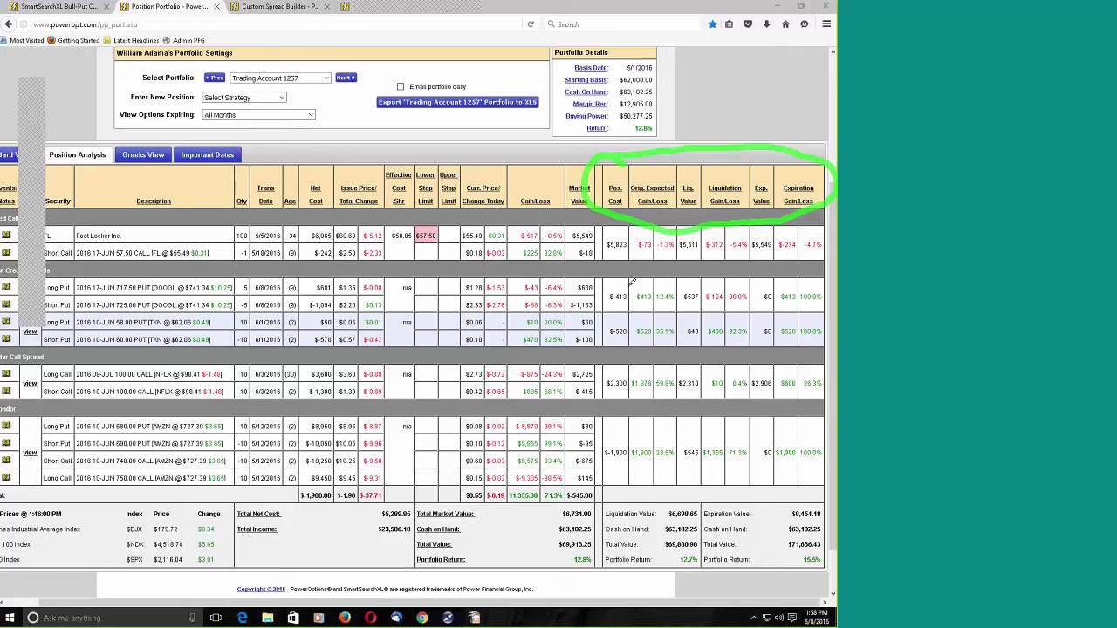
mouse_move(632, 281)
left_mouse_down()
mouse_move(599, 285)
mouse_move(593, 297)
mouse_move(635, 301)
mouse_move(631, 284)
left_mouse_up()
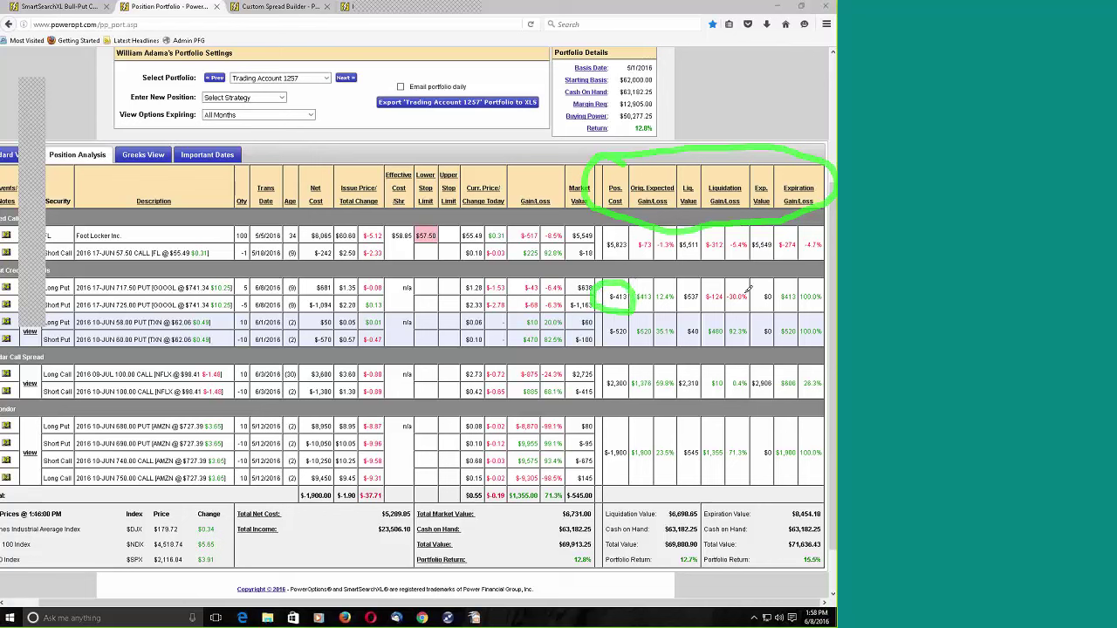
mouse_move(749, 288)
left_mouse_down()
mouse_move(709, 283)
mouse_move(723, 309)
mouse_move(752, 302)
mouse_move(748, 287)
left_mouse_up()
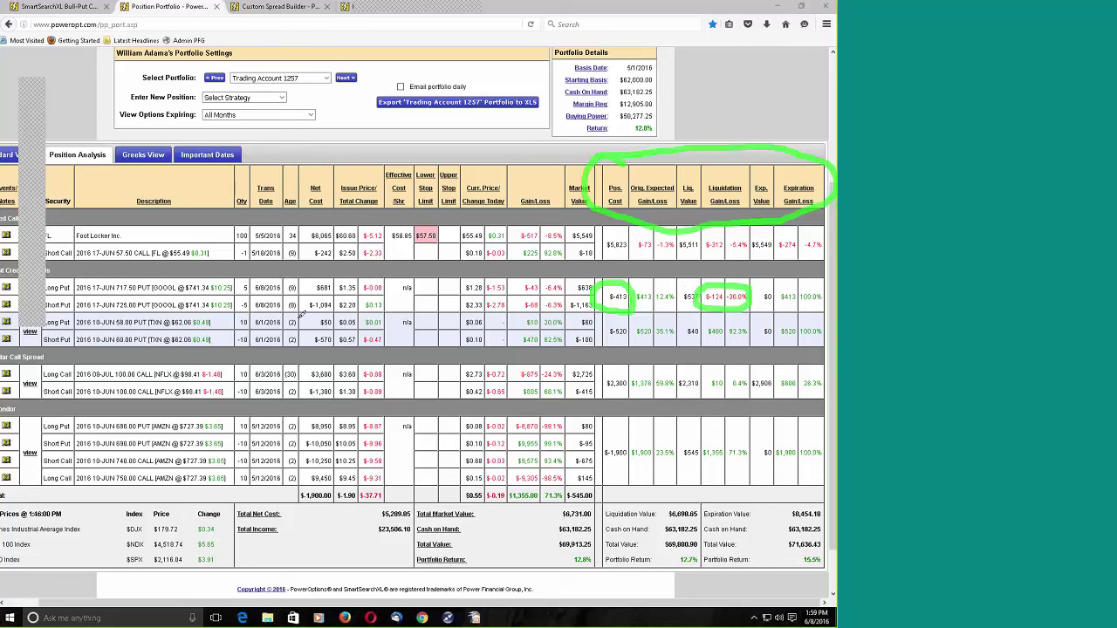
mouse_move(617, 317)
left_mouse_down()
mouse_move(599, 333)
mouse_move(635, 328)
mouse_move(621, 319)
left_mouse_up()
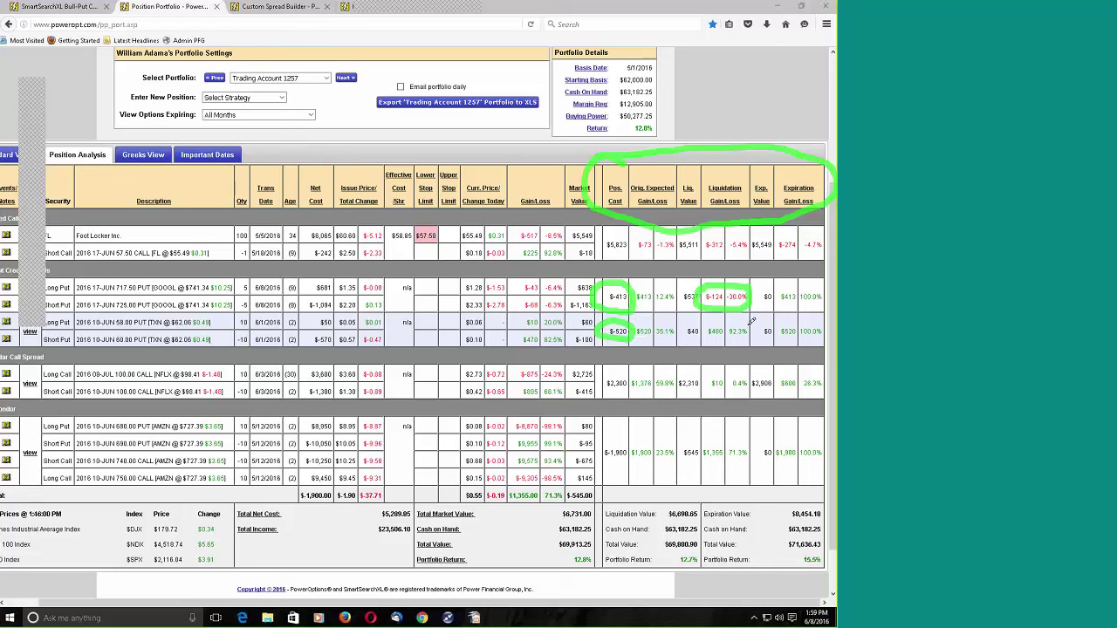
mouse_move(750, 320)
left_mouse_down()
mouse_move(707, 315)
mouse_move(711, 344)
mouse_move(766, 326)
mouse_move(749, 316)
left_mouse_up()
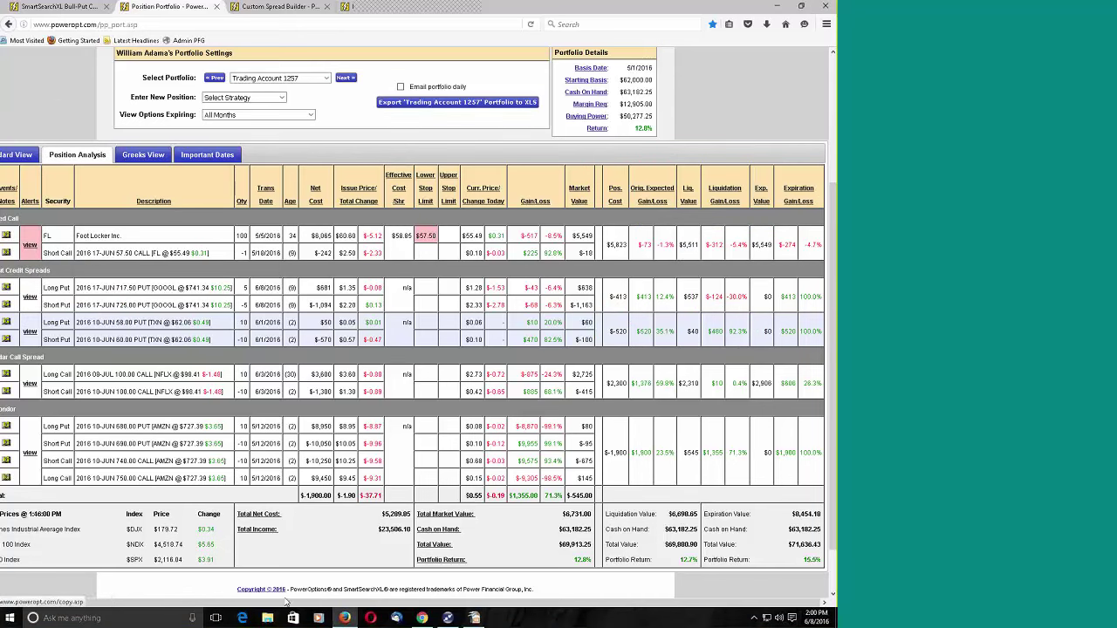
Show the portfolio in Greeks View and examine the Greeks for each leg and the Greeks sum
left_click_drag(207, 603, 178, 603)
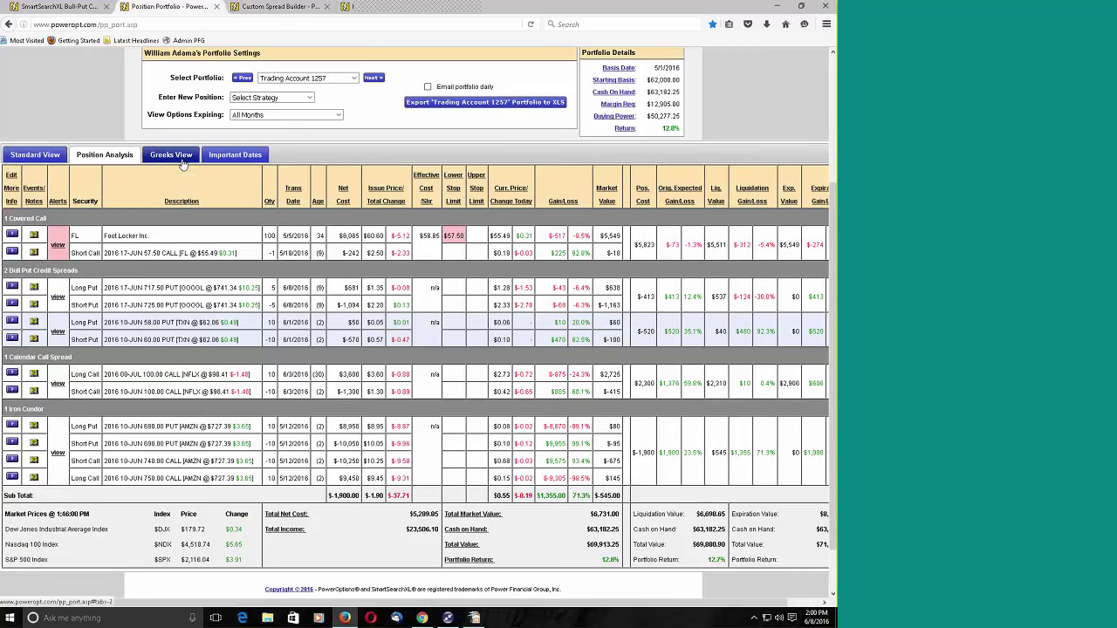
left_click(179, 155)
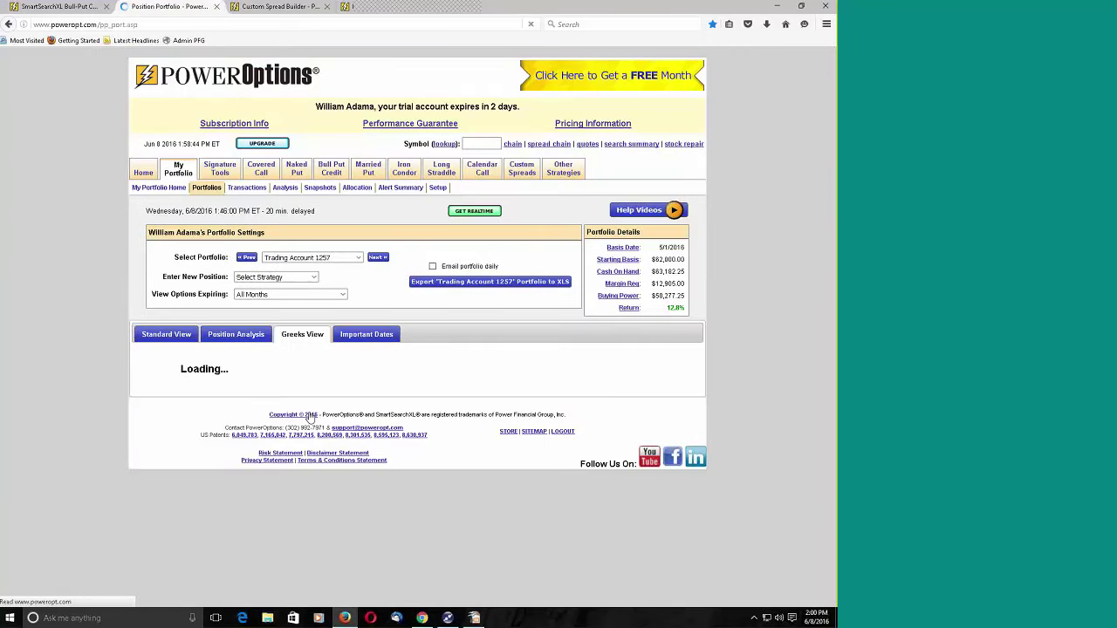
scroll(569, 216, "down", 3)
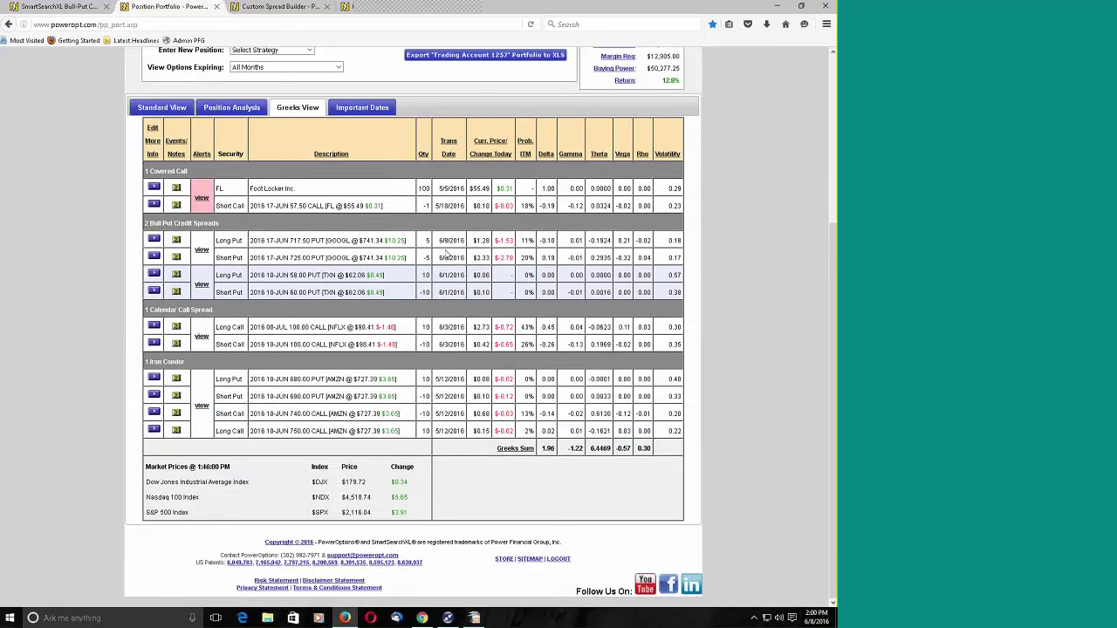
double_click(547, 449)
Show the portfolio's Important Dates and review the earnings and dividend dates for each position
left_click(366, 109)
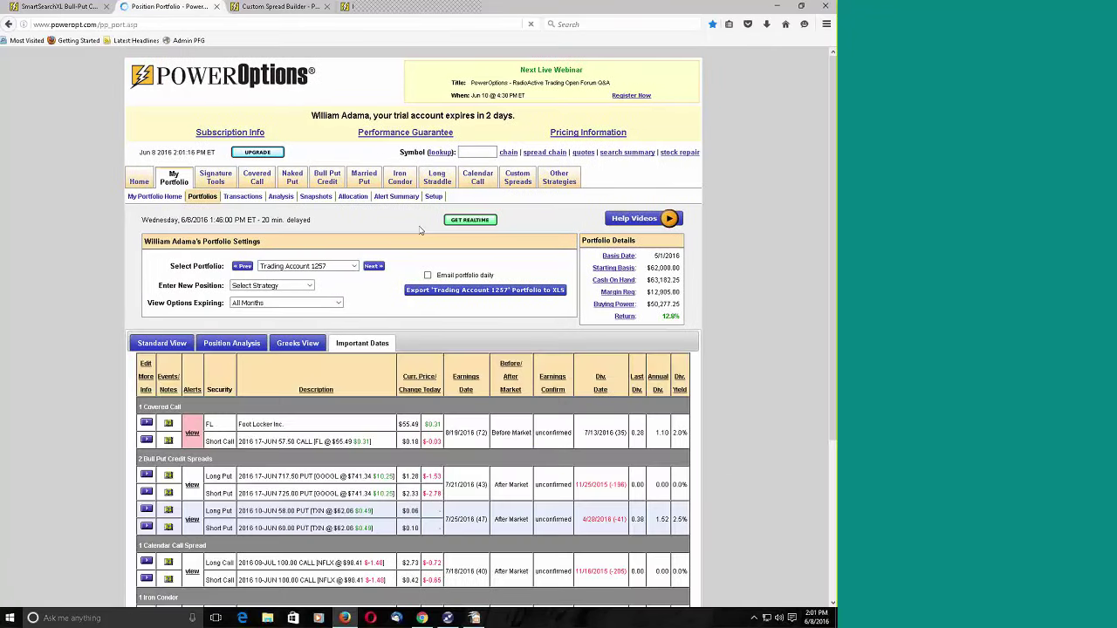
scroll(419, 325, "down", 3)
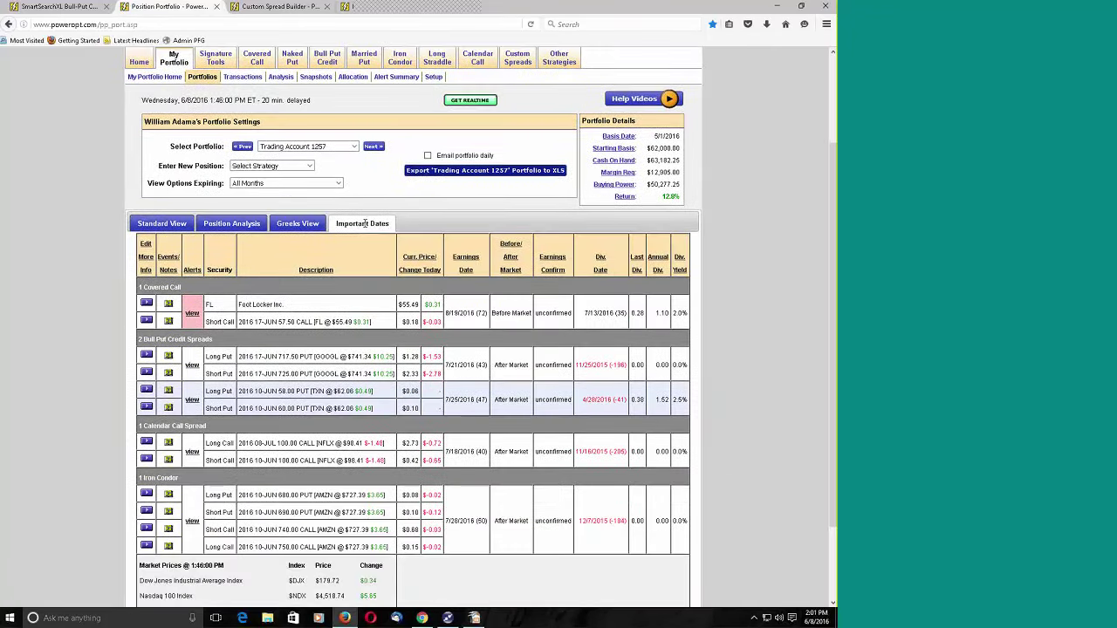
scroll(418, 321, "down", 2)
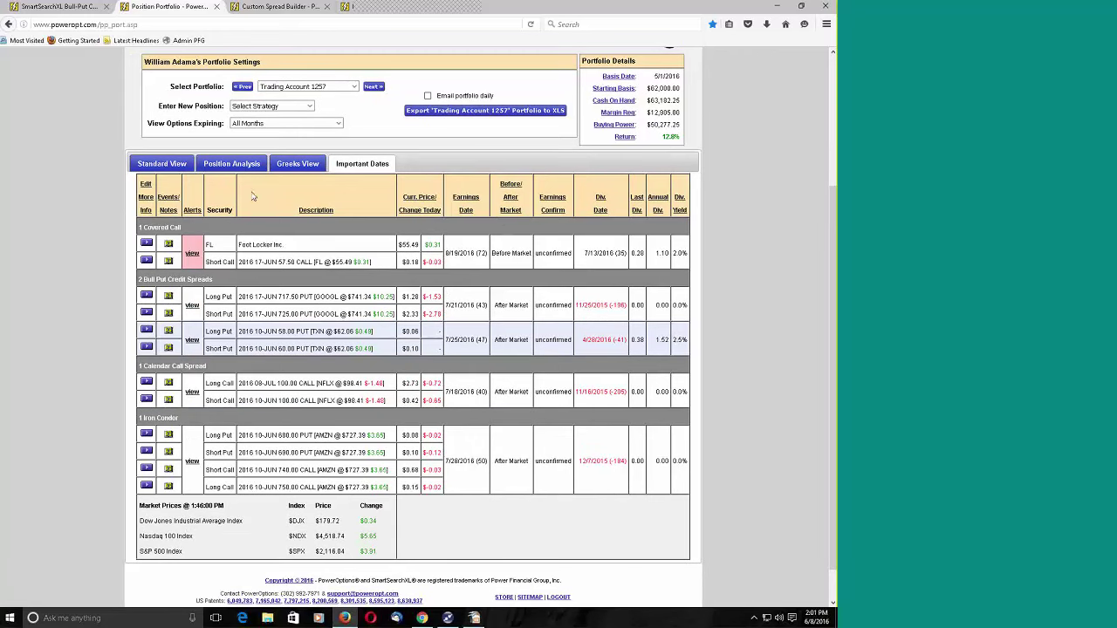
Return to Position Analysis, open the alerts for the Foot Locker covered call, and review the triggered alerts and leg alert criteria
left_click(241, 166)
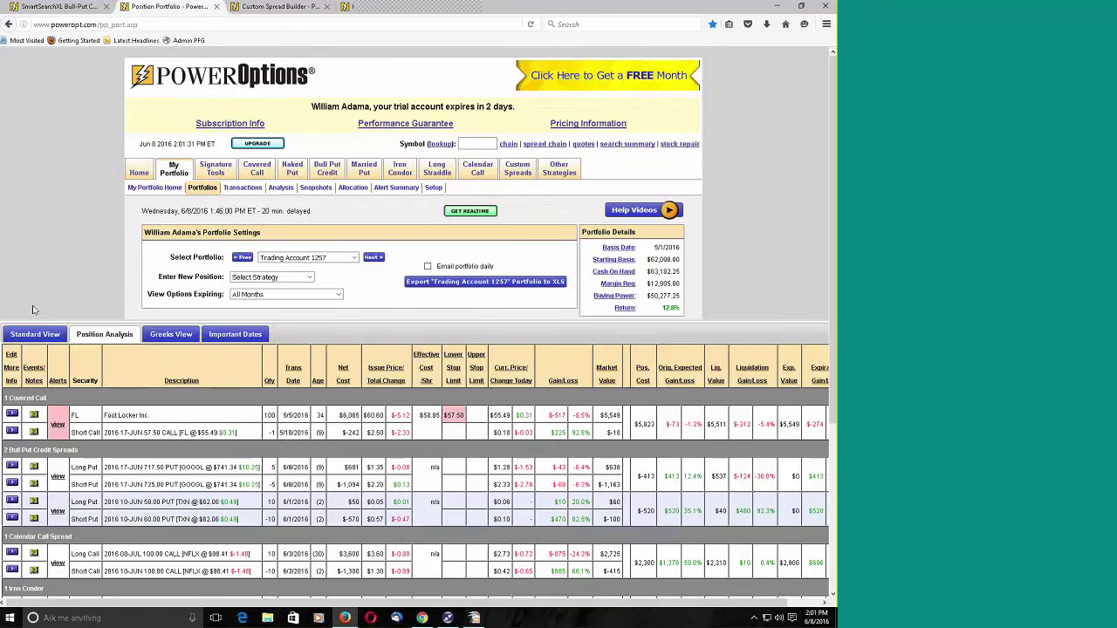
scroll(32, 310, "down", 3)
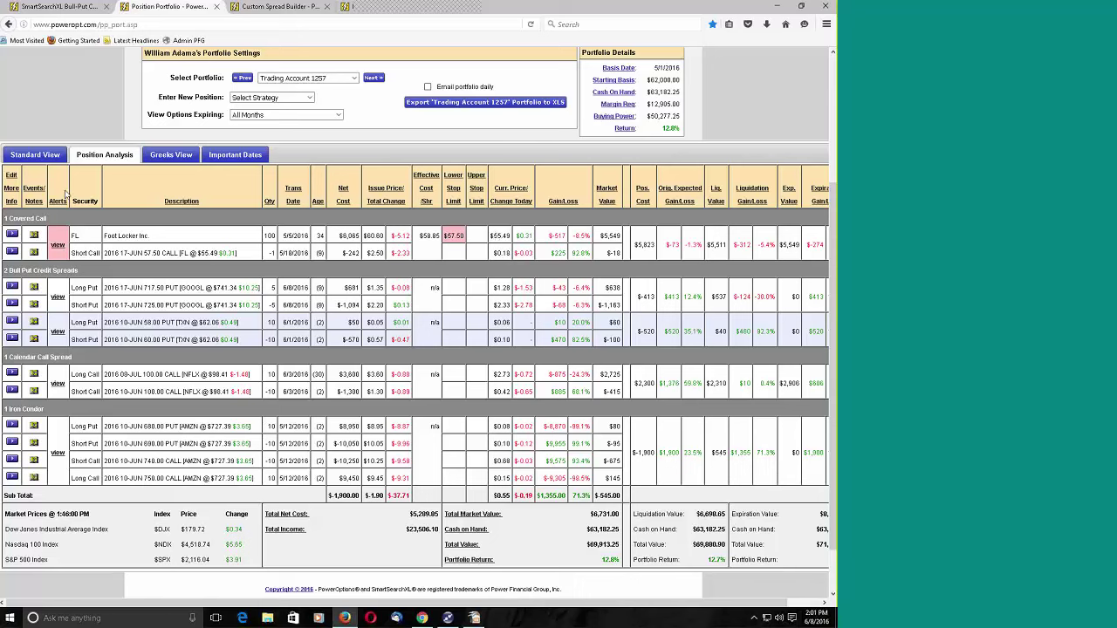
mouse_move(62, 219)
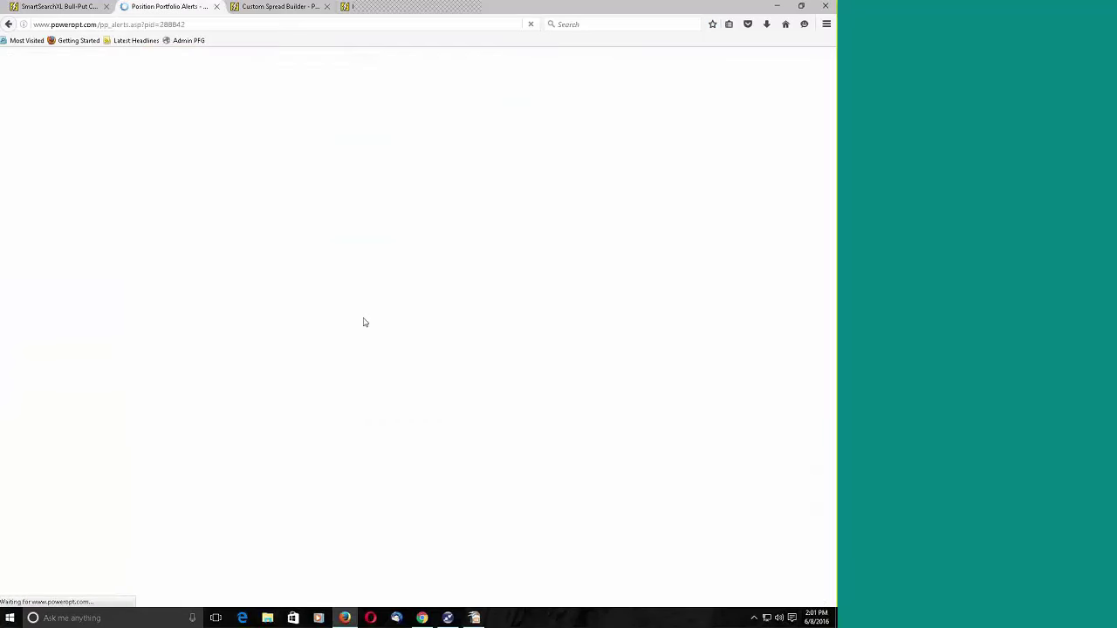
scroll(362, 323, "down", 4)
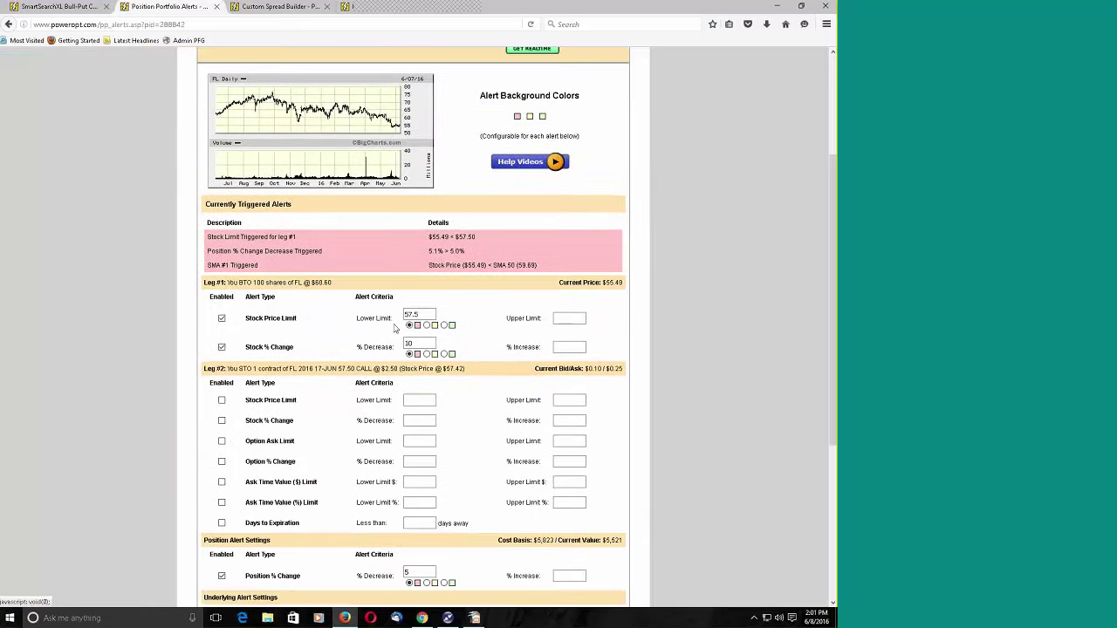
scroll(356, 325, "down", 1)
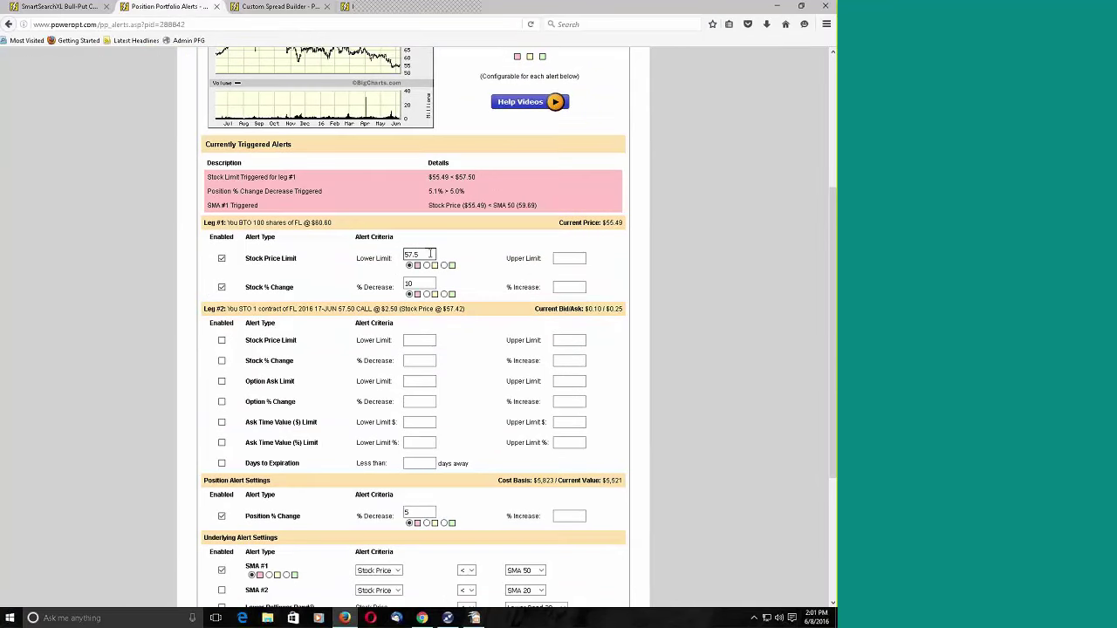
key("Tab")
scroll(403, 326, "down", 2)
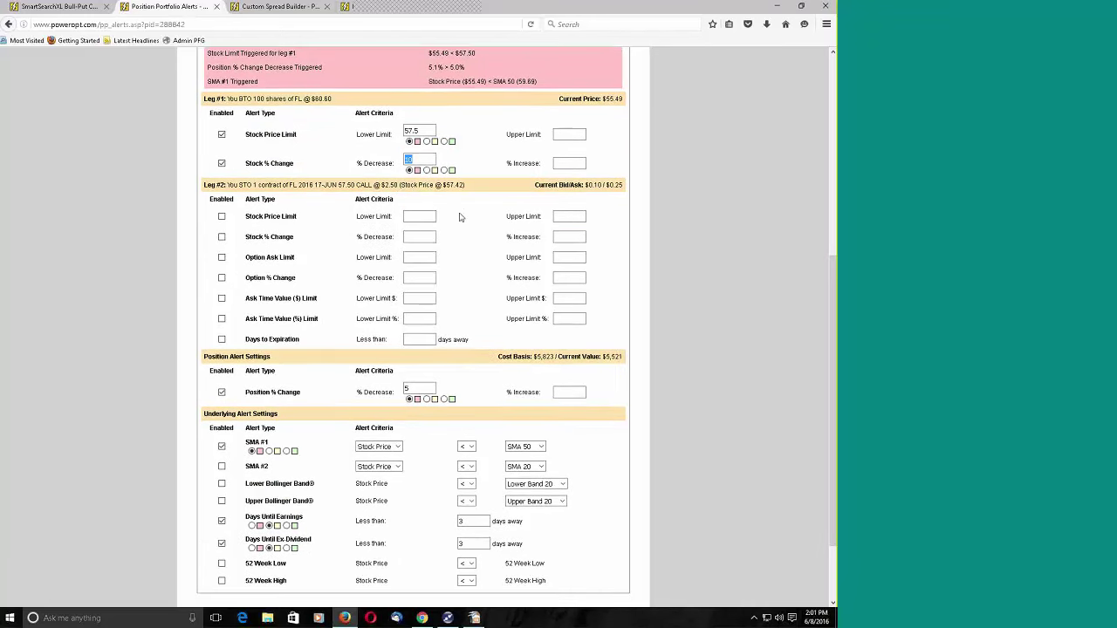
scroll(467, 188, "down", 2)
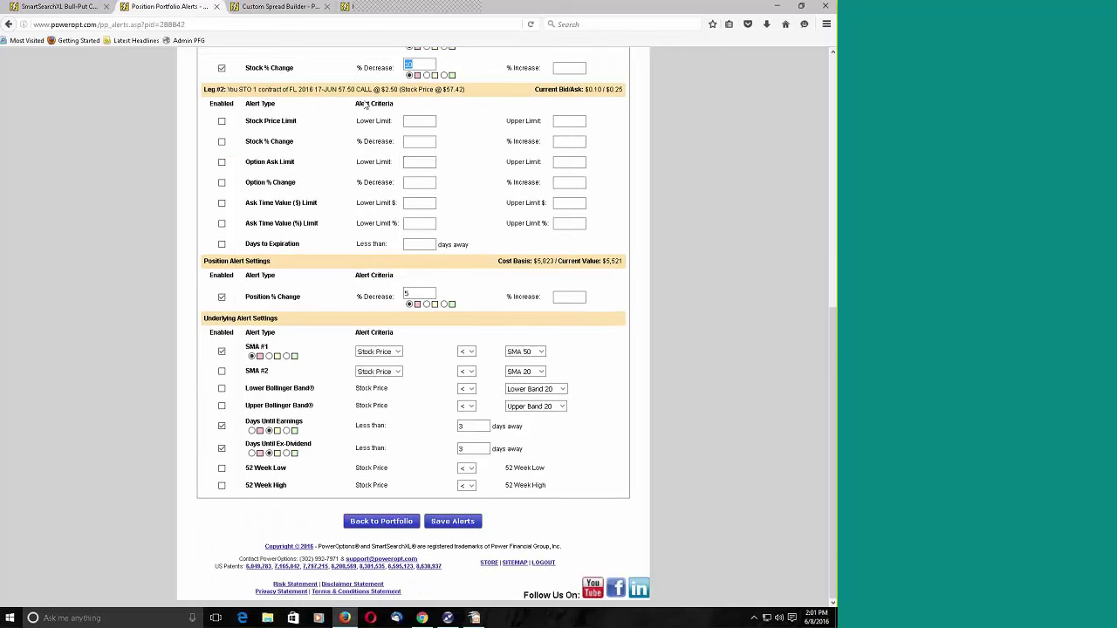
Check the position percentage, moving-average and event alert criteria for the Foot Locker covered call, keep SMA 50, and save the alerts
left_click(413, 181)
double_click(408, 294)
left_click(525, 352)
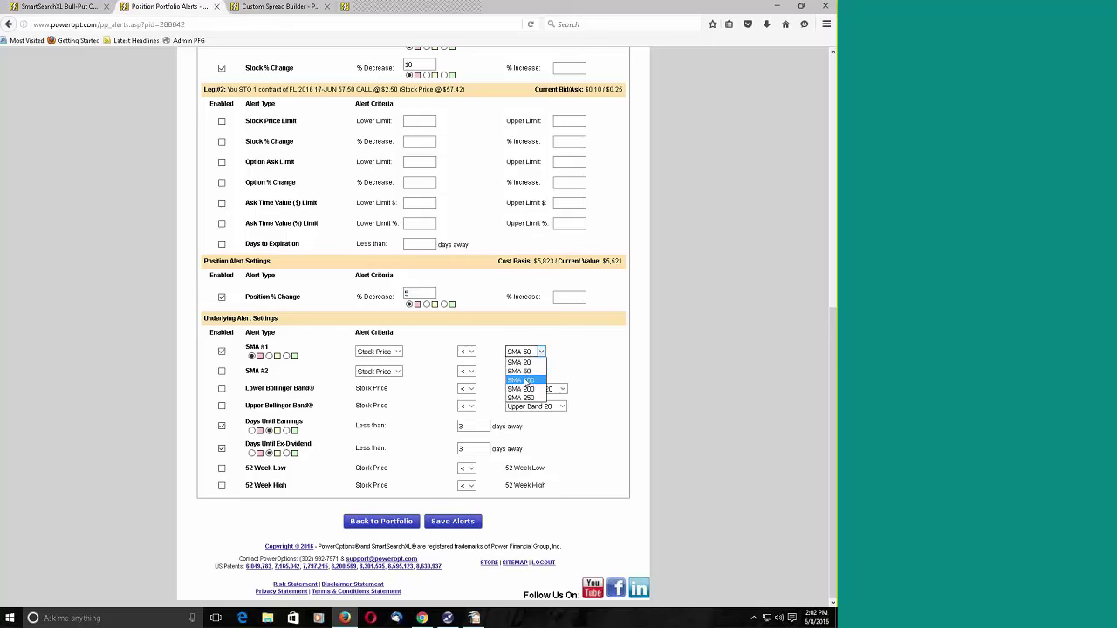
left_click(580, 398)
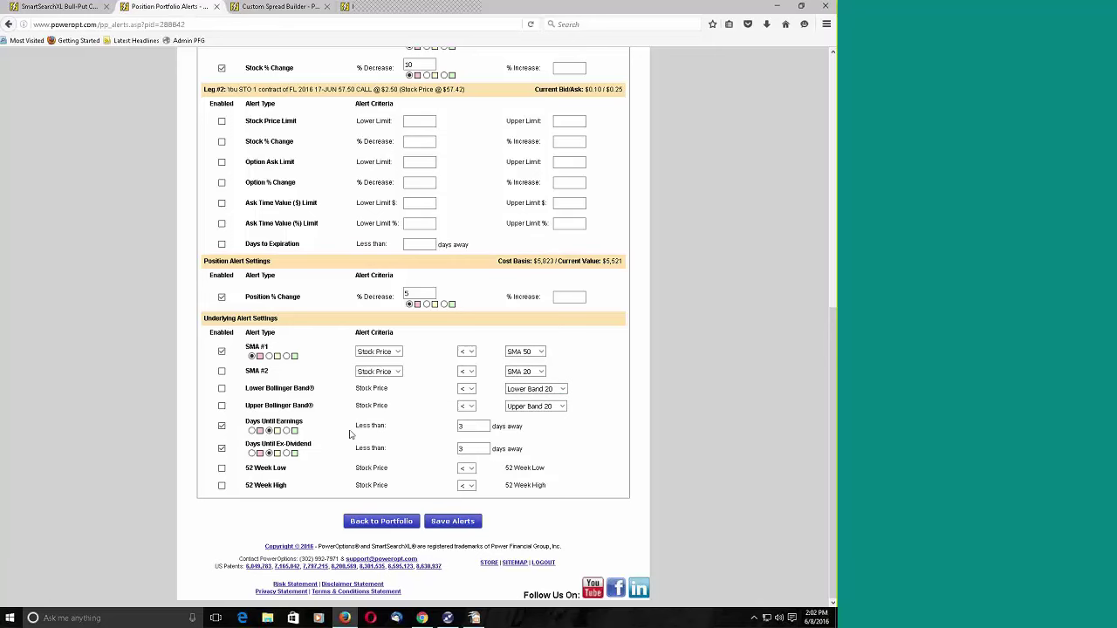
scroll(349, 433, "up", 3)
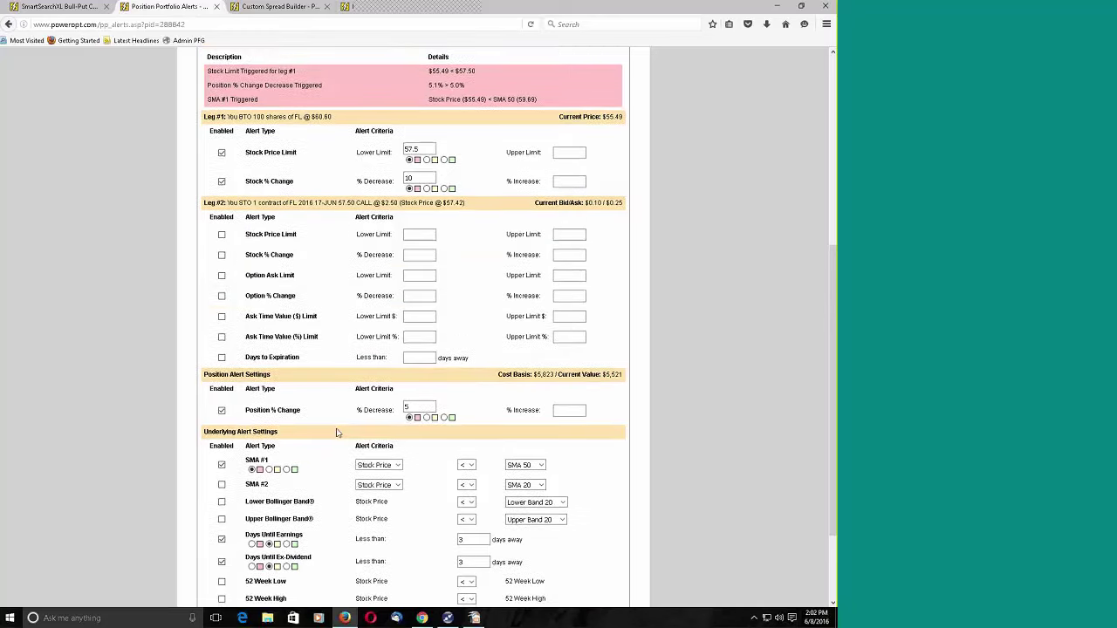
scroll(341, 432, "down", 3)
left_click(472, 522)
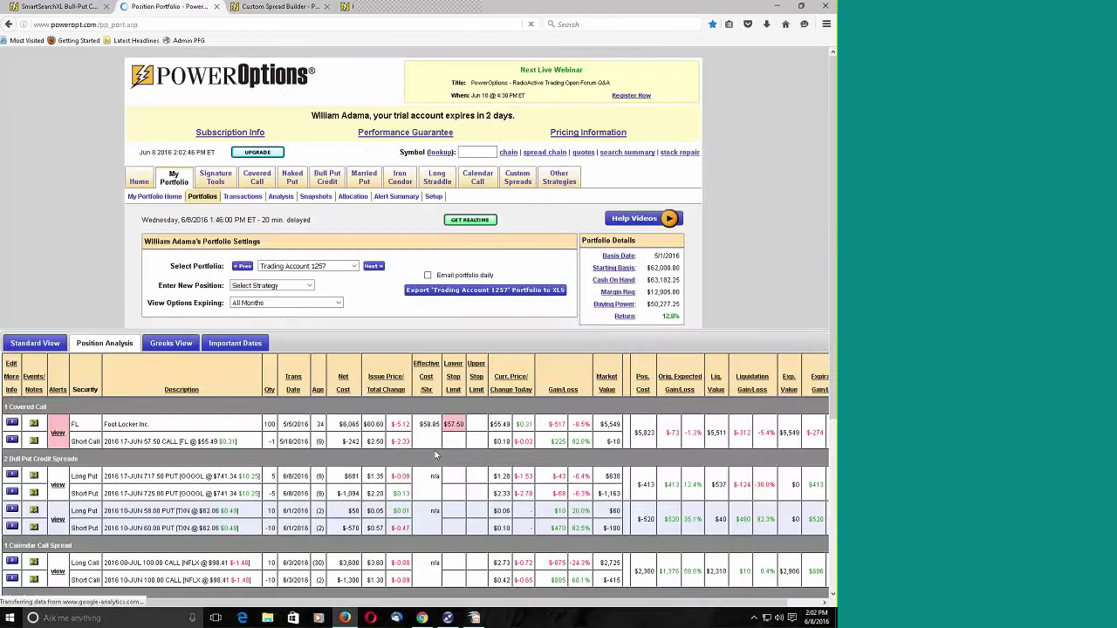
Open the position analysis for the Foot Locker covered call from its position actions, and return to the portfolio
scroll(416, 439, "down", 4)
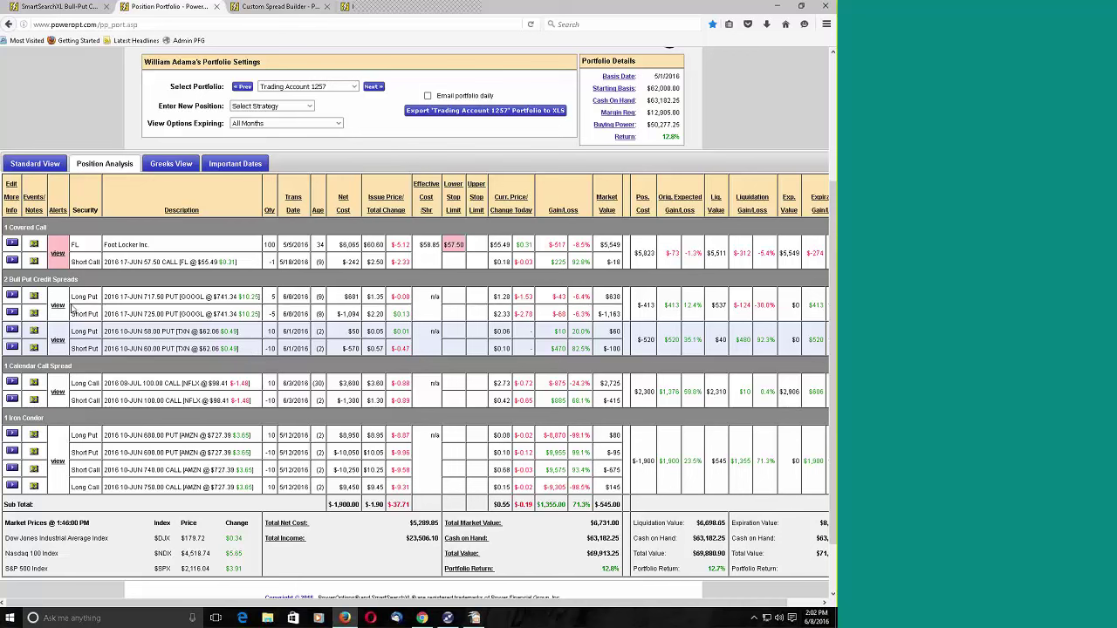
left_click(12, 245)
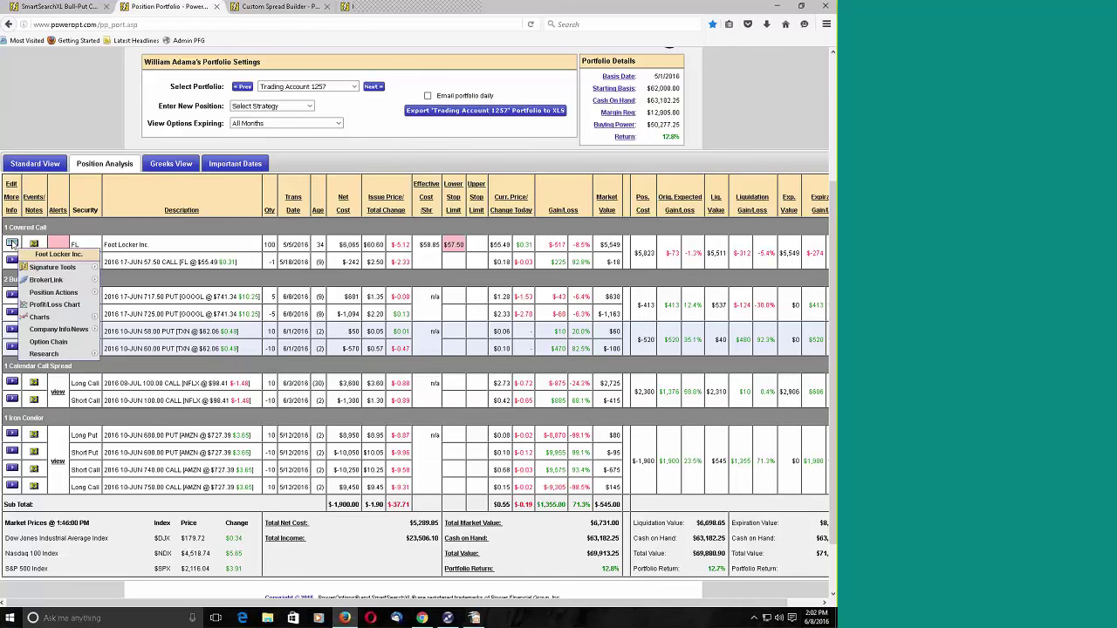
mouse_move(90, 300)
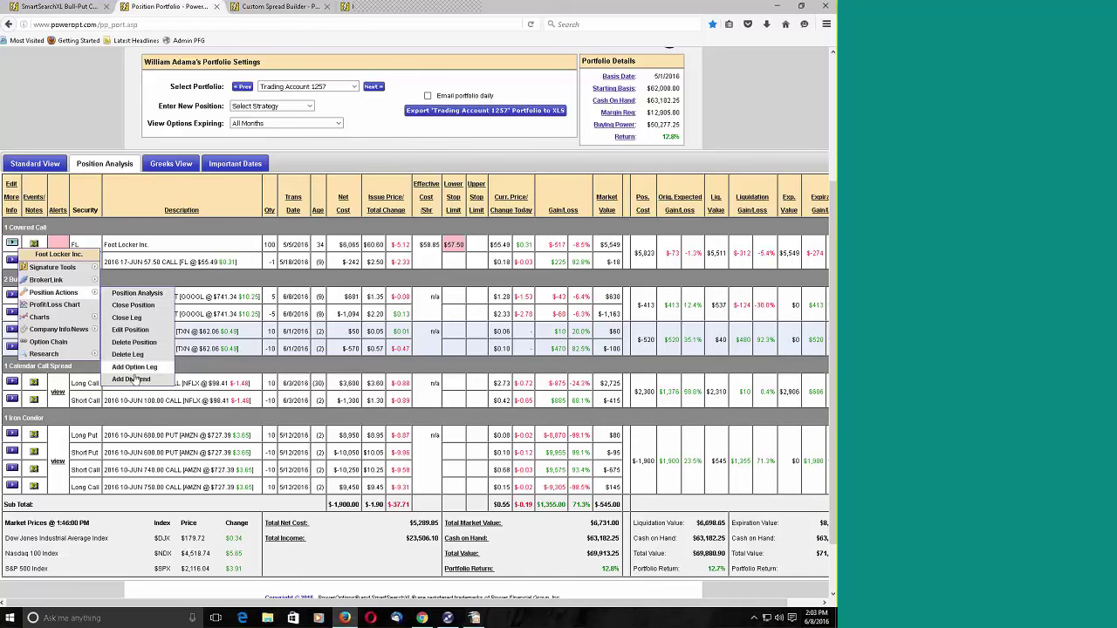
left_click(139, 294)
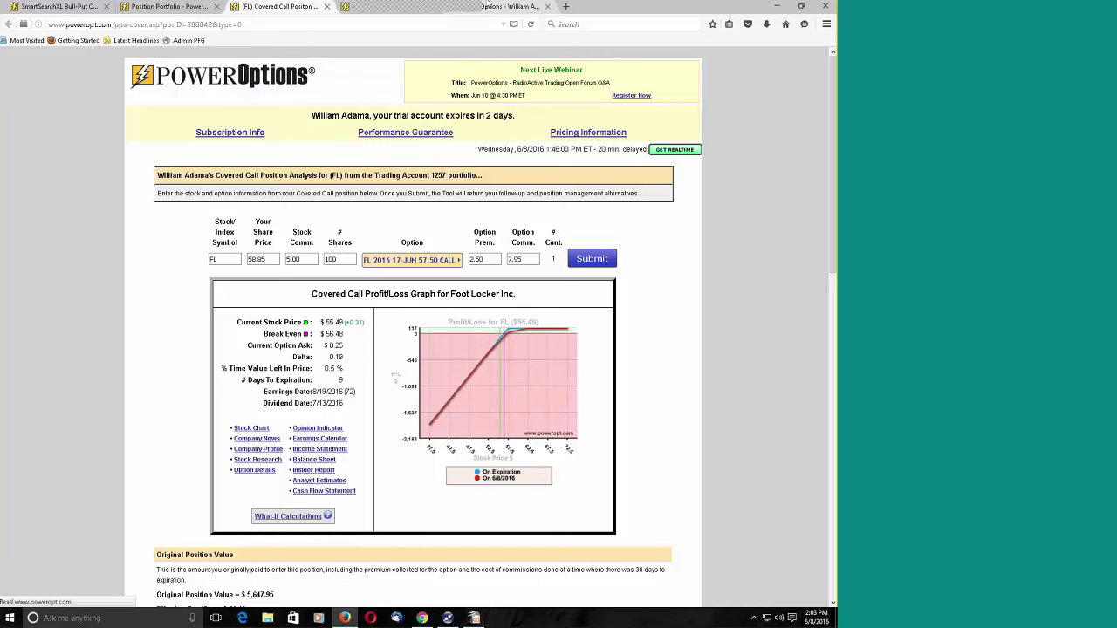
left_click(491, 5)
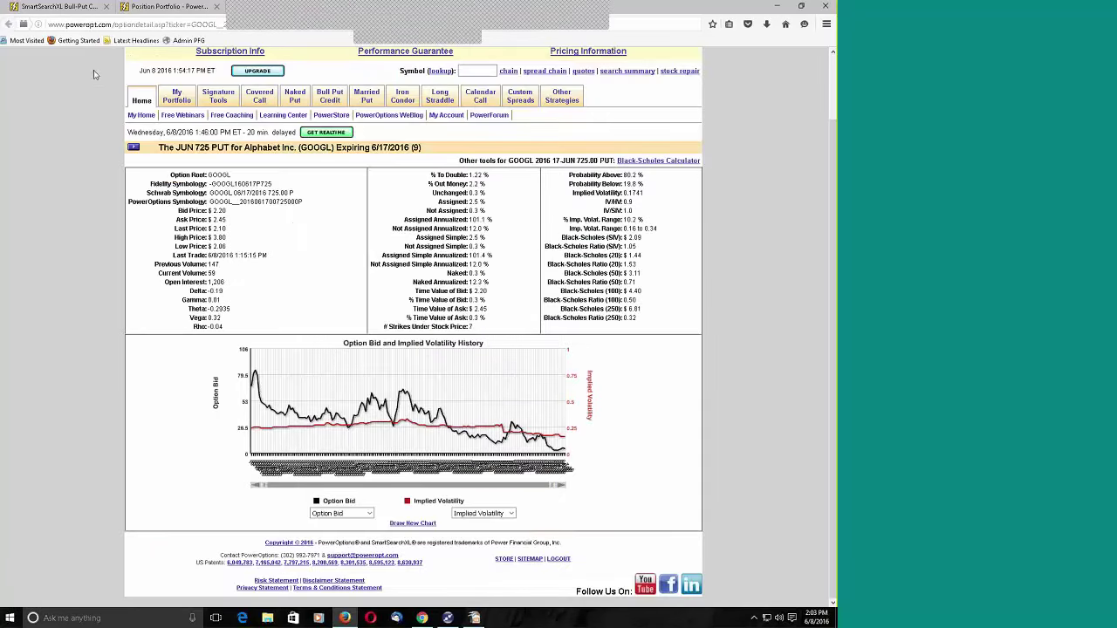
left_click(179, 7)
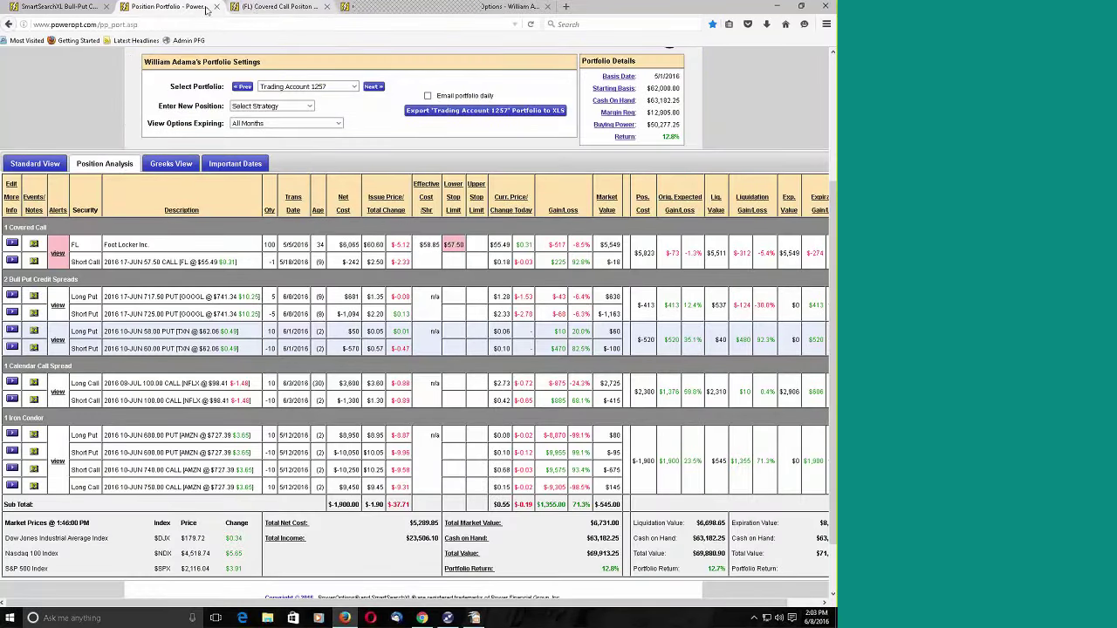
Open the Foot Locker covered call analysis and review its profit/loss graph, original position value and current liquidation value
left_click(259, 8)
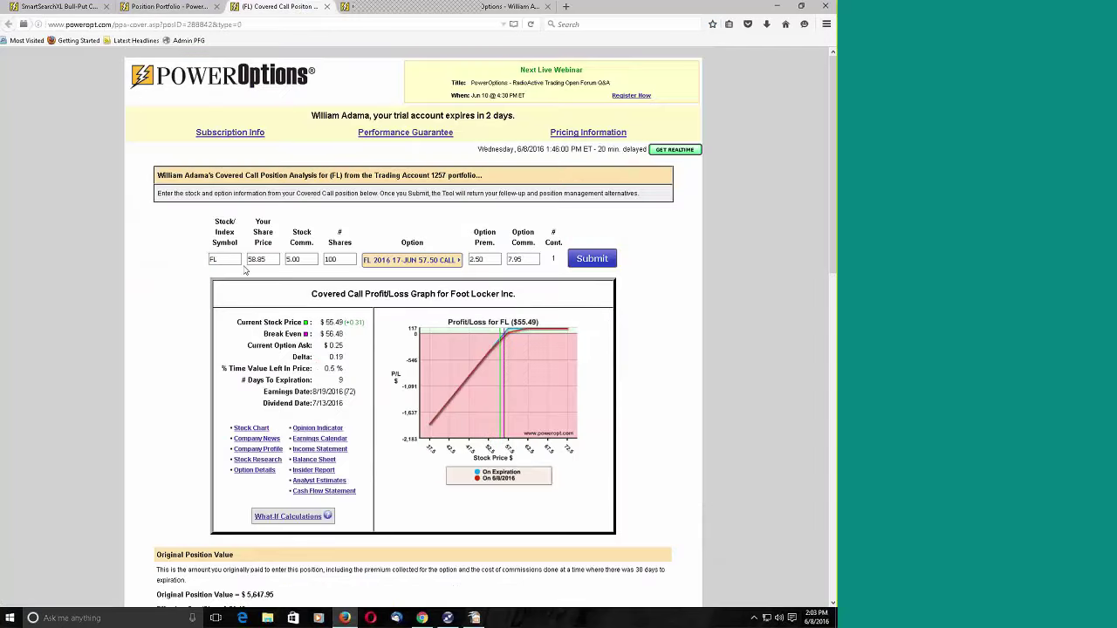
scroll(247, 262, "down", 3)
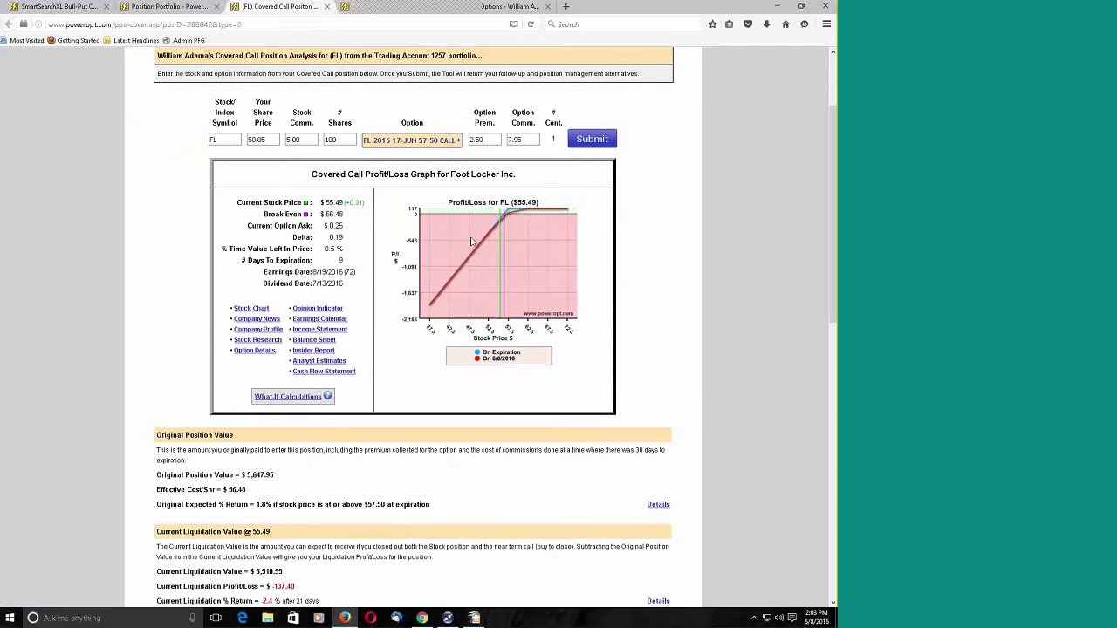
scroll(365, 220, "down", 1)
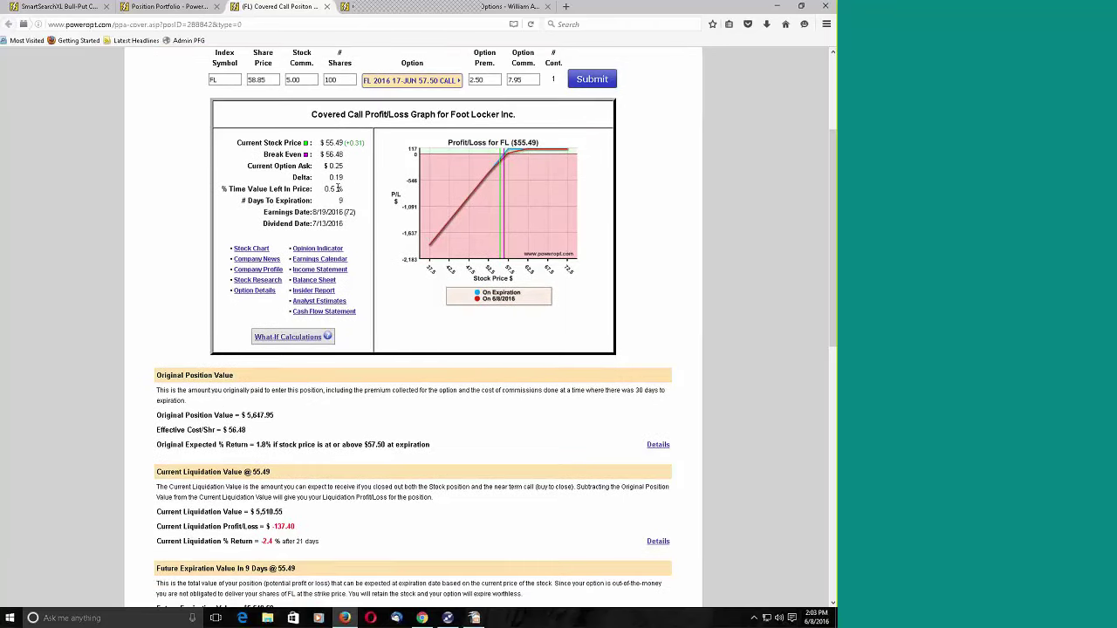
scroll(367, 209, "down", 1)
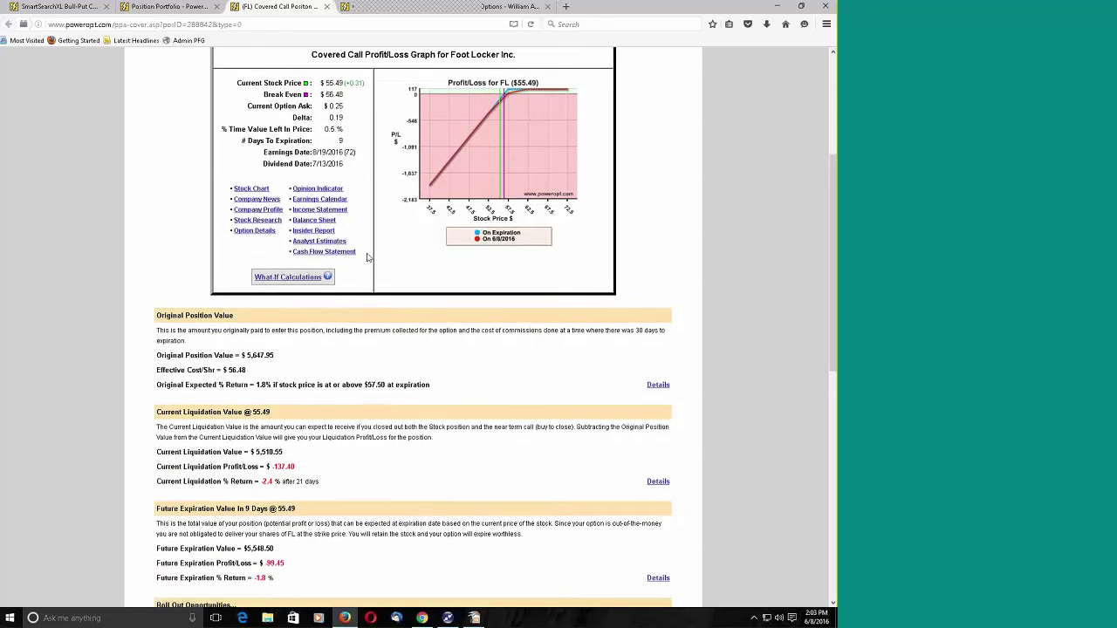
scroll(367, 258, "down", 2)
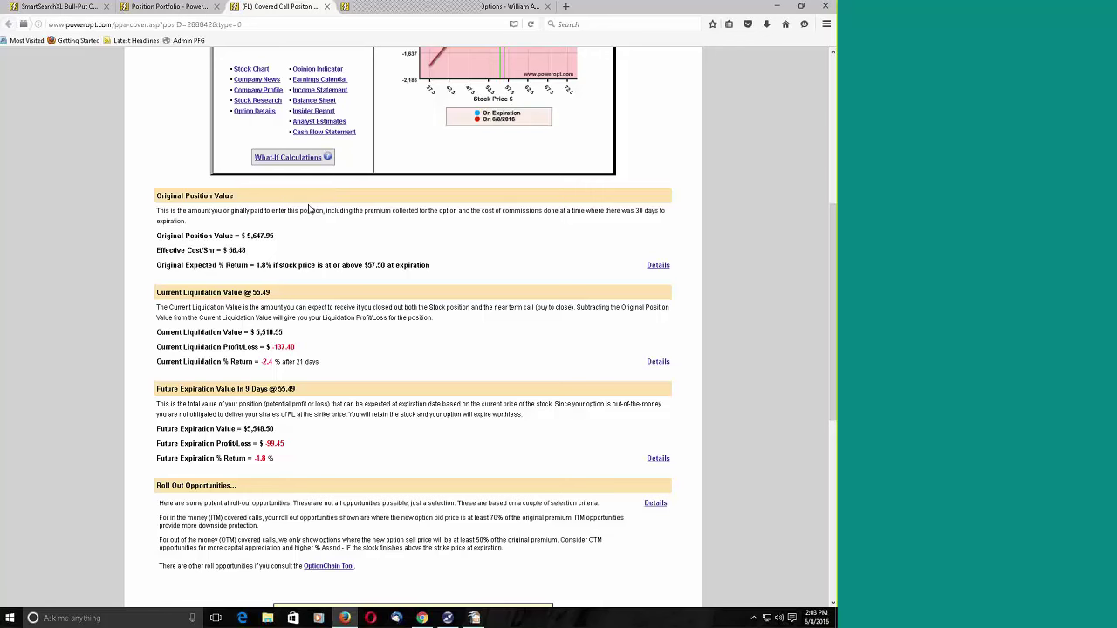
scroll(308, 208, "down", 1)
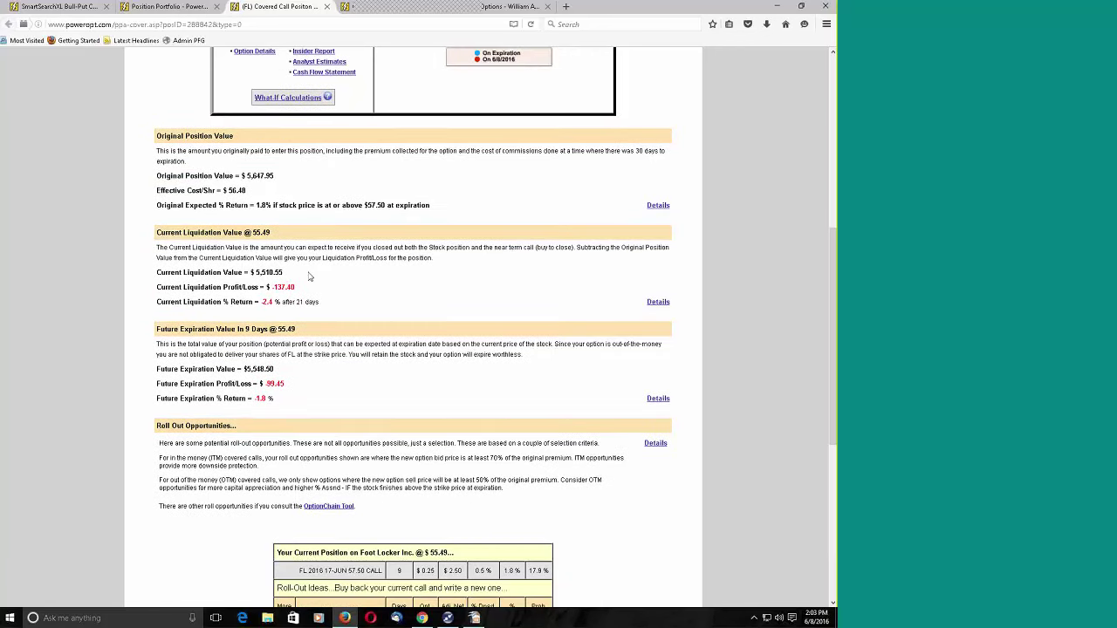
left_click_drag(262, 303, 328, 301)
left_click(343, 302)
Examine the future expiration value and the roll-out ideas for Foot Locker, comparing the 15-JUL 52.50 and 55.00 calls with the current call
scroll(321, 384, "down", 5)
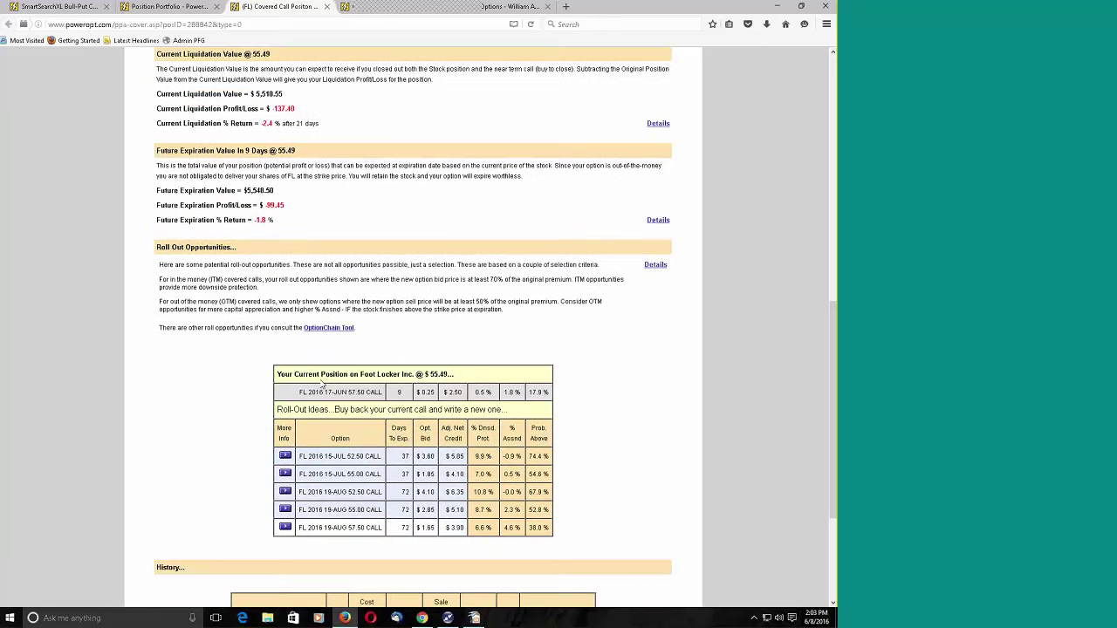
scroll(321, 384, "up", 1)
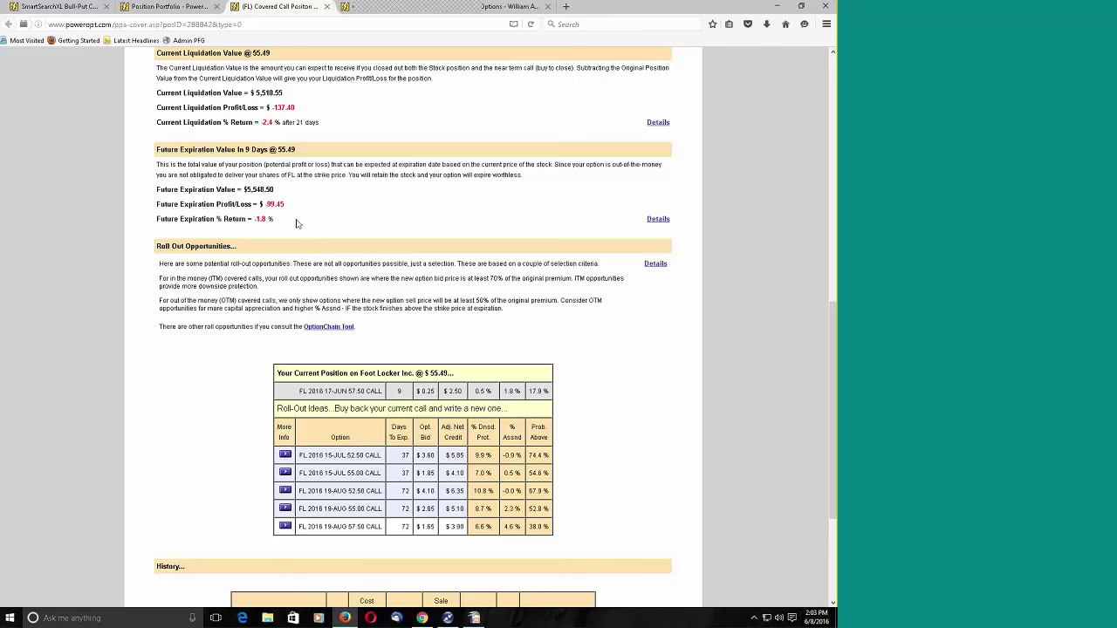
scroll(338, 276, "down", 1)
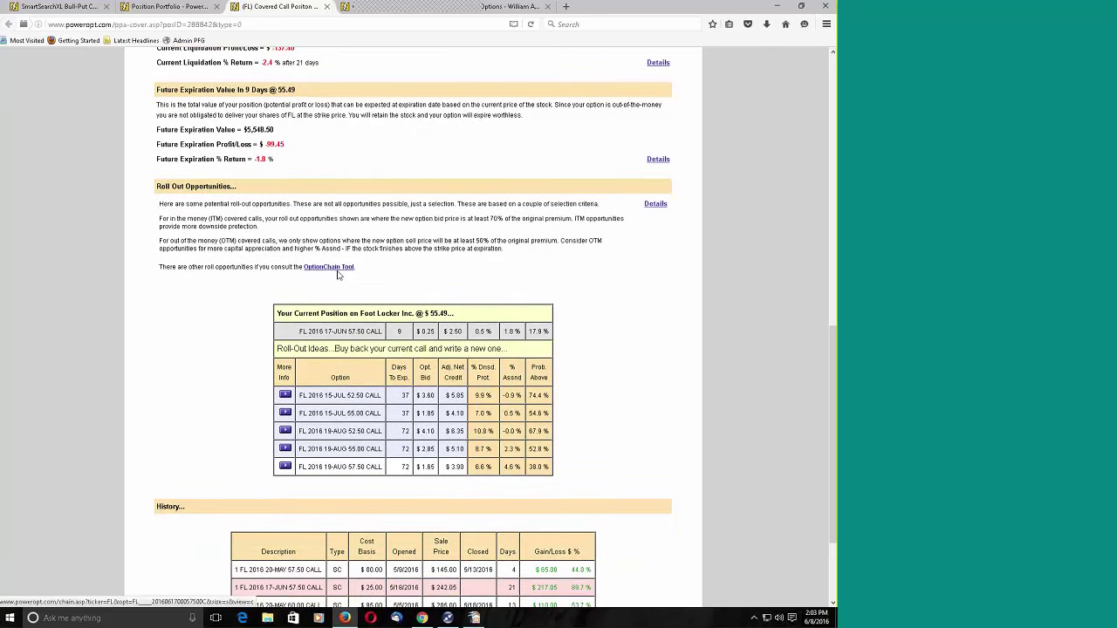
scroll(339, 276, "down", 1)
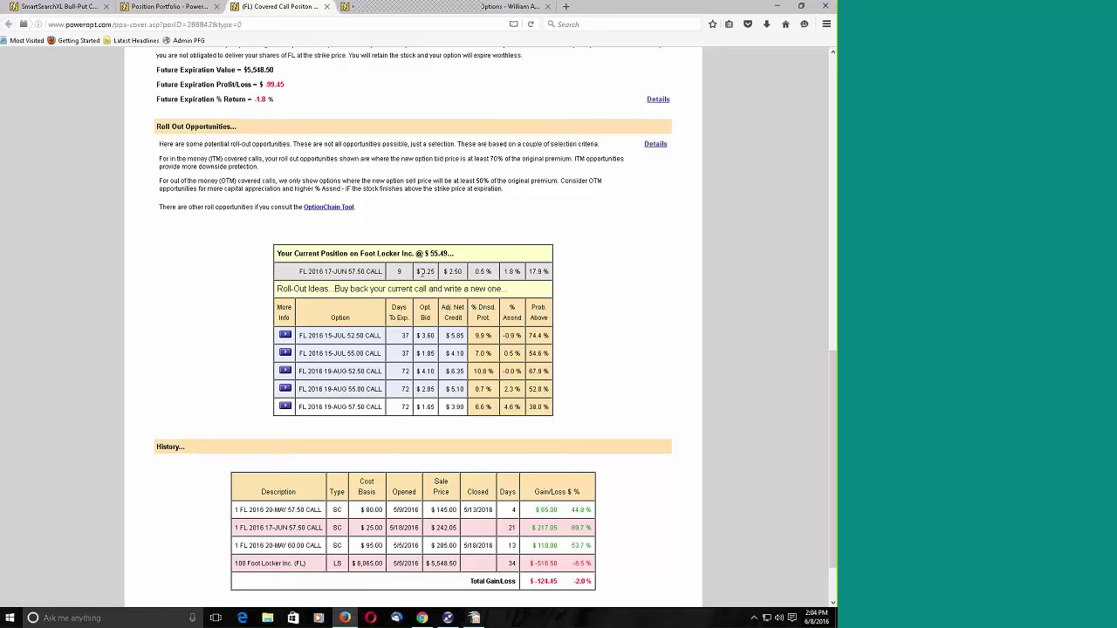
left_click_drag(416, 272, 447, 276)
left_click_drag(332, 336, 382, 336)
left_click(423, 336)
left_click_drag(522, 336, 505, 336)
left_click_drag(343, 391, 383, 392)
left_click_drag(347, 353, 520, 355)
left_click(602, 354)
left_click_drag(476, 354, 500, 356)
left_click(602, 358)
Simulate rolling the Foot Locker covered call to the 15-JUL 55.00 call and compare the current and new positions
scroll(287, 354, "down", 3)
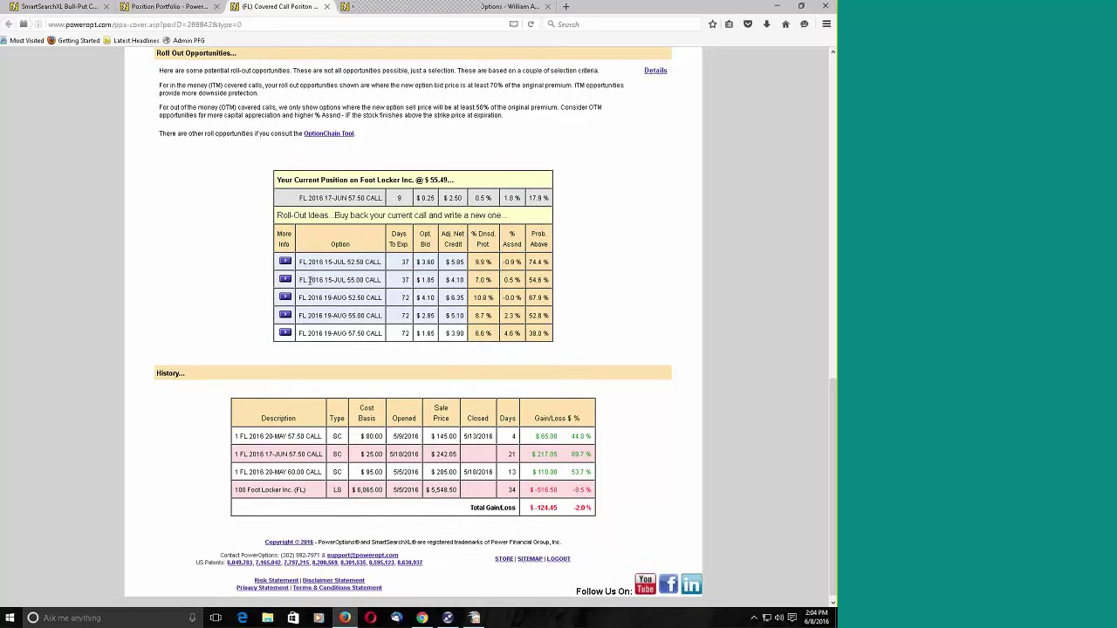
left_click(284, 281)
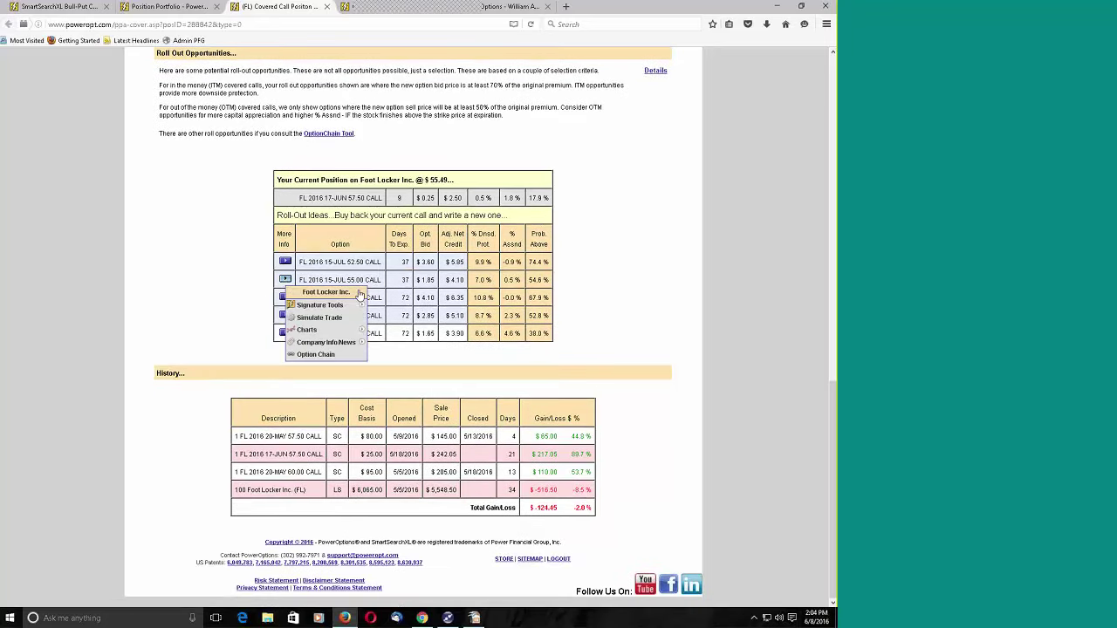
left_click(319, 317)
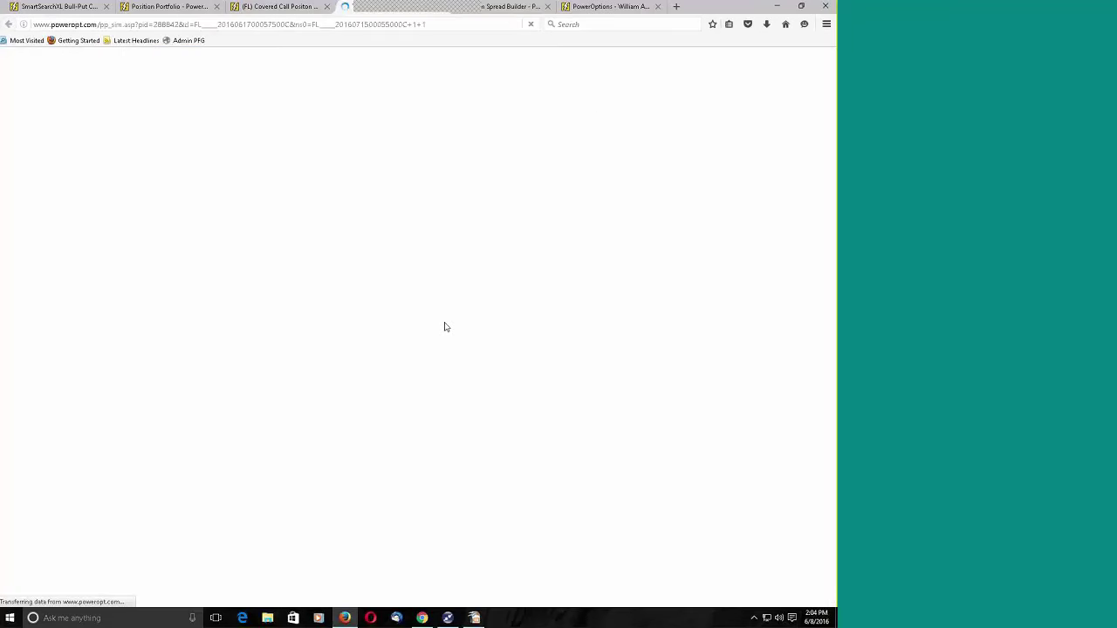
scroll(481, 368, "down", 3)
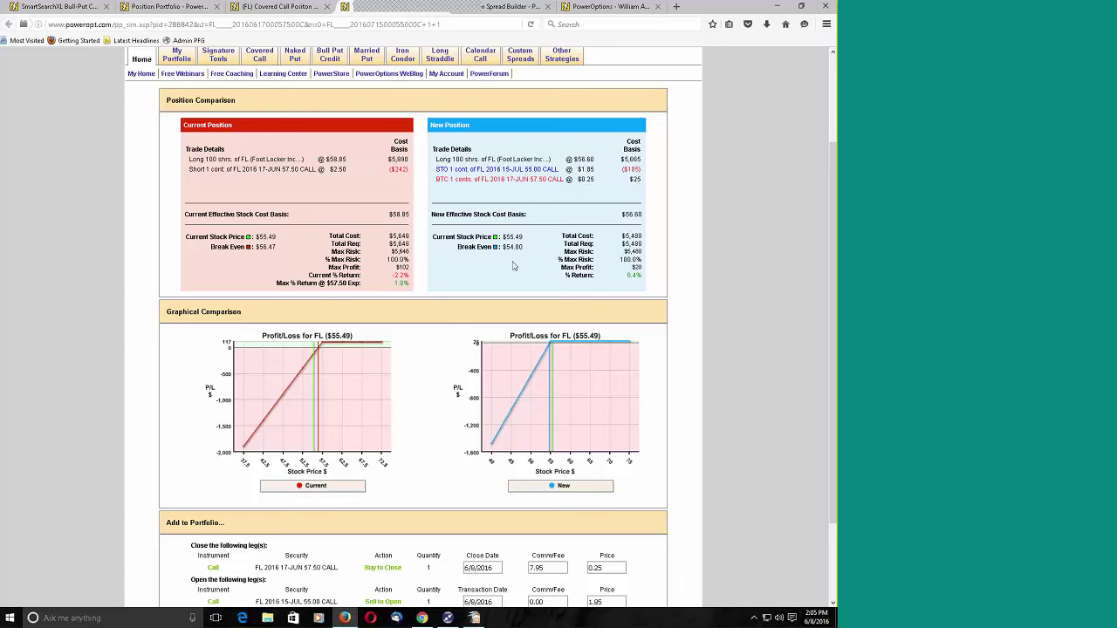
scroll(513, 267, "down", 1)
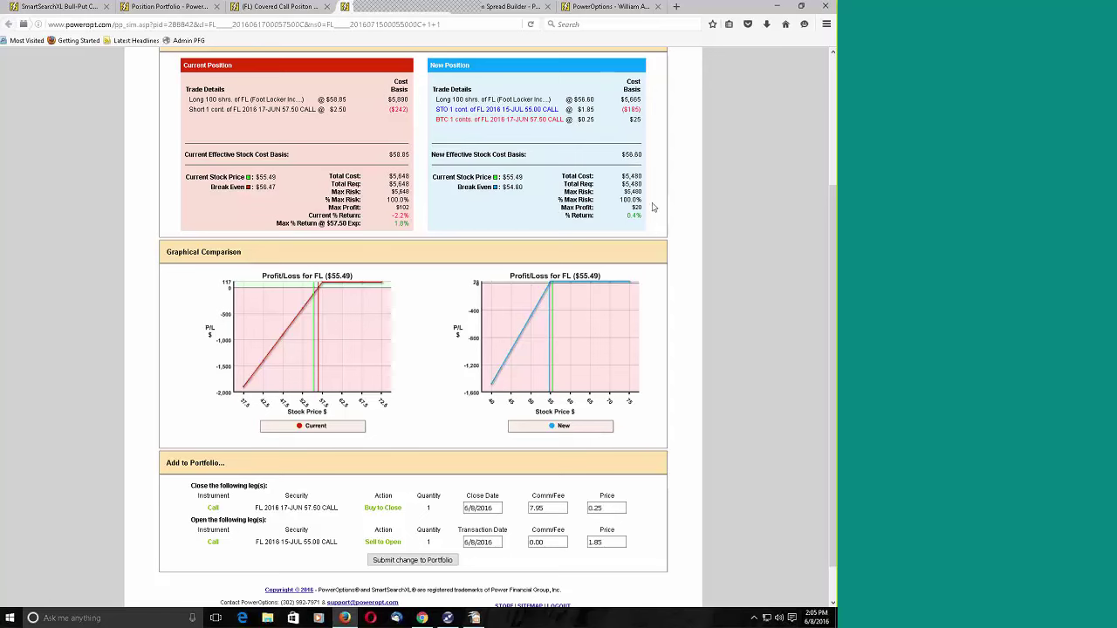
left_click_drag(620, 176, 646, 180)
Submit the simulated roll to the portfolio and check the Foot Locker position's effective cost per share and new short call
scroll(668, 225, "down", 1)
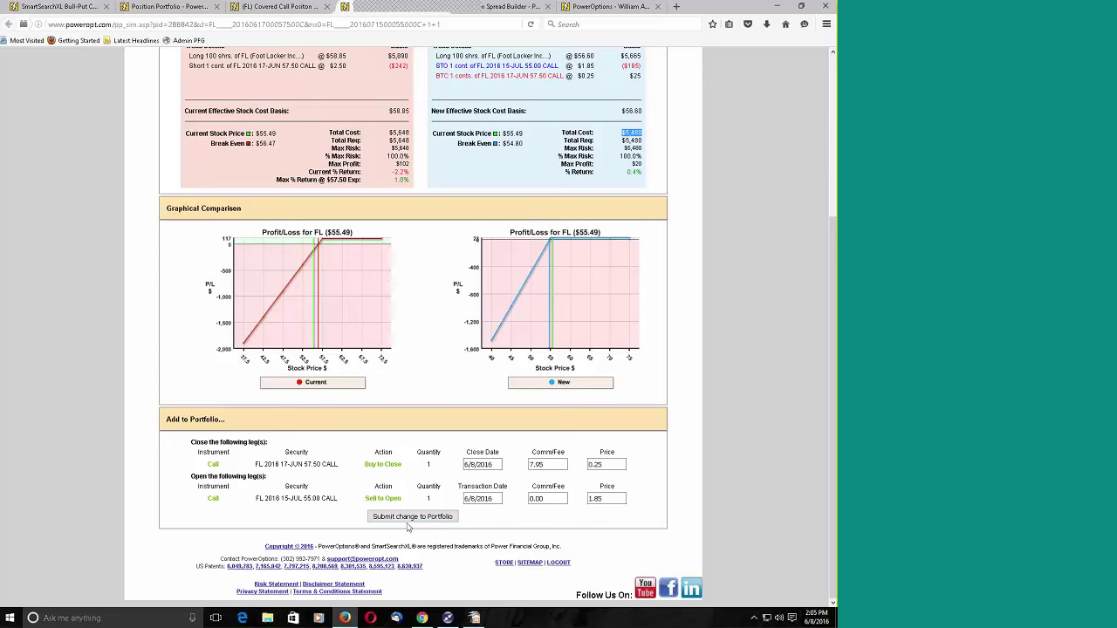
left_click(441, 521)
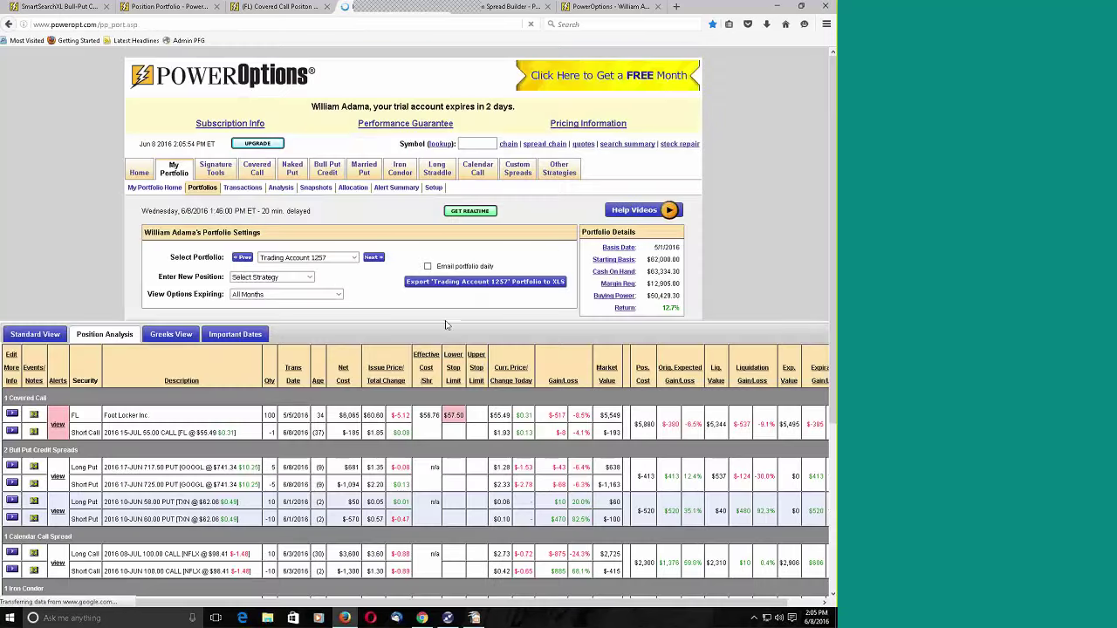
scroll(120, 178, "down", 5)
triple_click(120, 179)
left_click_drag(363, 180, 440, 180)
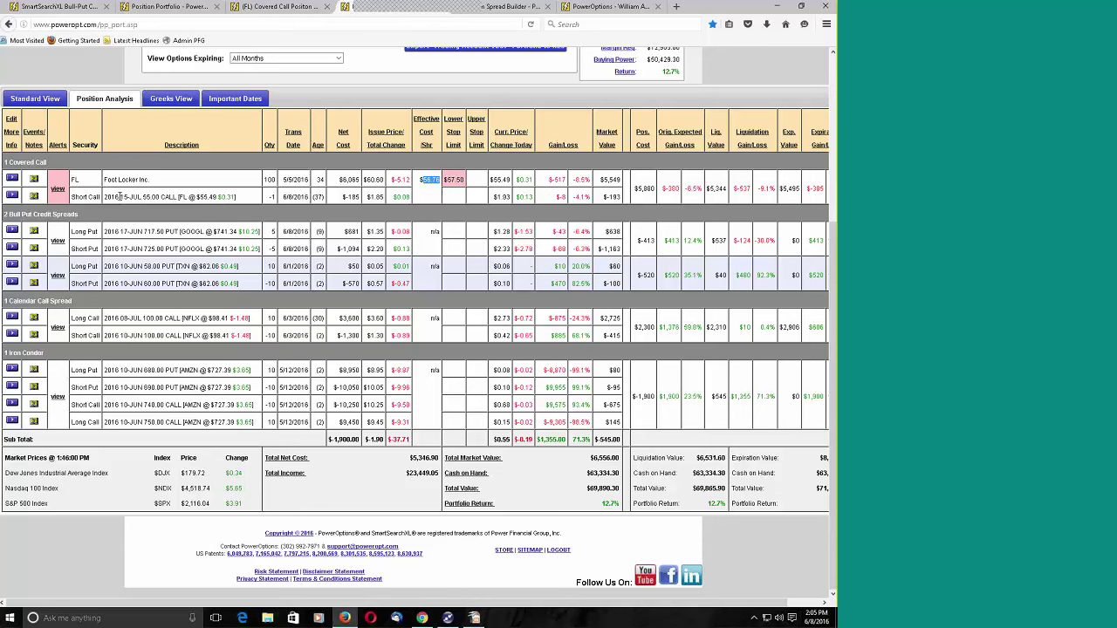
left_click_drag(120, 197, 241, 201)
left_click(378, 198)
scroll(439, 252, "up", 1)
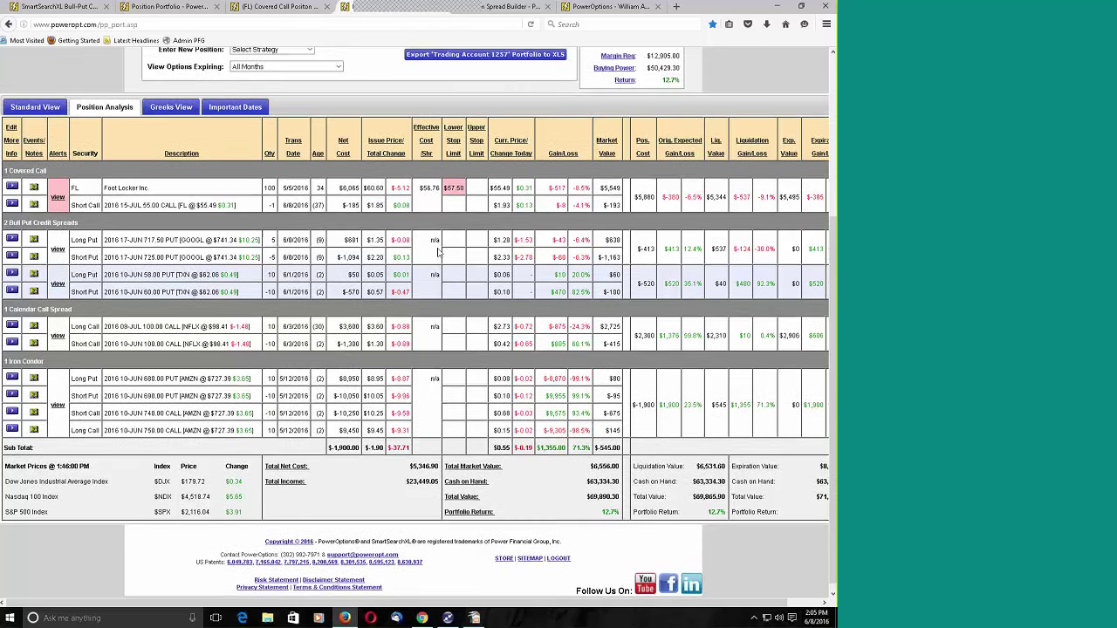
Review the gains and losses per stock in the Analysis for Trading Account 1257, and go to the home page
scroll(439, 252, "up", 3)
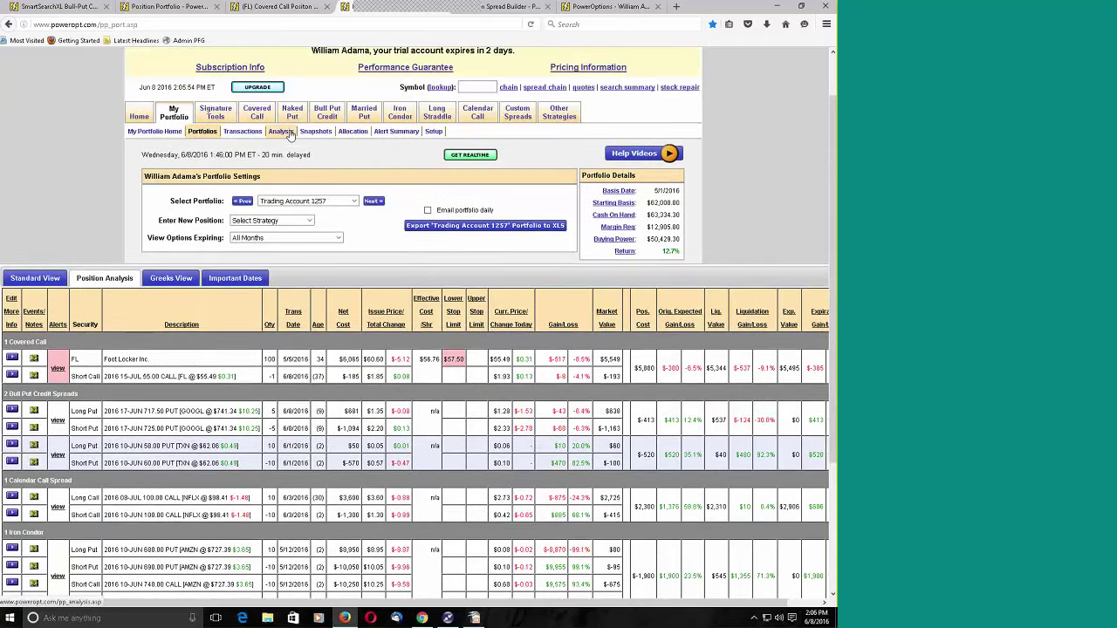
left_click(281, 131)
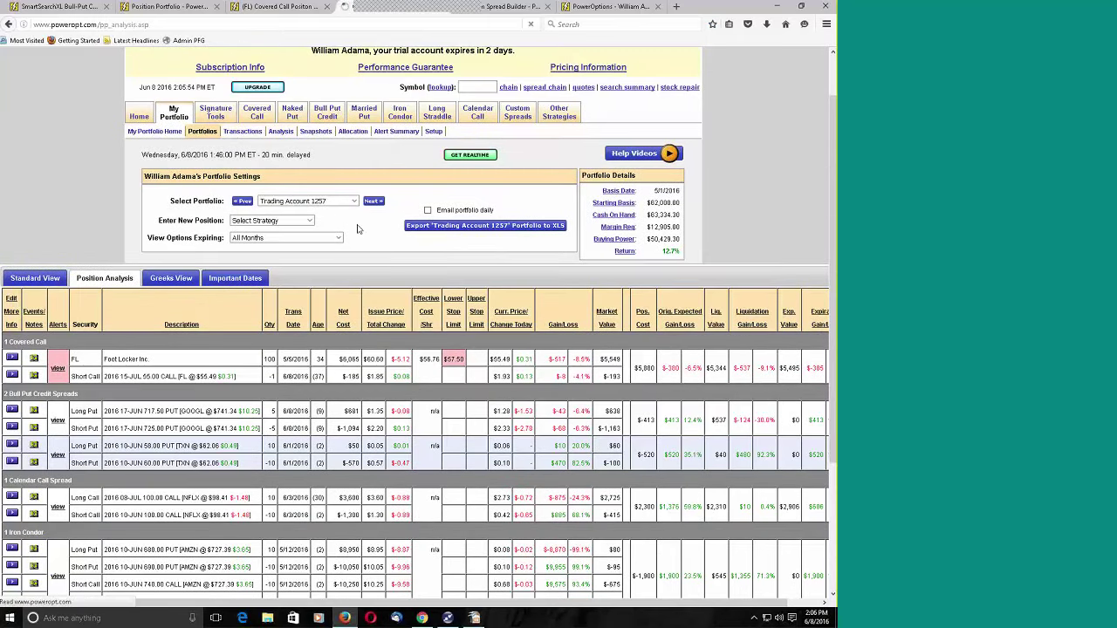
scroll(358, 229, "down", 3)
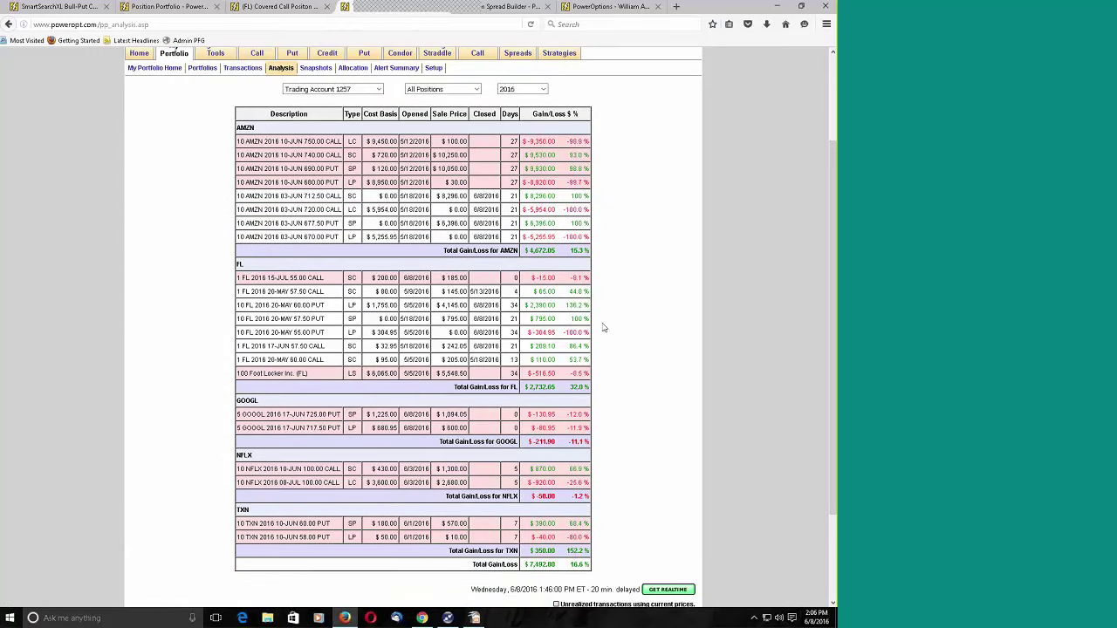
scroll(628, 341, "up", 3)
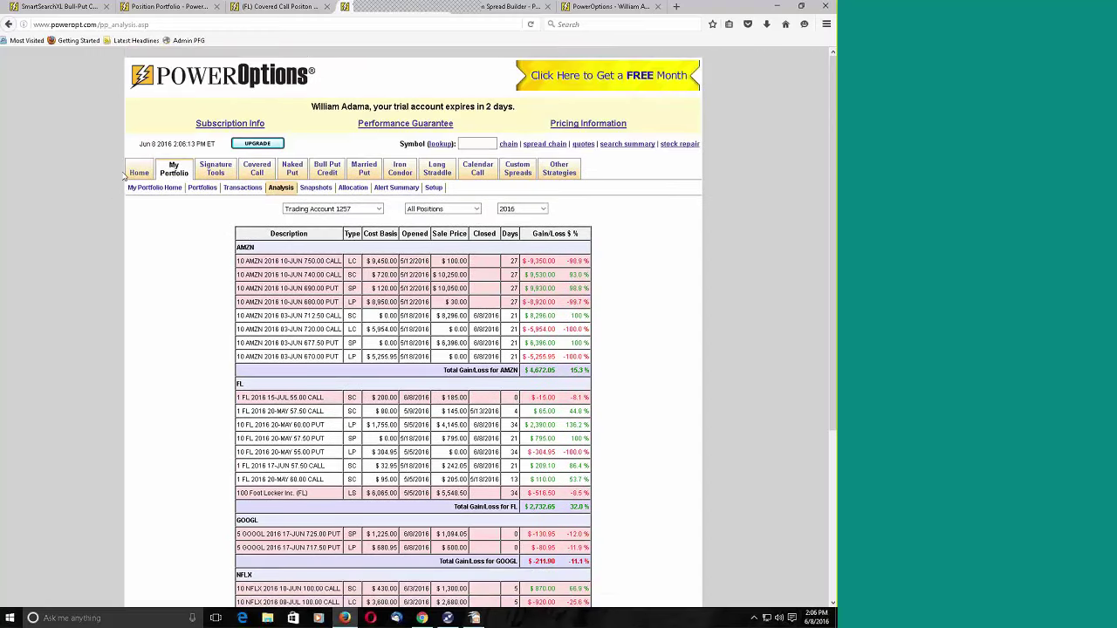
left_click(138, 171)
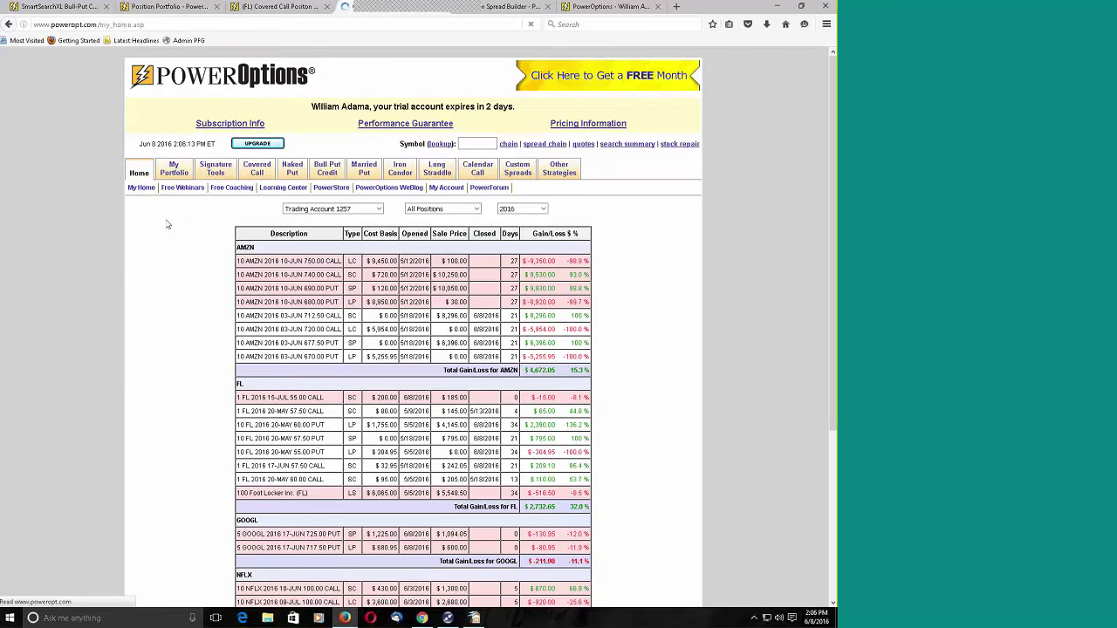
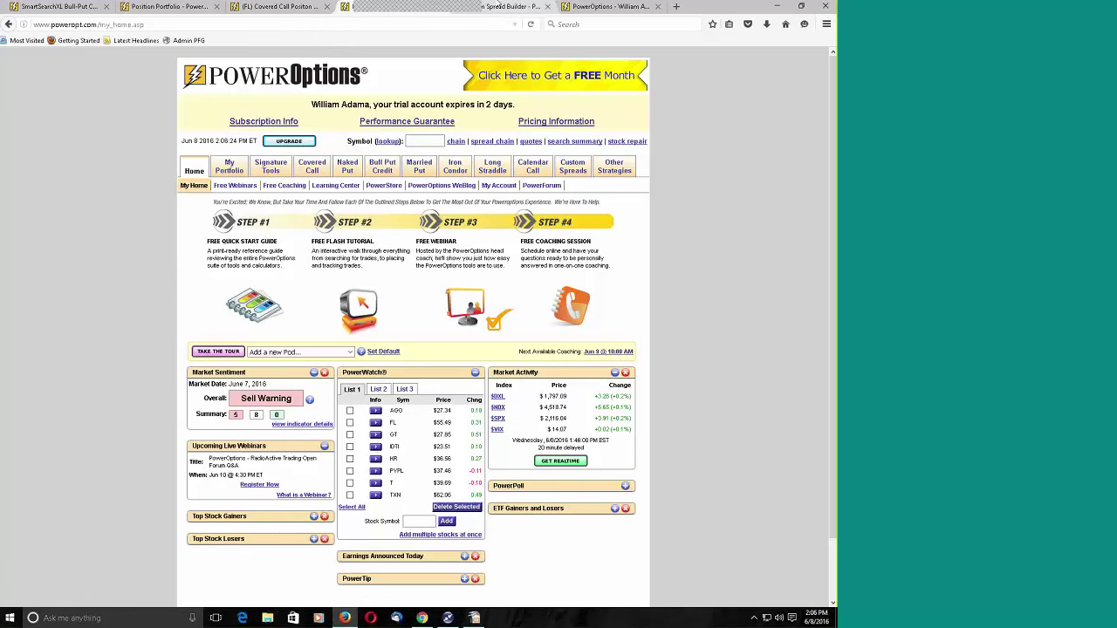
Return to the home page from the Custom Spread Builder and open the stock repair tool for symbol FL
left_click(494, 6)
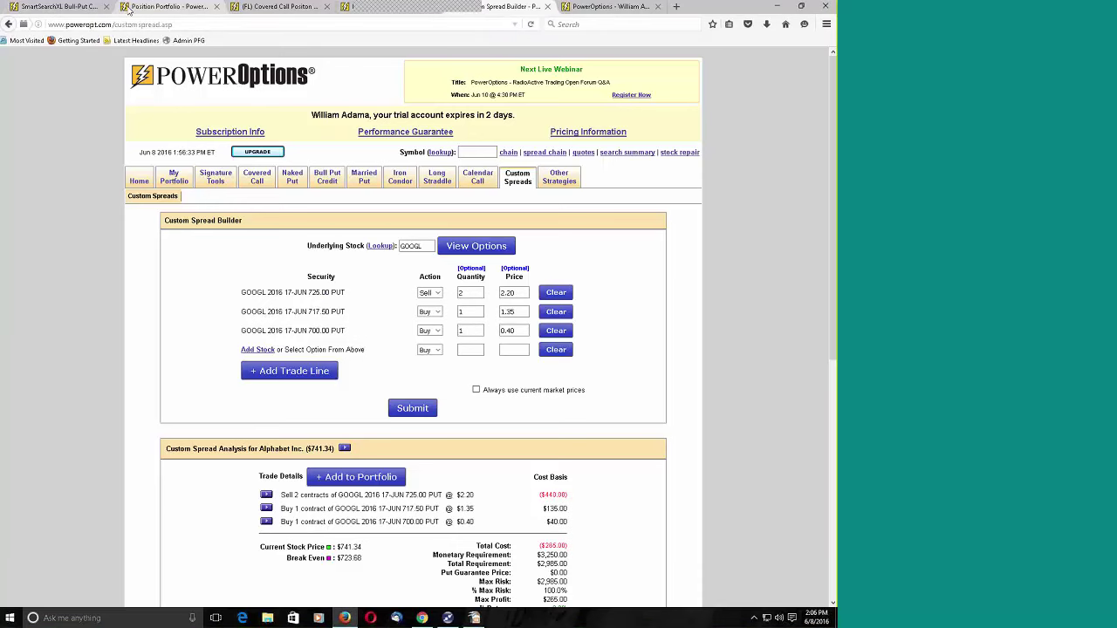
left_click(139, 179)
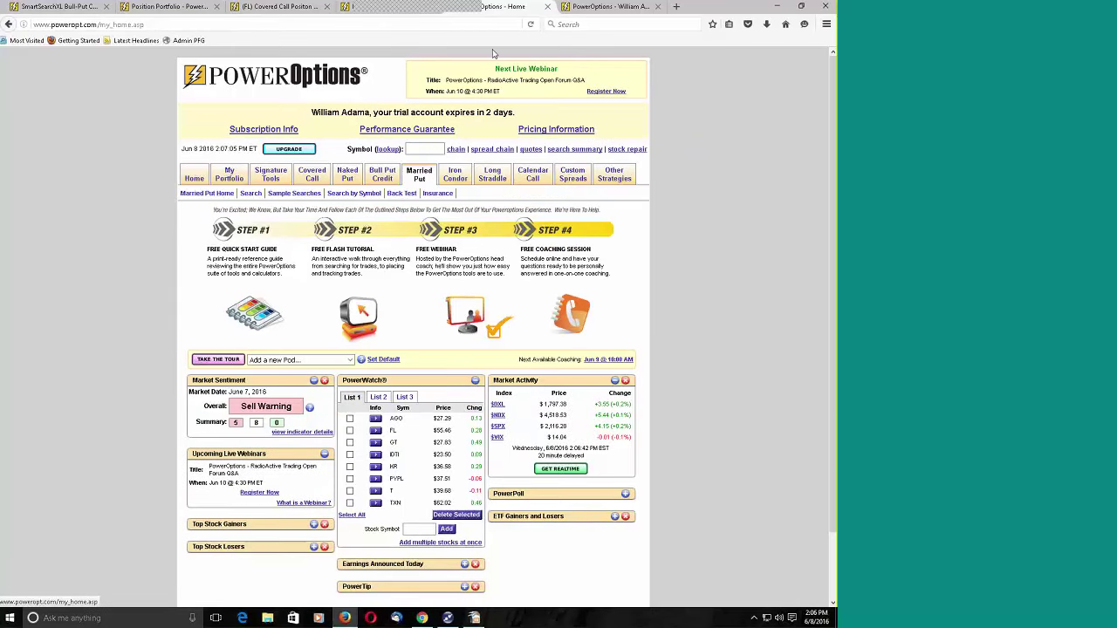
left_click(443, 149)
left_click(635, 150)
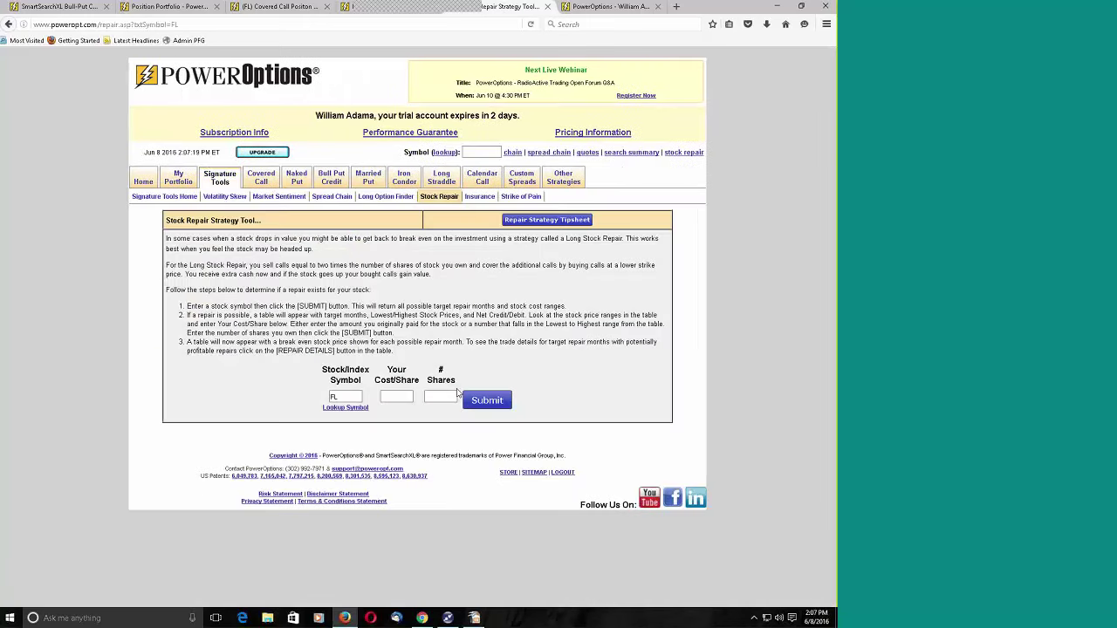
Find possible repairs for FL with a cost per share of 59.50 and 100 shares
left_click(398, 397)
type("59.50")
left_click(427, 395)
left_click(487, 399)
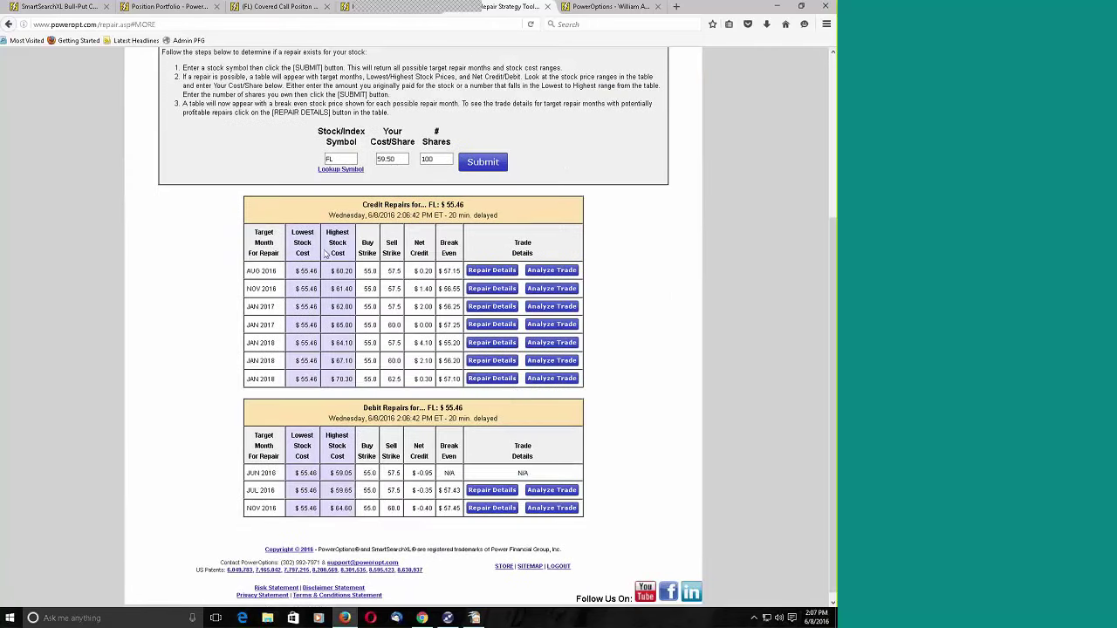
Open the trade analysis for FL's August 2016 credit repair in a full-size window and examine its profit/loss chart
left_click_drag(443, 206, 471, 207)
left_click(386, 159)
double_click(387, 159)
left_click_drag(439, 271, 463, 272)
mouse_move(386, 271)
left_mouse_down()
mouse_move(408, 275)
mouse_move(377, 272)
left_mouse_up()
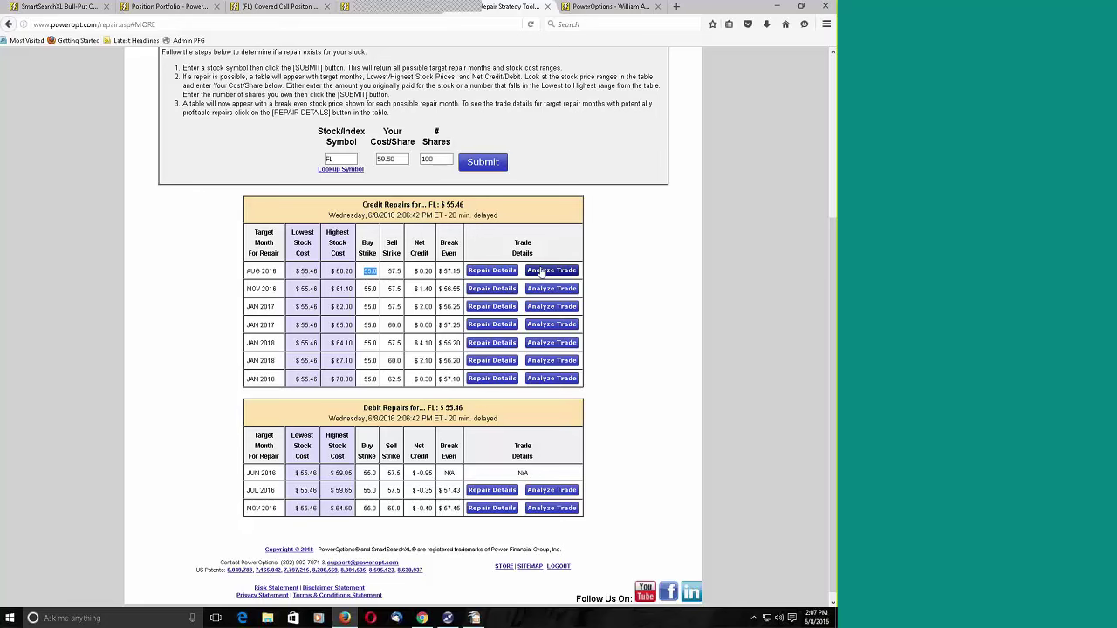
left_click(530, 306)
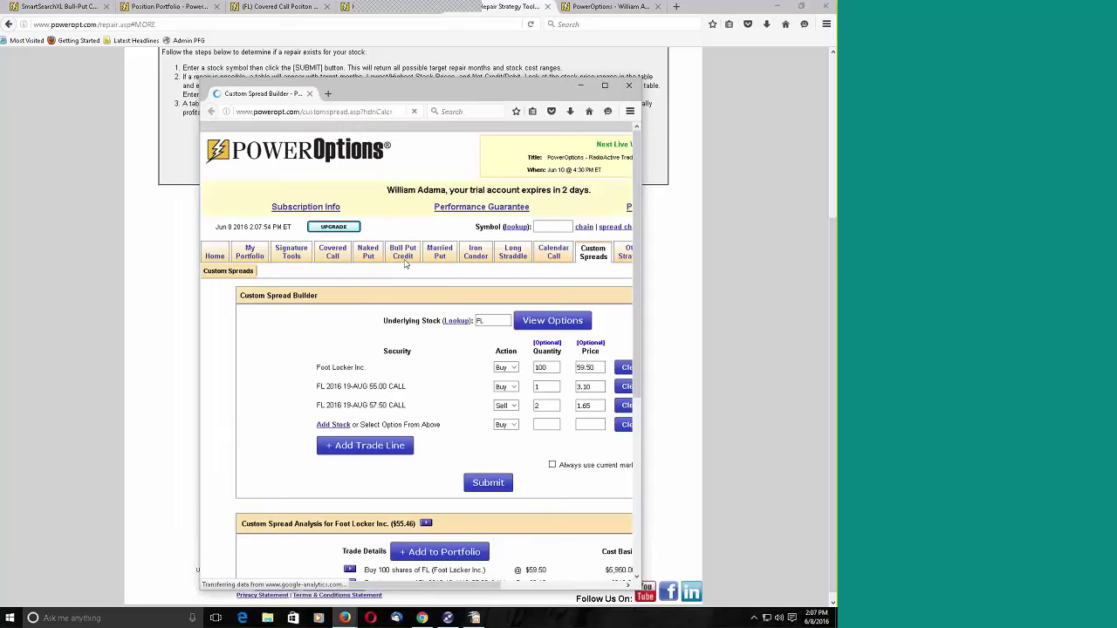
left_click(603, 88)
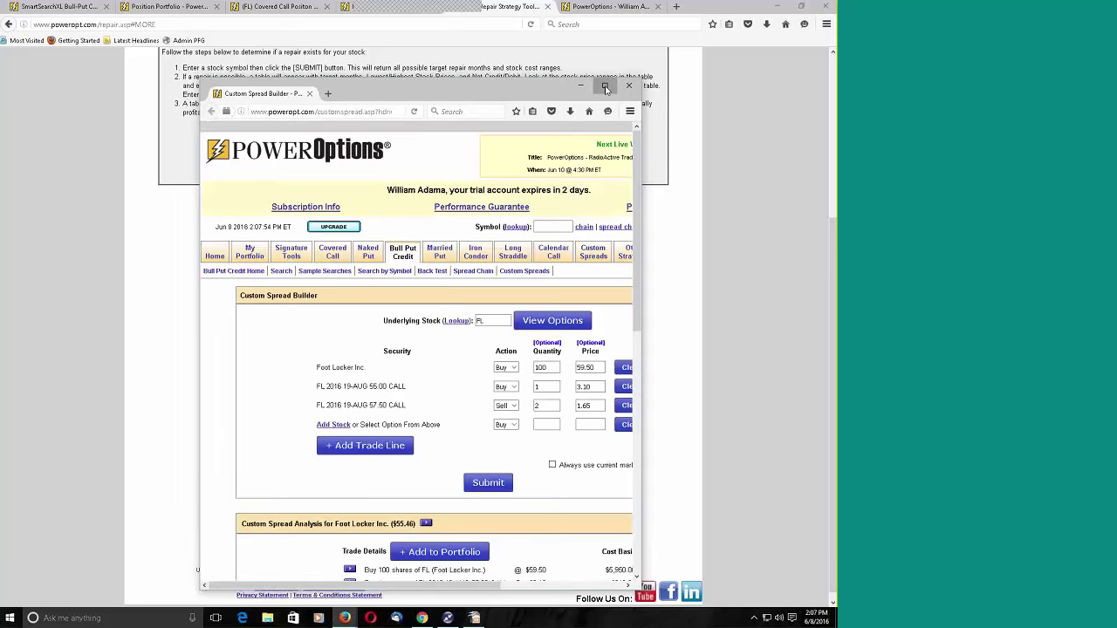
scroll(453, 458, "down", 4)
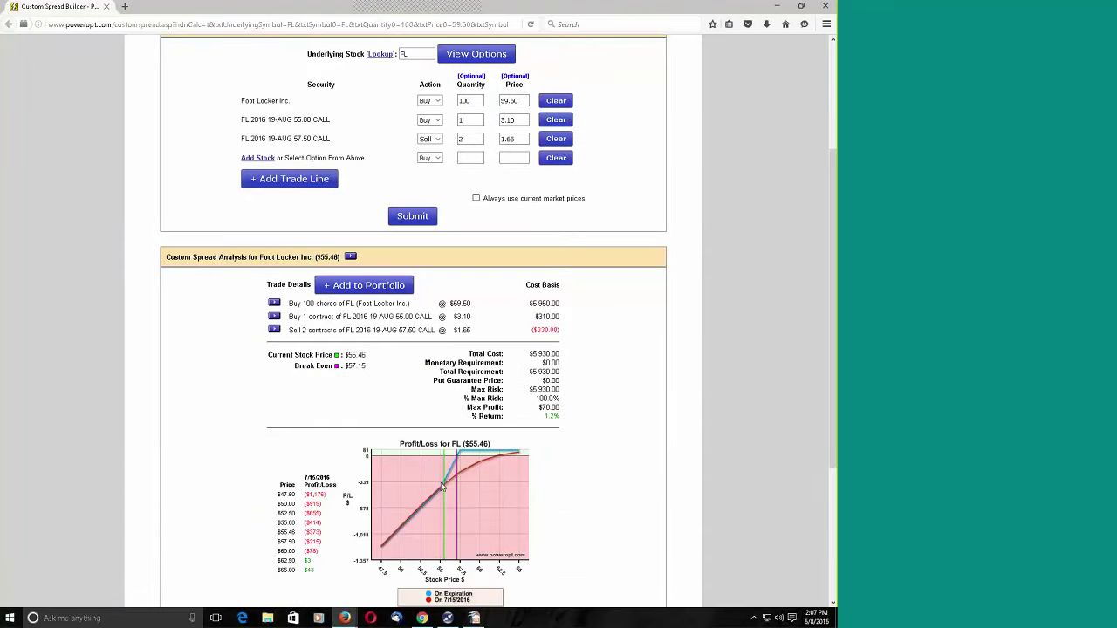
mouse_move(461, 453)
scroll(183, 154, "up", 3)
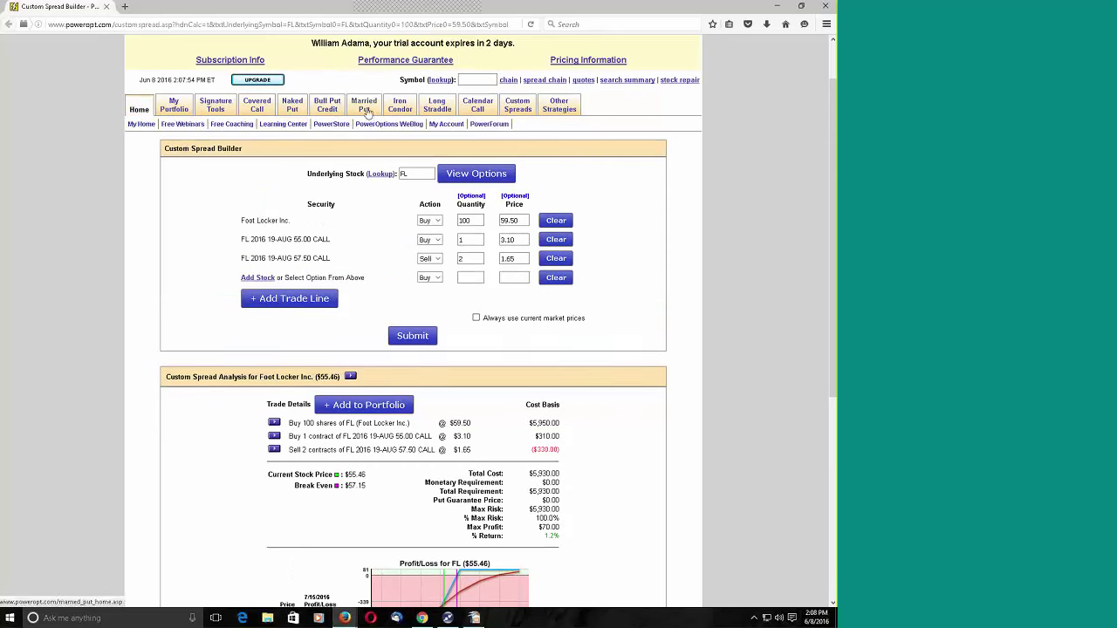
Open the Married Put position insurance tool and calculate it for TXN at a cost basis of 61.50 per share, with all put months
mouse_move(367, 112)
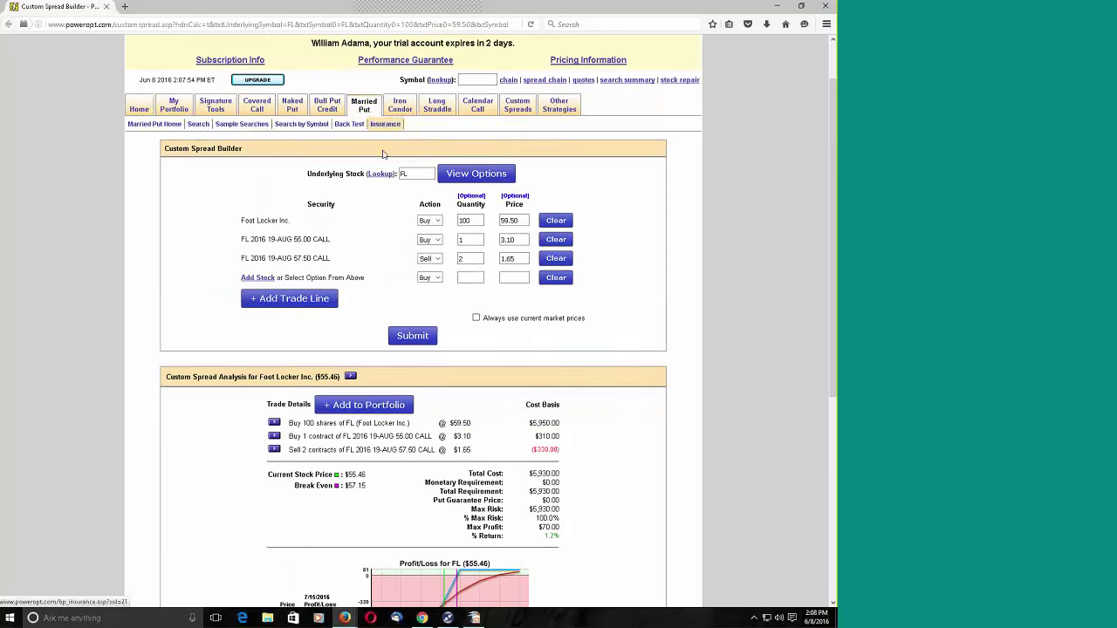
left_click(387, 124)
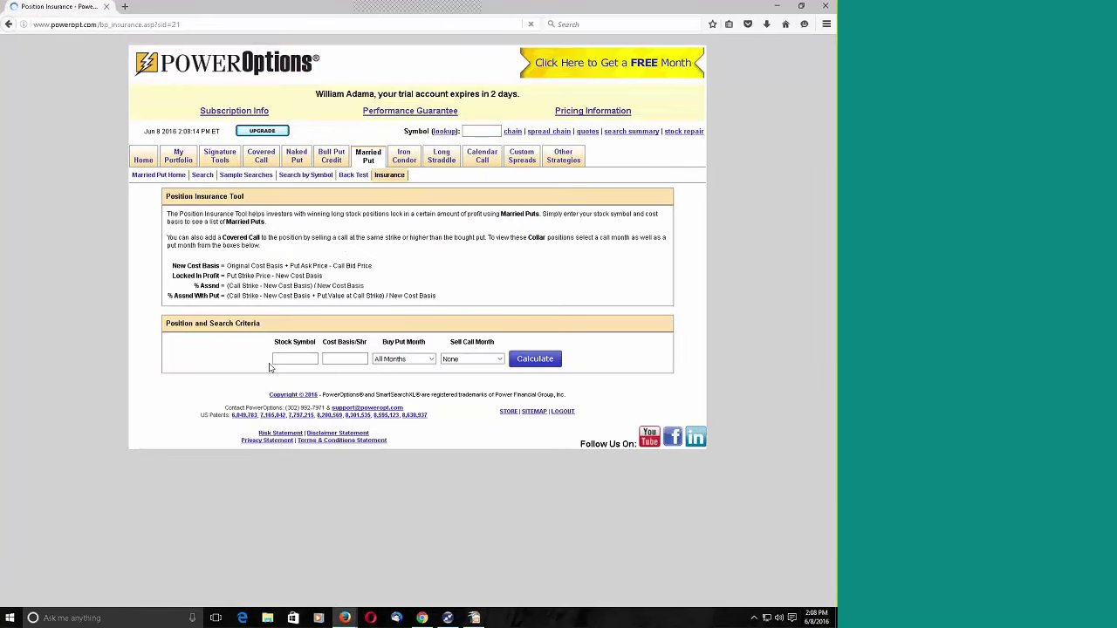
left_click(297, 360)
left_click(245, 281)
left_click(327, 360)
left_click(526, 361)
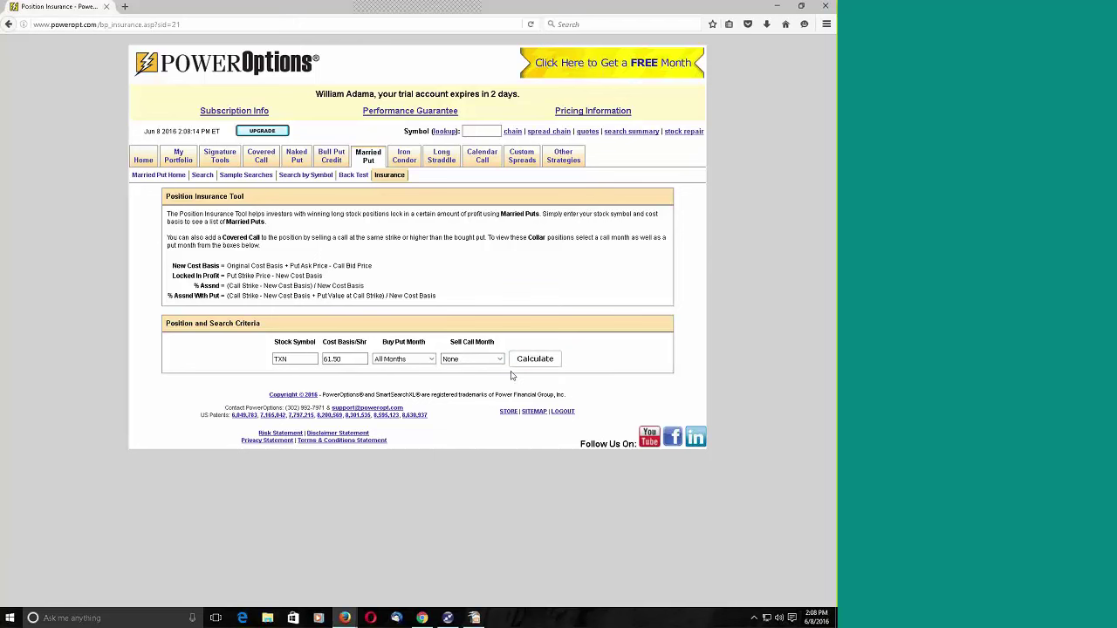
Examine TXN's current profit and the locked-in profit percentages of the listed protective puts
scroll(515, 349, "down", 1)
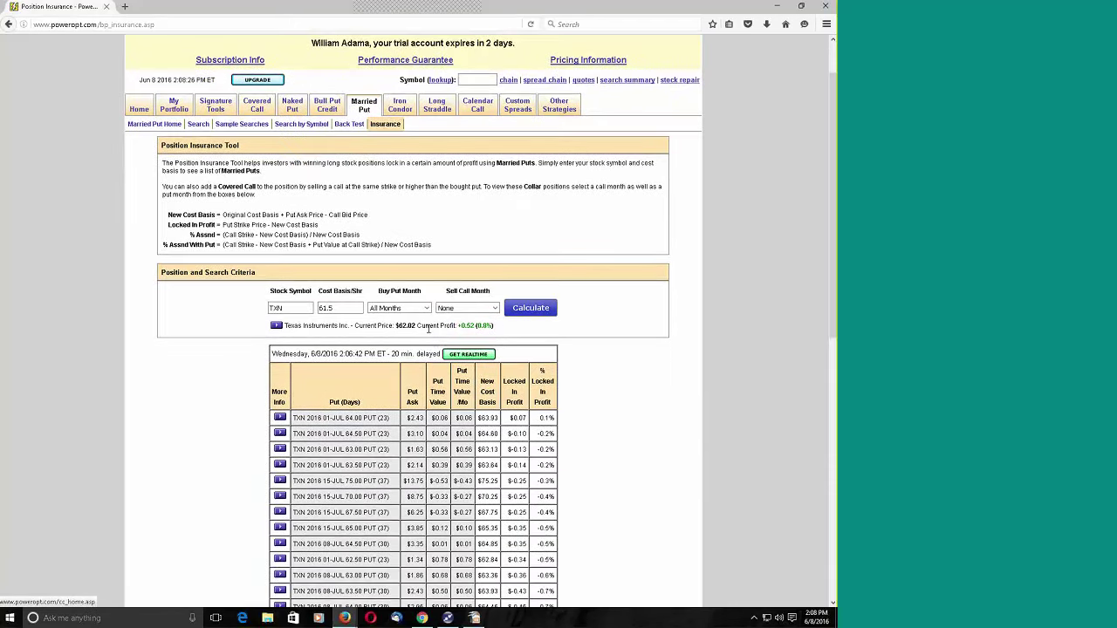
left_click_drag(417, 328, 501, 334)
left_click(590, 356)
scroll(591, 356, "down", 5)
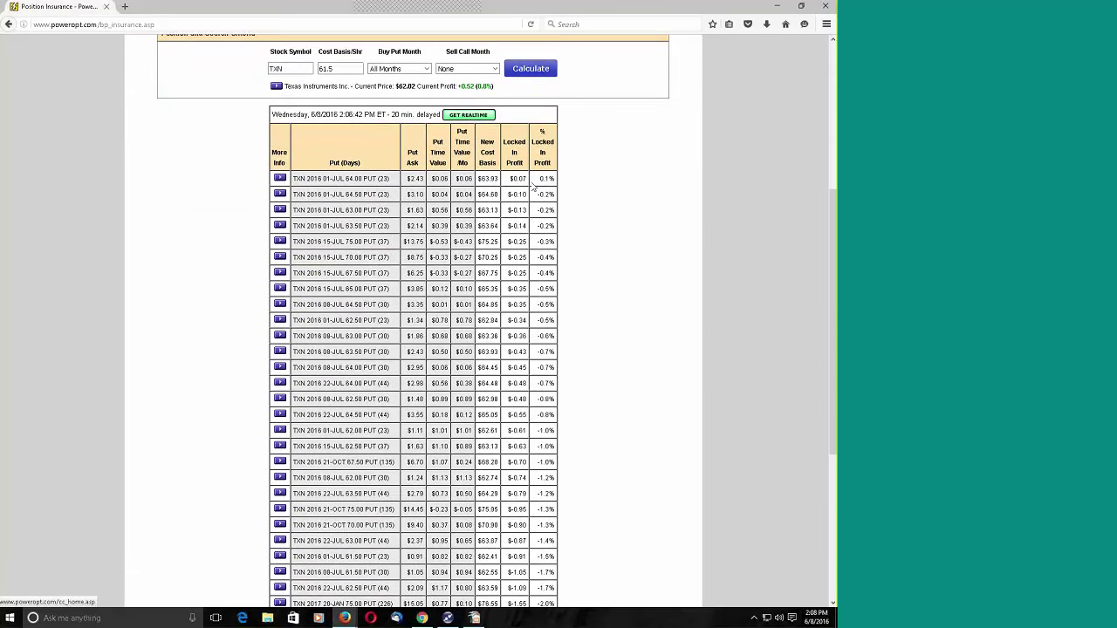
double_click(539, 401)
left_click(586, 350)
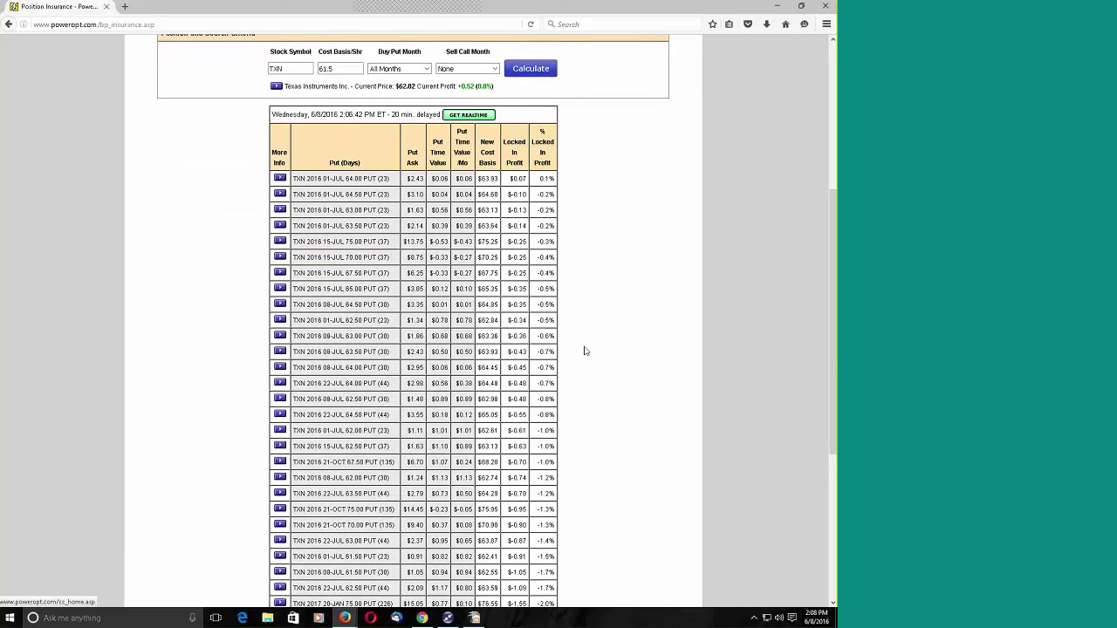
double_click(541, 179)
Open the profit/loss chart for the TXN 01-JUL 64.00 put position and check its maximum risk percentage
left_click(280, 179)
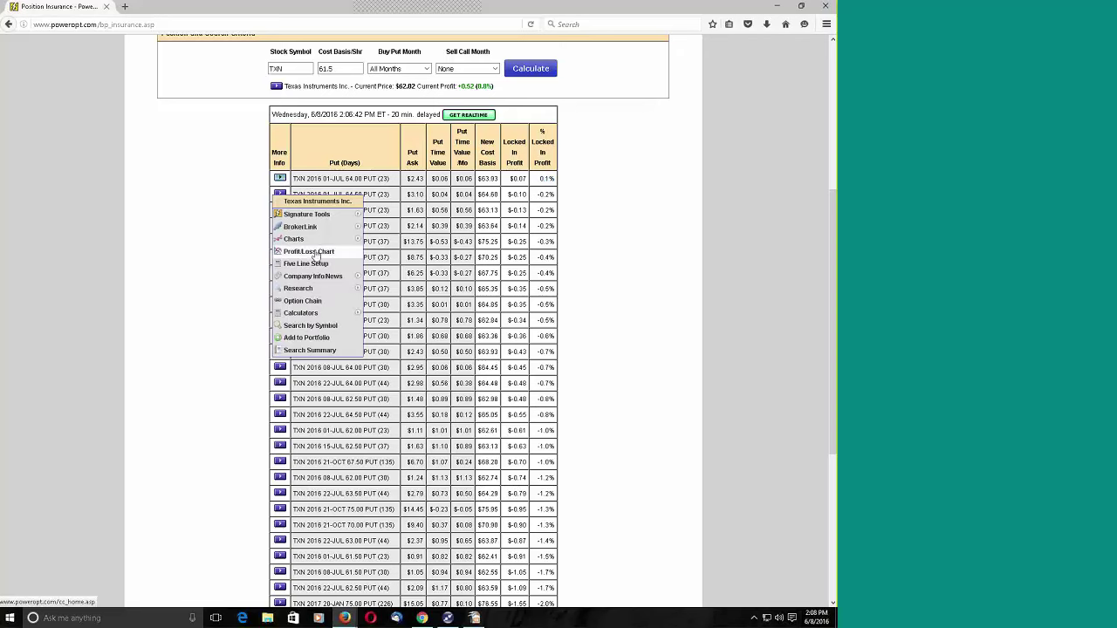
left_click(314, 251)
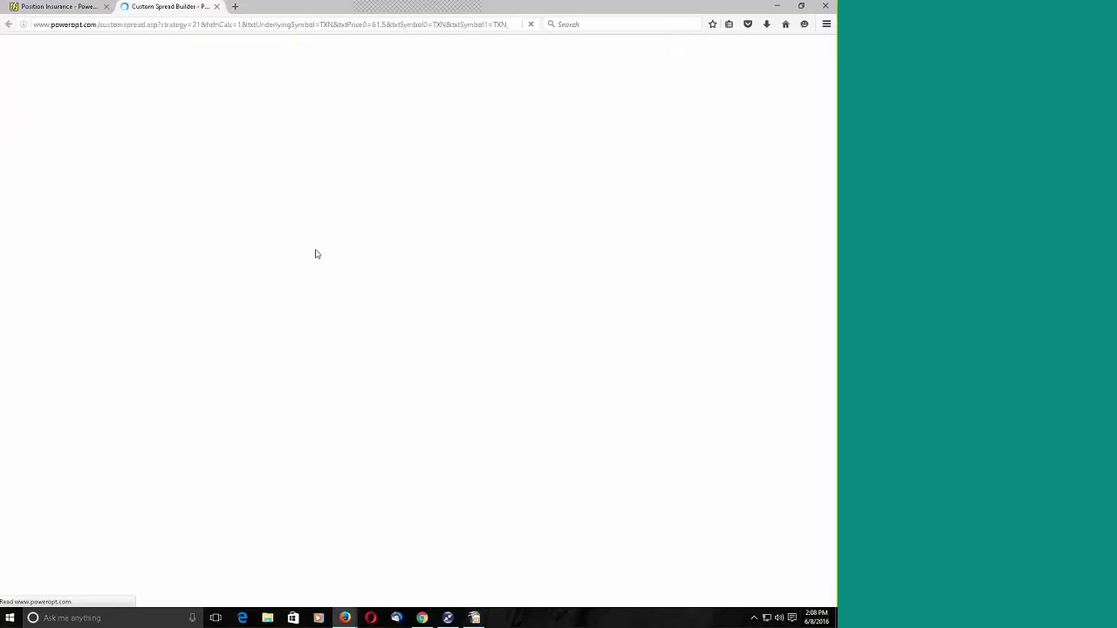
scroll(448, 269, "down", 3)
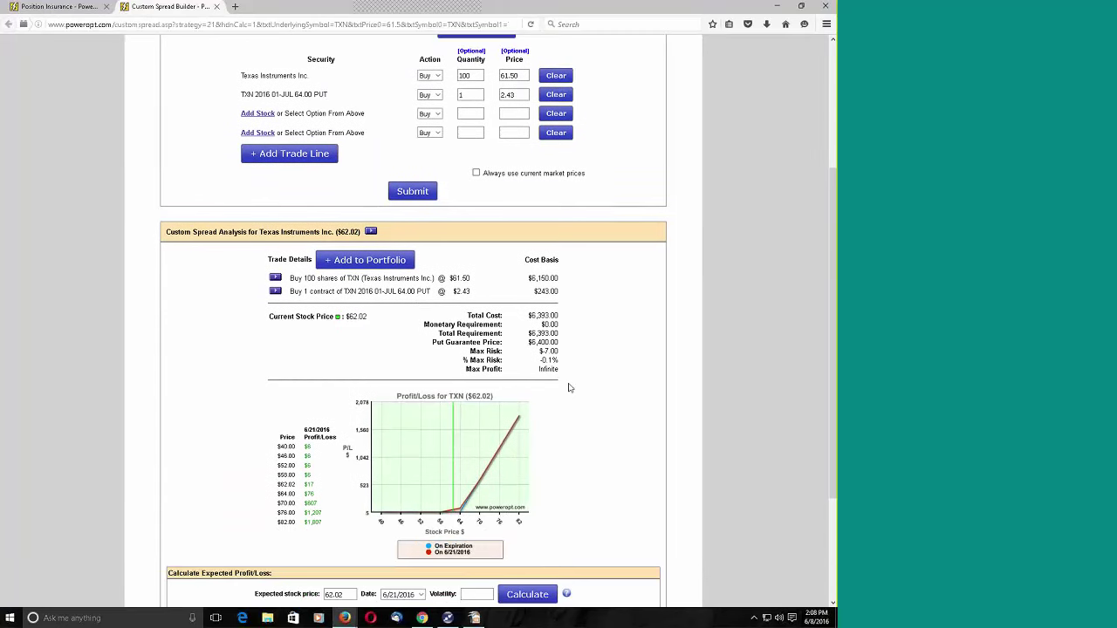
scroll(575, 339, "up", 1)
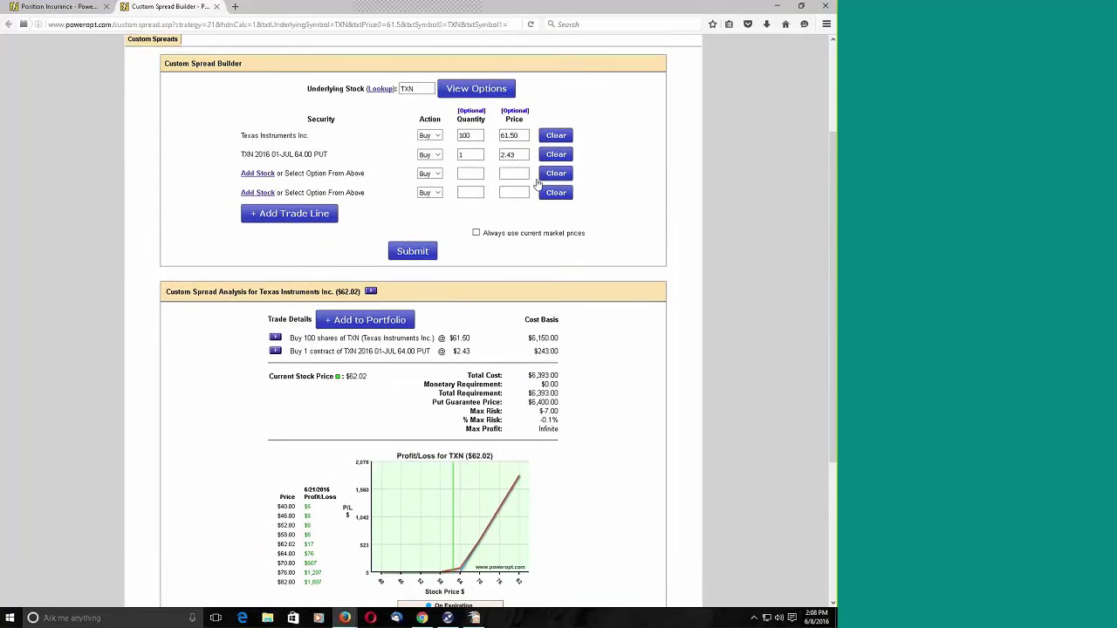
left_click_drag(561, 427, 532, 425)
Add the June 17 2016 63.00 call from TXN's option chain to the custom spread
left_click(475, 88)
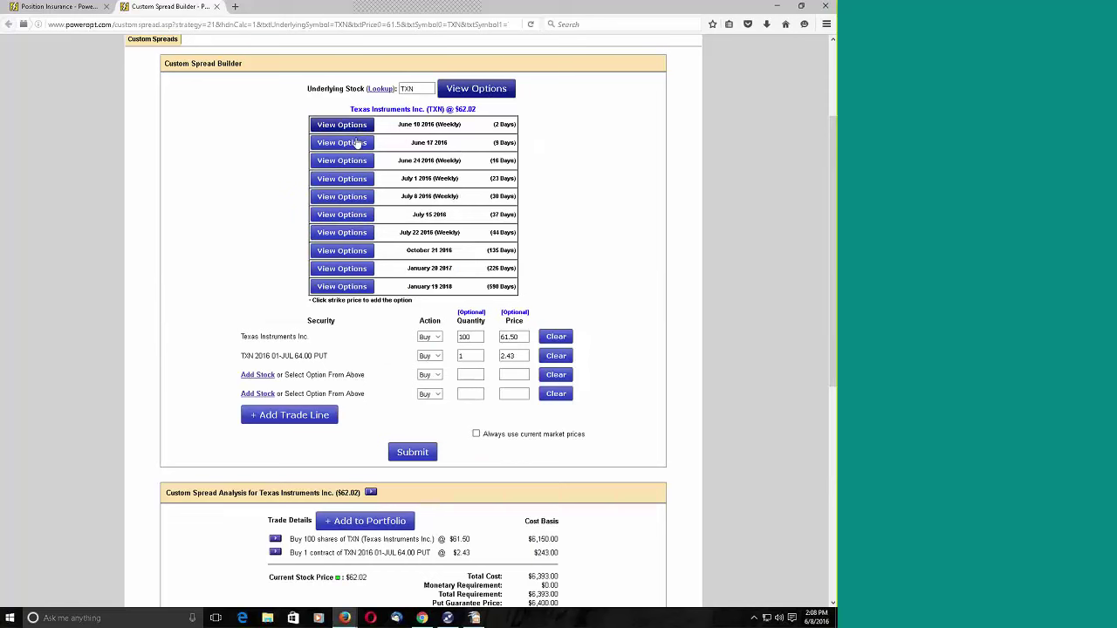
left_click(341, 142)
scroll(494, 397, "down", 6)
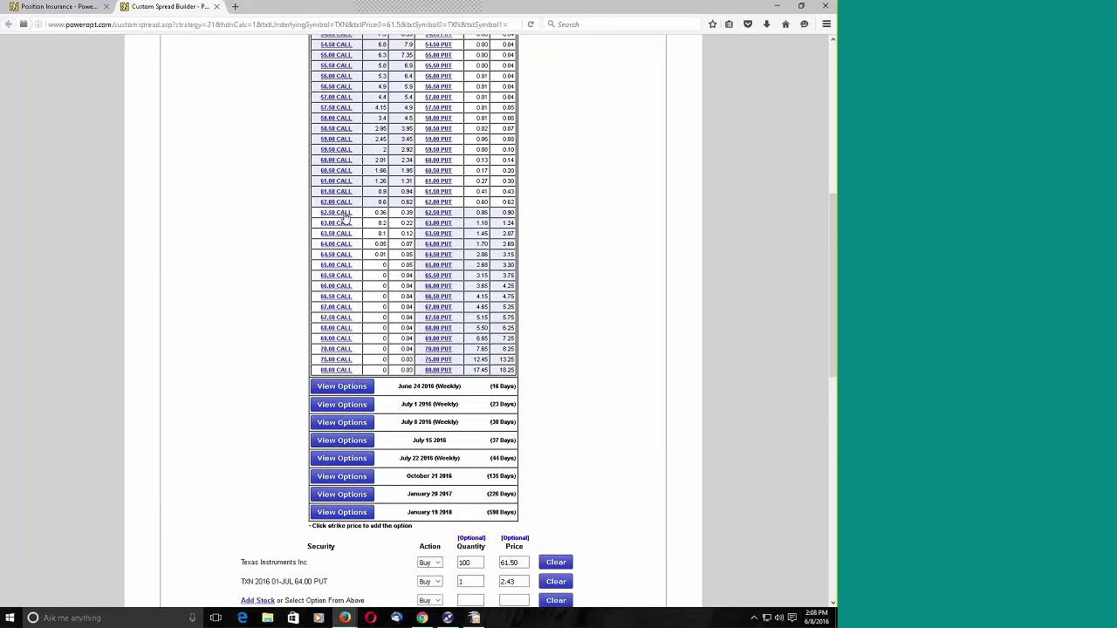
left_click(347, 223)
Set the 63.00 call to Sell with quantity 1, submit the spread, and review its maximum risk percentage and profit/loss chart
scroll(356, 232, "down", 5)
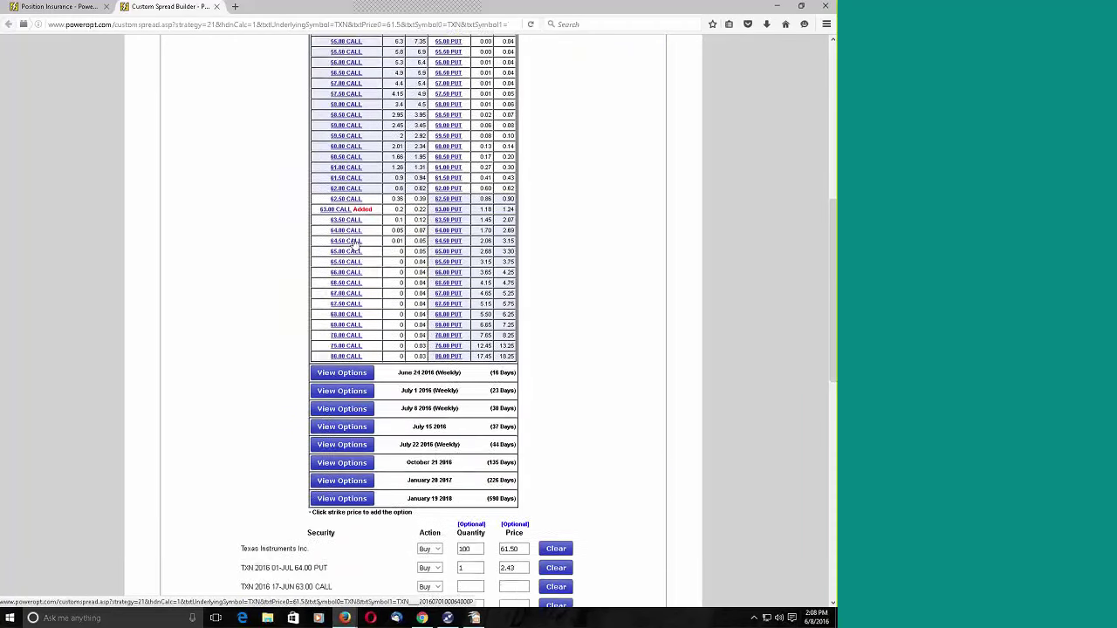
left_click(429, 360)
left_click(434, 382)
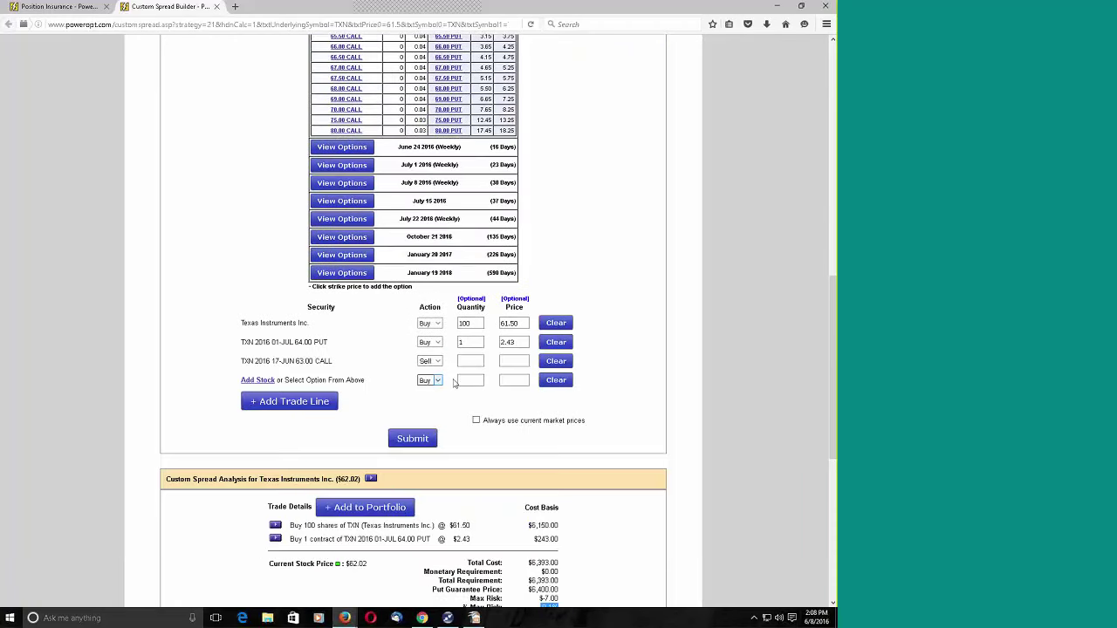
left_click(471, 361)
type("1")
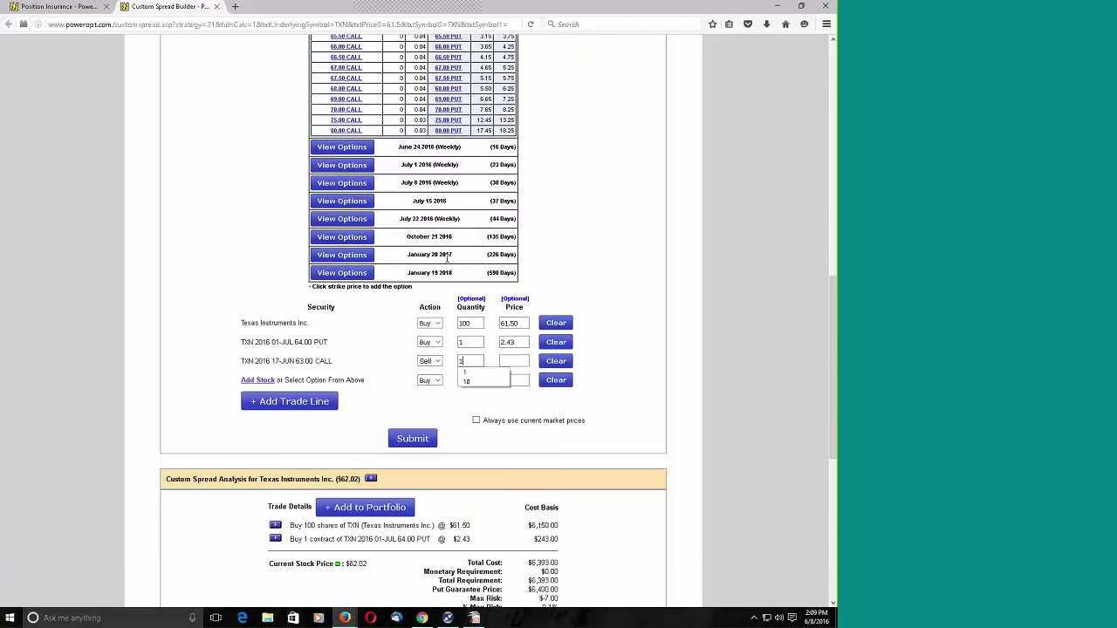
left_click(412, 439)
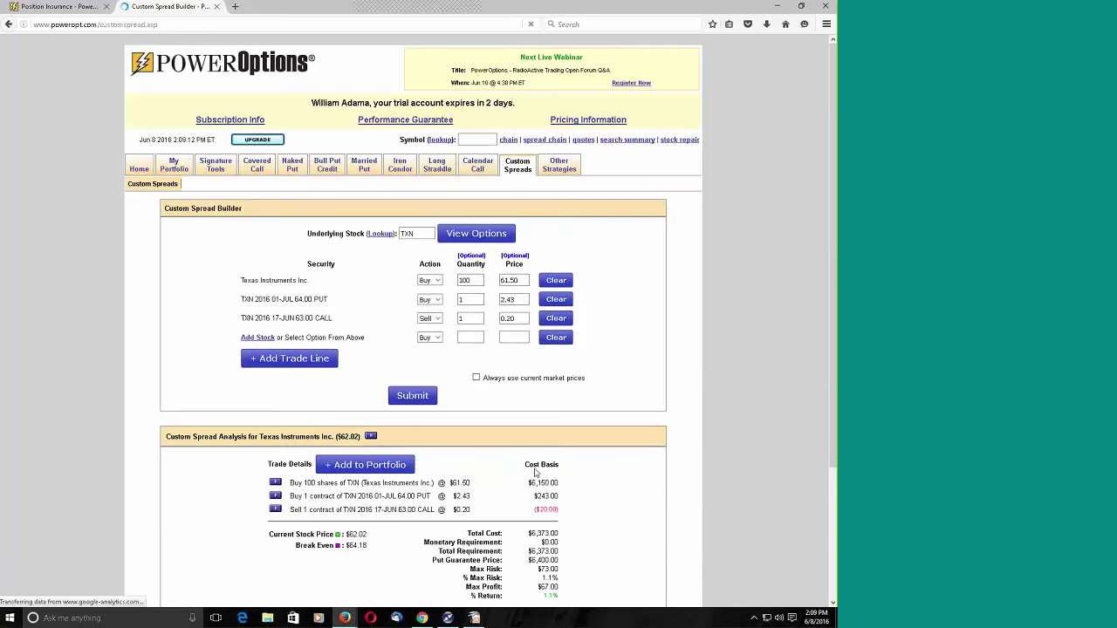
scroll(534, 475, "down", 4)
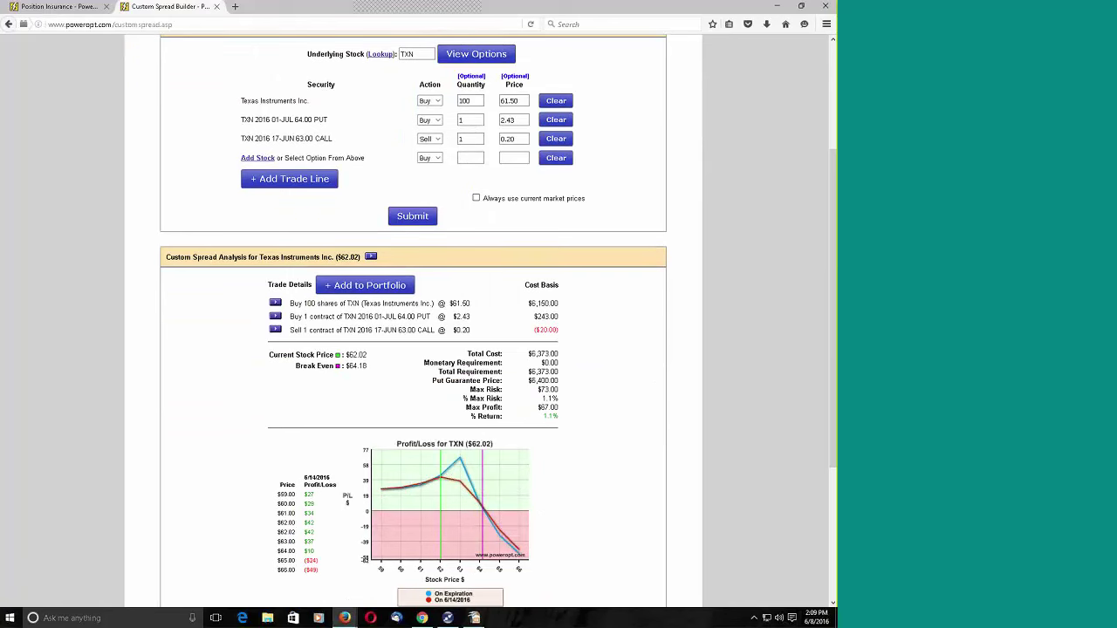
left_click_drag(563, 400, 536, 403)
mouse_move(461, 462)
scroll(541, 418, "up", 3)
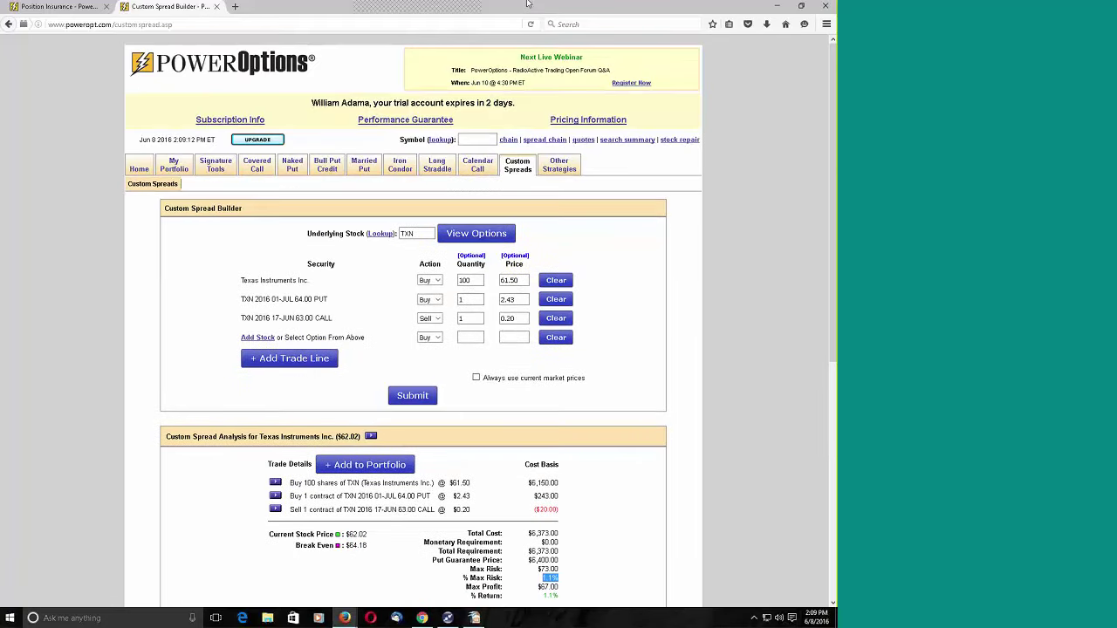
Replace Calendar Call with Long Call in the strategy menu configuration and save it
left_click(572, 167)
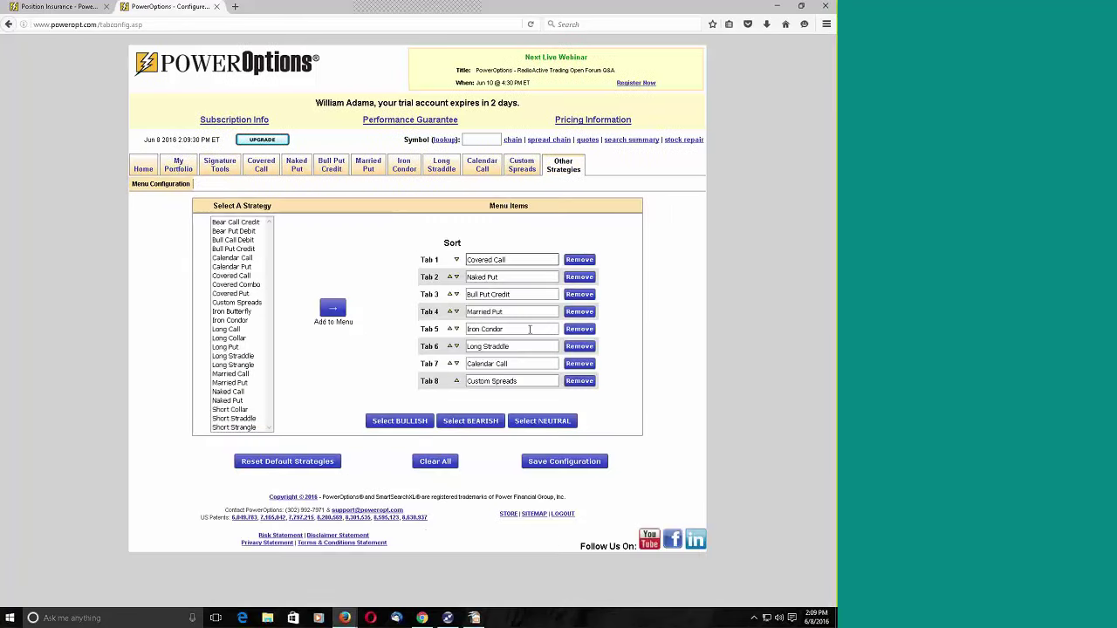
left_click(580, 363)
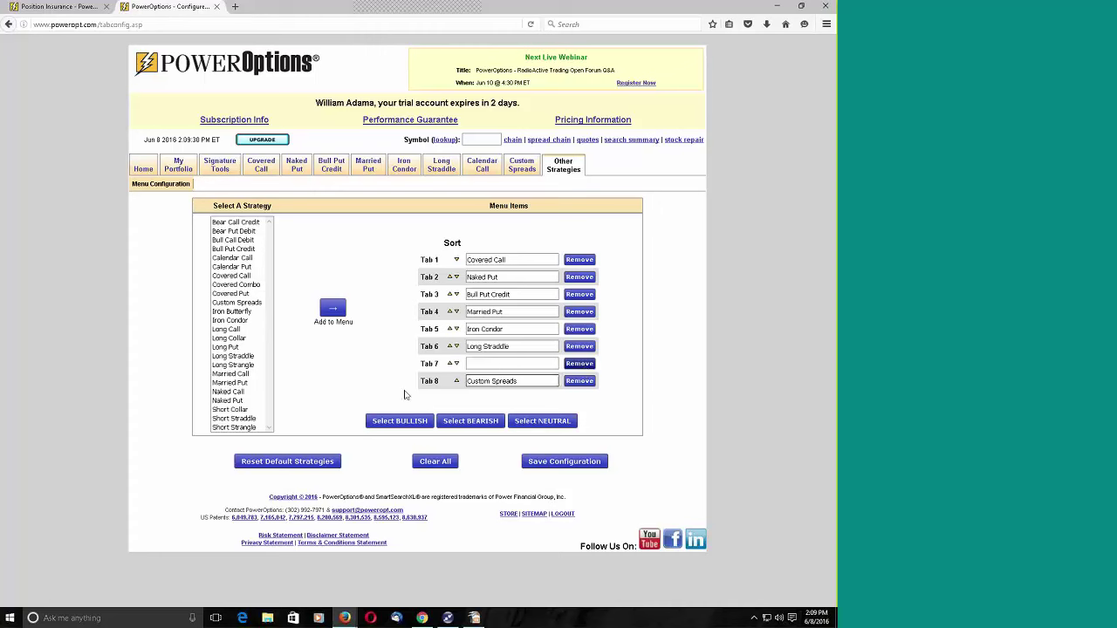
double_click(241, 330)
left_click(588, 464)
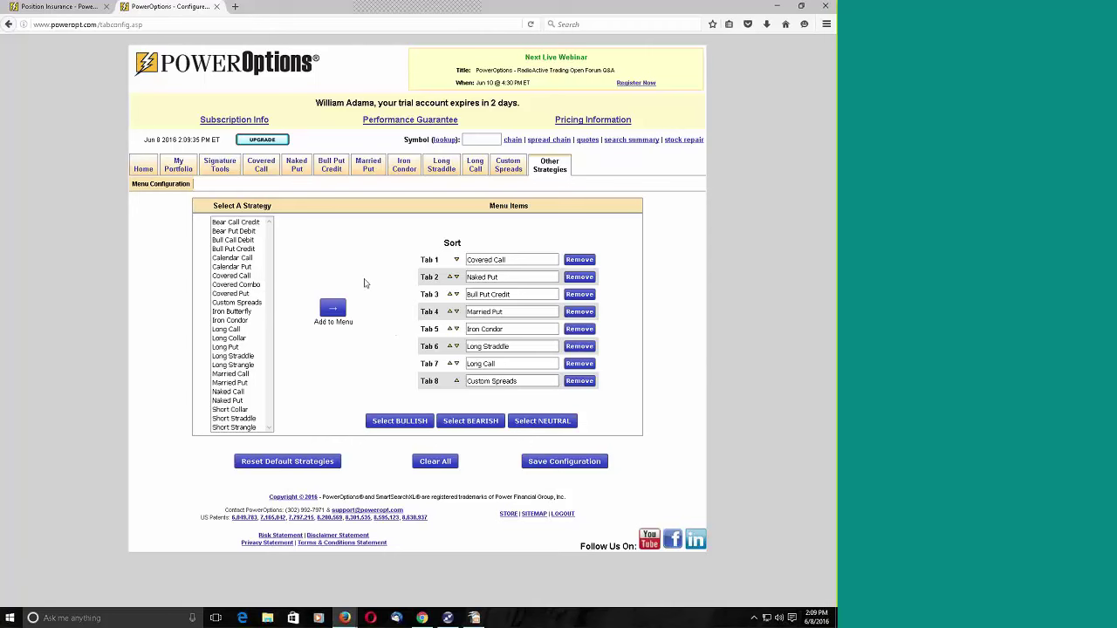
Run the Long Option Finder for GOOGL with expected price 795, investment amount 3000 and expected date 06/30/2016
mouse_move(476, 171)
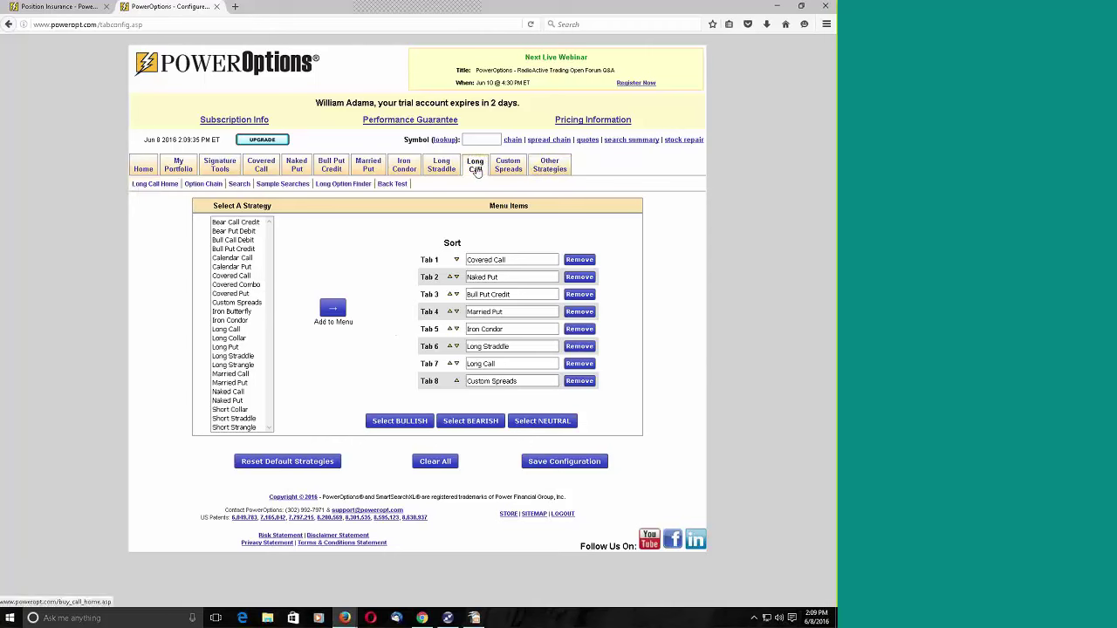
left_click(339, 185)
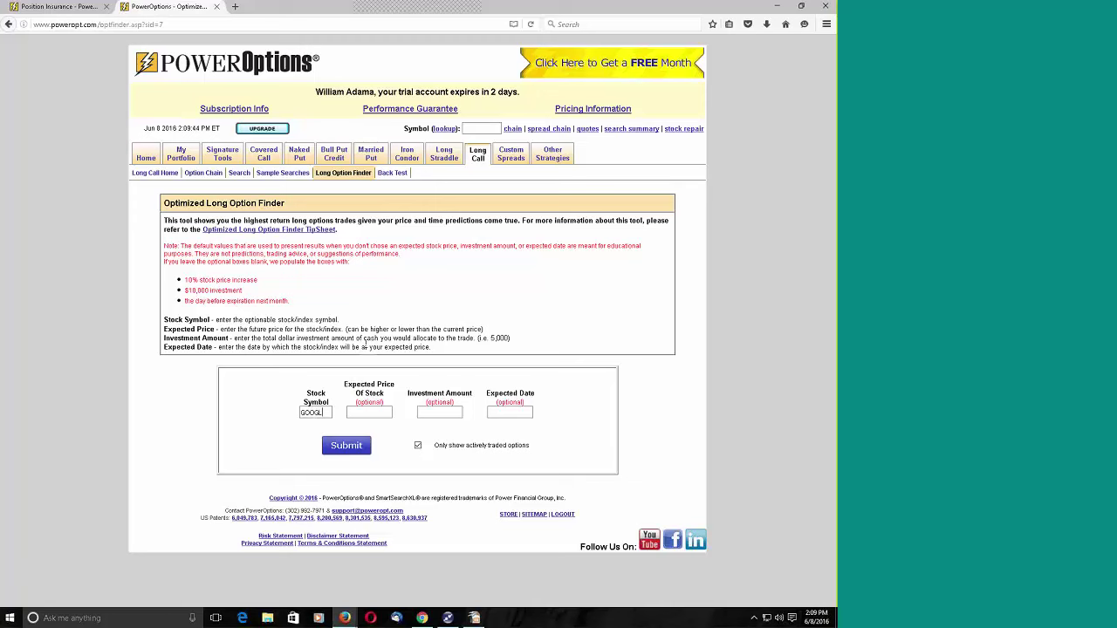
left_click(372, 406)
left_click(443, 412)
type("3000")
left_click(501, 410)
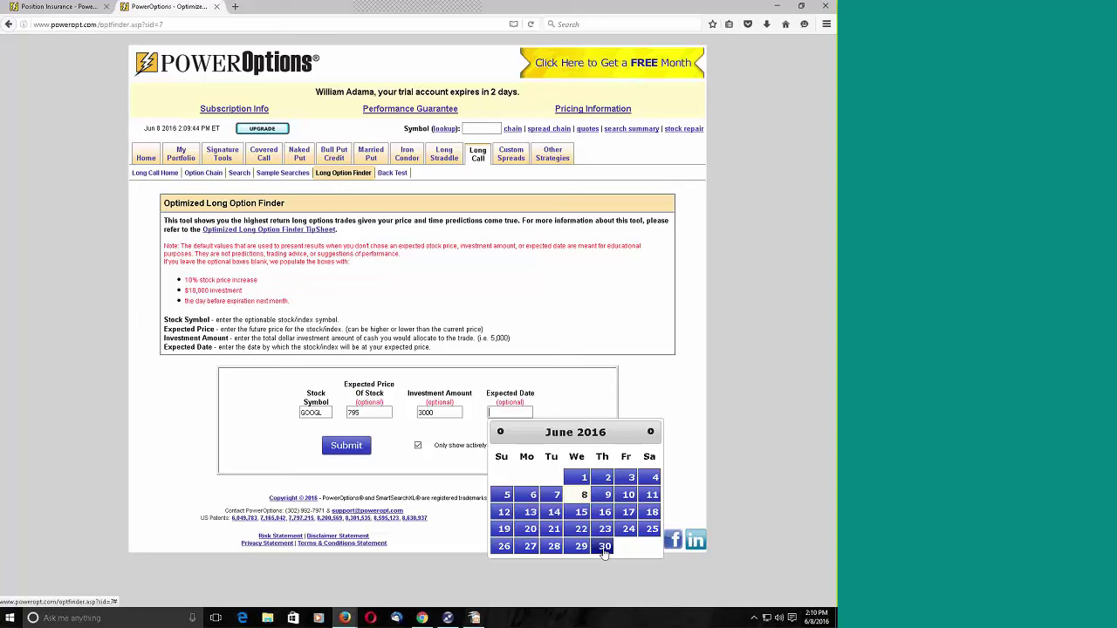
left_click(604, 546)
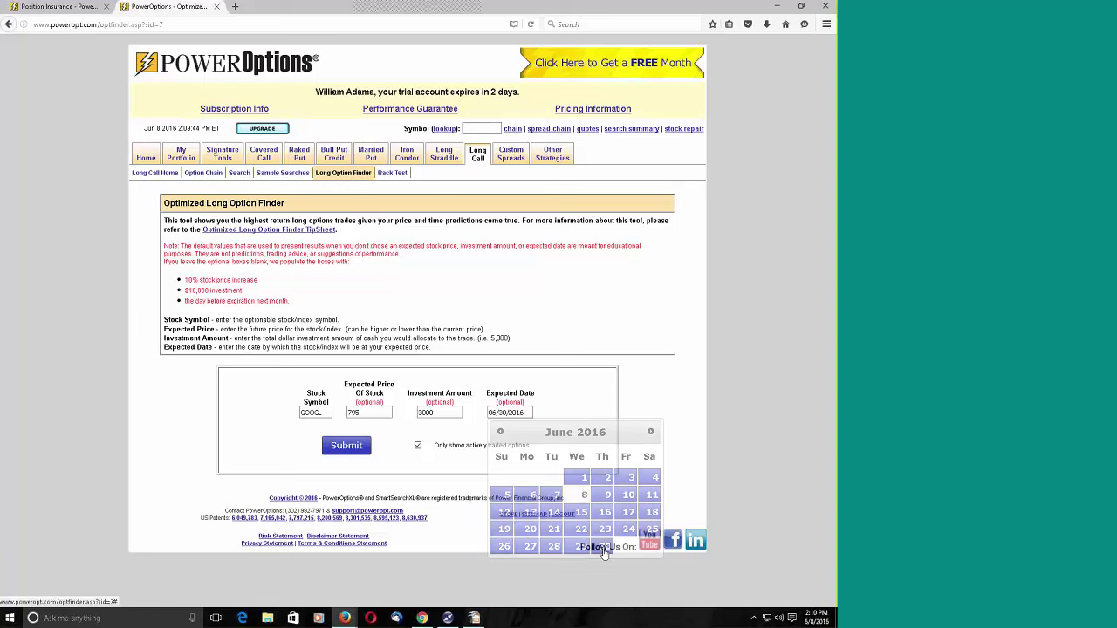
left_click(345, 445)
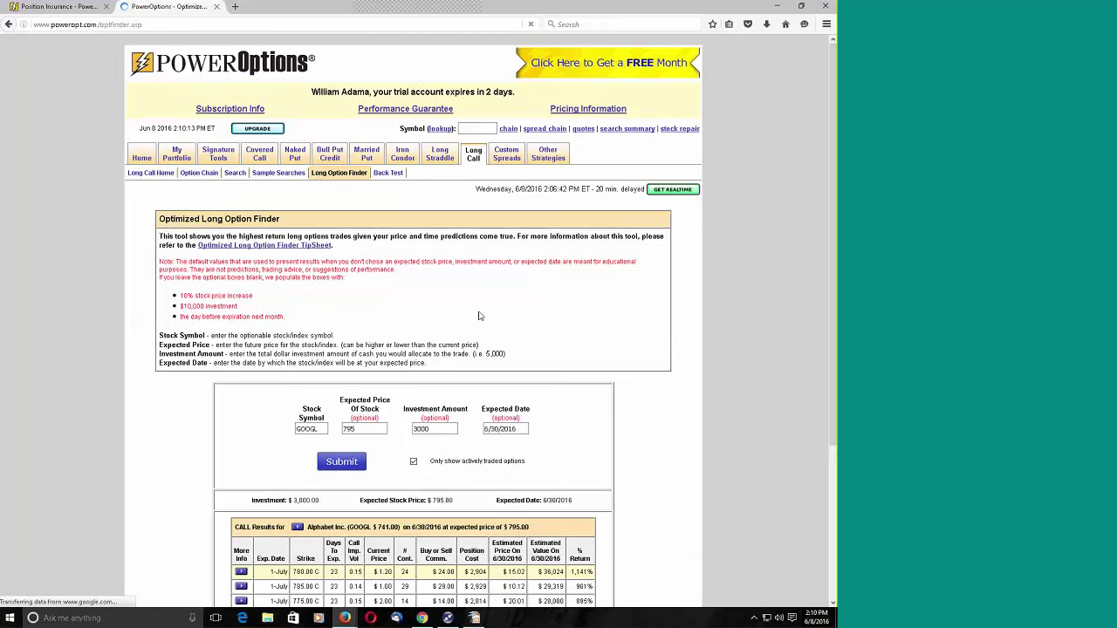
Mark in green the expected date, the expected stock price, and the top call's current price, estimated price and percent return
scroll(404, 441, "down", 2)
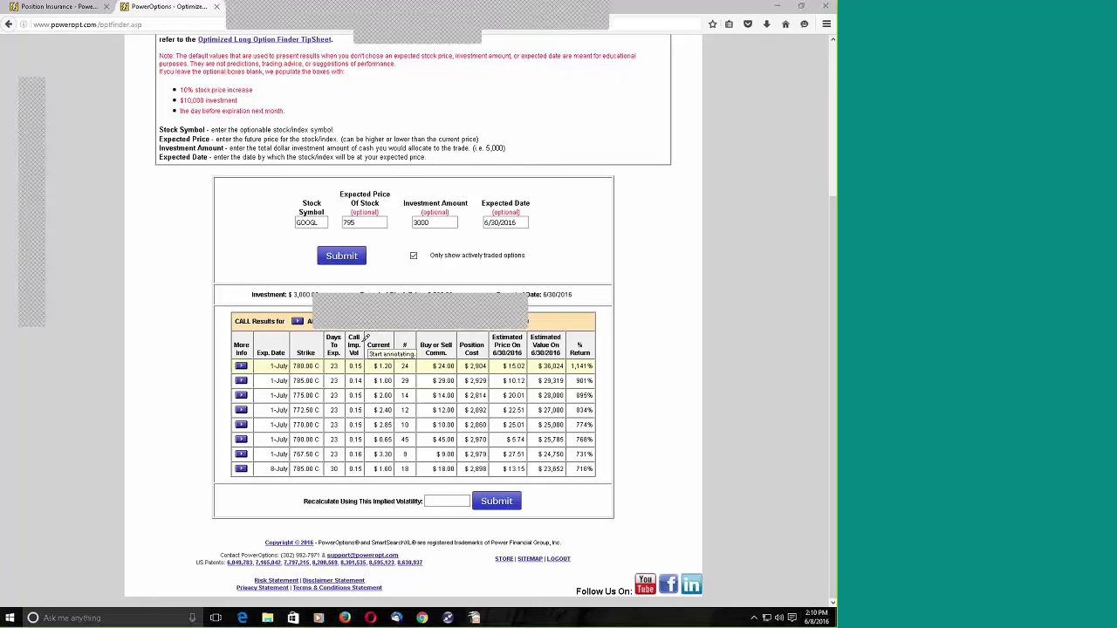
mouse_move(387, 340)
left_mouse_down()
mouse_move(366, 359)
mouse_move(405, 370)
mouse_move(388, 338)
left_mouse_up()
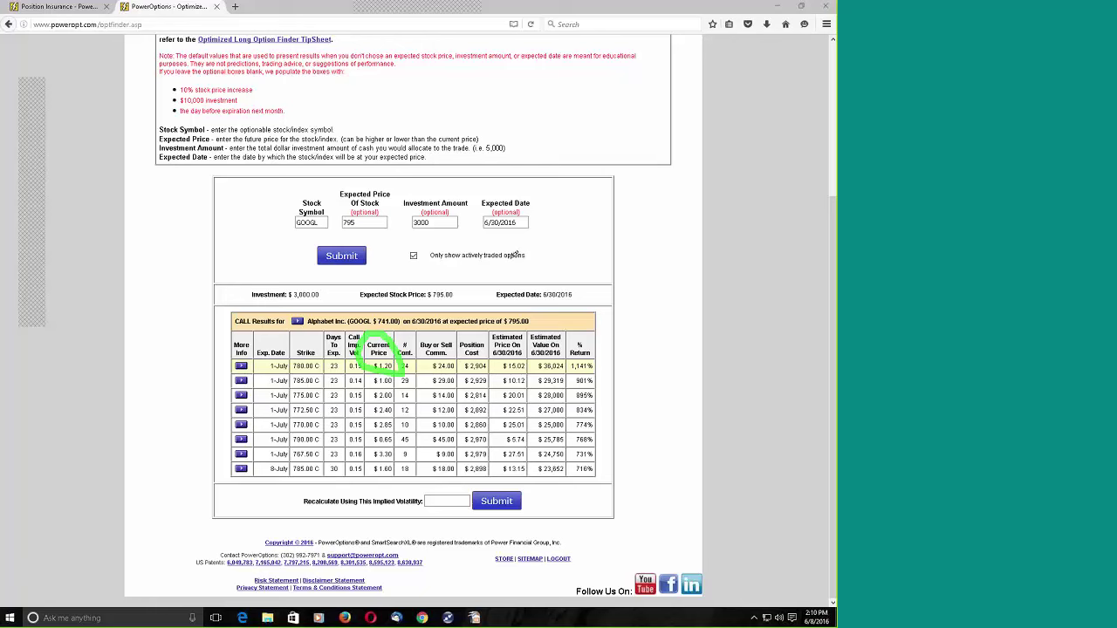
left_click_drag(517, 225, 516, 248)
left_click_drag(360, 226, 362, 248)
mouse_move(527, 350)
left_mouse_down()
mouse_move(492, 374)
mouse_move(531, 372)
mouse_move(528, 353)
left_mouse_up()
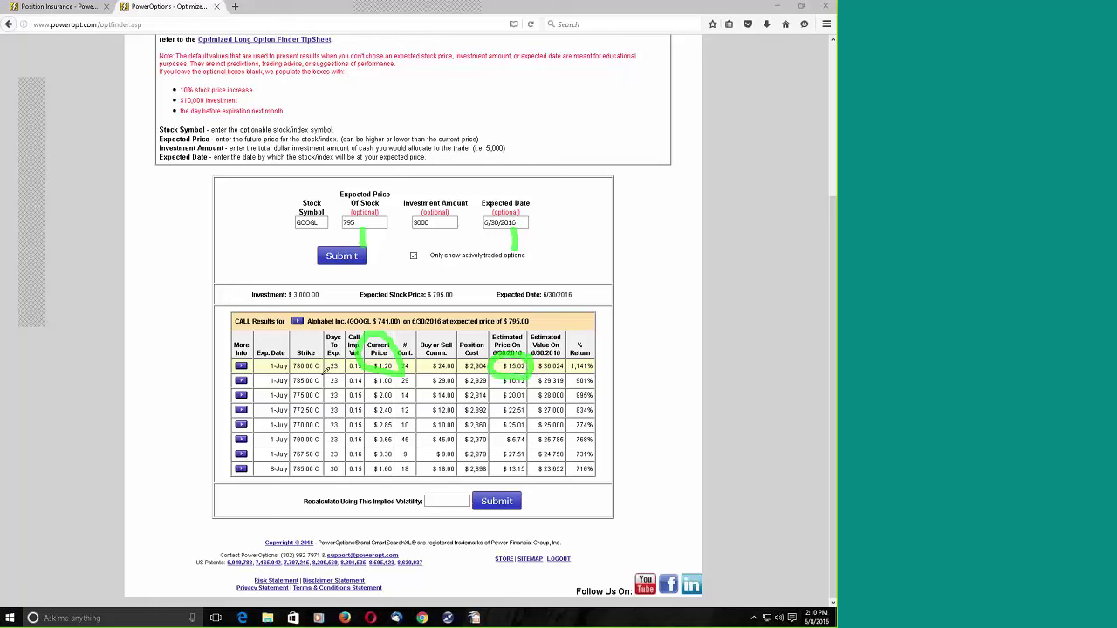
mouse_move(599, 353)
left_mouse_down()
mouse_move(582, 346)
mouse_move(565, 372)
mouse_move(600, 365)
mouse_move(597, 348)
left_mouse_up()
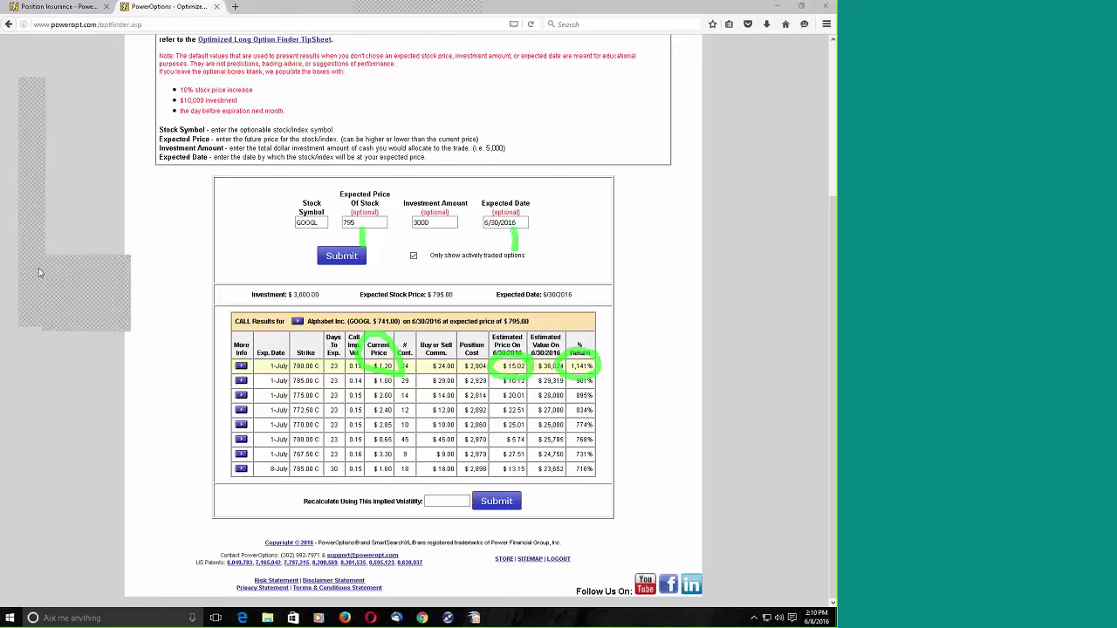
Clear the green markings and open the Spread Chain tool for the Bull Put Credit strategy
key("e")
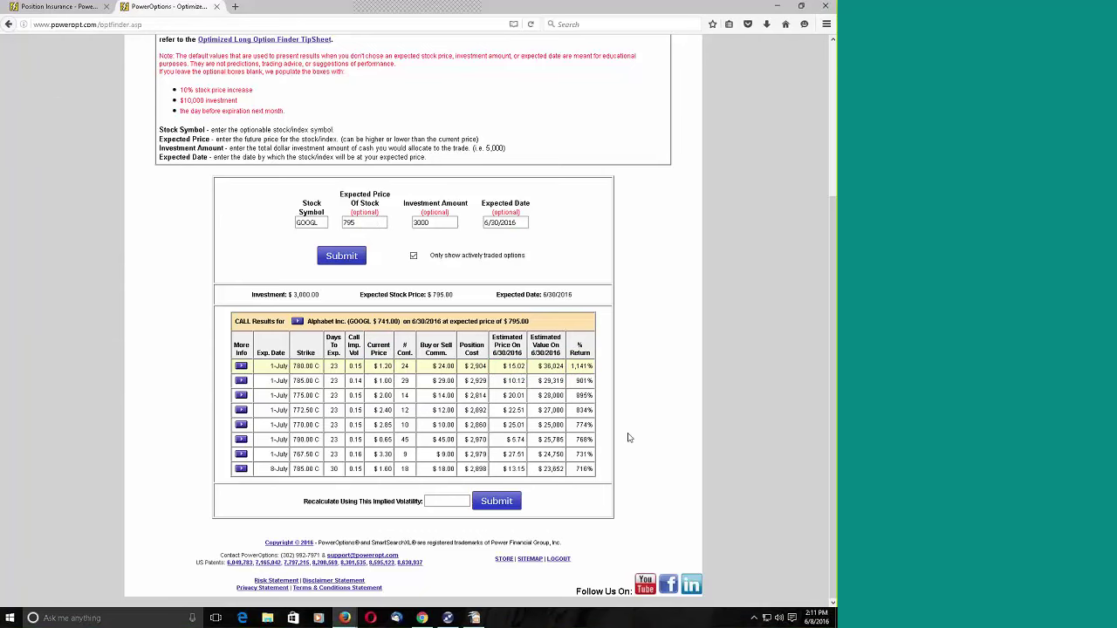
scroll(626, 443, "up", 5)
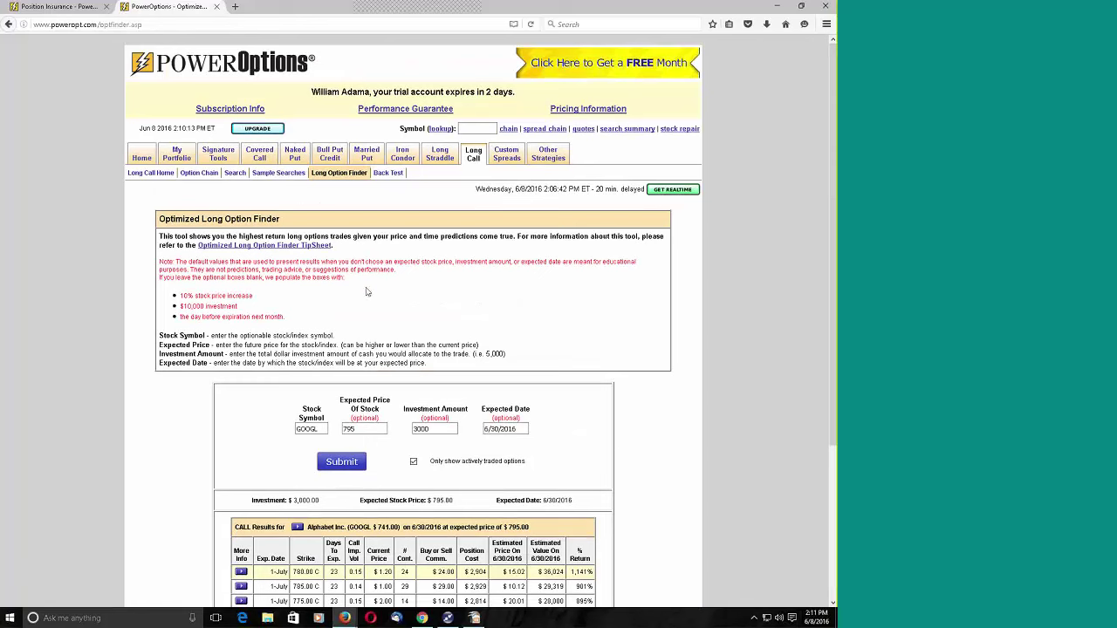
mouse_move(318, 157)
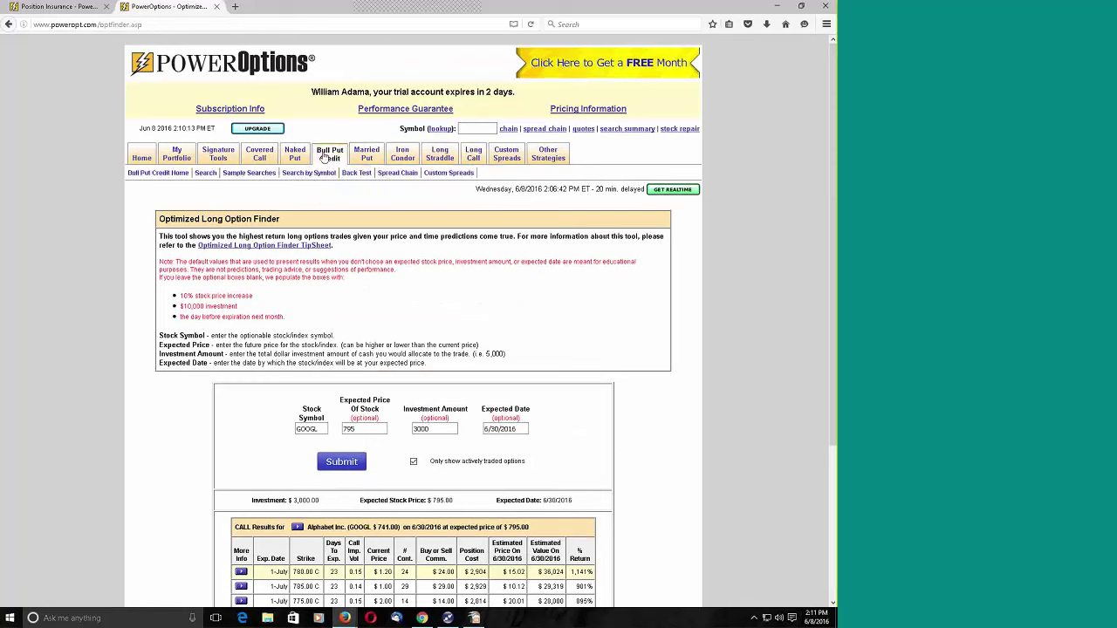
left_click(398, 173)
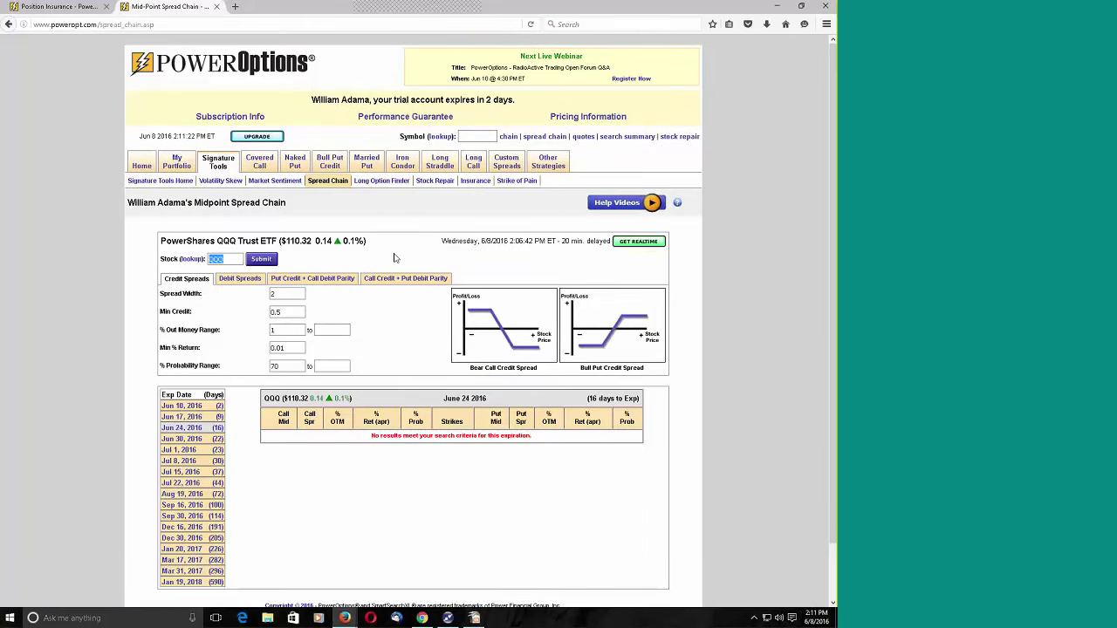
scroll(393, 259, "down", 2)
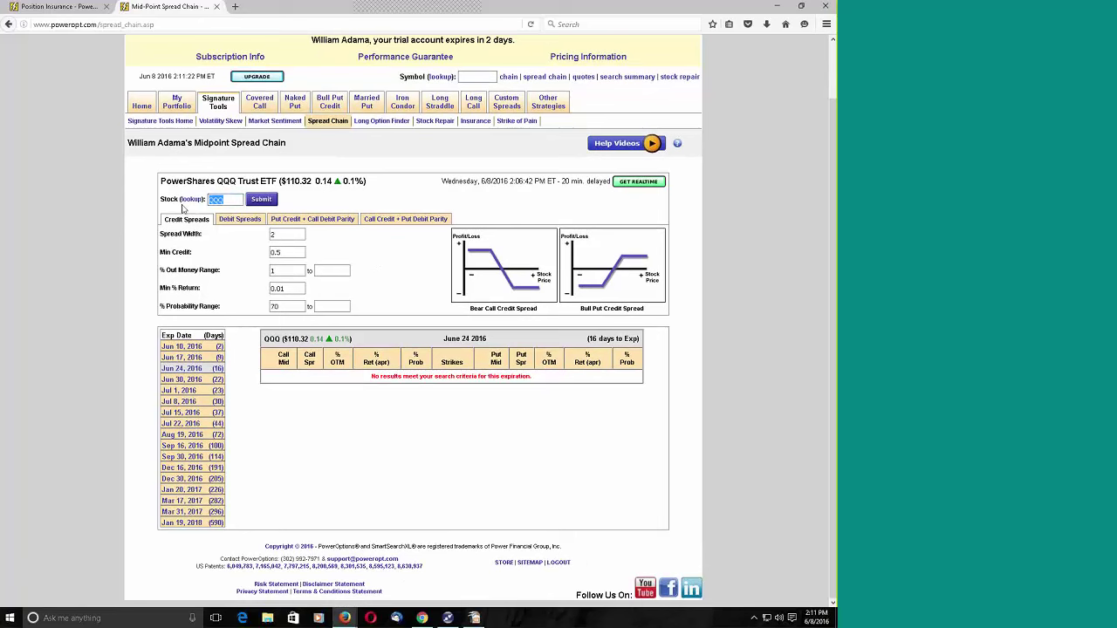
Switch the spread chain to Put Credit + Call Debit Parity and enter AMZN as the stock
key("BackSpace")
left_click(312, 219)
left_click_drag(245, 259, 205, 256)
key("BackSpace")
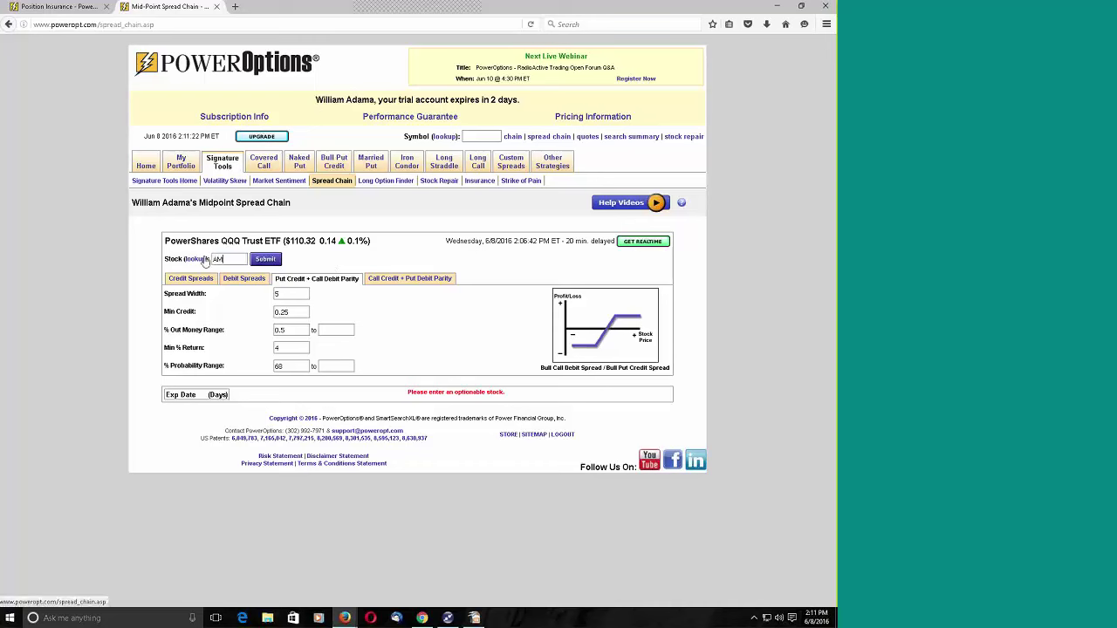
Set spread width 10, minimum credit 0.85, minimum return 9% and minimum probability 75, and submit the AMZN parity search
left_click(289, 295)
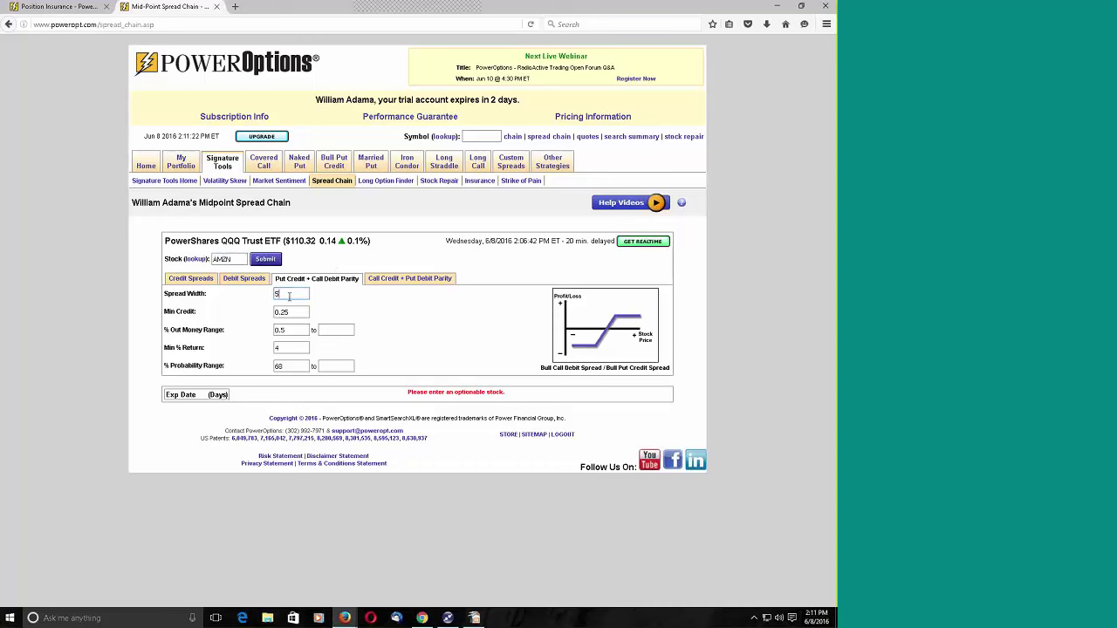
left_click(288, 311)
type("85")
key("Tab")
left_click(298, 351)
type("9")
left_click_drag(297, 366, 265, 368)
key("BackSpace")
left_click(268, 261)
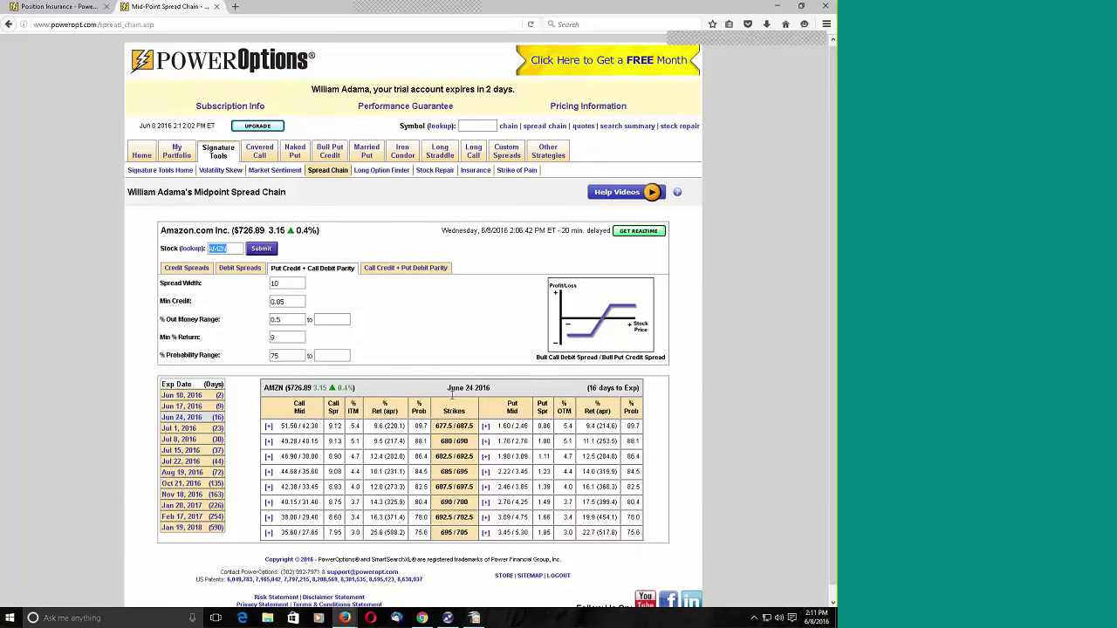
Show the AMZN parity spreads expiring Jun 17, 2016 and go over the search criteria
scroll(397, 435, "down", 1)
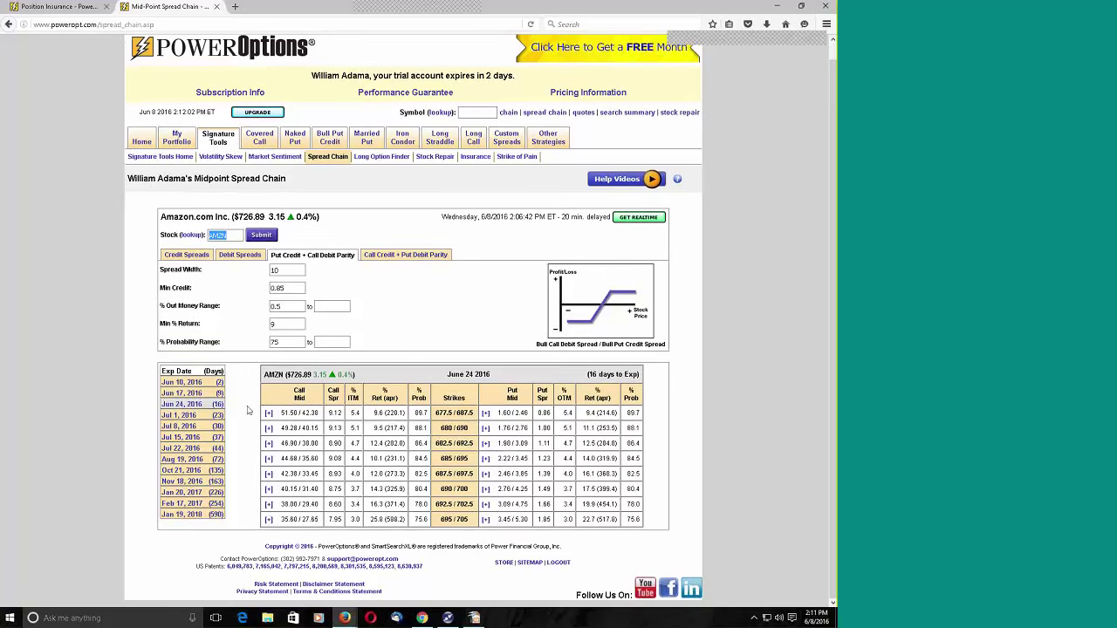
left_click(209, 395)
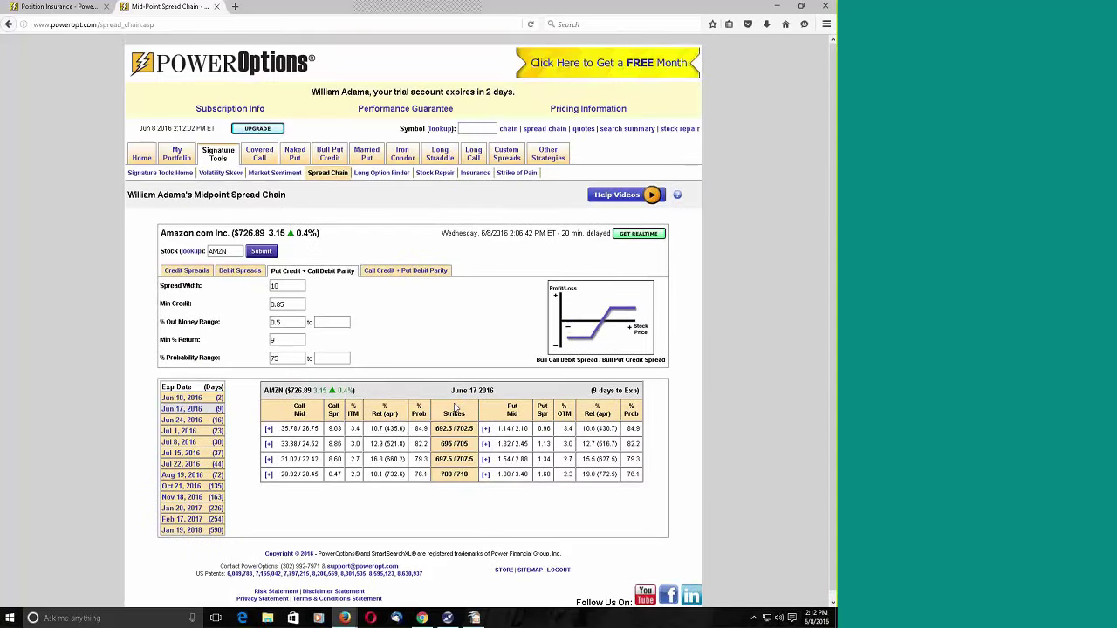
scroll(451, 489, "down", 1)
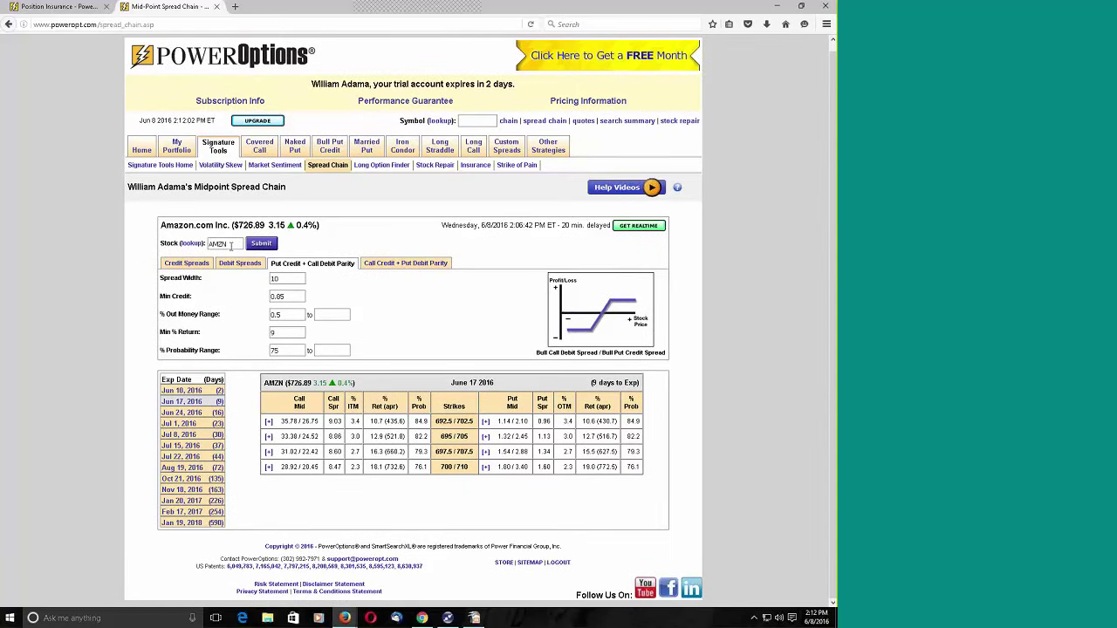
double_click(281, 277)
key("Tab")
key("Tab")
left_click(278, 350)
type("75")
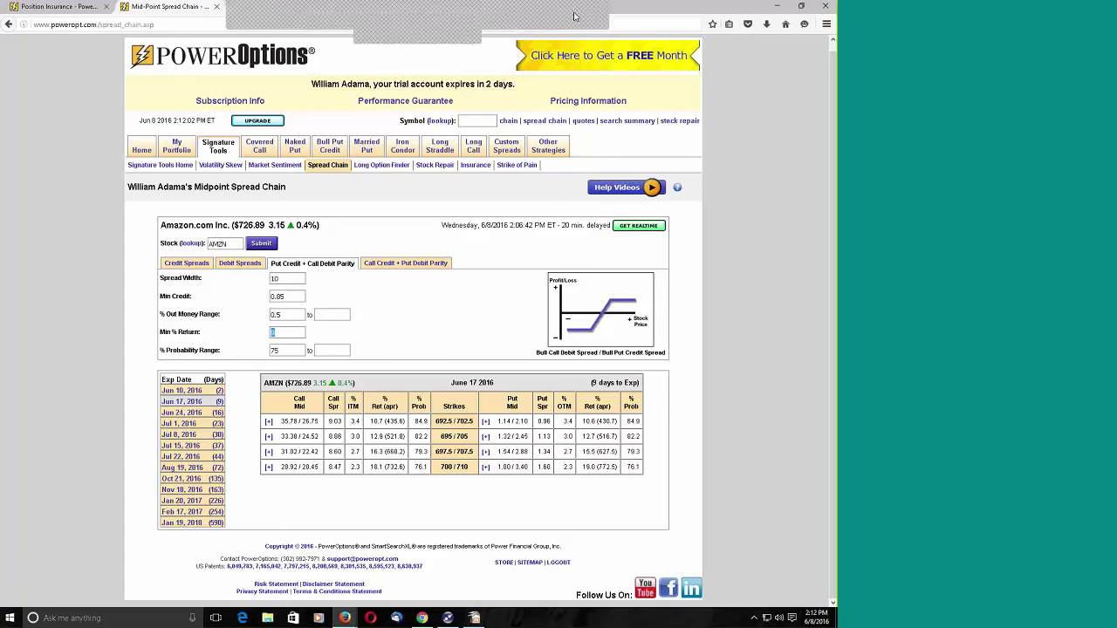
Mark in green the 692.5/702.5 strikes with their put credit and call return, and the 697.5/707.5 strikes with both returns
left_click(575, 15)
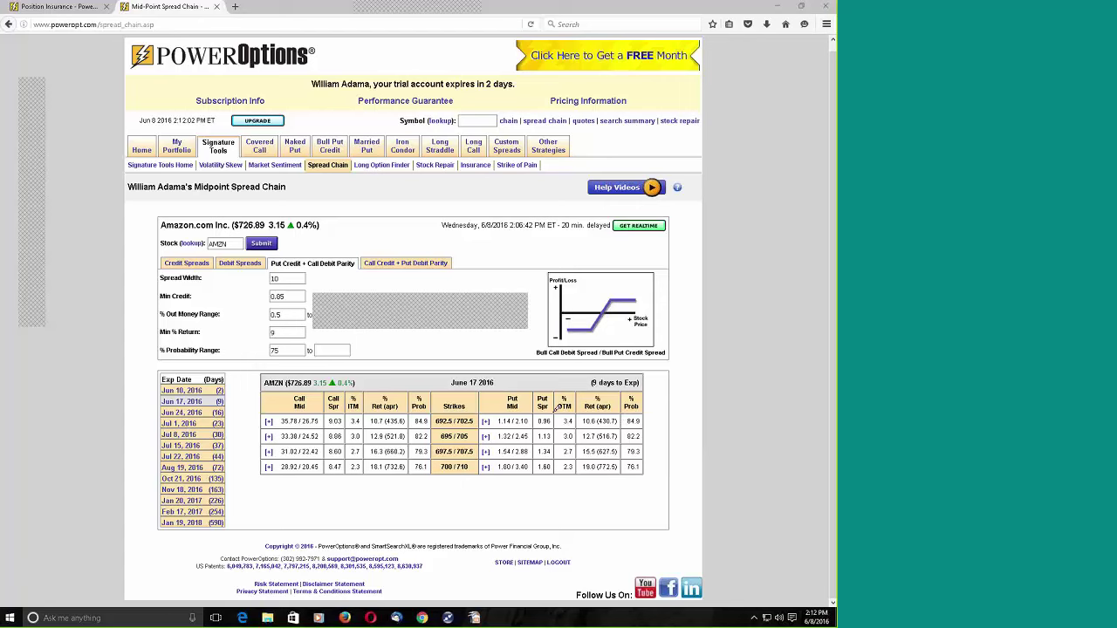
mouse_move(472, 408)
left_mouse_down()
mouse_move(424, 417)
mouse_move(467, 431)
mouse_move(483, 410)
left_mouse_up()
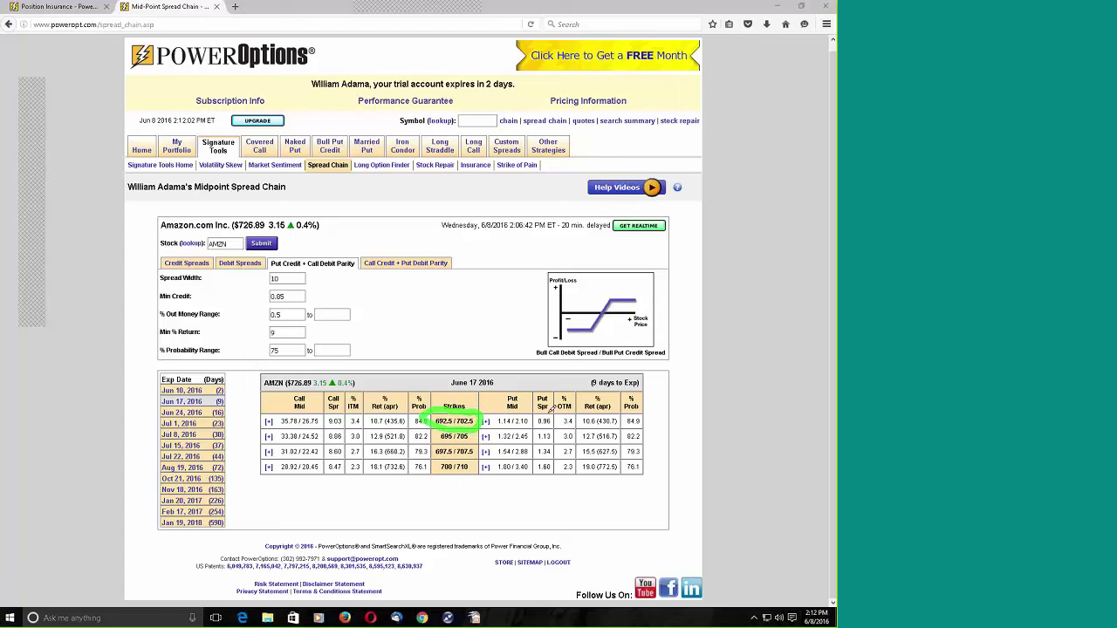
mouse_move(552, 407)
left_mouse_down()
mouse_move(530, 411)
mouse_move(541, 431)
mouse_move(561, 419)
mouse_move(554, 410)
left_mouse_up()
mouse_move(403, 410)
left_mouse_down()
mouse_move(382, 404)
mouse_move(362, 422)
mouse_move(388, 432)
mouse_move(415, 425)
left_mouse_up()
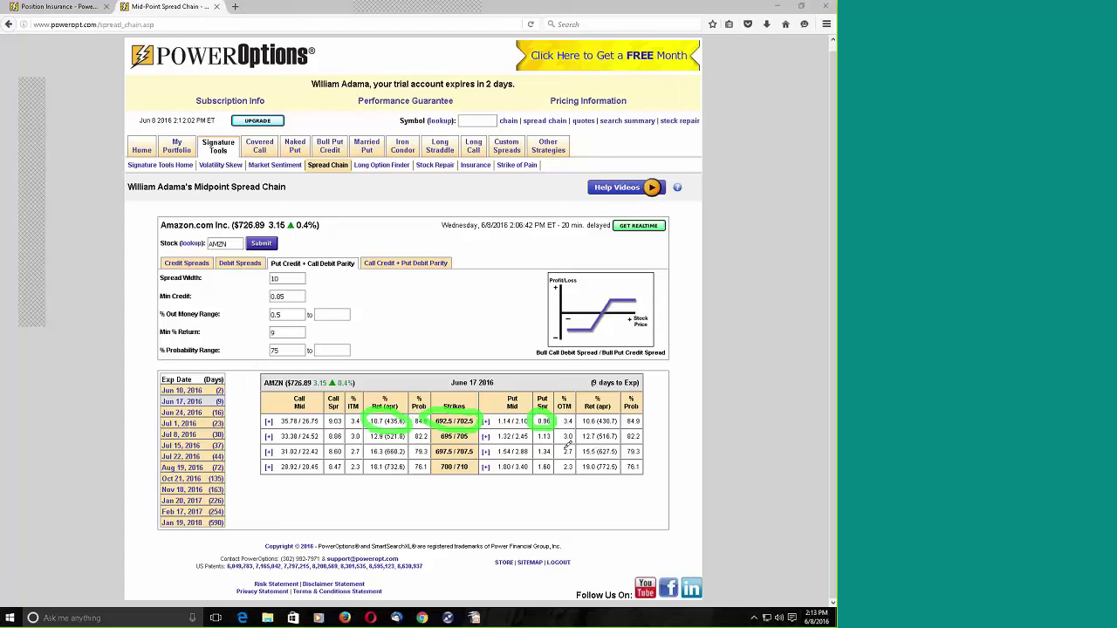
left_click_drag(434, 458, 476, 459)
mouse_move(578, 446)
left_mouse_down()
mouse_move(602, 461)
mouse_move(633, 453)
left_mouse_up()
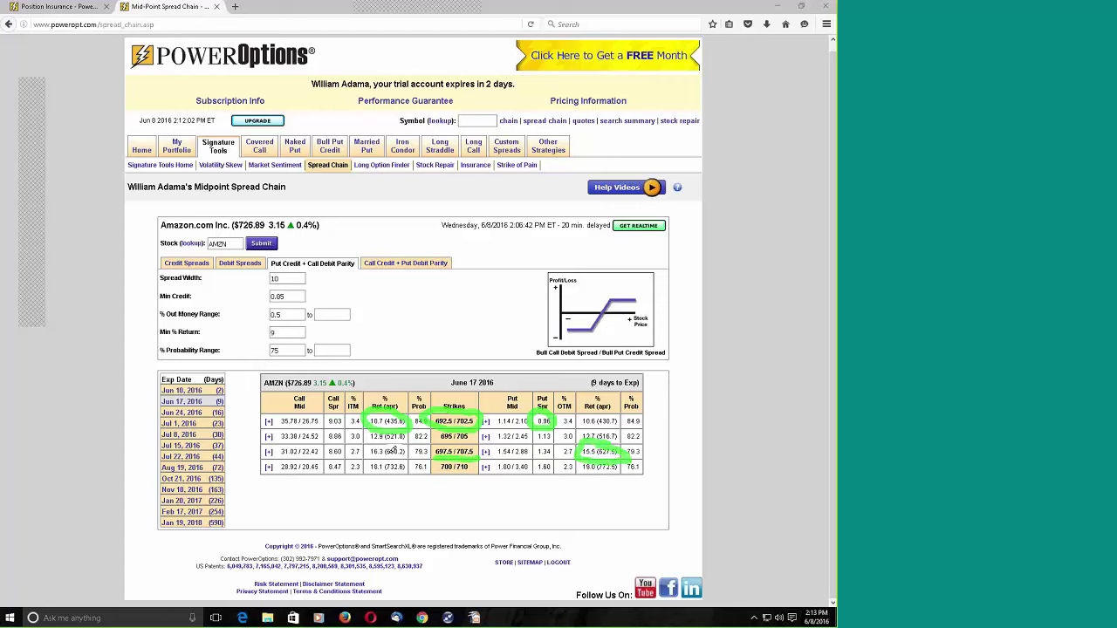
mouse_move(404, 438)
left_mouse_down()
mouse_move(370, 444)
mouse_move(388, 464)
mouse_move(409, 438)
left_mouse_up()
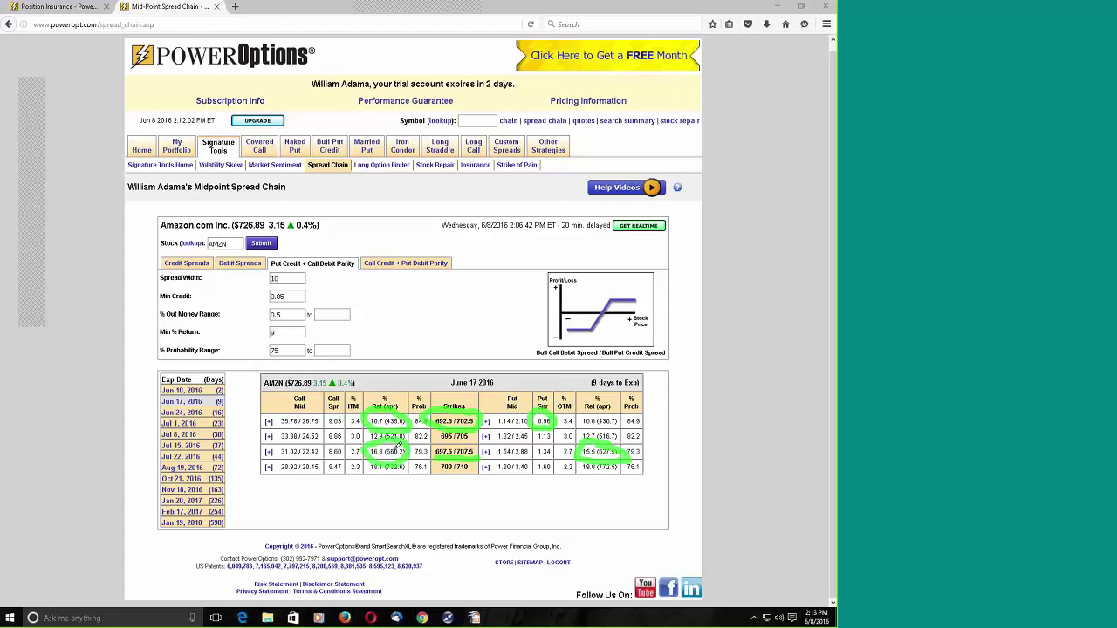
Draw an arrow on the profit/loss chart, tick both parity spread types, bracket the criteria, and clear all markings
mouse_move(616, 287)
left_mouse_down()
mouse_move(674, 278)
mouse_move(693, 295)
mouse_move(668, 310)
left_mouse_up()
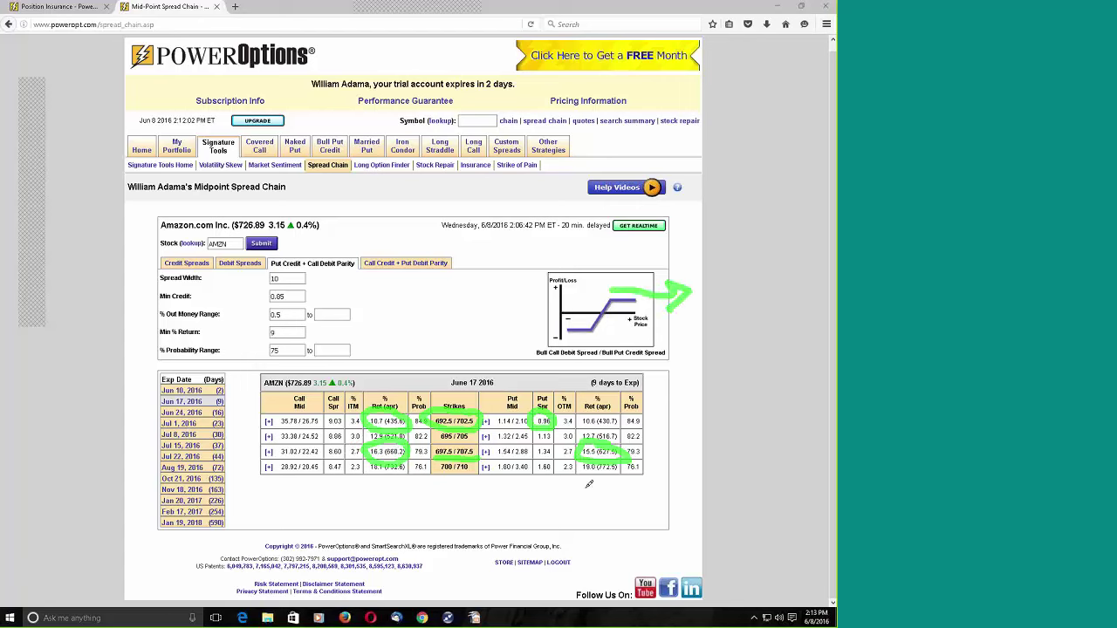
mouse_move(329, 241)
left_mouse_down()
mouse_move(341, 255)
mouse_move(377, 234)
mouse_move(415, 258)
mouse_move(461, 237)
left_mouse_up()
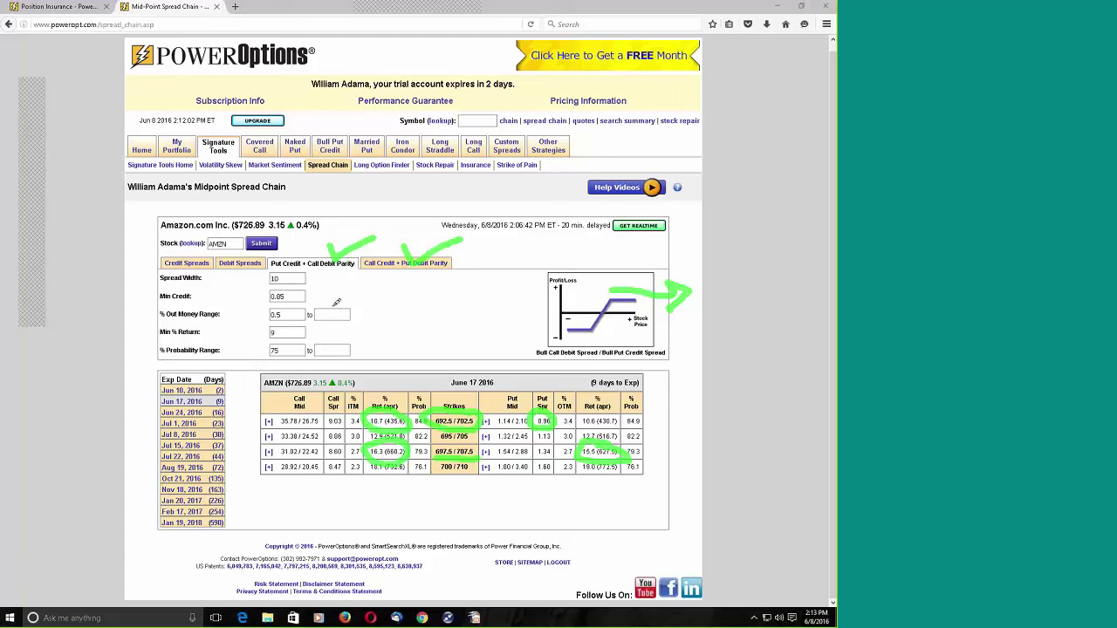
mouse_move(318, 281)
left_mouse_down()
mouse_move(389, 308)
mouse_move(373, 354)
left_mouse_up()
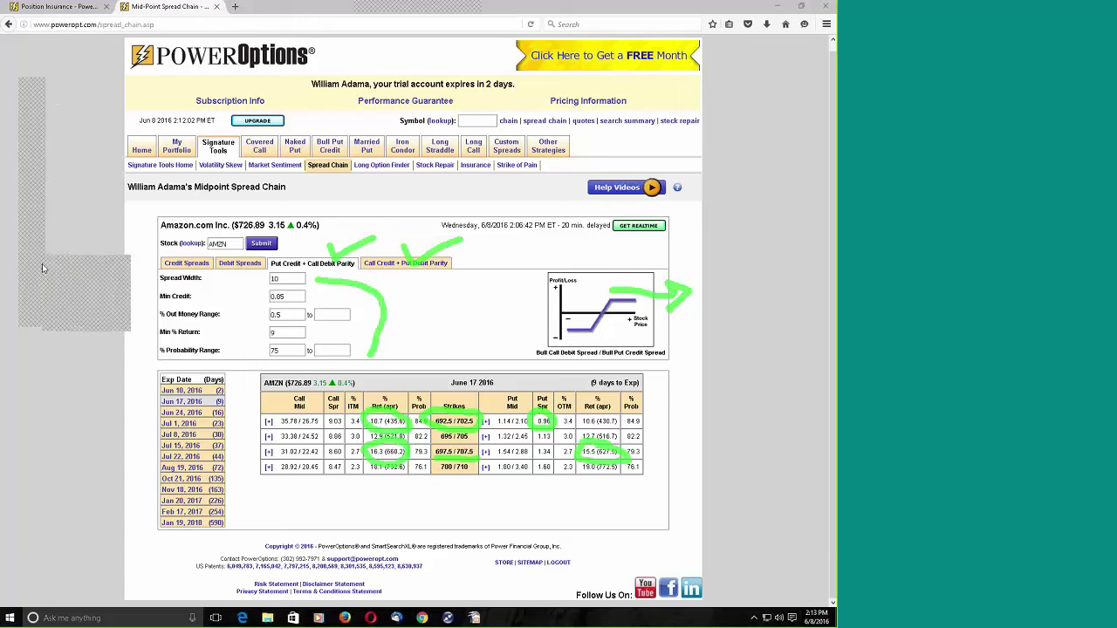
key("Escape")
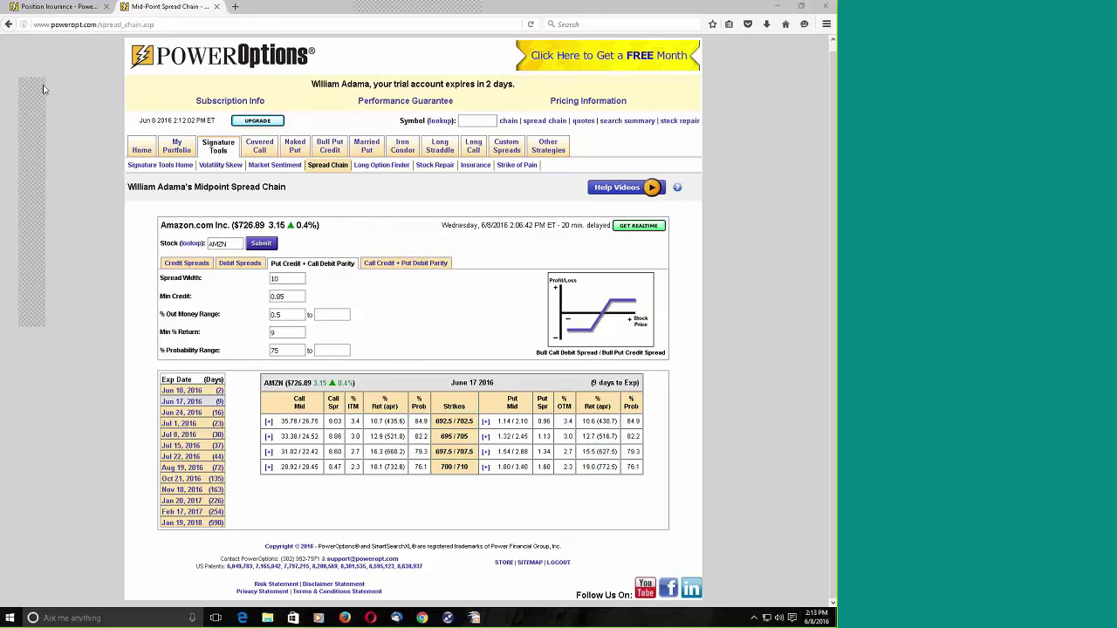
Switch the AMZN chain to Credit Spreads and set spread width 10 and minimum credit 0.85
left_click(167, 265)
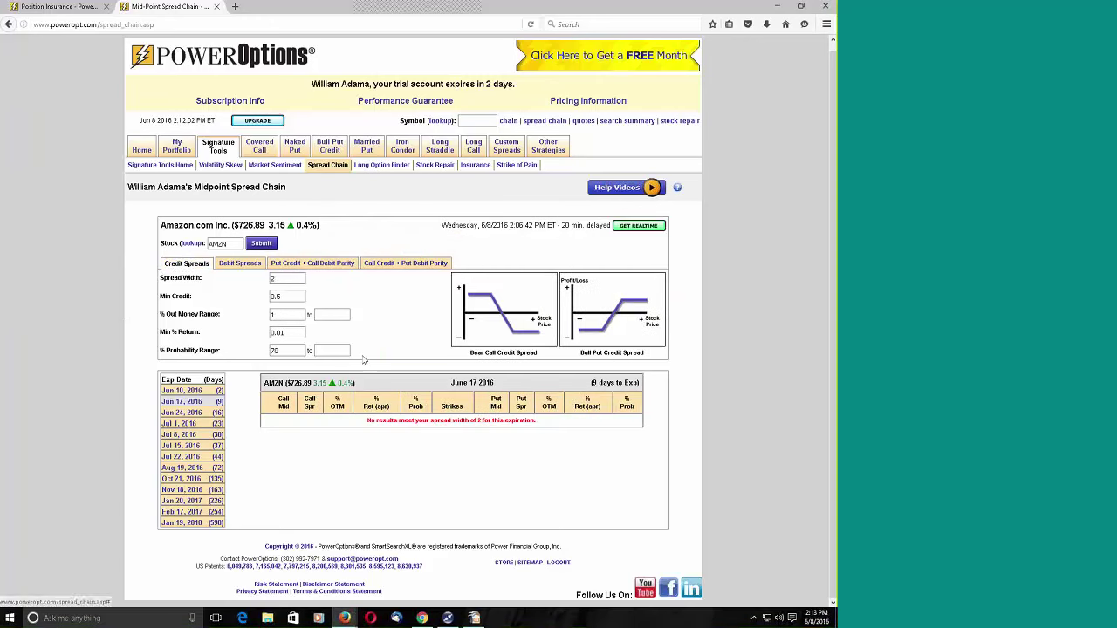
left_click(282, 277)
type("2")
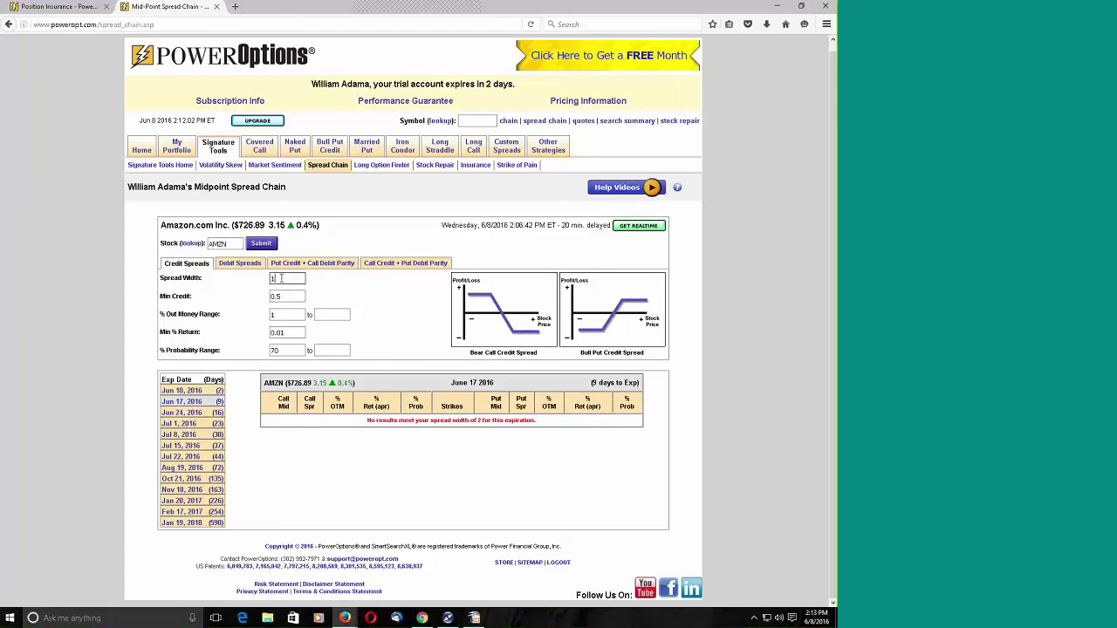
type("0")
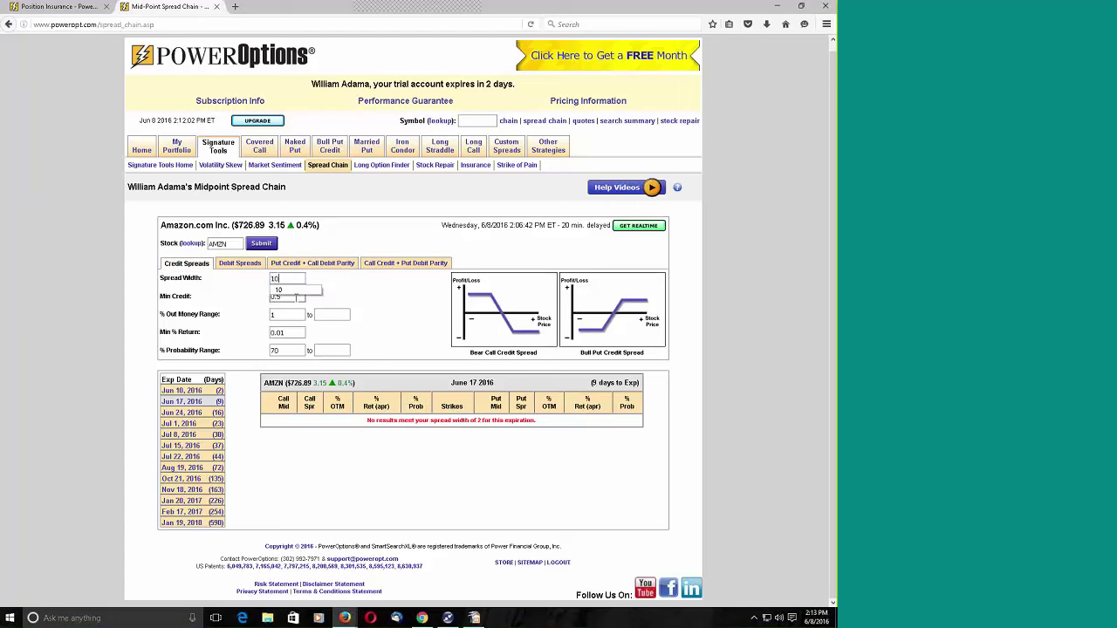
double_click(296, 297)
type("0.85")
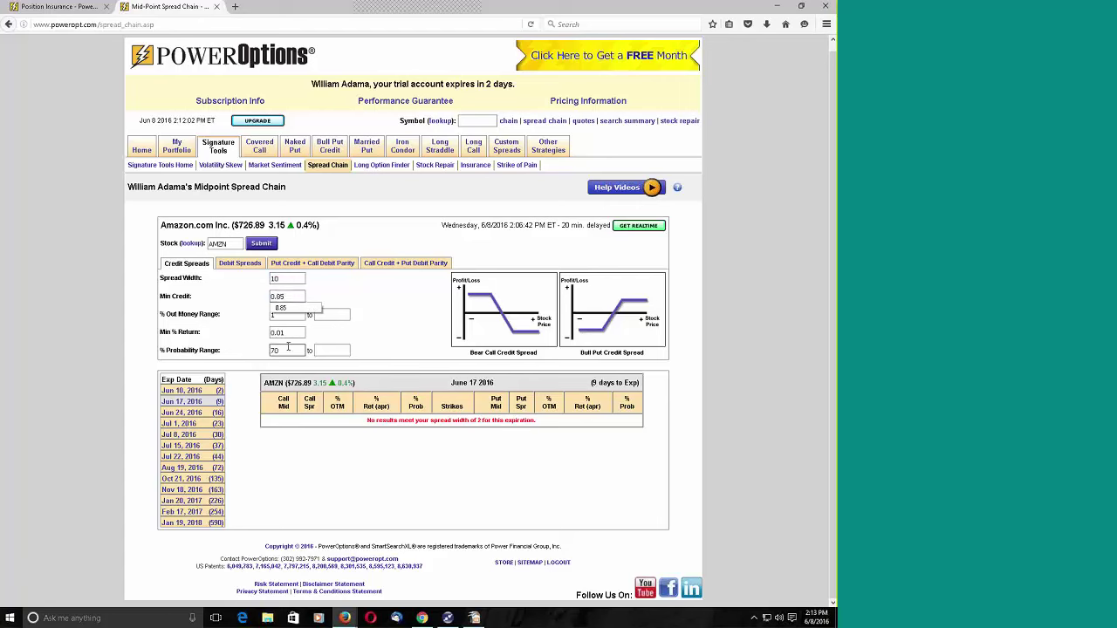
Set the credit spreads' minimum return to 9% and minimum probability to 75, and run the search
double_click(277, 332)
type("1")
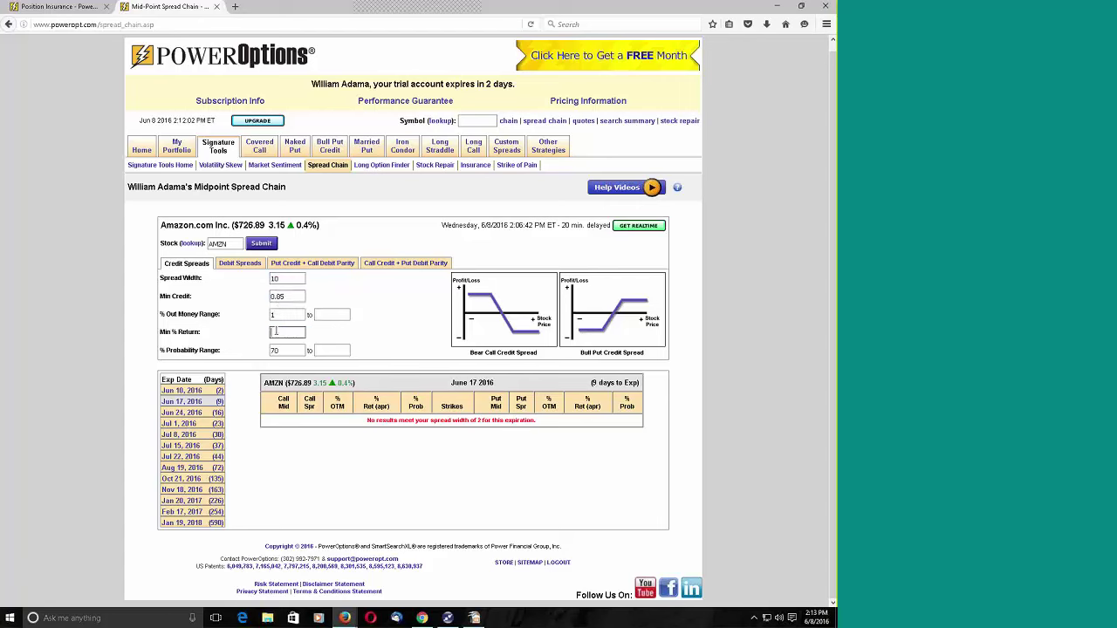
type("9")
key("Tab")
type("75")
key("Return")
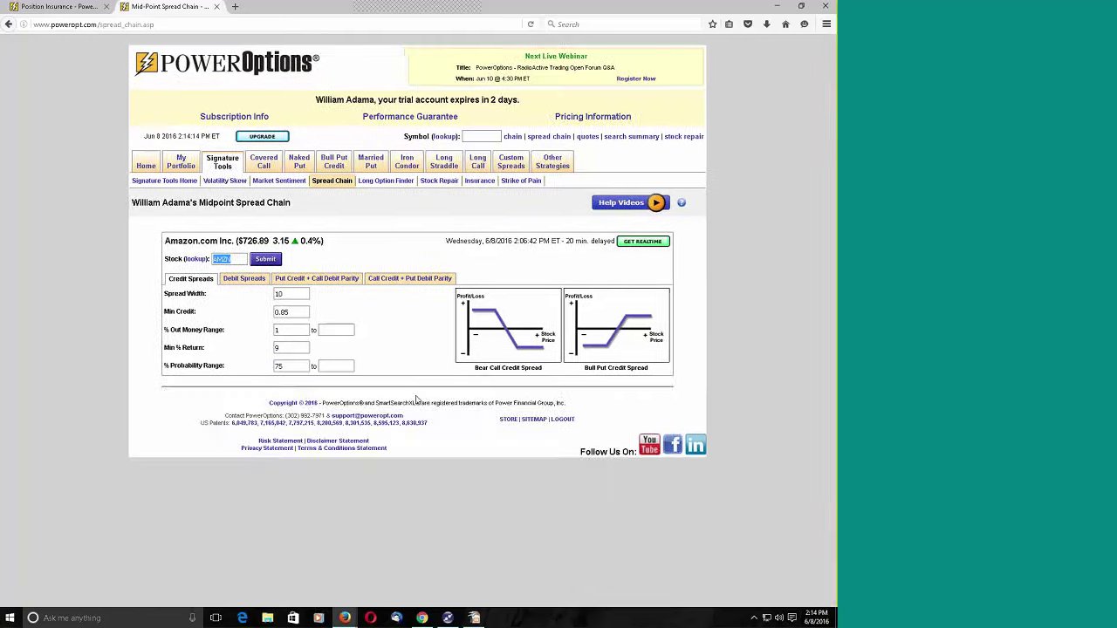
scroll(402, 410, "down", 1)
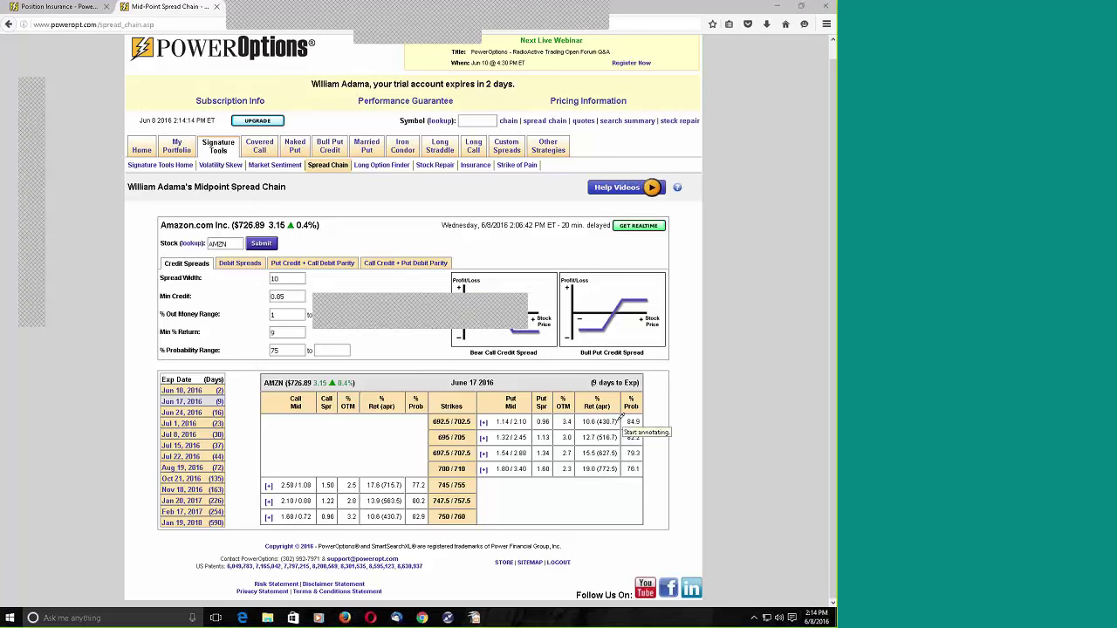
Mark in green the probability and credit of the 695/705 put and lowest call spreads plus the minimum probability, and clear the markings
mouse_move(647, 422)
left_mouse_down()
mouse_move(618, 424)
mouse_move(623, 447)
mouse_move(653, 428)
left_mouse_up()
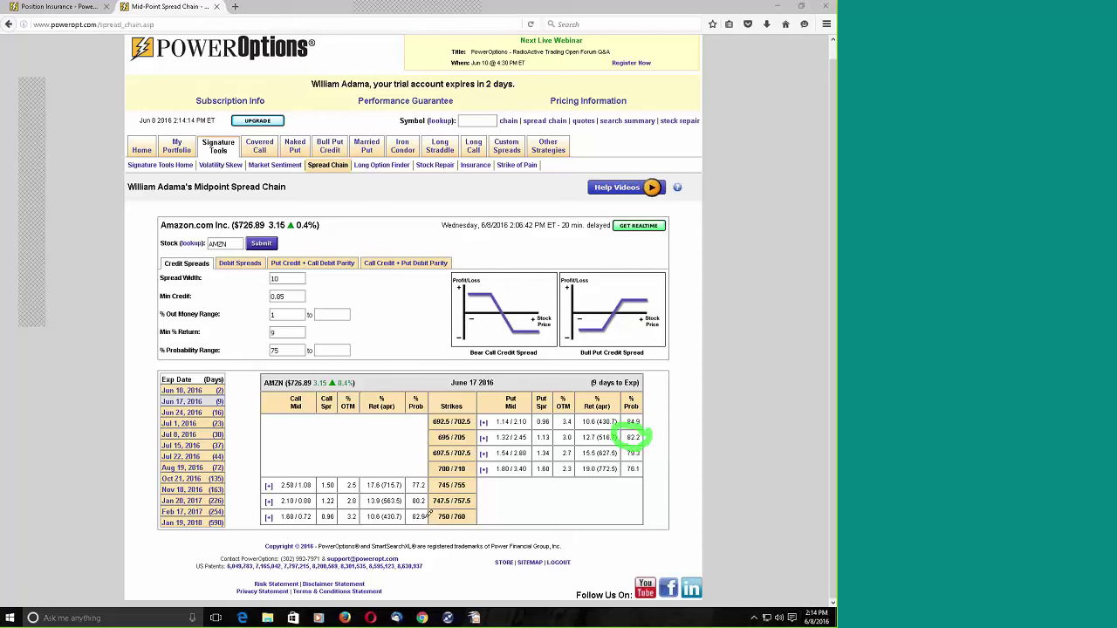
mouse_move(431, 503)
left_mouse_down()
mouse_move(408, 519)
mouse_move(436, 514)
mouse_move(433, 505)
left_mouse_up()
left_click_drag(284, 352, 322, 330)
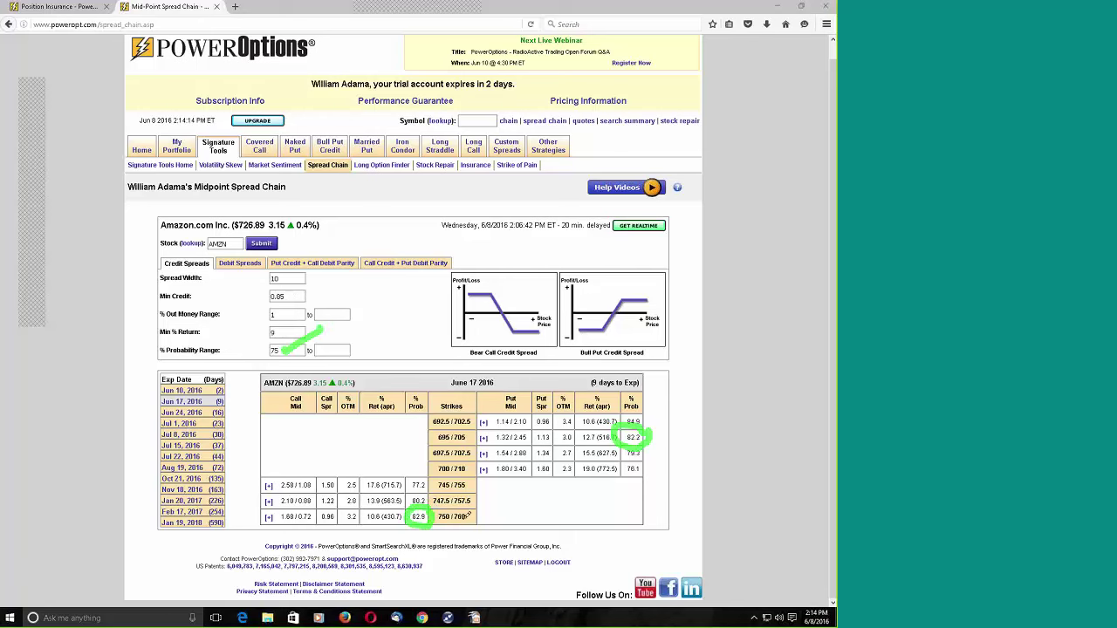
left_click(466, 516)
mouse_move(433, 448)
left_mouse_down()
mouse_move(406, 442)
mouse_move(399, 452)
mouse_move(427, 460)
left_mouse_up()
mouse_move(334, 506)
left_mouse_down()
mouse_move(320, 528)
mouse_move(341, 509)
left_mouse_up()
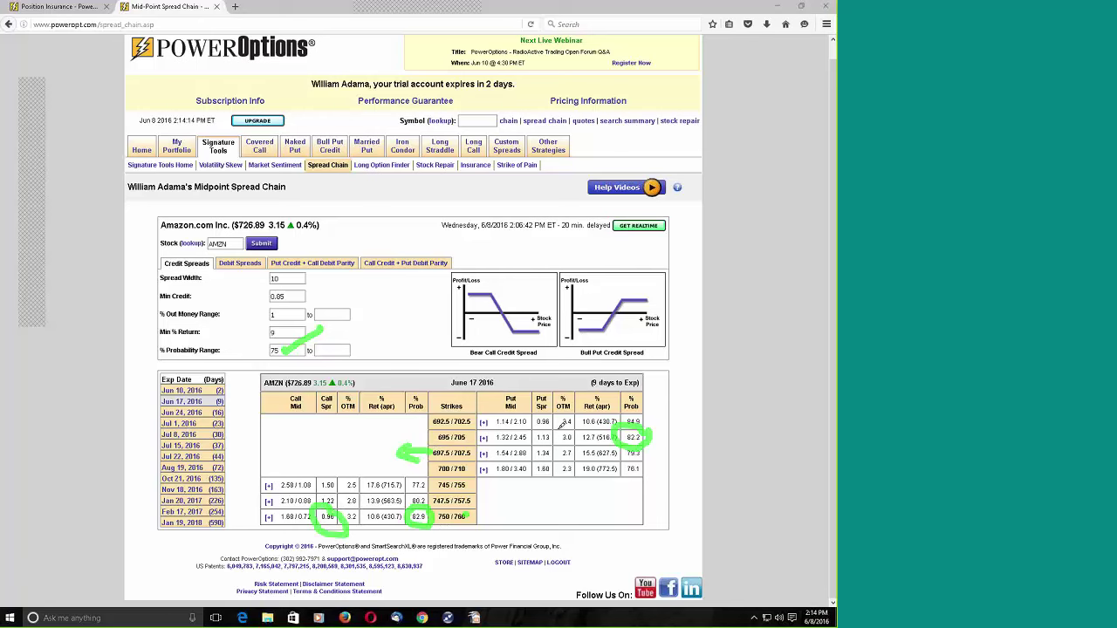
mouse_move(561, 423)
left_mouse_down()
mouse_move(534, 425)
mouse_move(535, 445)
mouse_move(556, 422)
left_mouse_up()
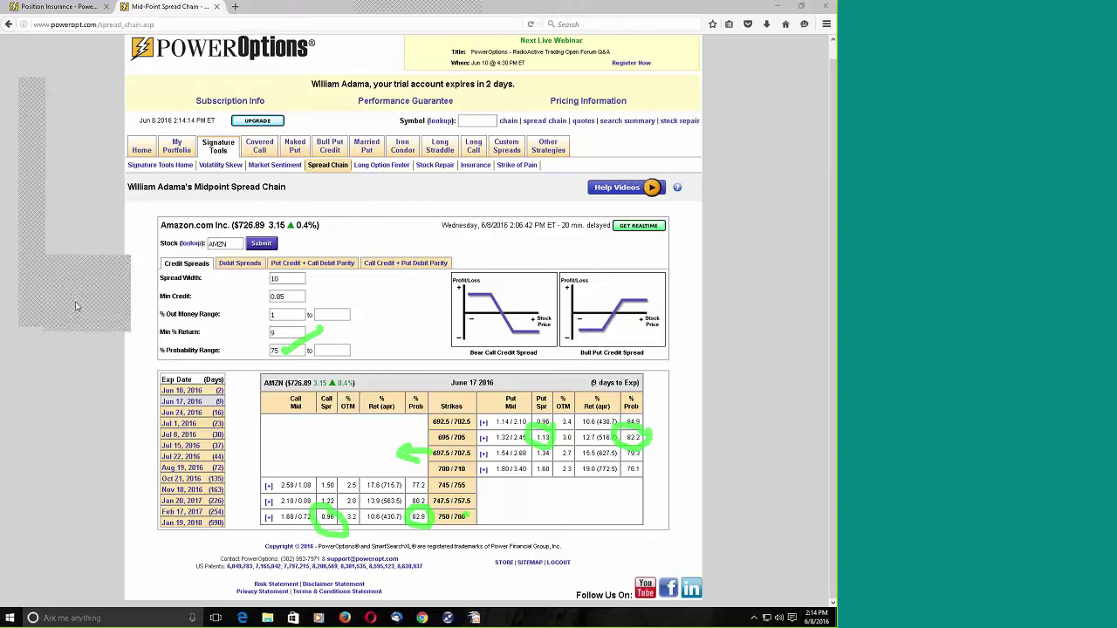
key("Escape")
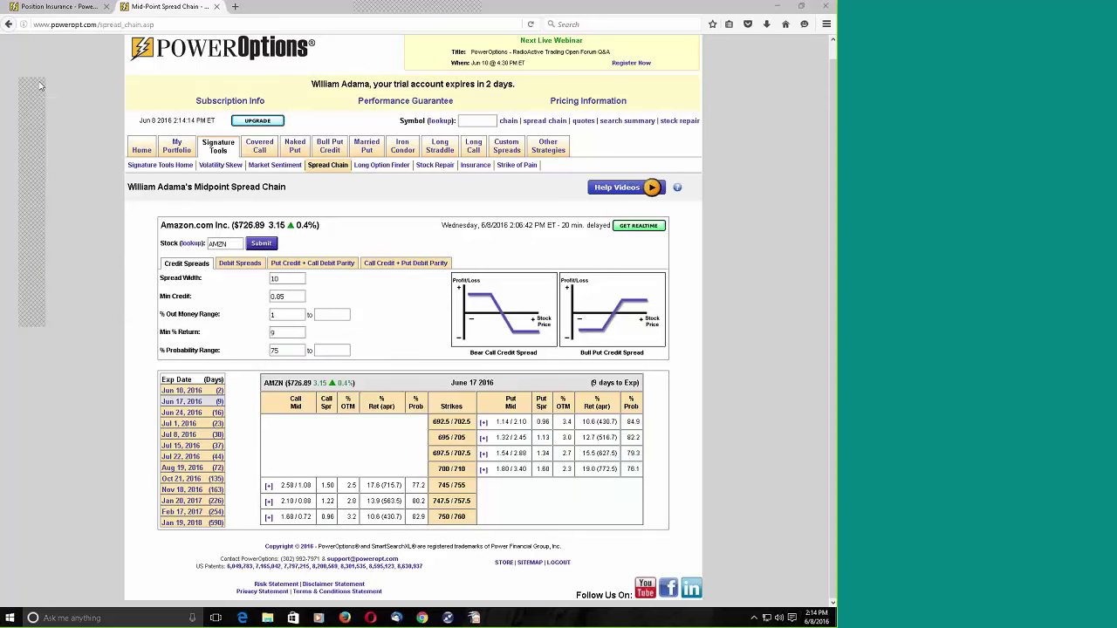
Go to the home page and preview the tool links under Married Put, Iron Condor, Bull Put Credit and Long Call
left_click(141, 147)
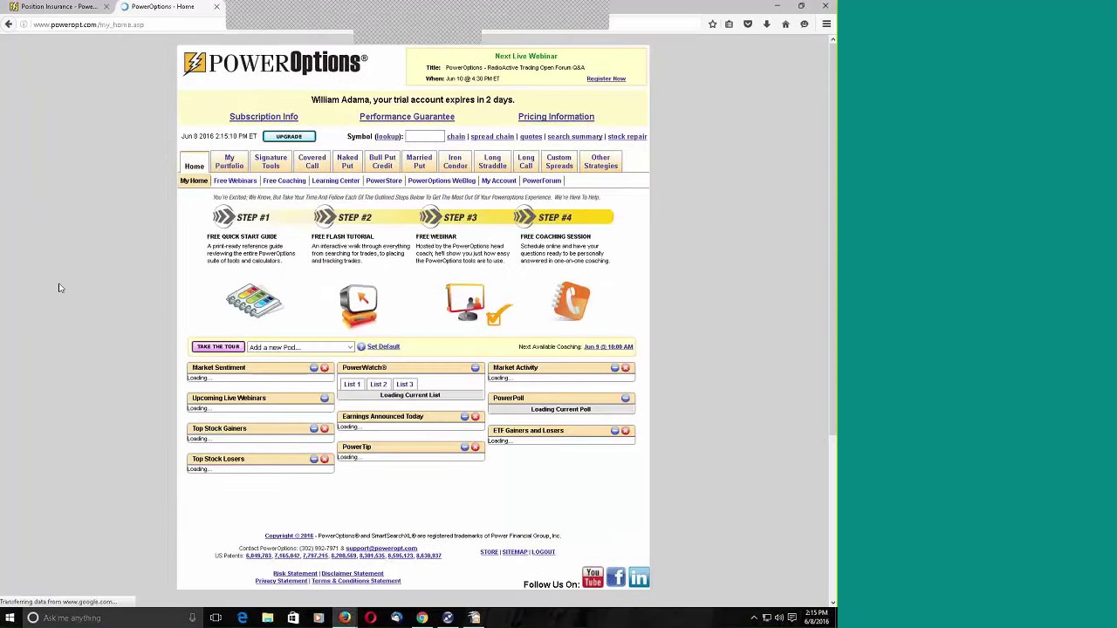
mouse_move(415, 164)
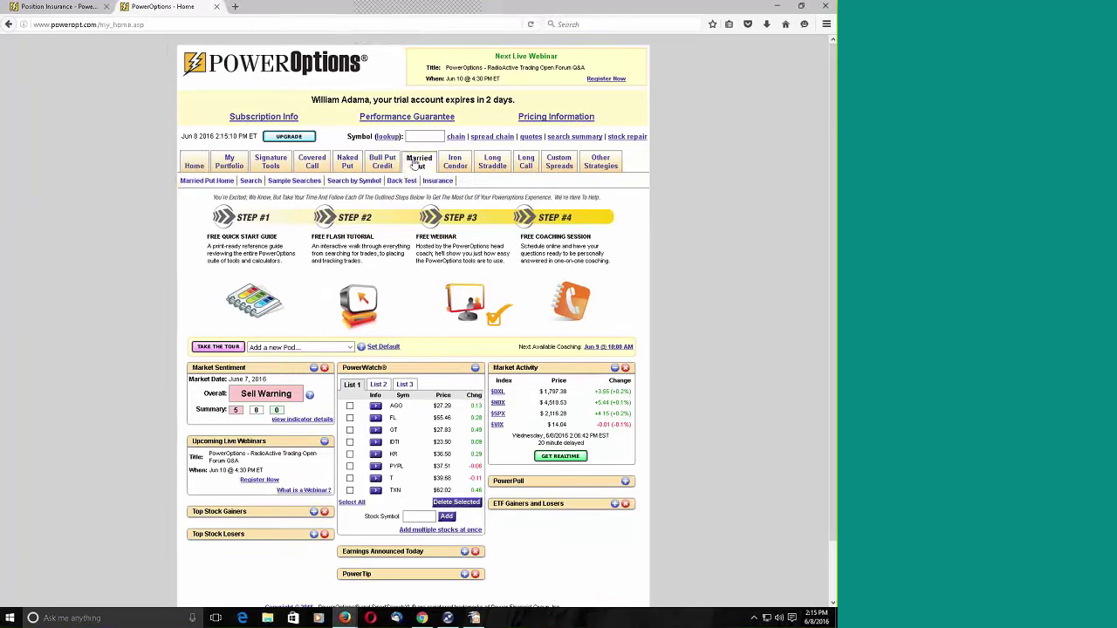
mouse_move(458, 170)
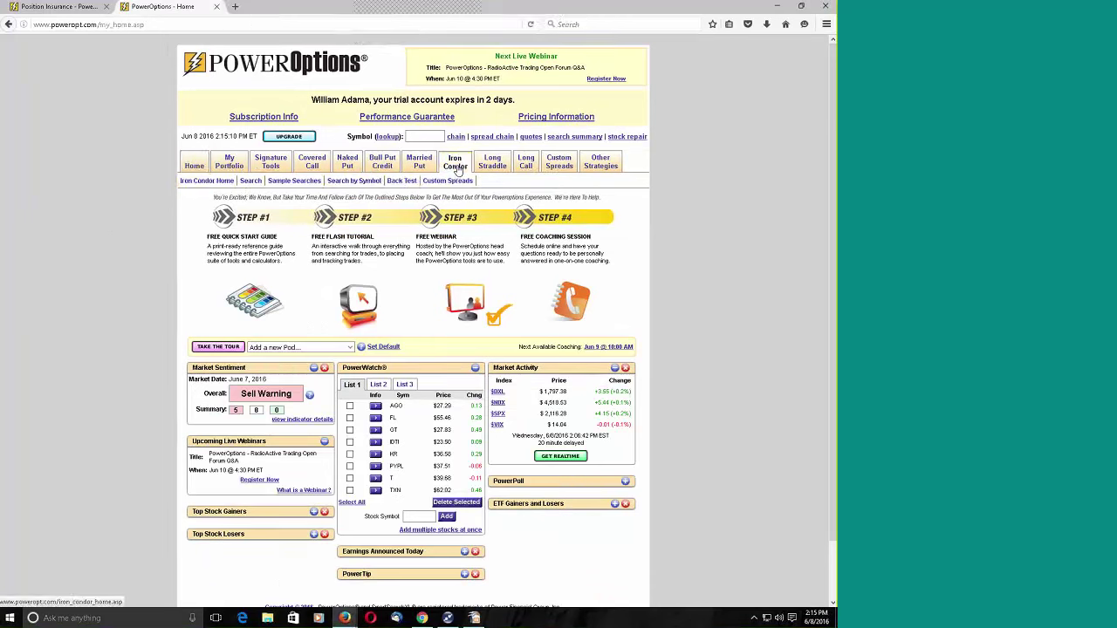
mouse_move(378, 171)
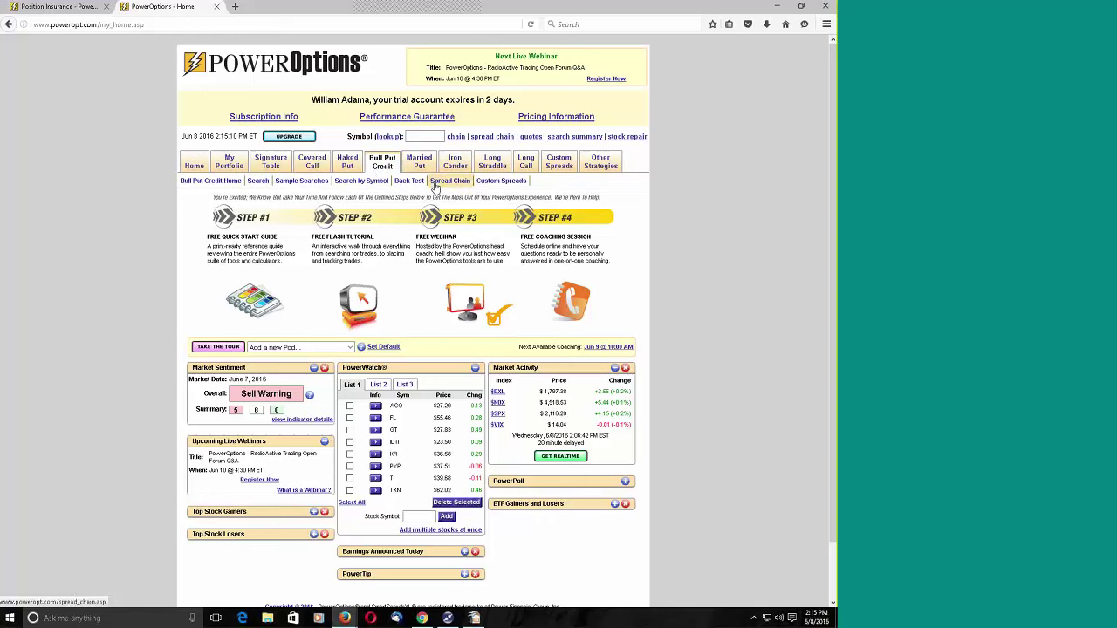
mouse_move(523, 167)
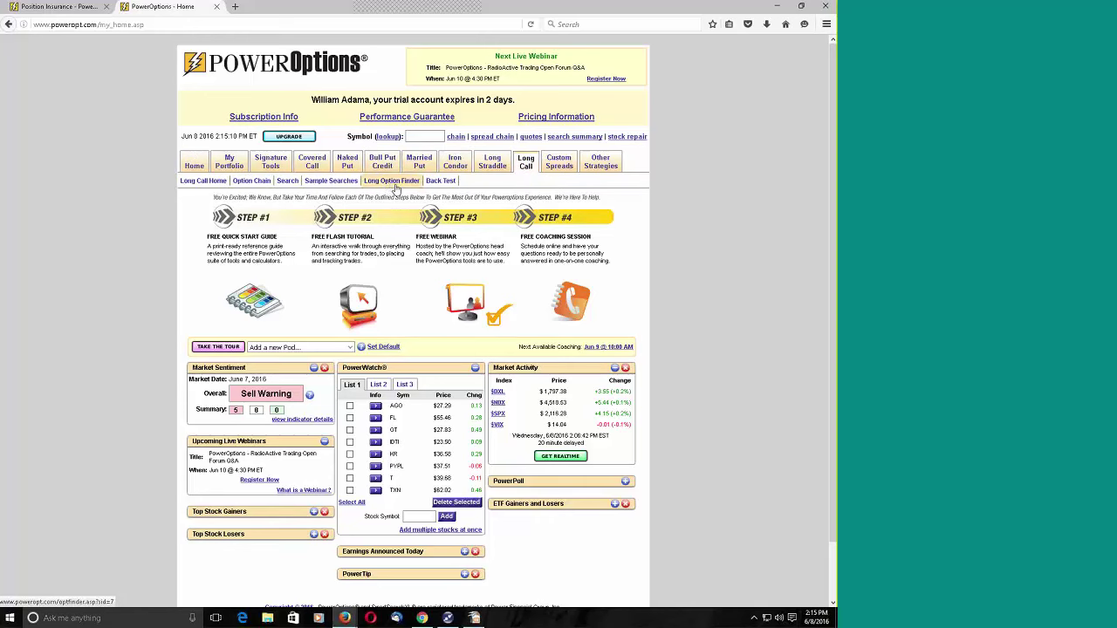
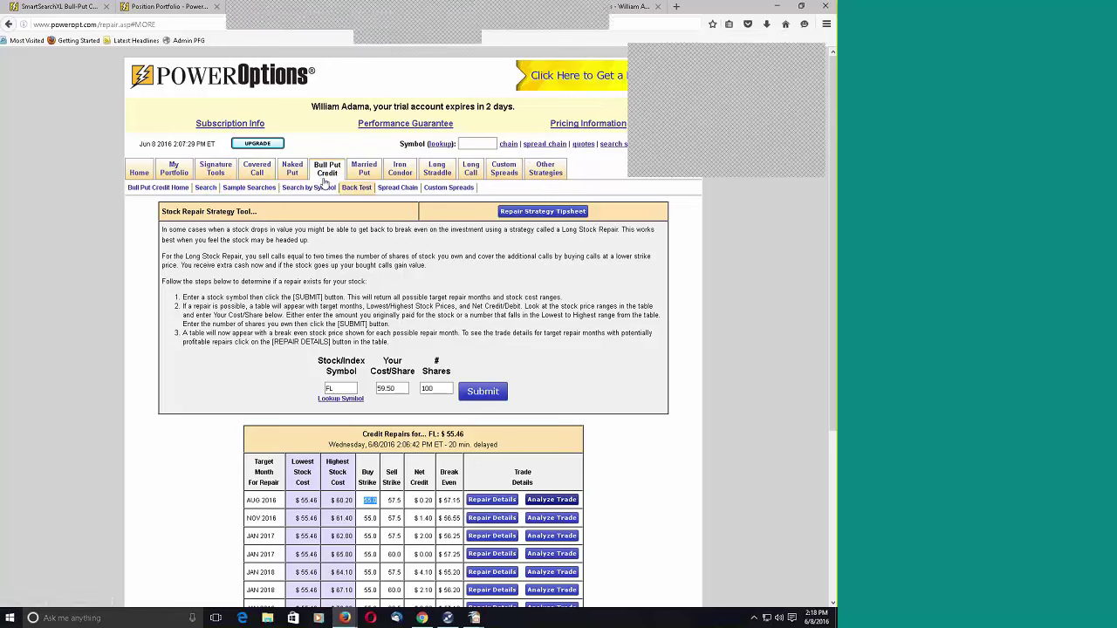
Open the Bull Put Credit search and look over its spread results and option criteria
left_click(206, 187)
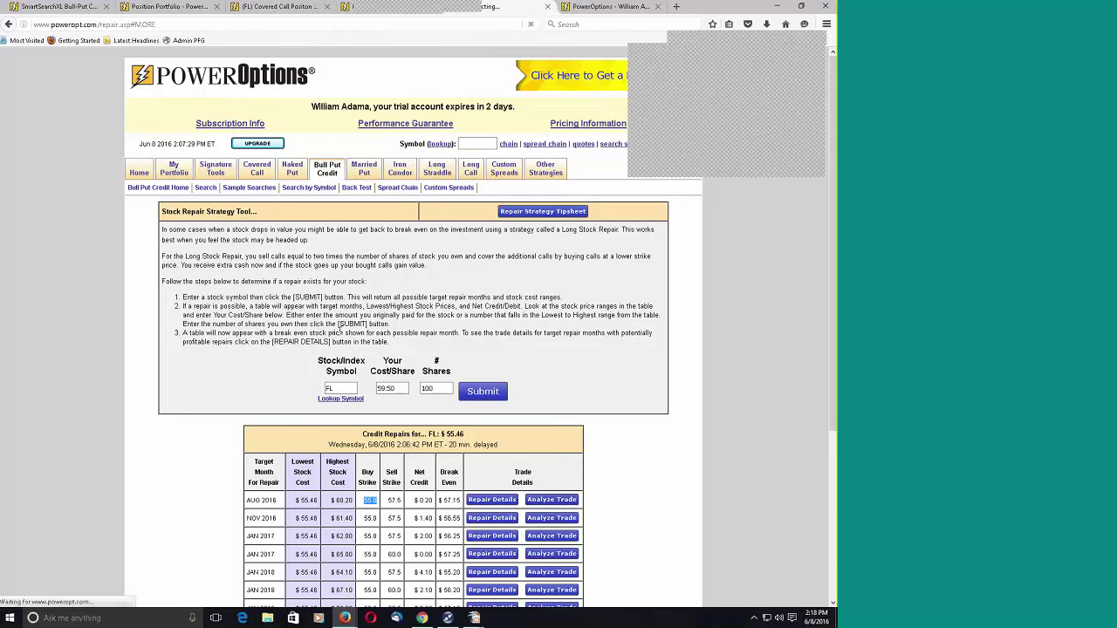
left_click(208, 188)
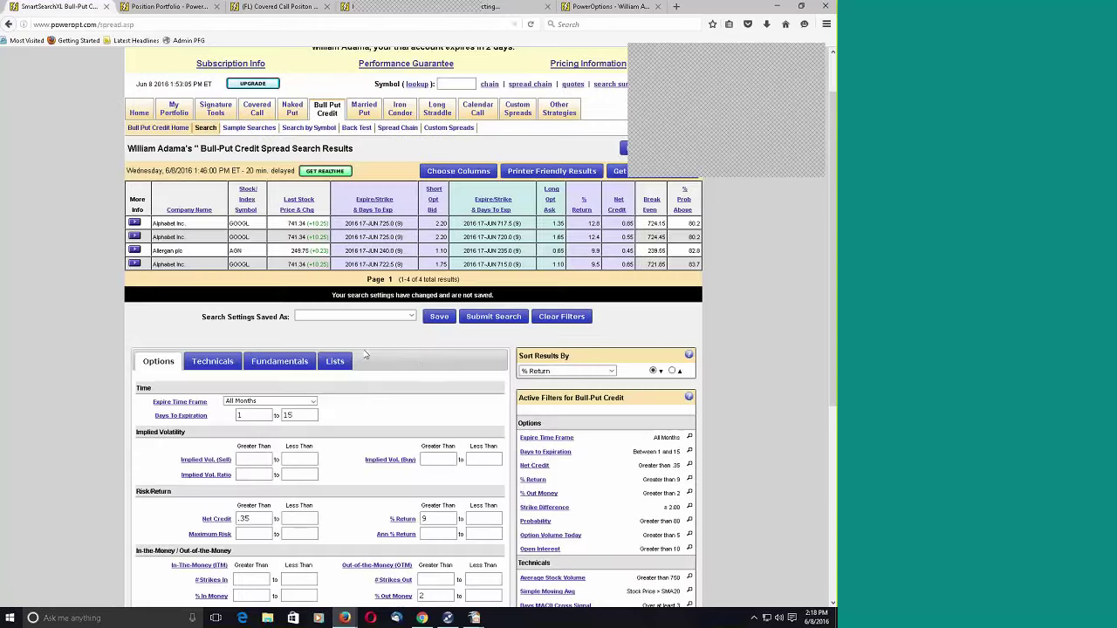
scroll(418, 361, "down", 2)
scroll(415, 361, "up", 3)
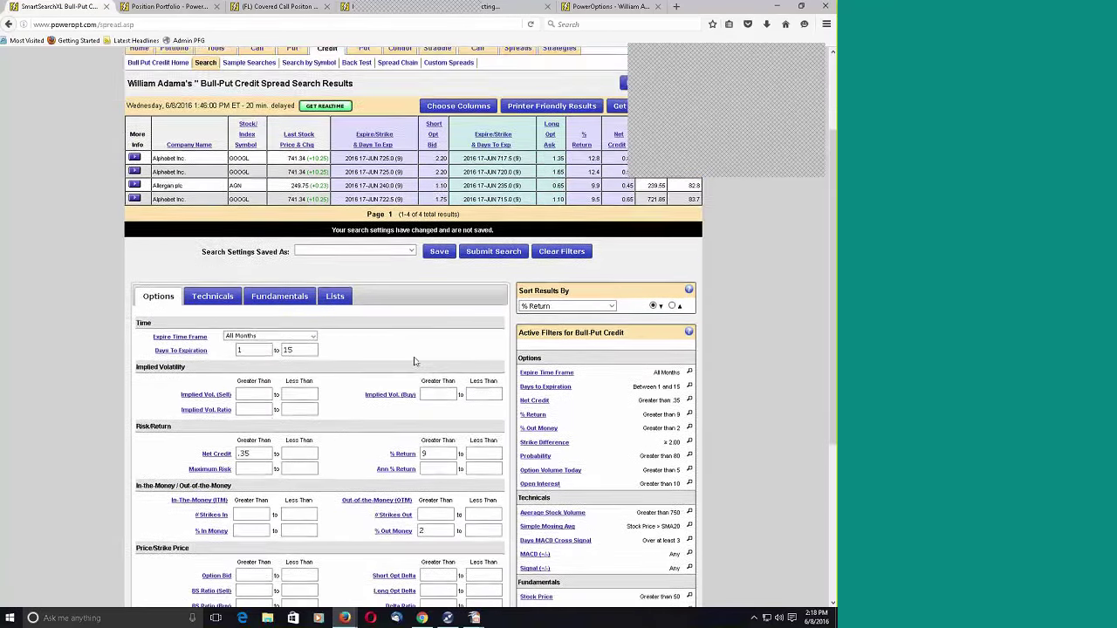
Set the excluded stock list to No Lists in the search's list criteria
left_click(335, 423)
scroll(389, 431, "down", 2)
scroll(389, 431, "down", 3)
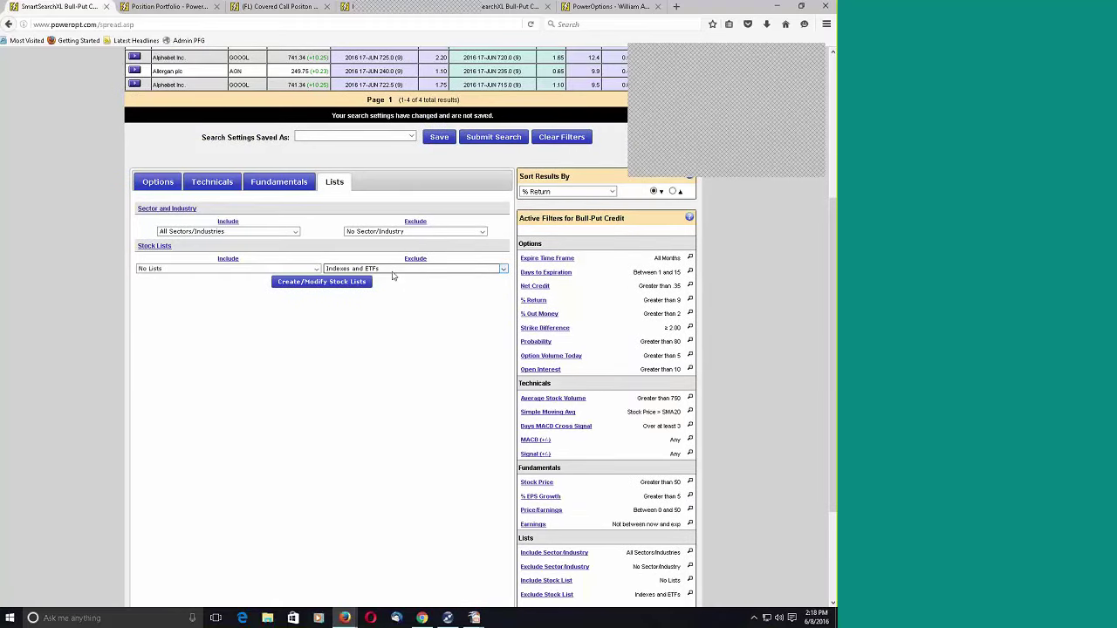
left_click(393, 271)
left_click(376, 277)
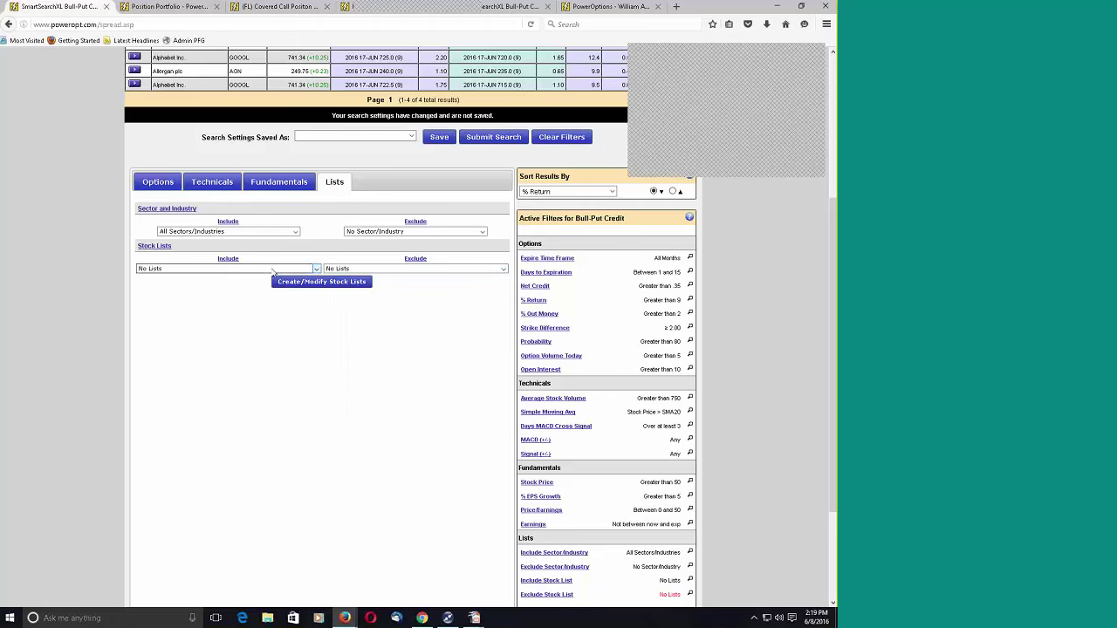
Include the Indexes and ETFs stock list and submit the bull-put credit search
left_click(272, 270)
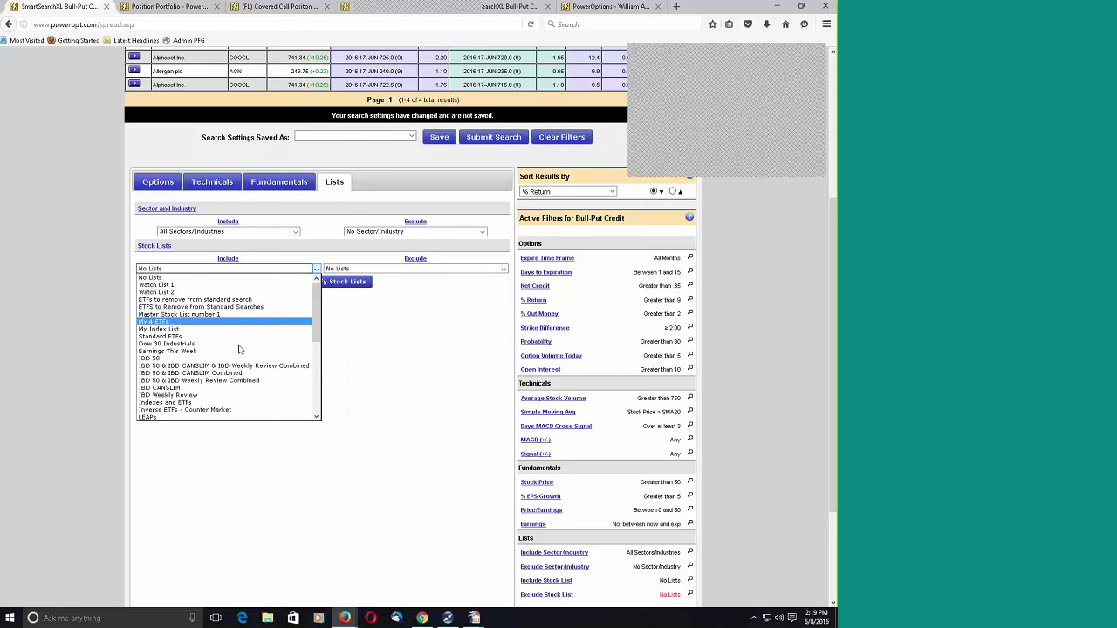
left_click(220, 395)
left_click(225, 269)
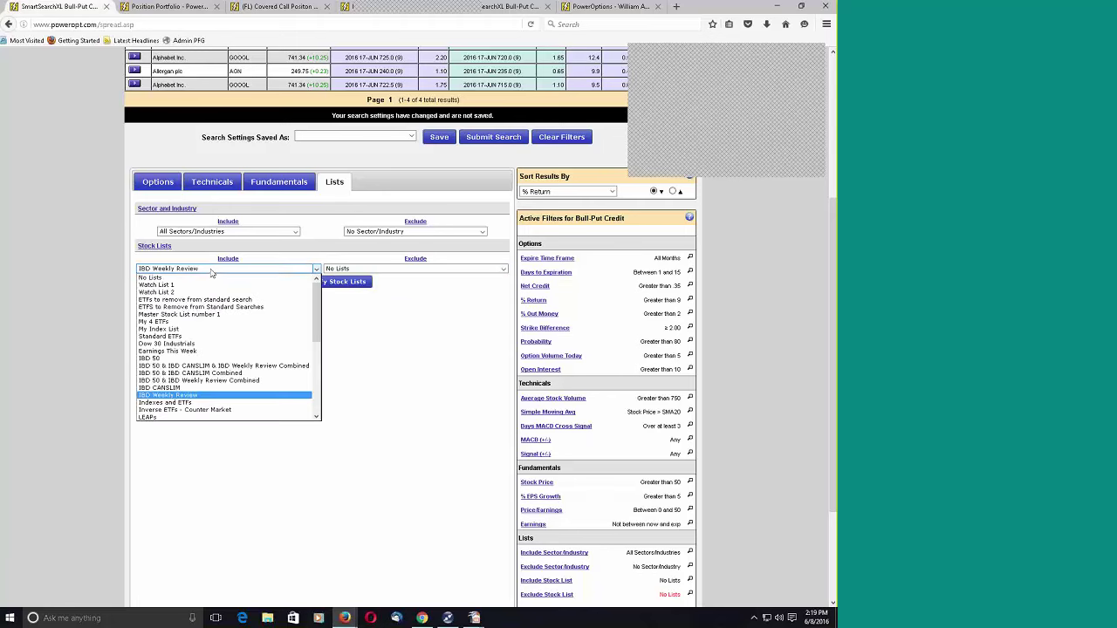
left_click(216, 403)
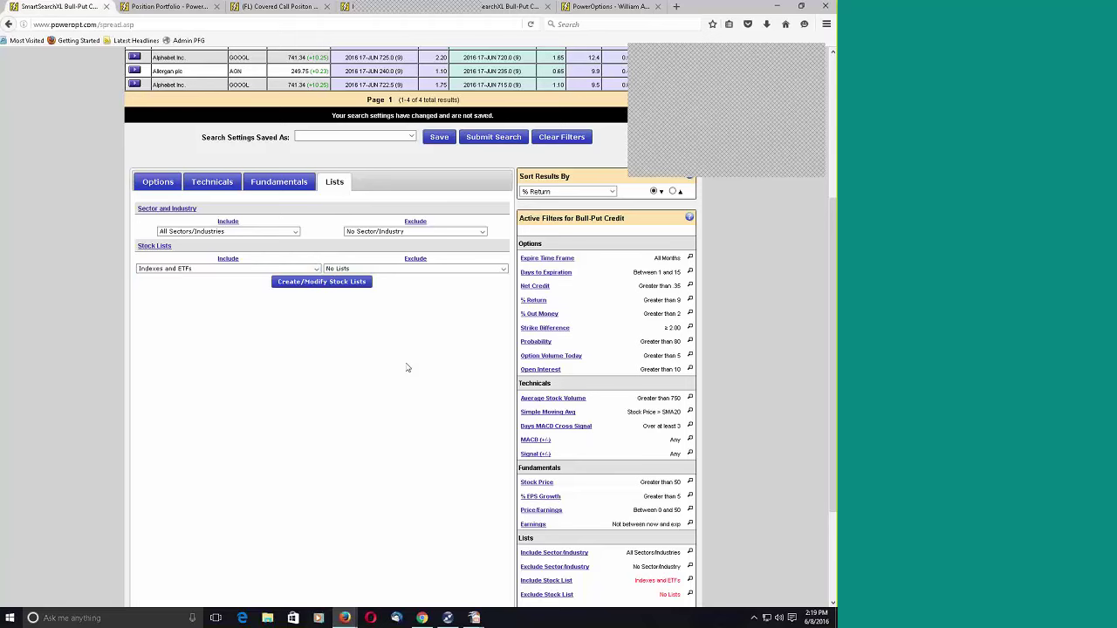
left_click(506, 139)
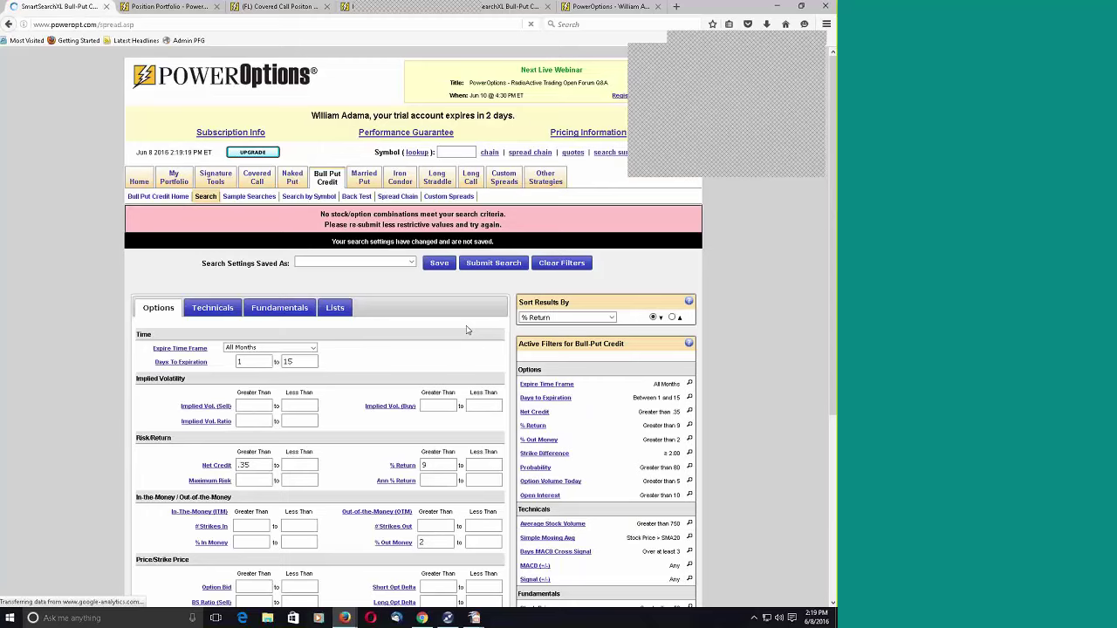
Lower the minimum probability to 70 and resubmit the search
scroll(467, 330, "down", 2)
left_click_drag(434, 453, 413, 448)
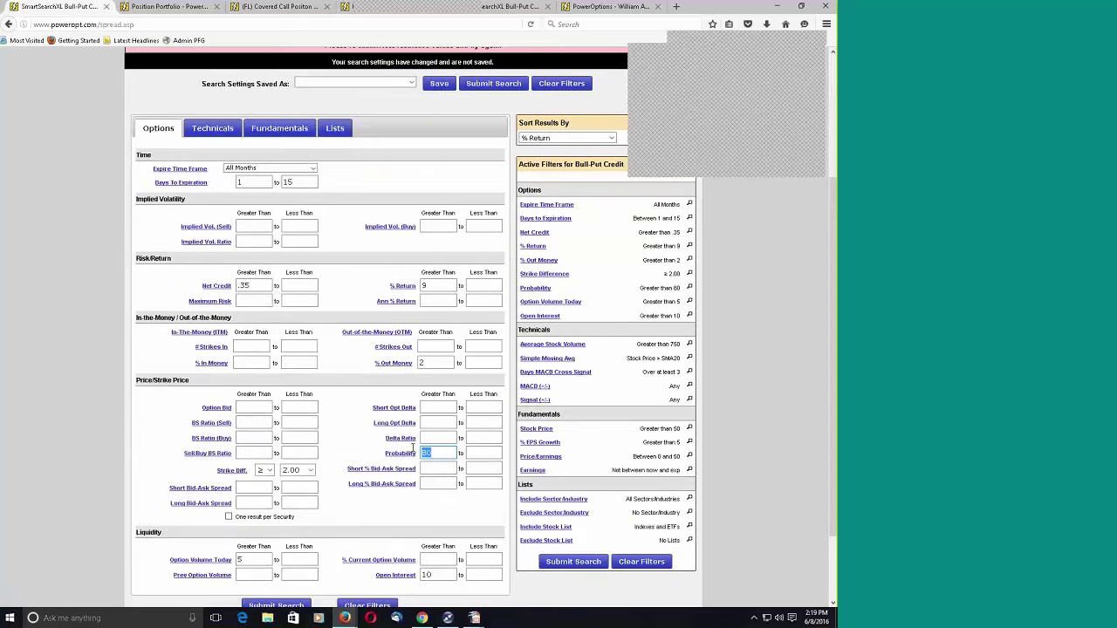
type("7")
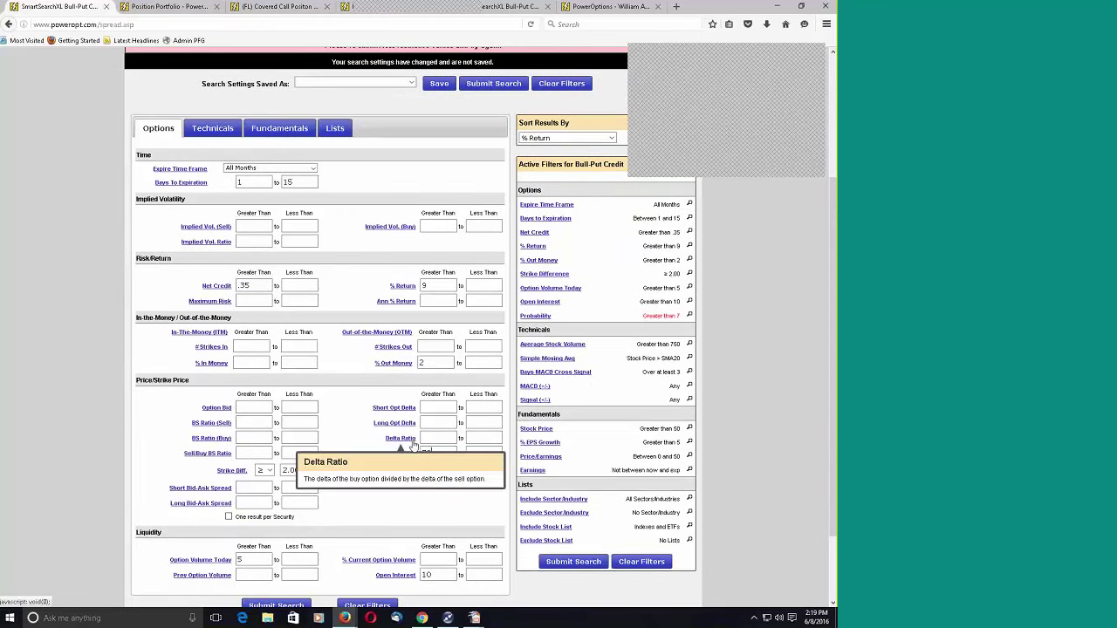
type("0")
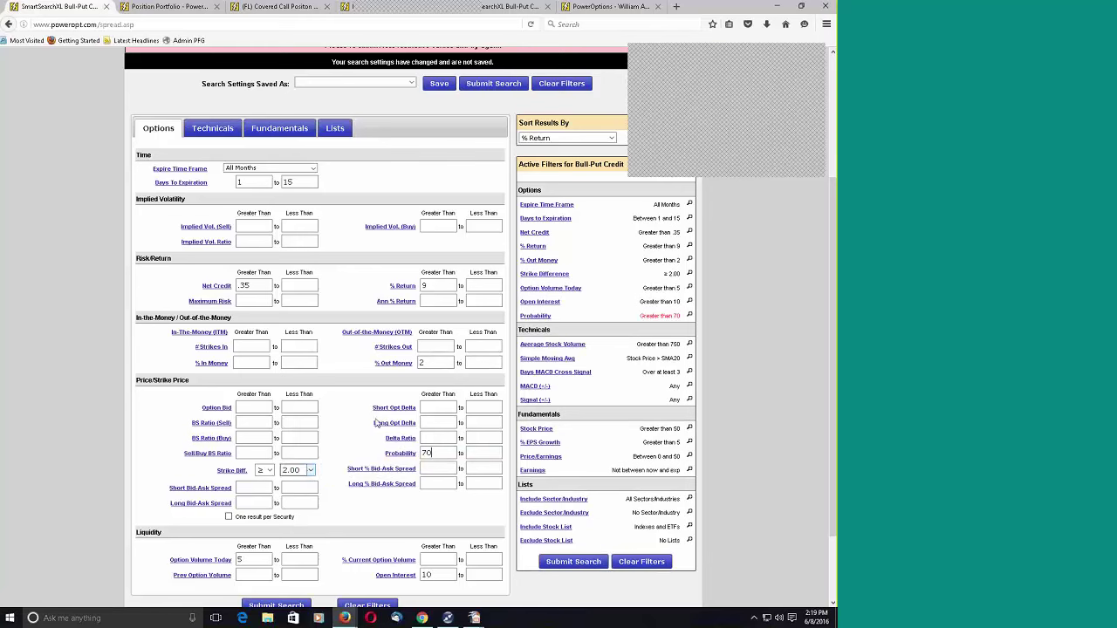
left_click(452, 363)
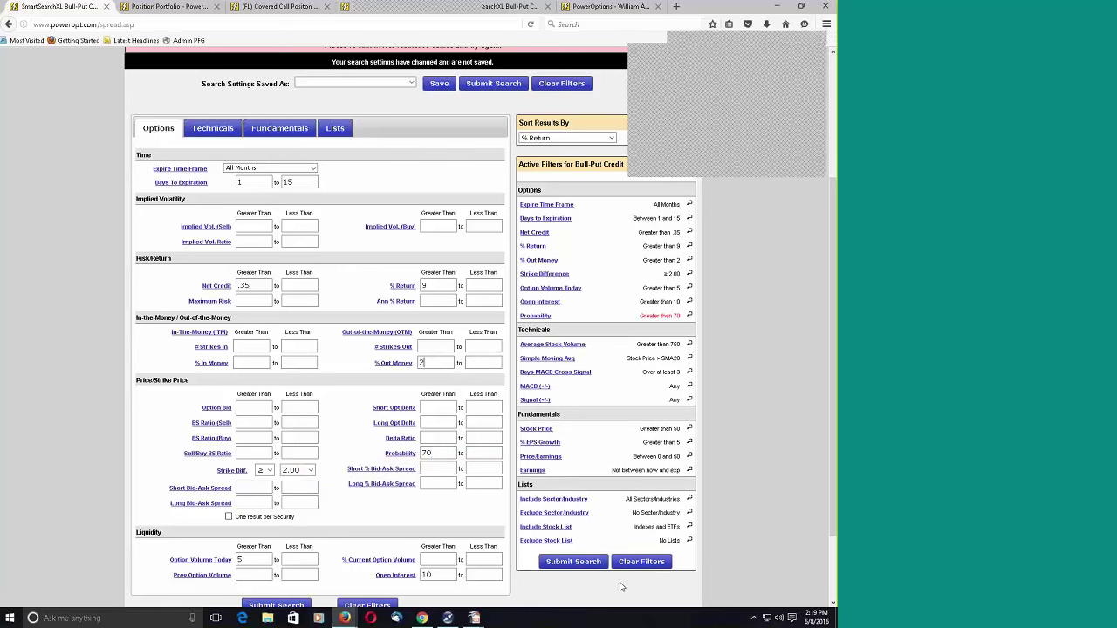
left_click(586, 566)
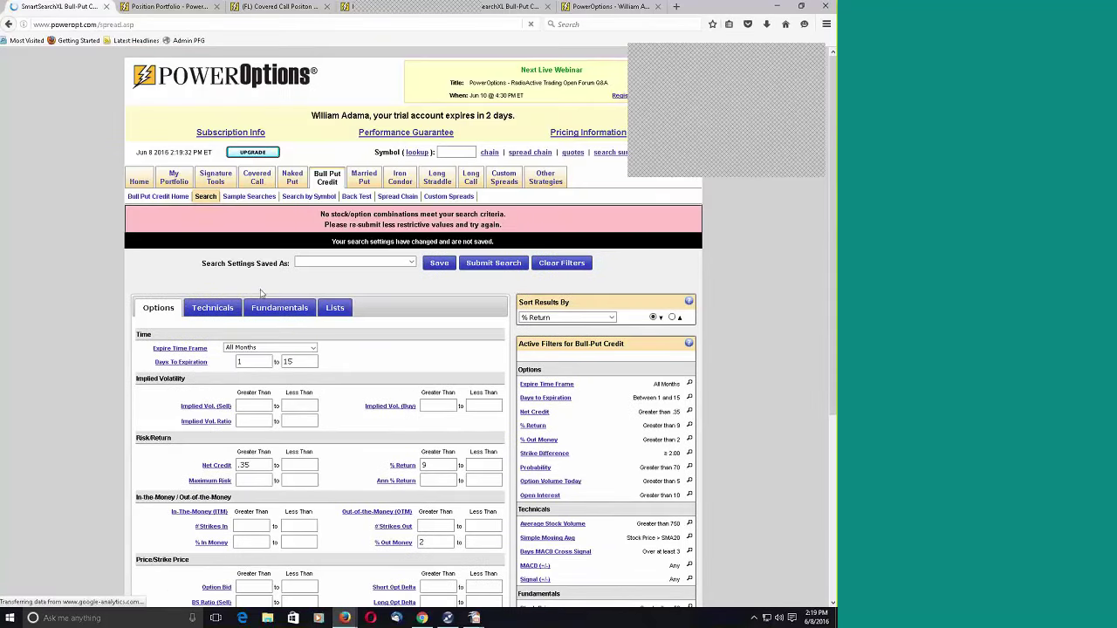
Clear the price/earnings, EPS growth and average stock volume limits, and resubmit the search
left_click(301, 310)
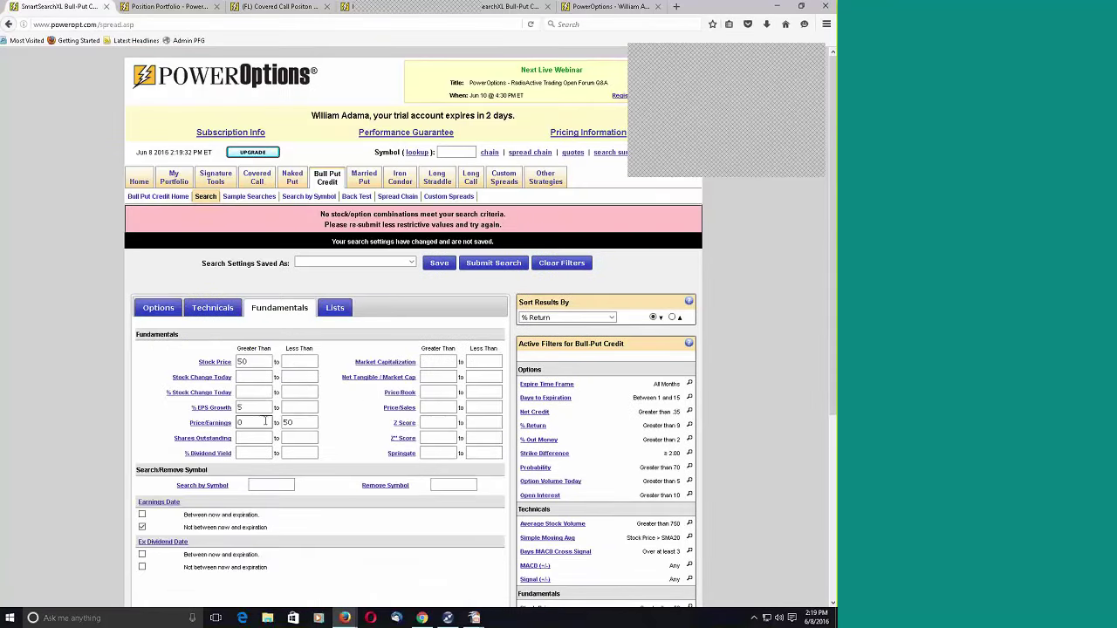
double_click(297, 423)
key("BackSpace")
key("shift+Tab")
left_click(217, 308)
key("BackSpace")
key("BackSpace")
key("BackSpace")
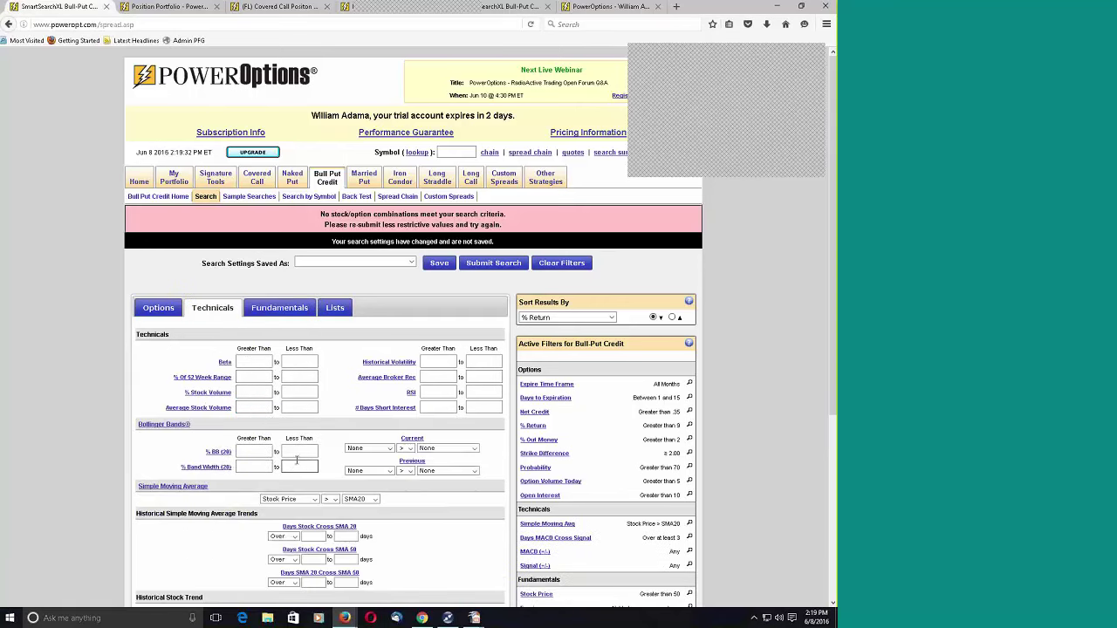
left_click(506, 266)
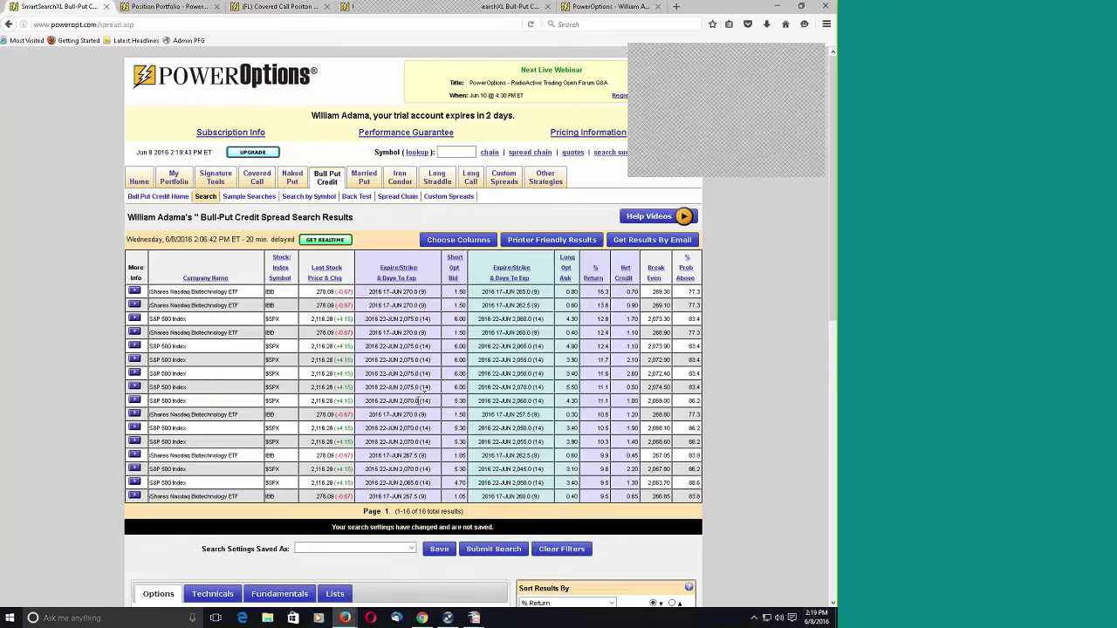
Review the spread results, switch the included stock list to My Index List, and resubmit the search
scroll(422, 400, "down", 5)
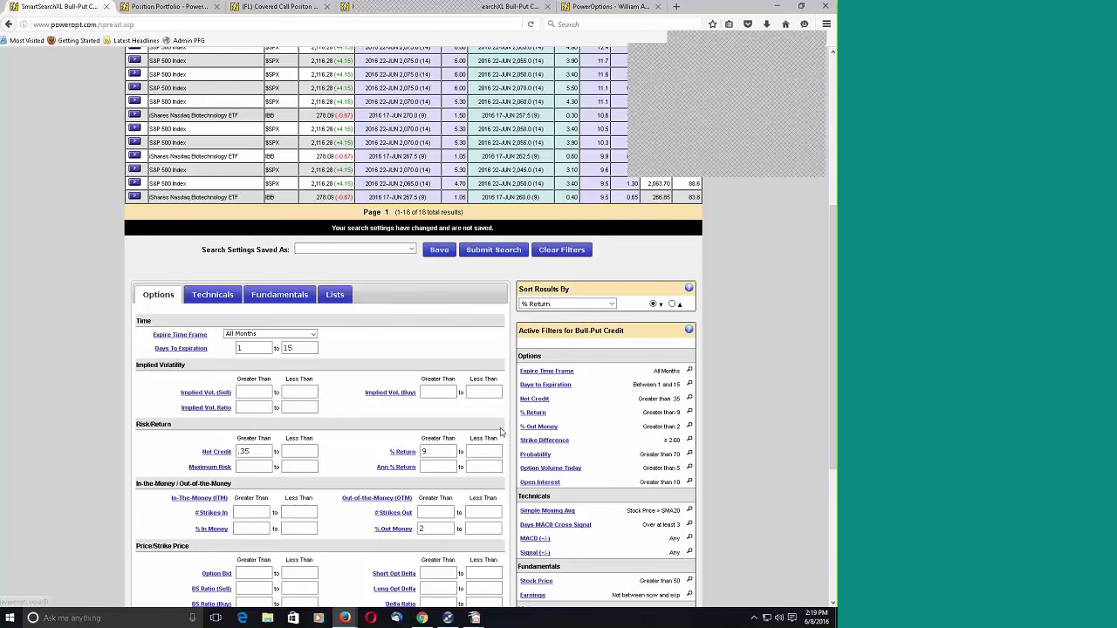
scroll(501, 432, "up", 4)
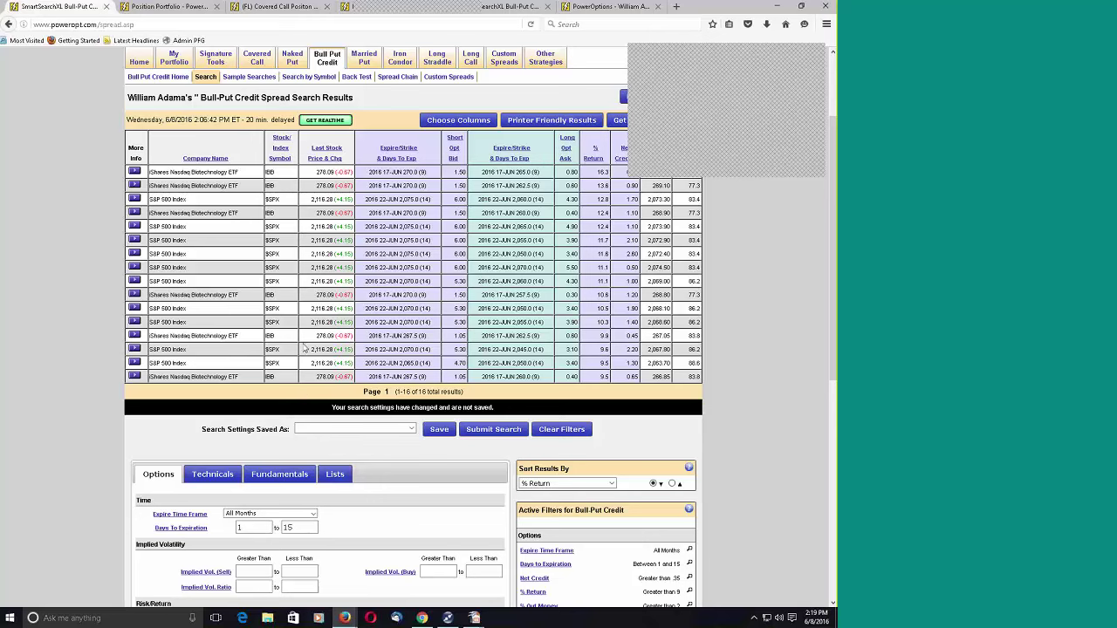
left_click(334, 476)
scroll(410, 481, "down", 1)
scroll(410, 480, "down", 5)
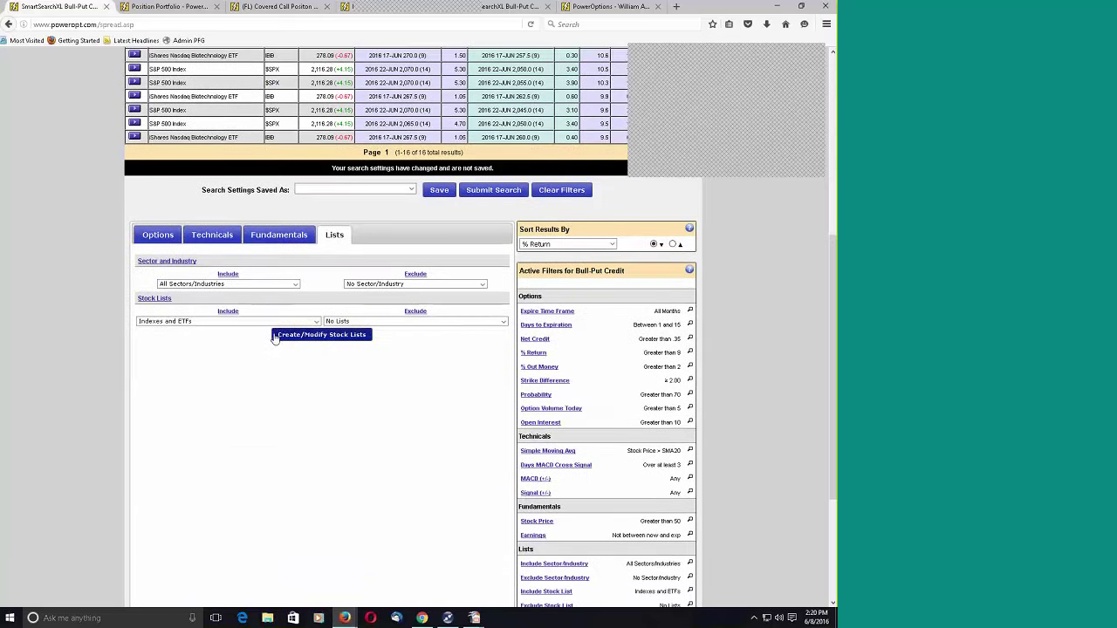
left_click(253, 321)
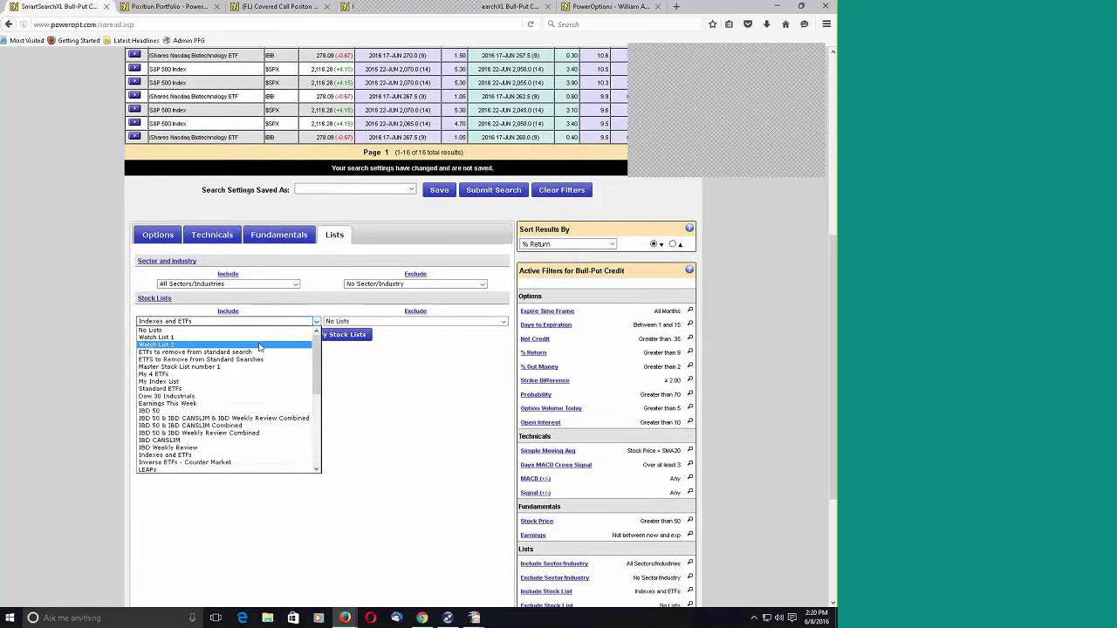
left_click(229, 382)
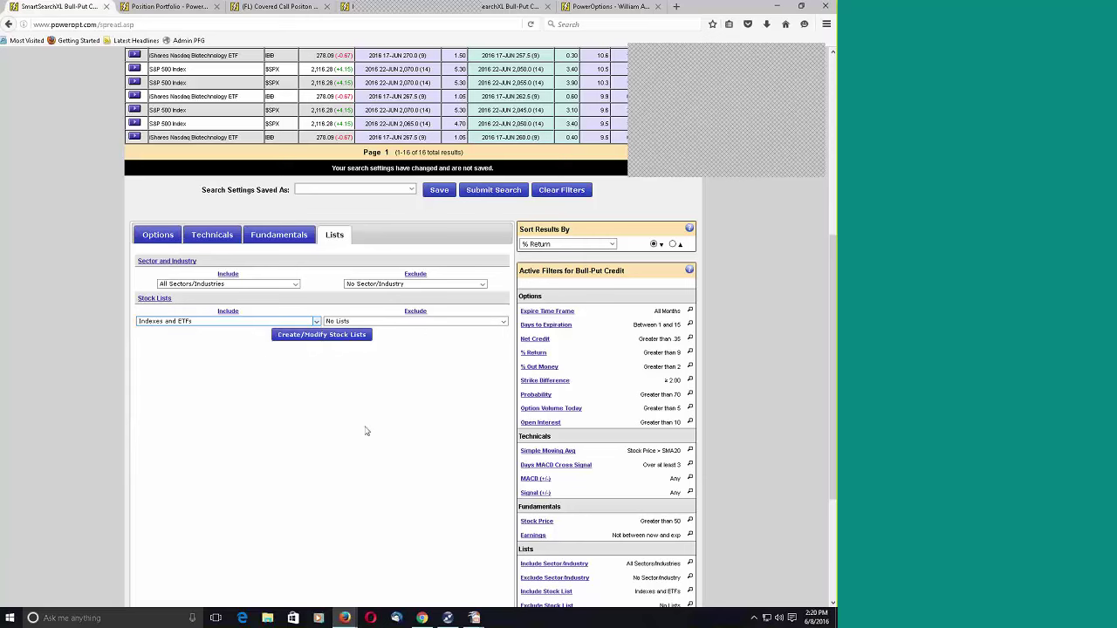
left_click(493, 189)
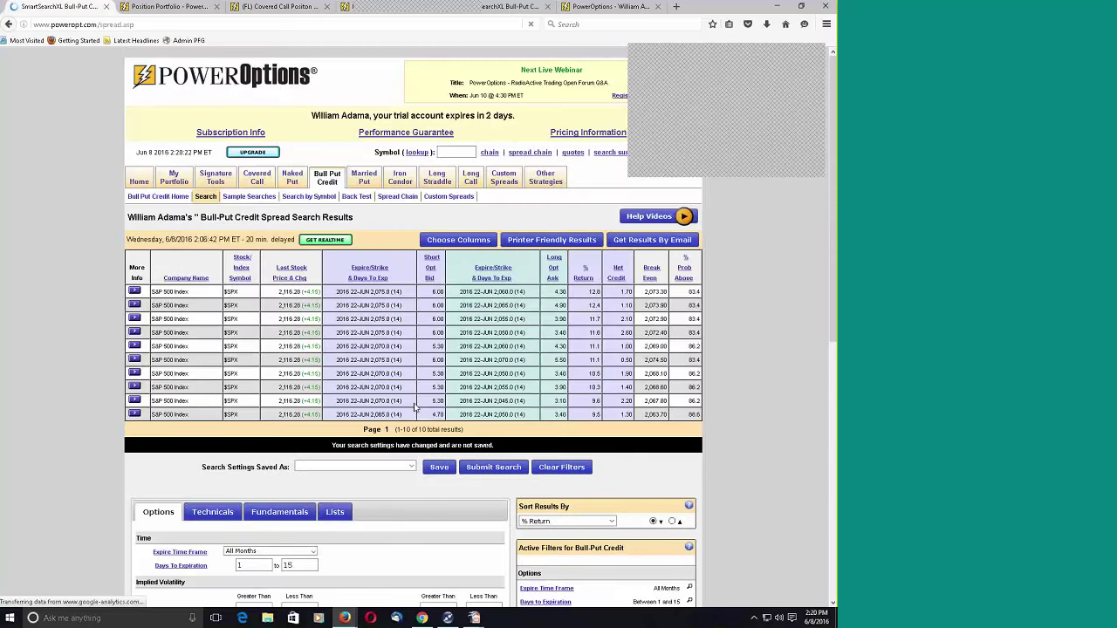
Clear all search filters and set the days to expiration between 1 and 15
scroll(416, 408, "down", 5)
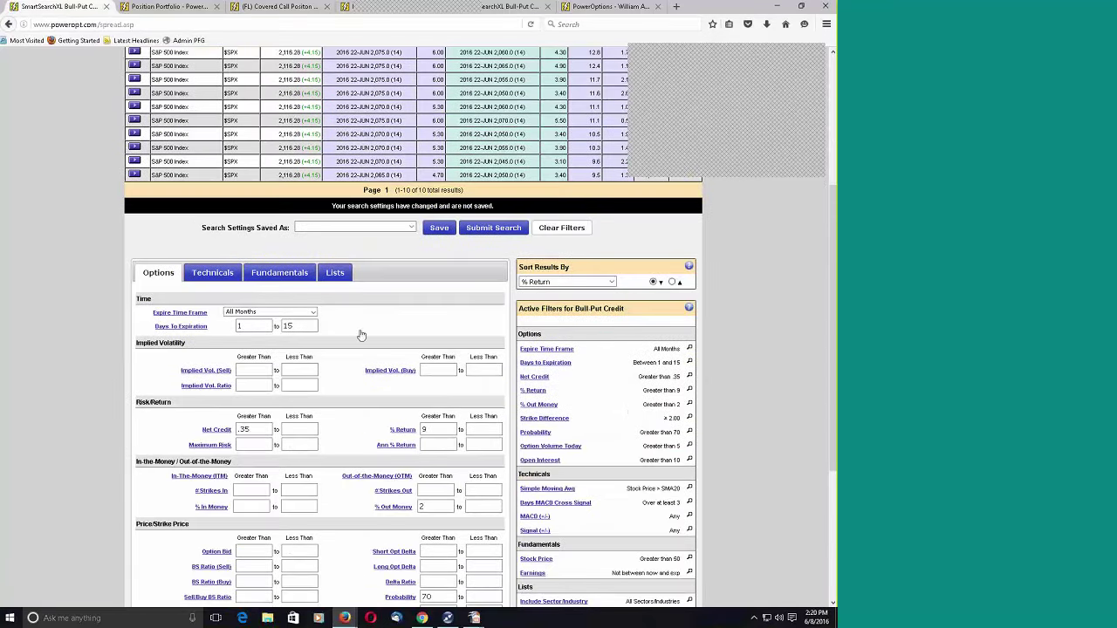
left_click(253, 327)
type("1")
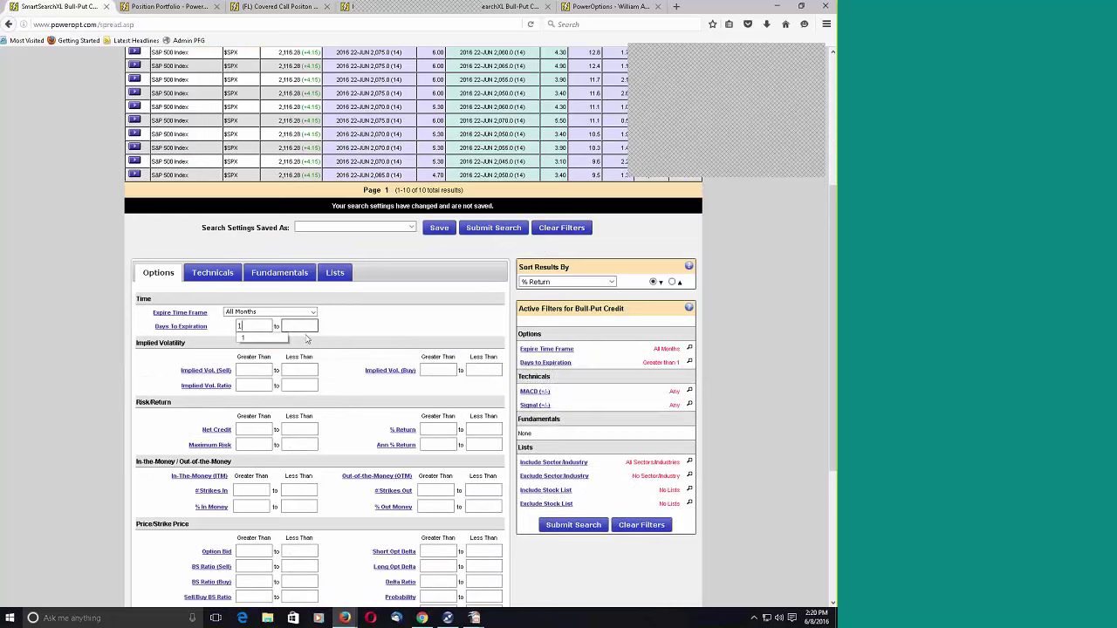
key("Tab")
type("15")
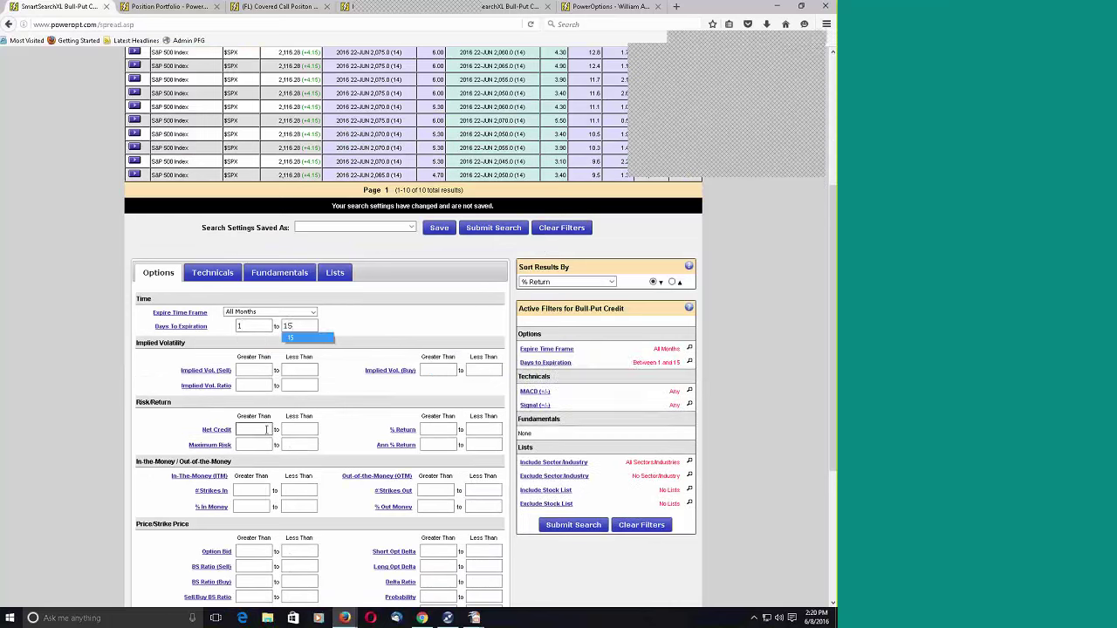
Set the minimum net credit to .50 and the minimum % return to 5
left_click(241, 428)
type(".50")
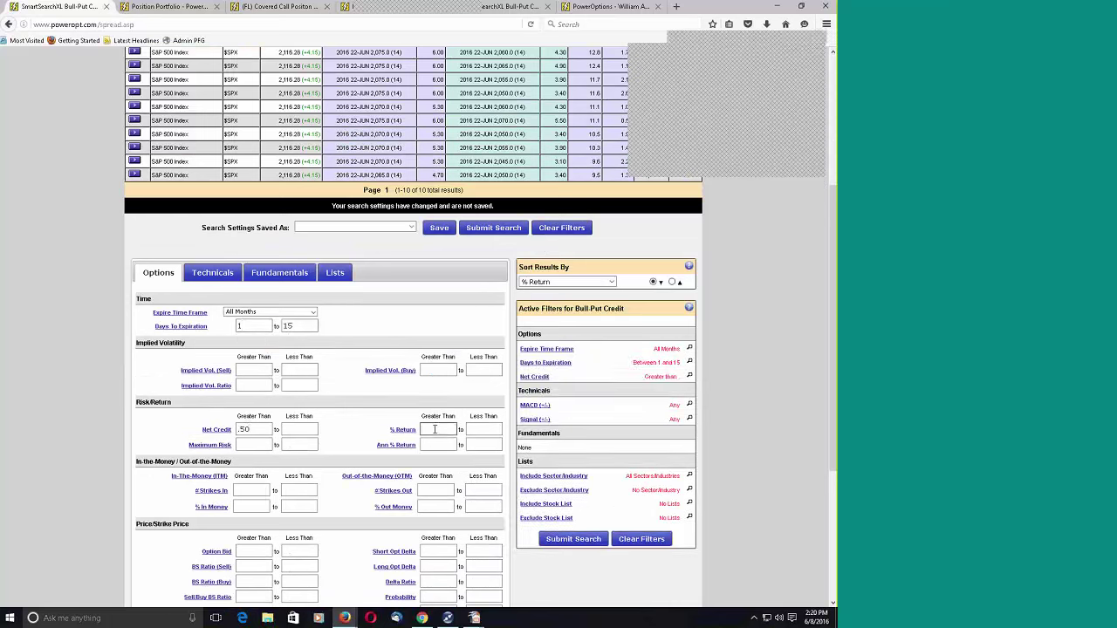
left_click(430, 428)
type("5")
Set the strike difference filter to ≥ 5.00 and the minimum probability to 70
scroll(349, 436, "down", 5)
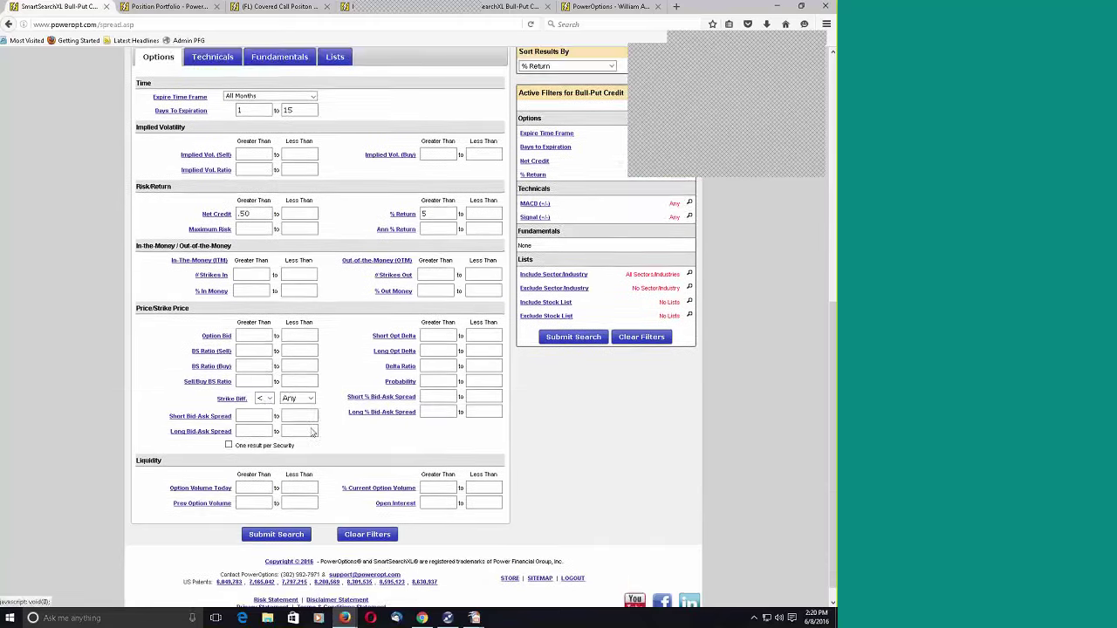
left_click(261, 378)
left_click(266, 426)
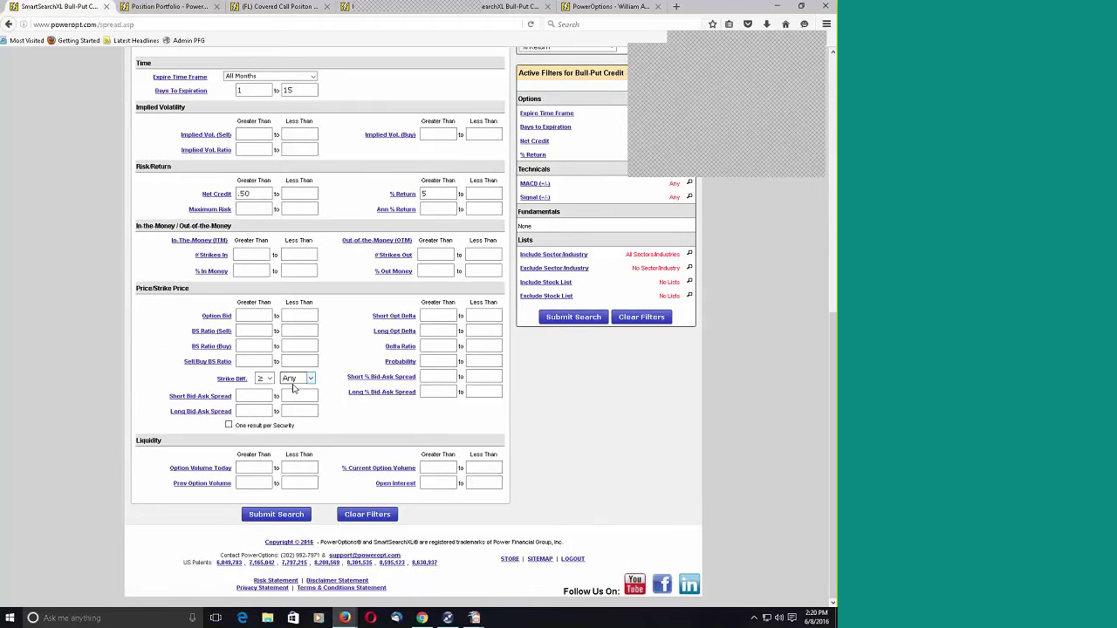
left_click(297, 378)
left_click(295, 449)
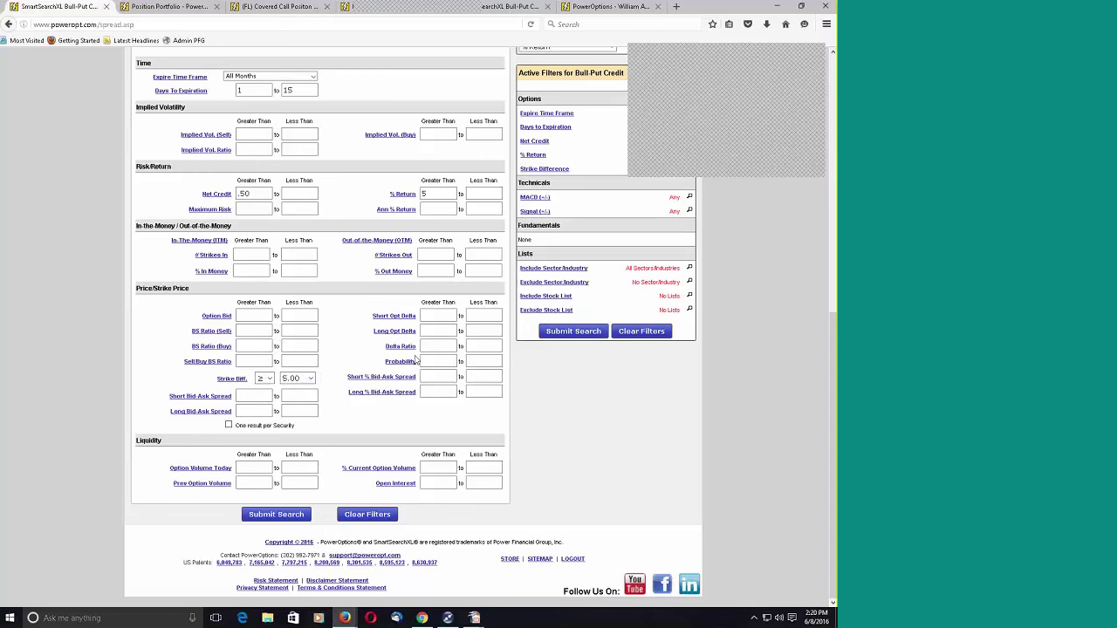
type("70")
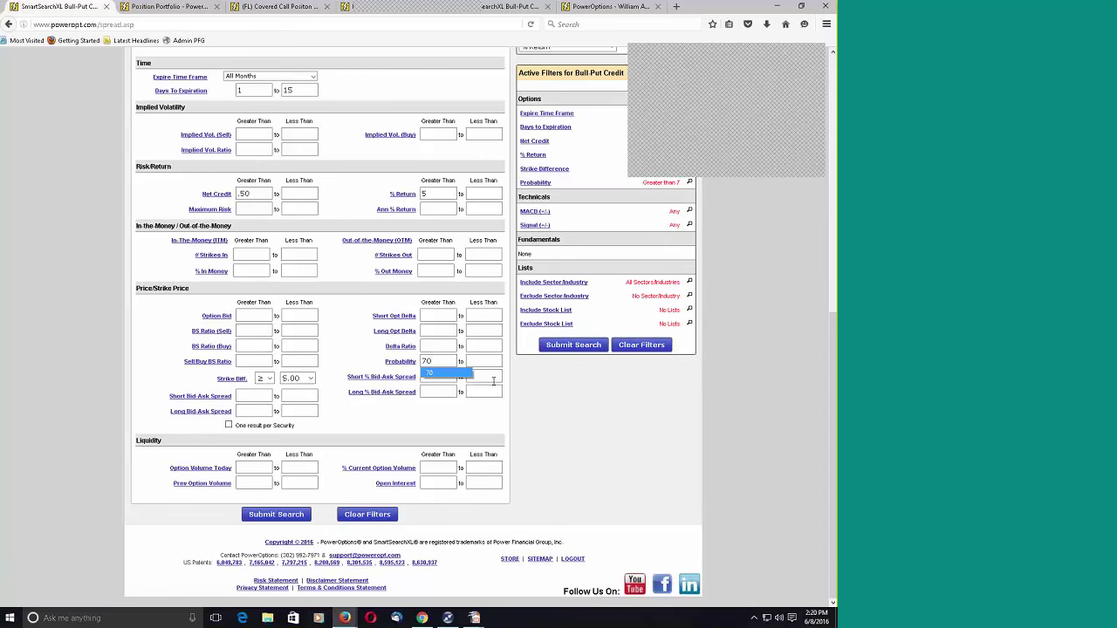
key("Return")
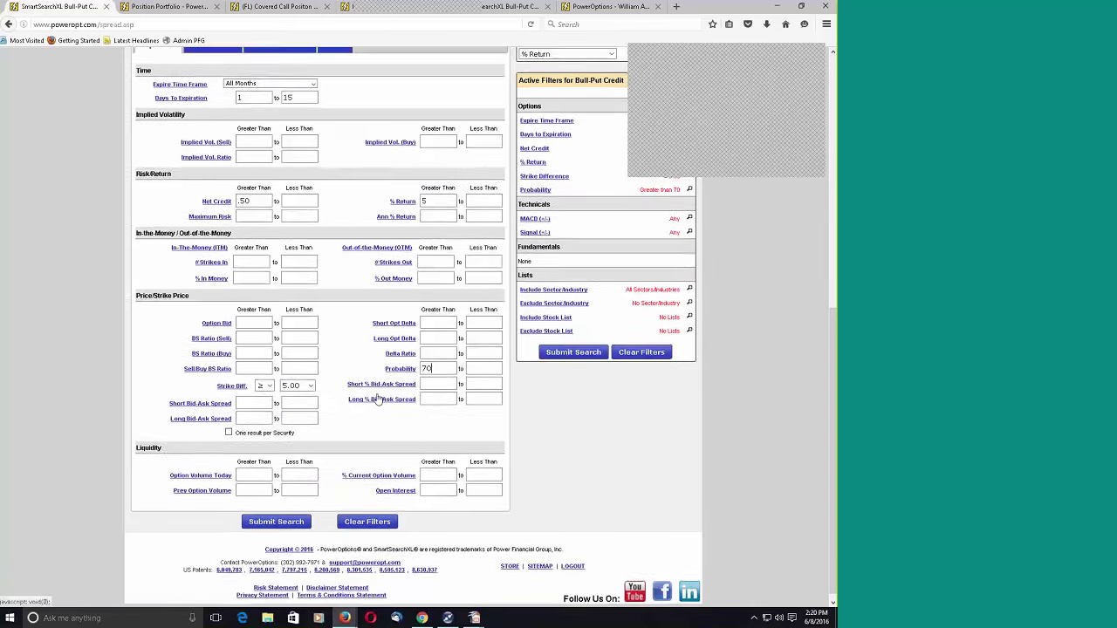
Include My Index List as the stock list and submit the search
left_click(339, 216)
left_click(182, 303)
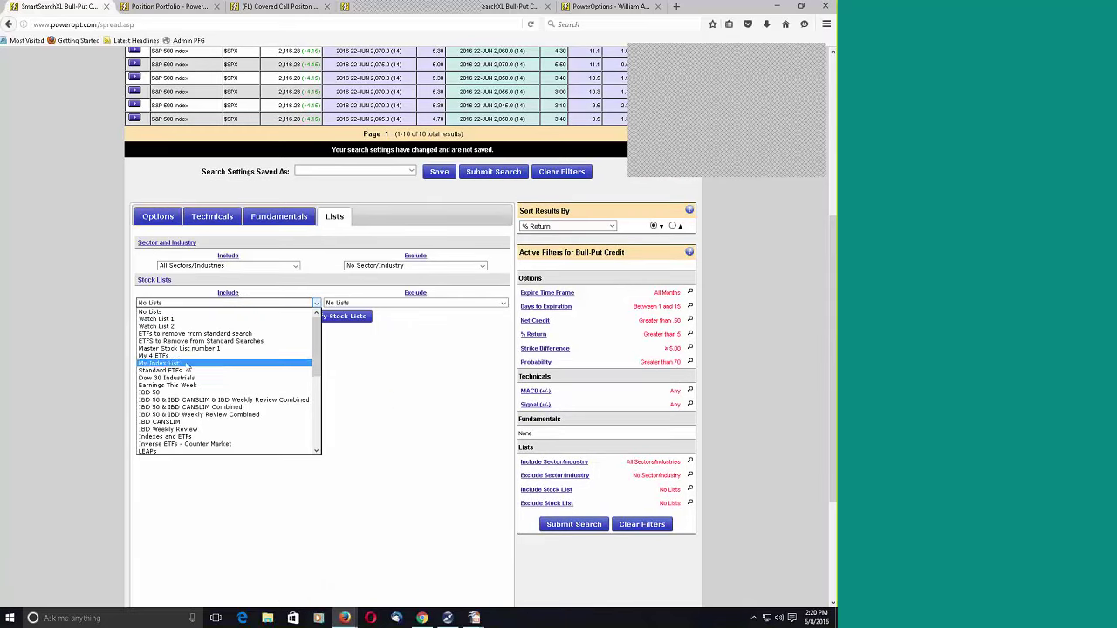
key("Escape")
key("Down")
left_click(494, 173)
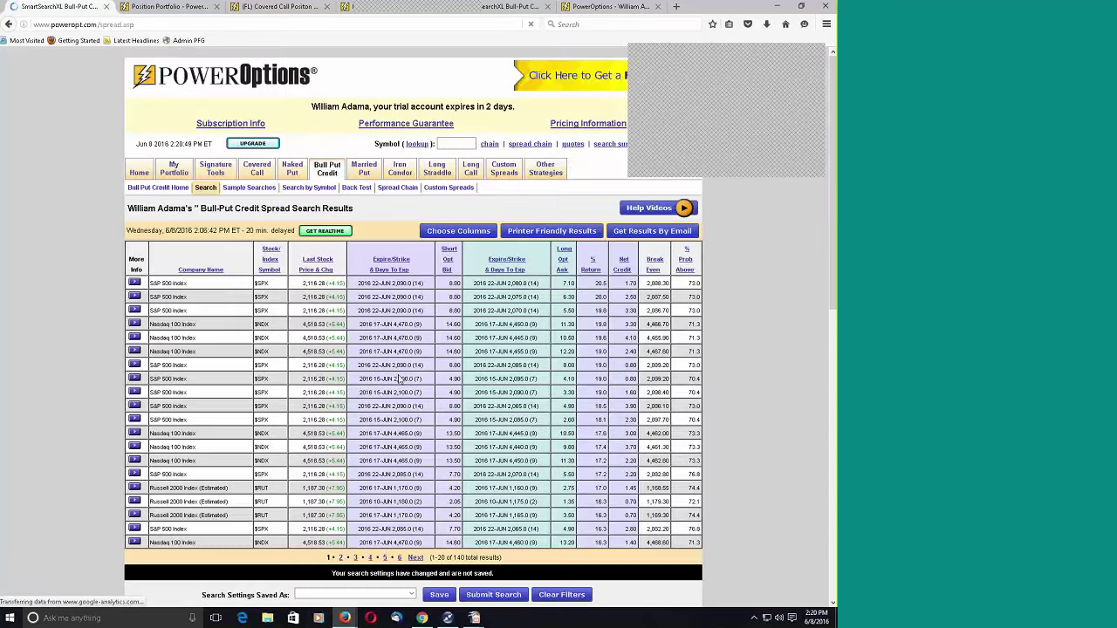
Review the index bull-put credit spread results, their total count and the active filters
scroll(395, 375, "down", 3)
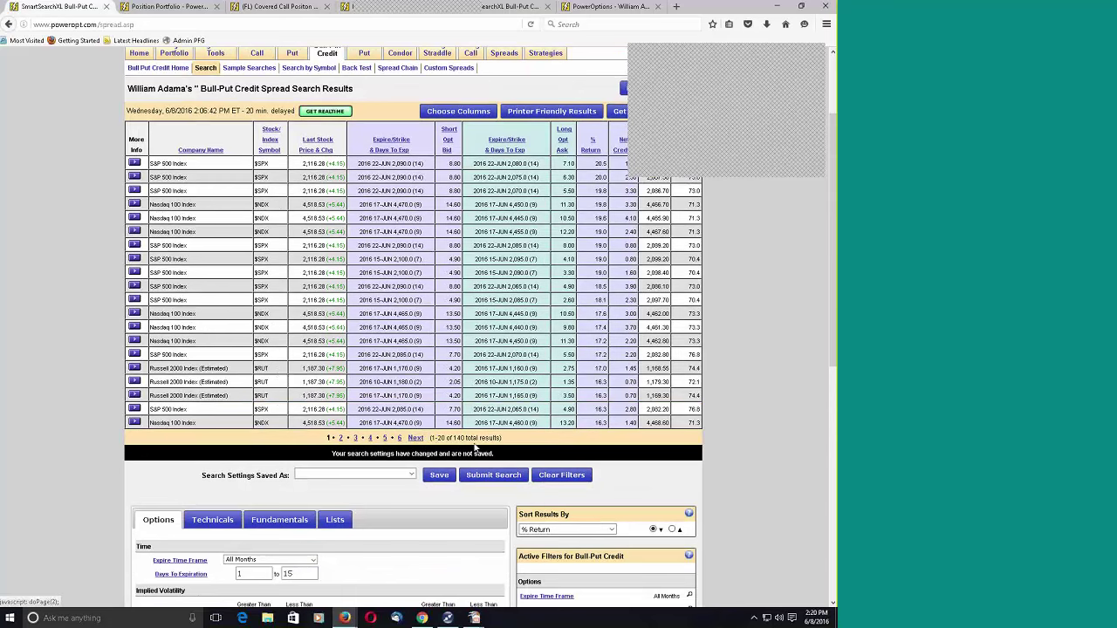
left_click_drag(452, 438, 495, 438)
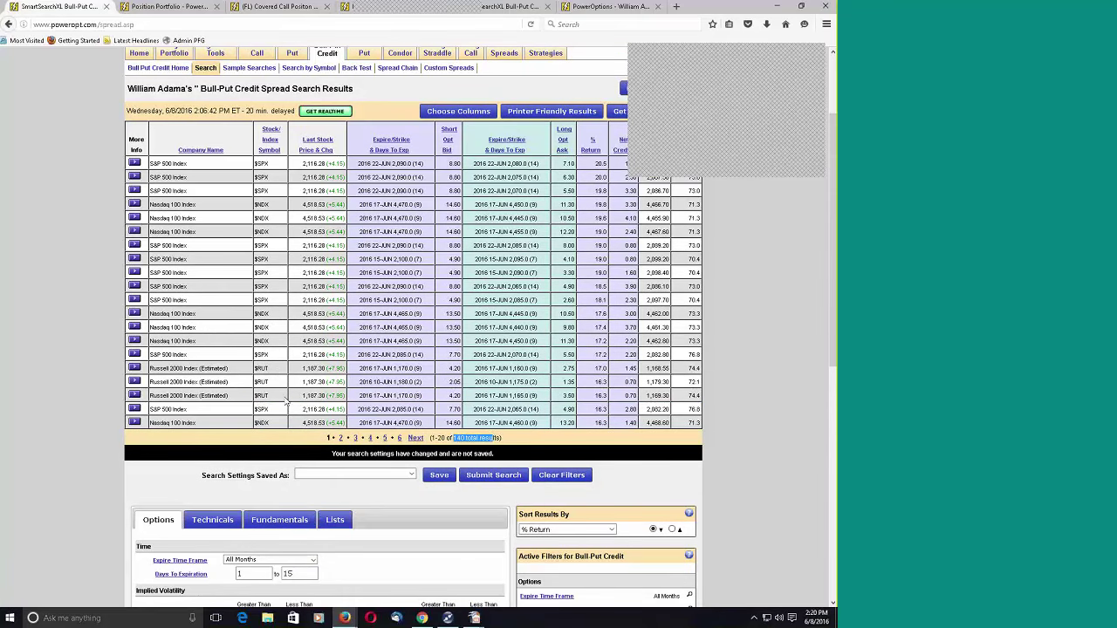
scroll(297, 390, "down", 5)
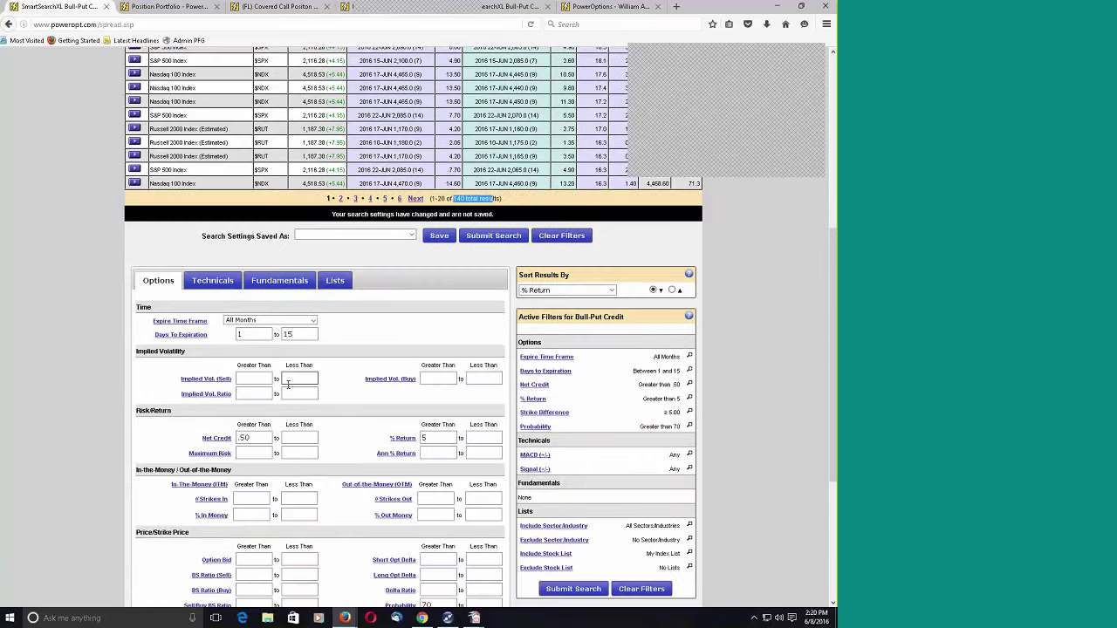
scroll(288, 384, "up", 4)
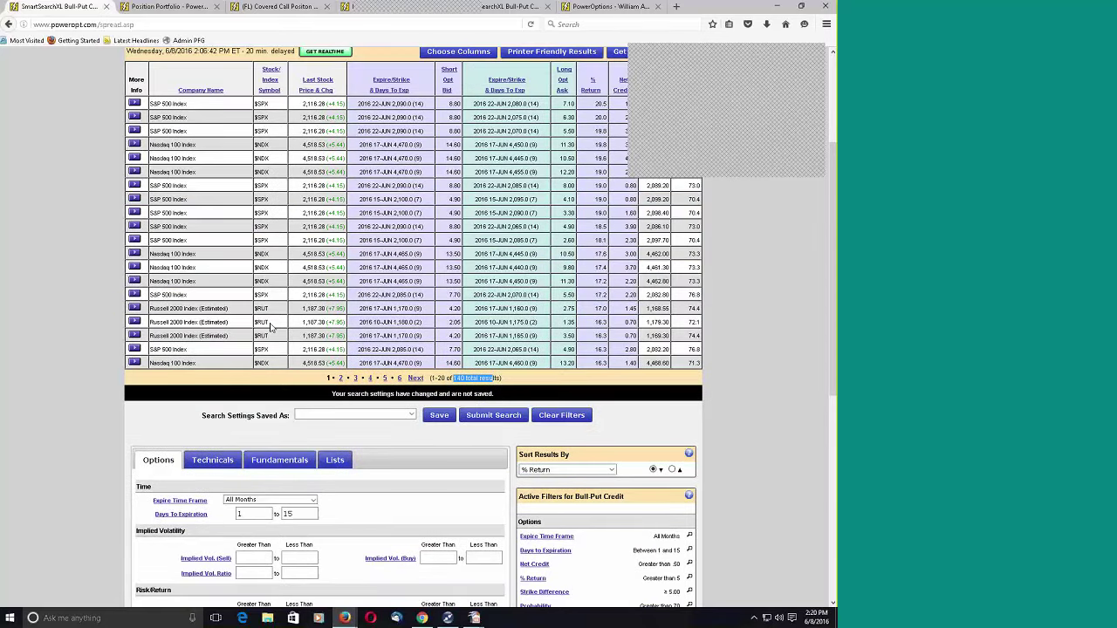
scroll(328, 335, "up", 3)
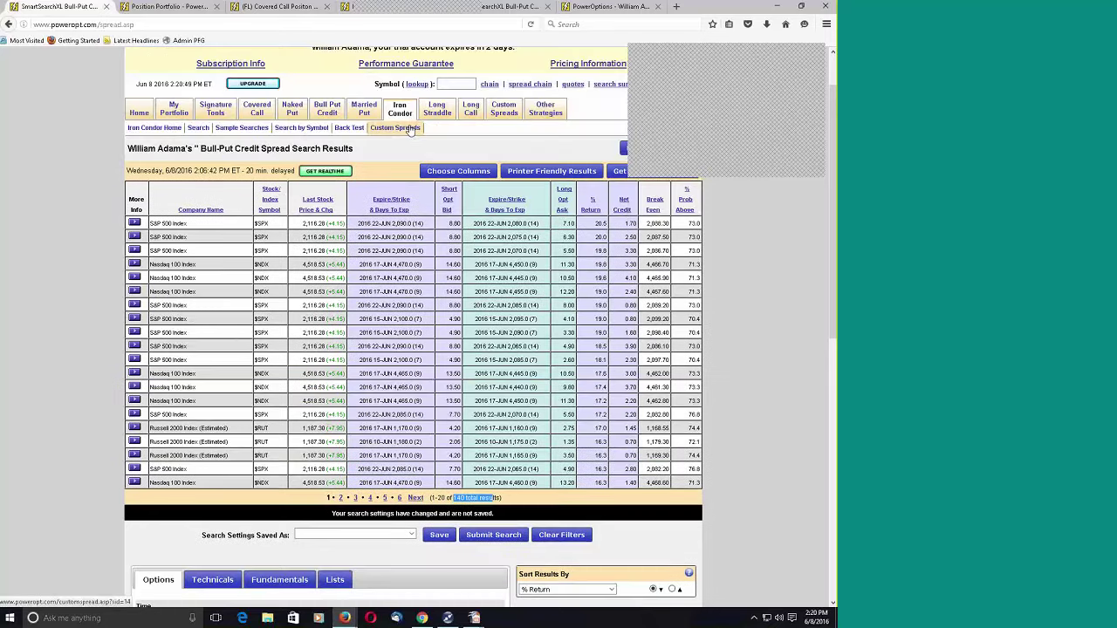
left_click(332, 111)
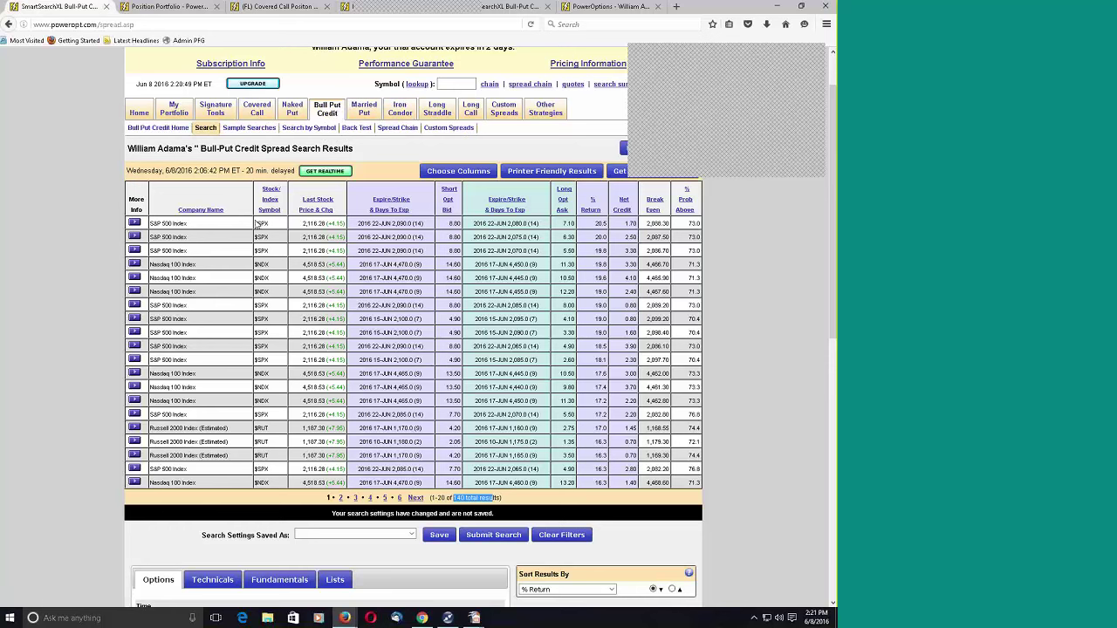
Look up the option chain for the $SPX symbol from the first result
left_click_drag(257, 224, 267, 224)
scroll(292, 299, "up", 2)
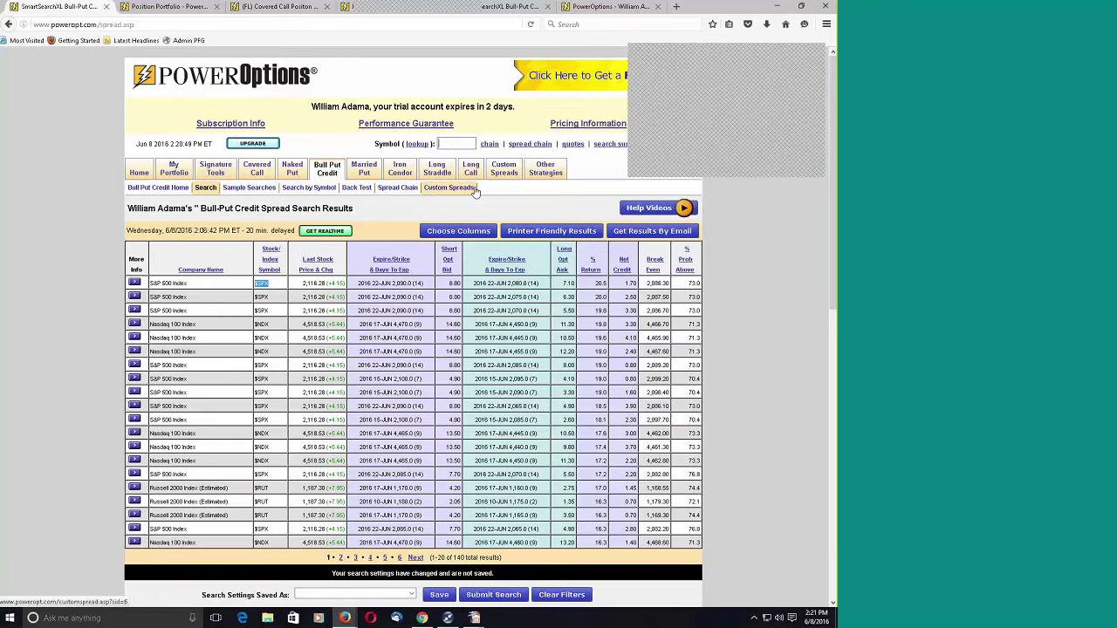
type("$SPX")
key("Return")
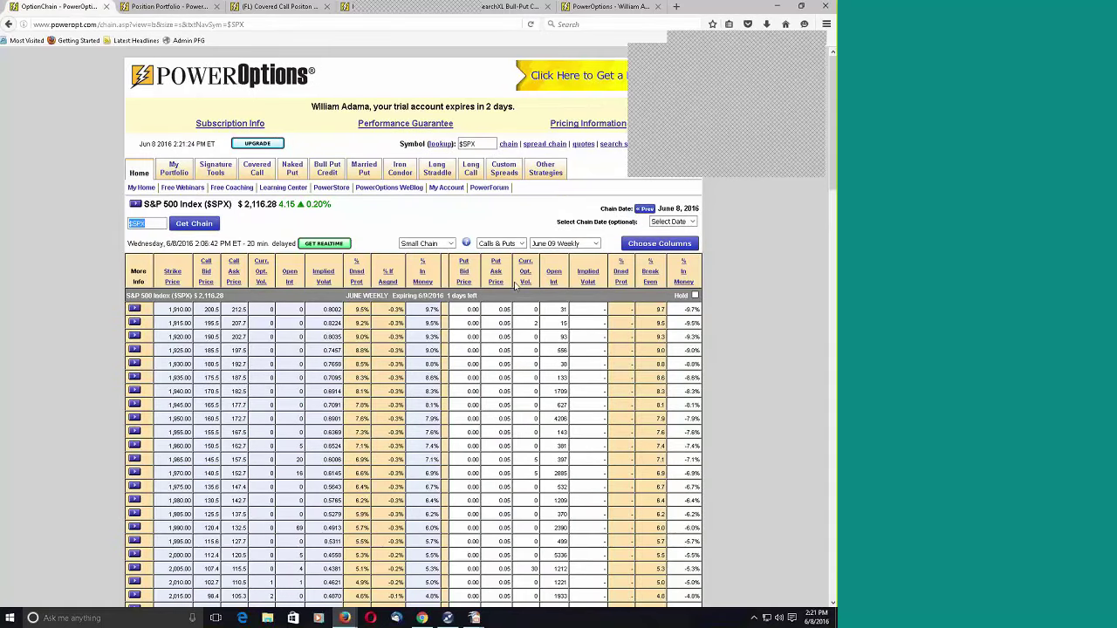
Look over the S&P 500 Index option chain and its call/put display choices
scroll(438, 261, "down", 3)
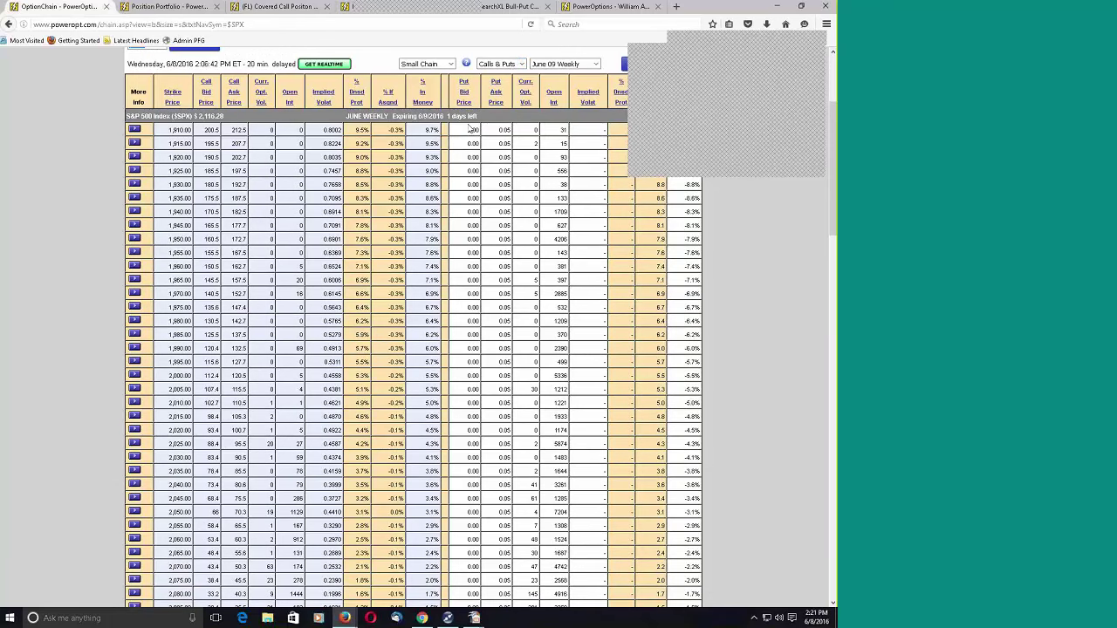
scroll(632, 225, "up", 2)
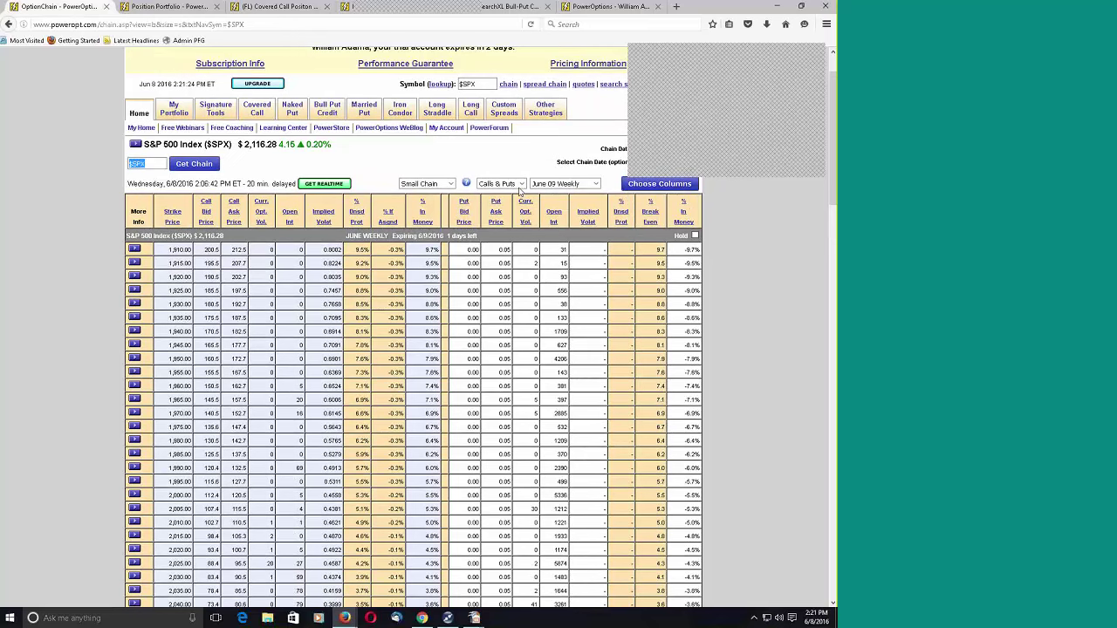
left_click(511, 184)
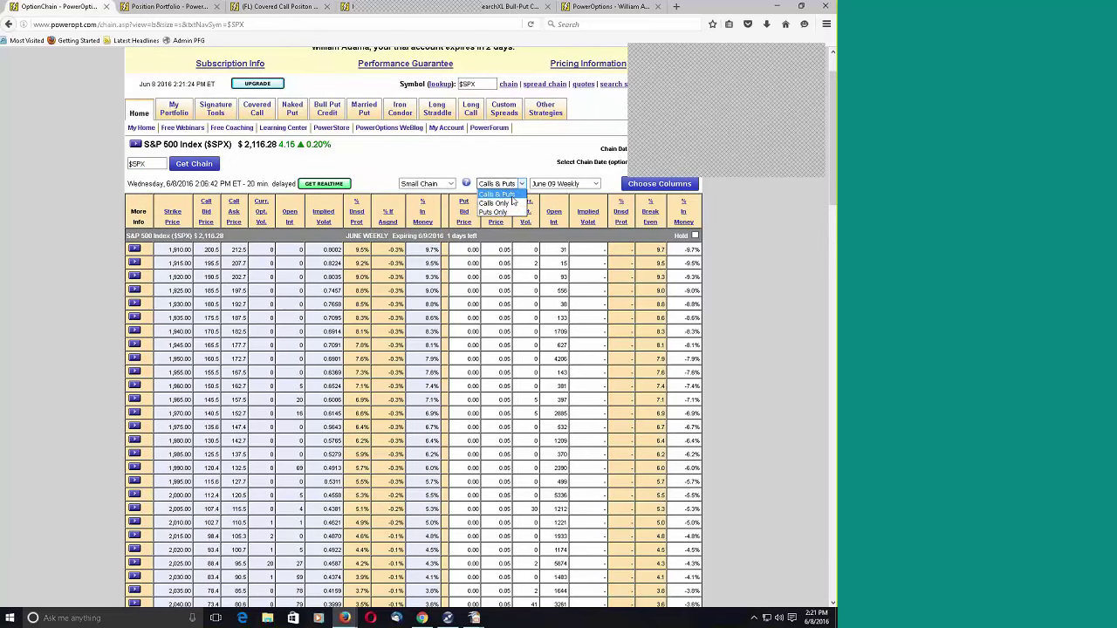
Open the option chain's column configuration, review the available call and put columns, and close it without changes
left_click(640, 189)
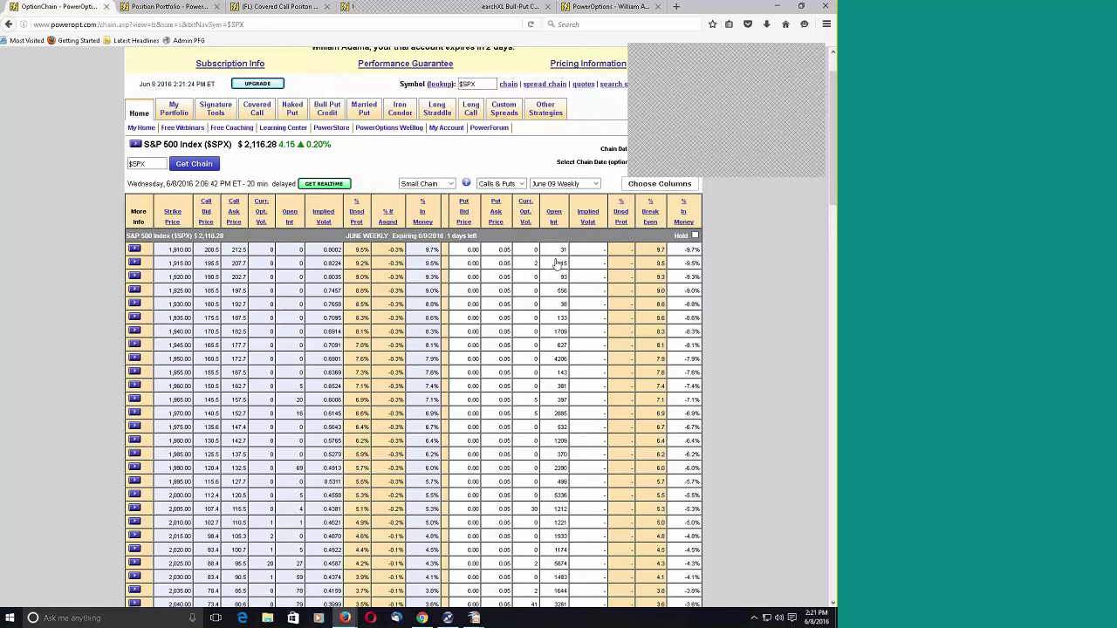
scroll(419, 272, "down", 4)
scroll(419, 272, "down", 1)
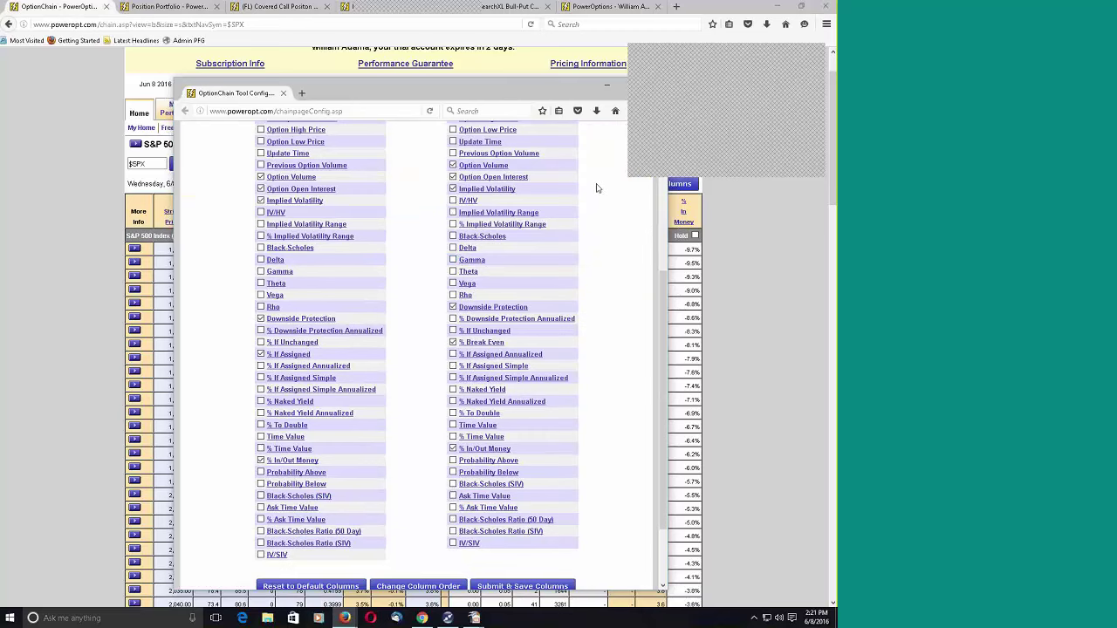
scroll(596, 188, "up", 5)
left_click_drag(576, 97, 456, 101)
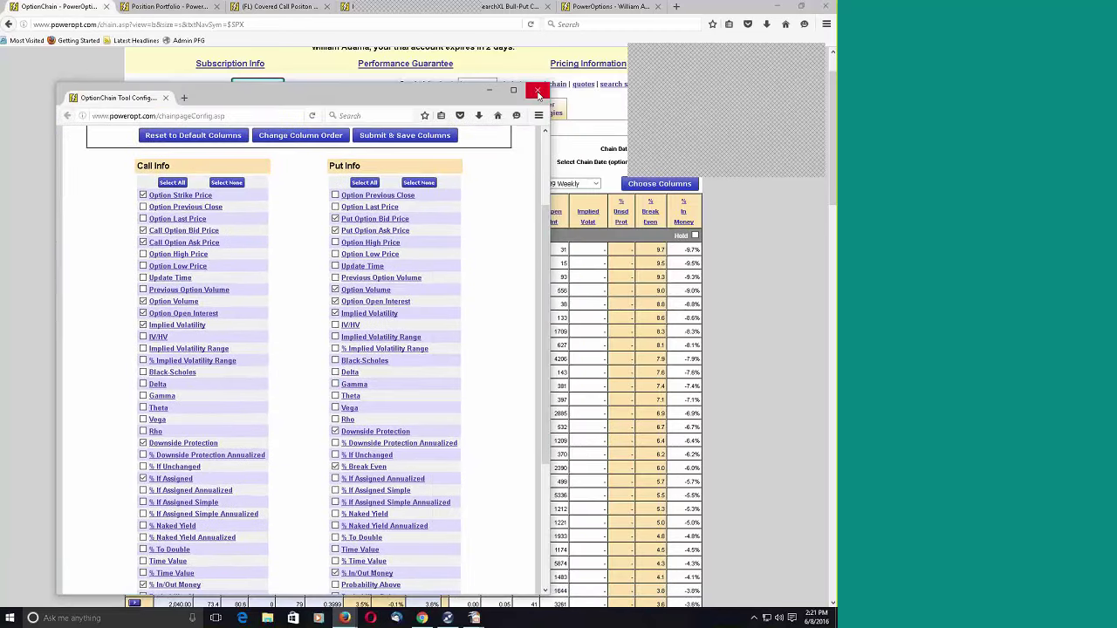
left_click(539, 93)
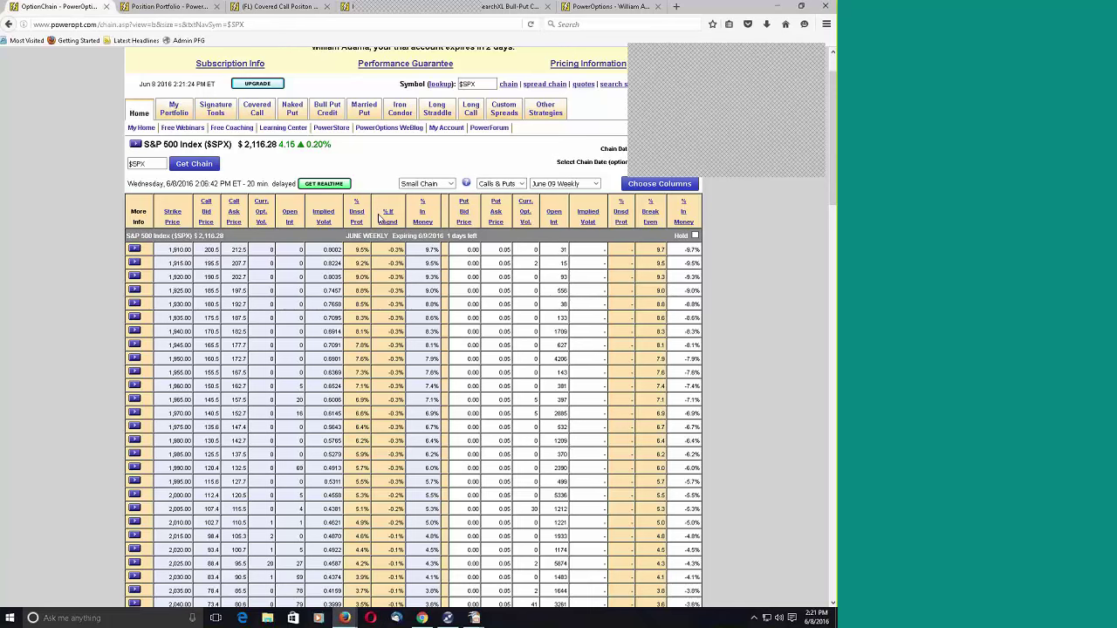
Check the chain's available expiration dates and highlight the expiry date and days left of the first June weekly series
scroll(381, 218, "down", 1)
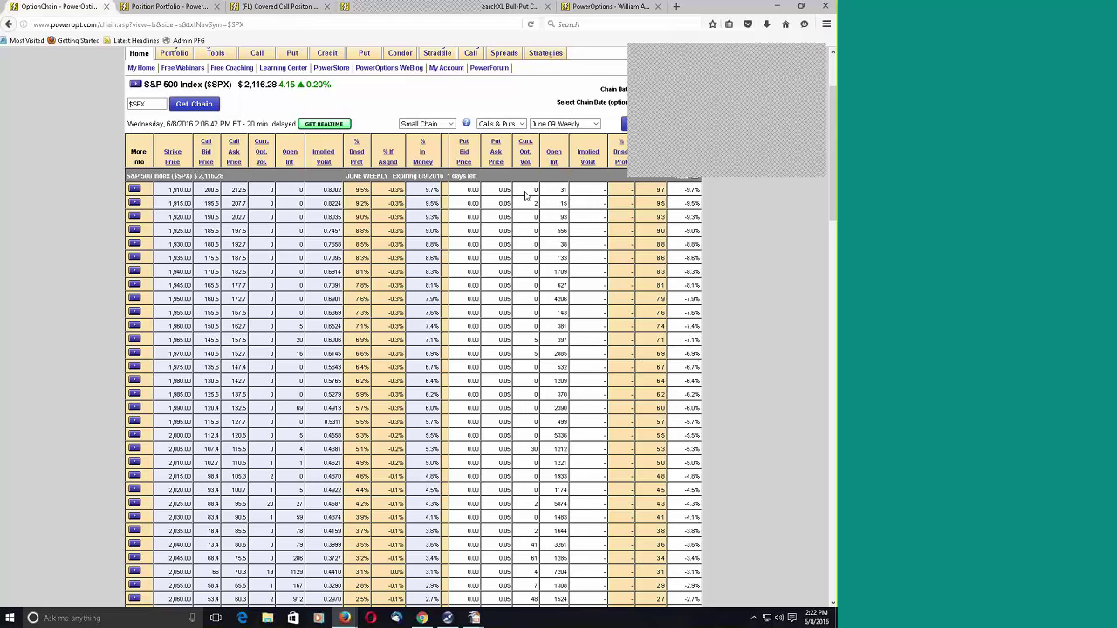
left_click(556, 124)
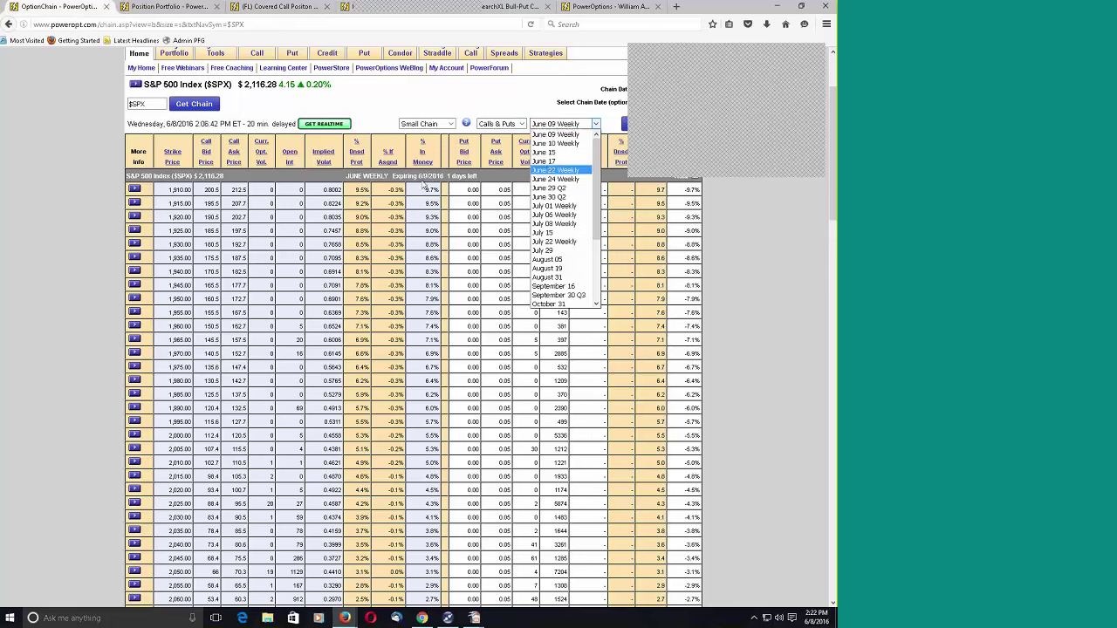
key("Escape")
left_click_drag(393, 176, 478, 178)
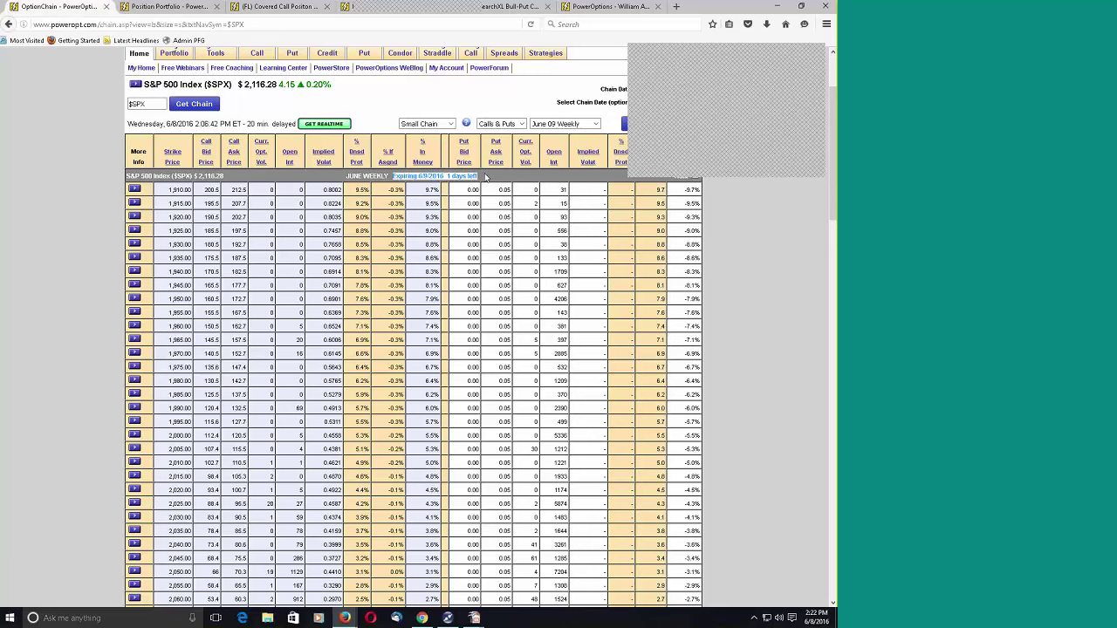
Browse the chain through the second June weekly series, and recheck the list of expiration dates
scroll(491, 182, "down", 10)
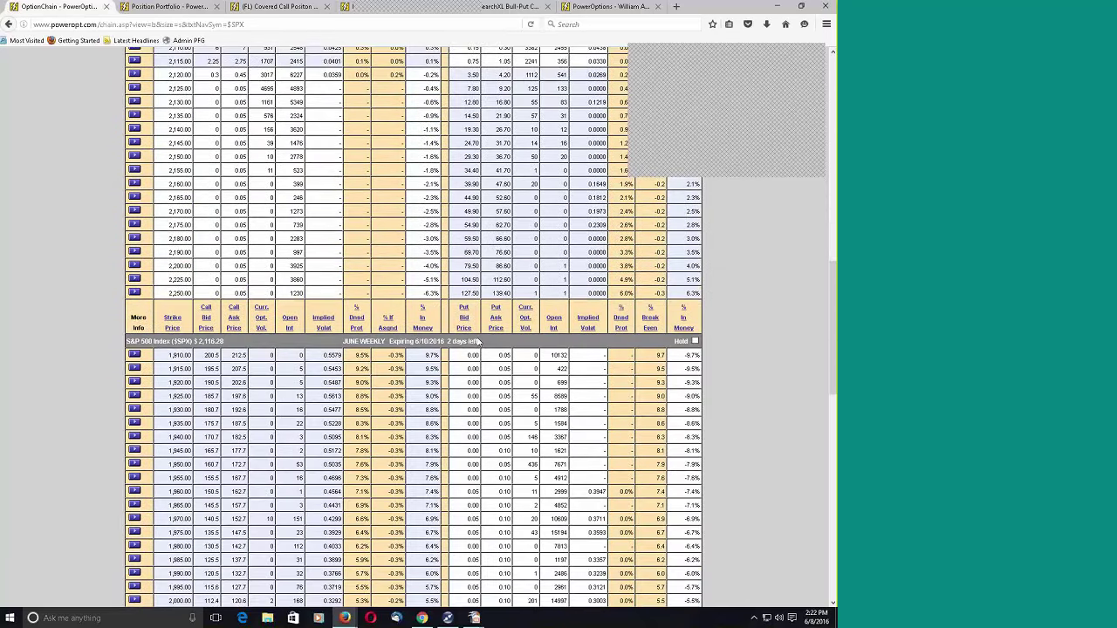
scroll(478, 345, "down", 6)
scroll(478, 347, "down", 4)
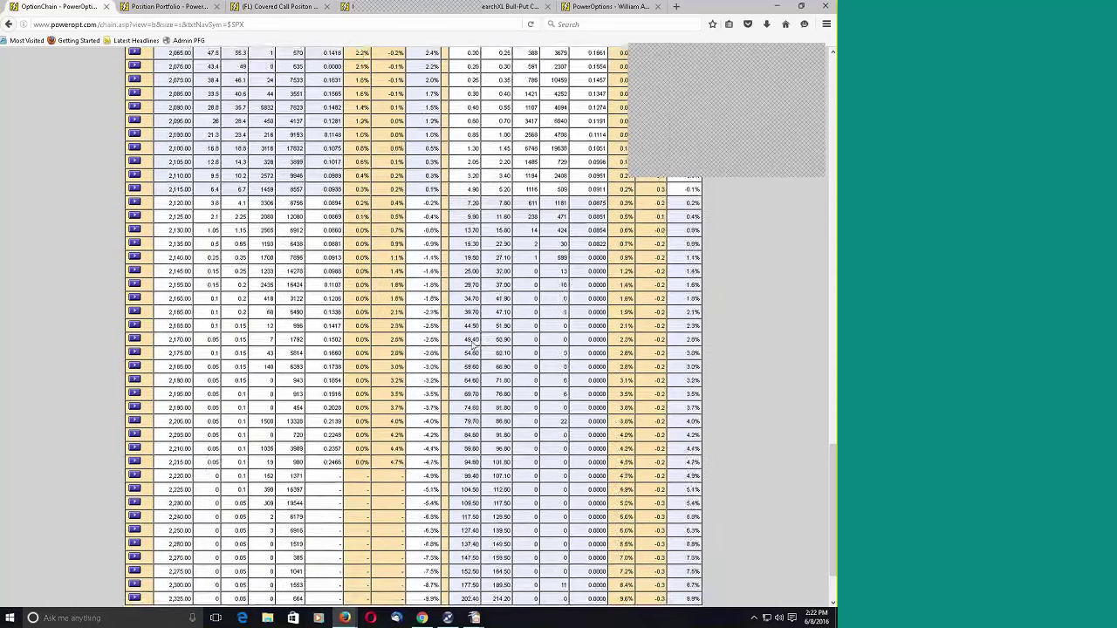
scroll(475, 328, "up", 6)
scroll(474, 328, "up", 10)
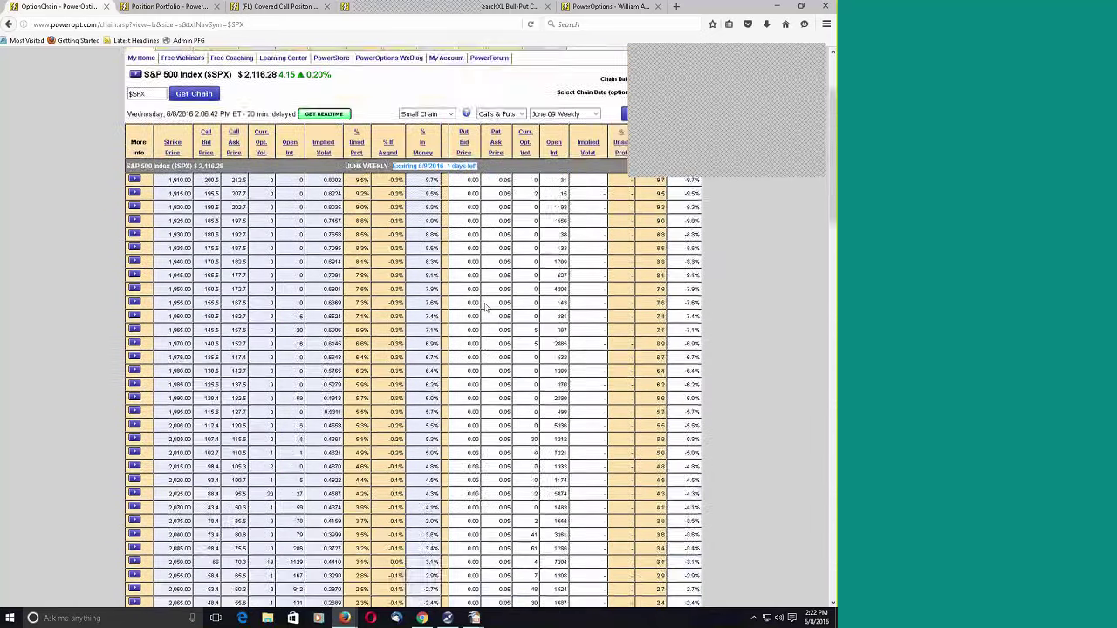
left_click(569, 245)
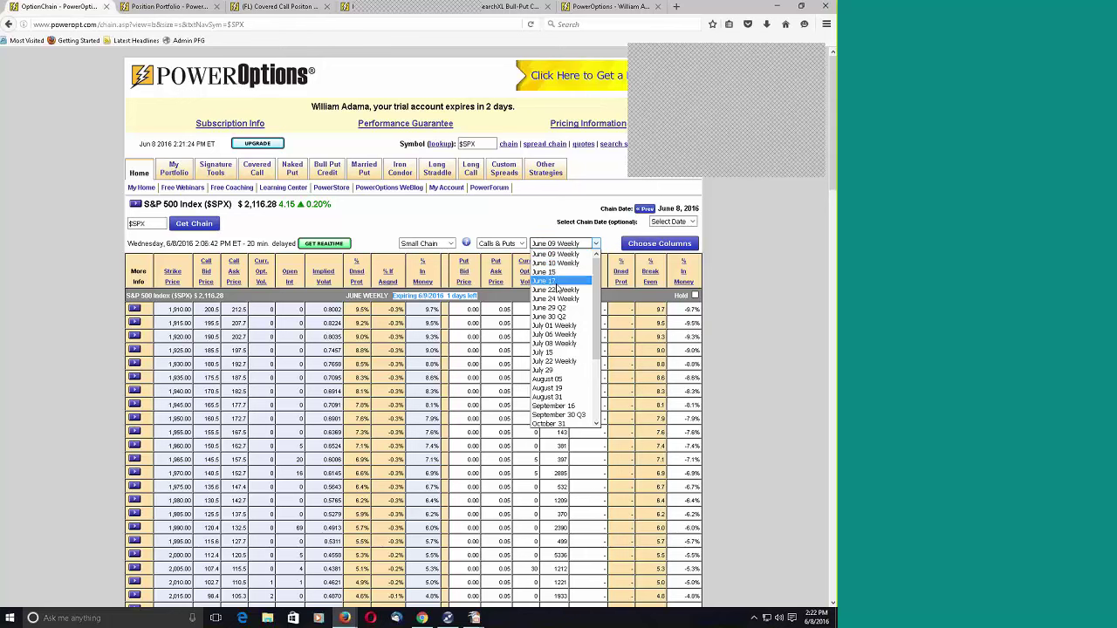
left_click(353, 234)
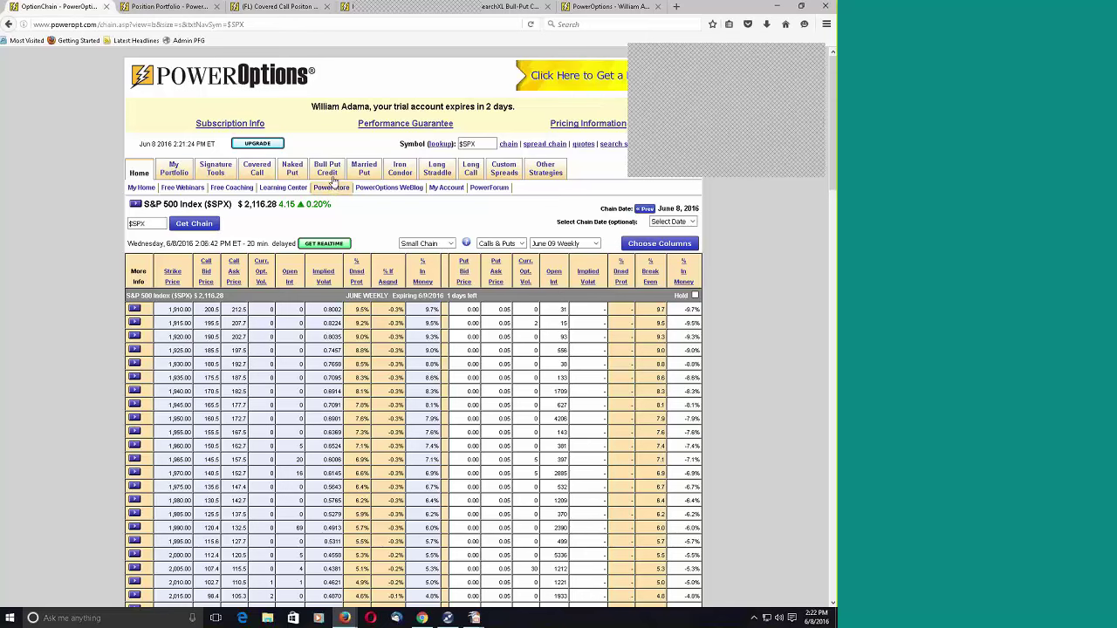
Switch to the open **Weekly Bull Puts search page and review its results, description and filter settings
mouse_move(334, 179)
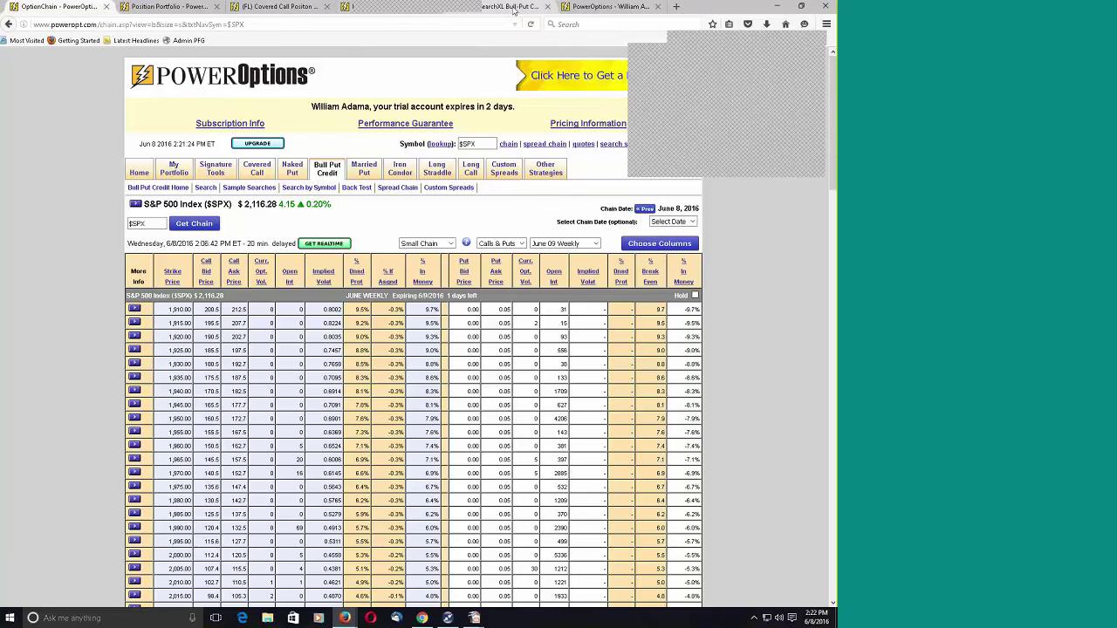
left_click(514, 10)
scroll(428, 359, "down", 5)
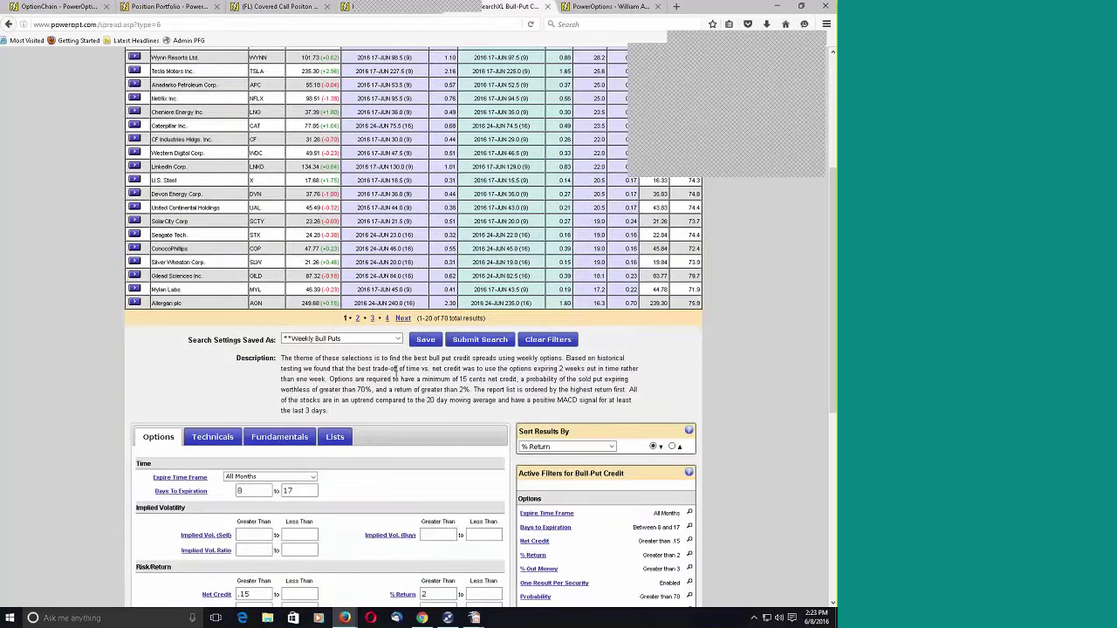
scroll(397, 371, "up", 5)
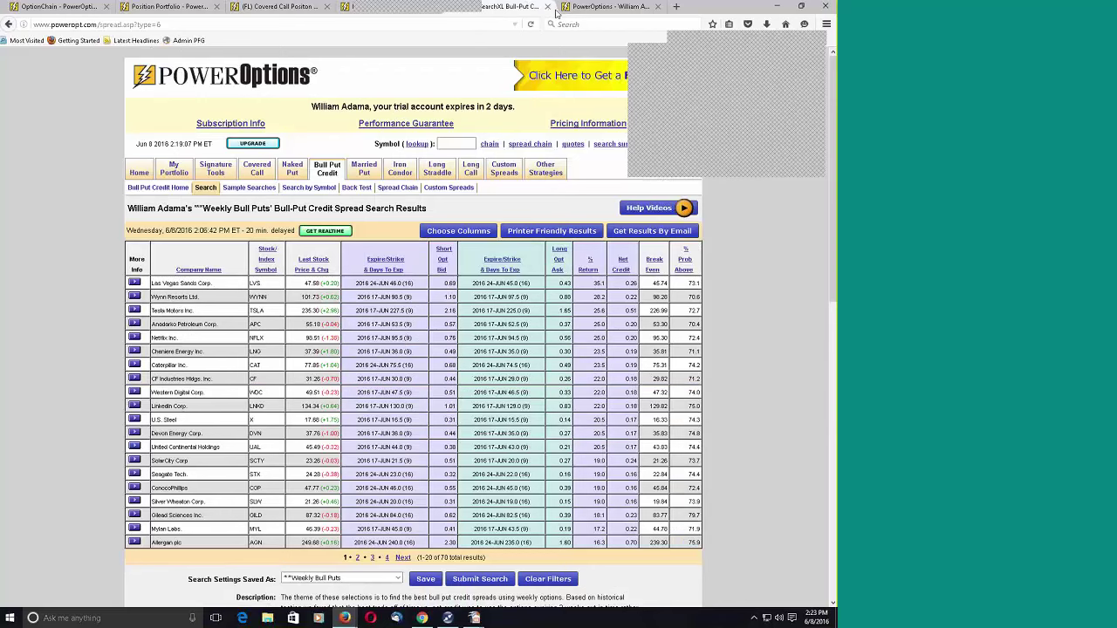
Close the page with the Alphabet JUN 725 put details and return to the $SPX option chain
left_click(637, 9)
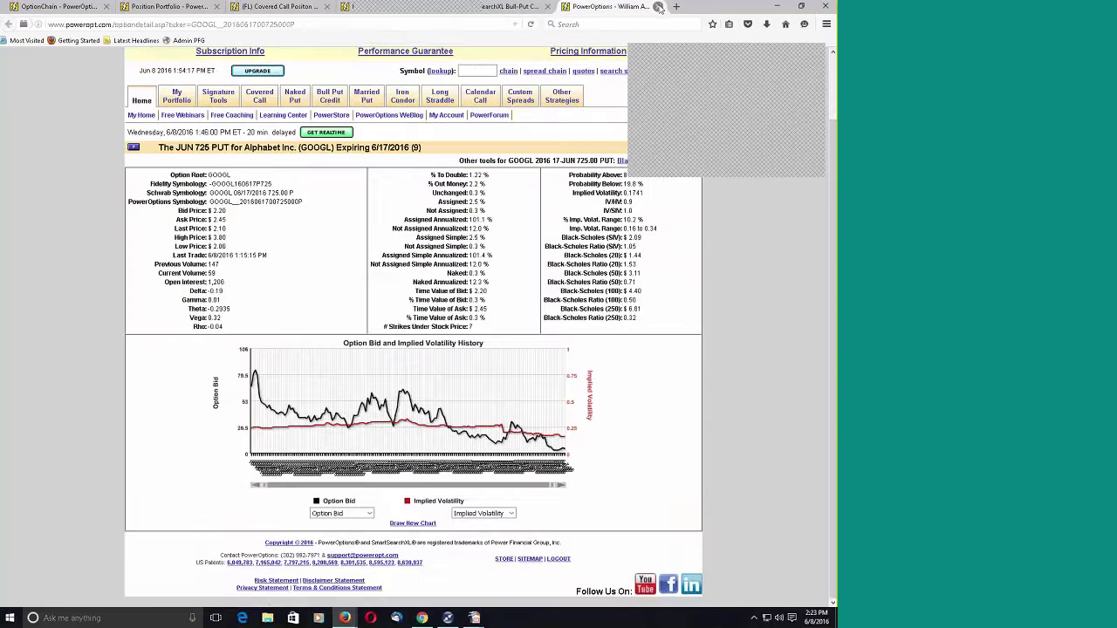
left_click(659, 6)
left_click(54, 7)
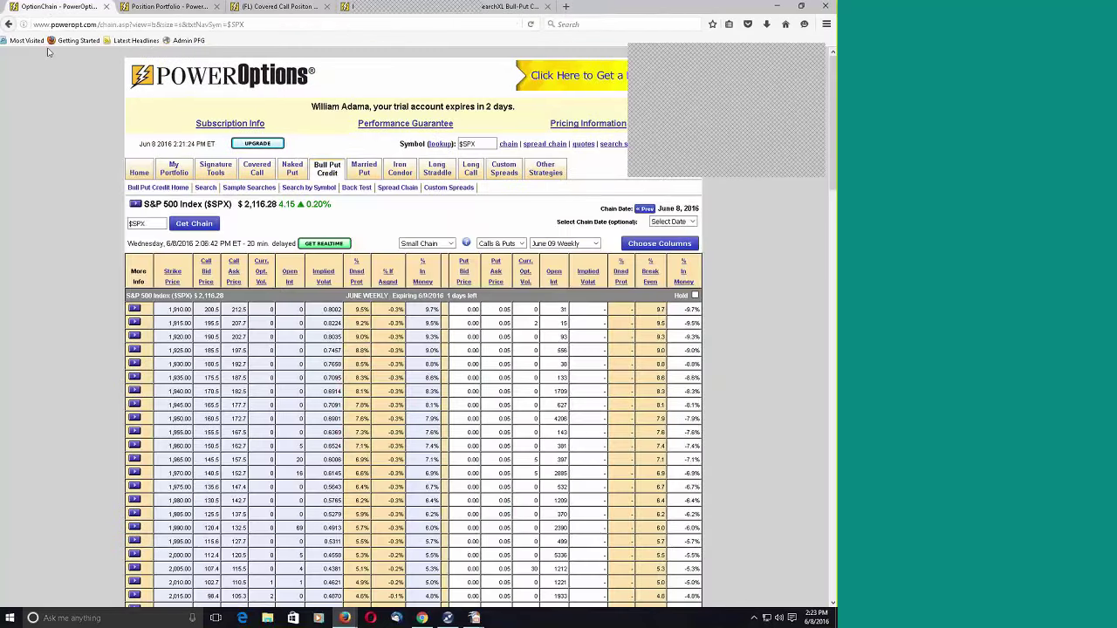
Return to the index bull-put credit spread results and save the search as "Index Search for Capital Discussions"
left_click(9, 24)
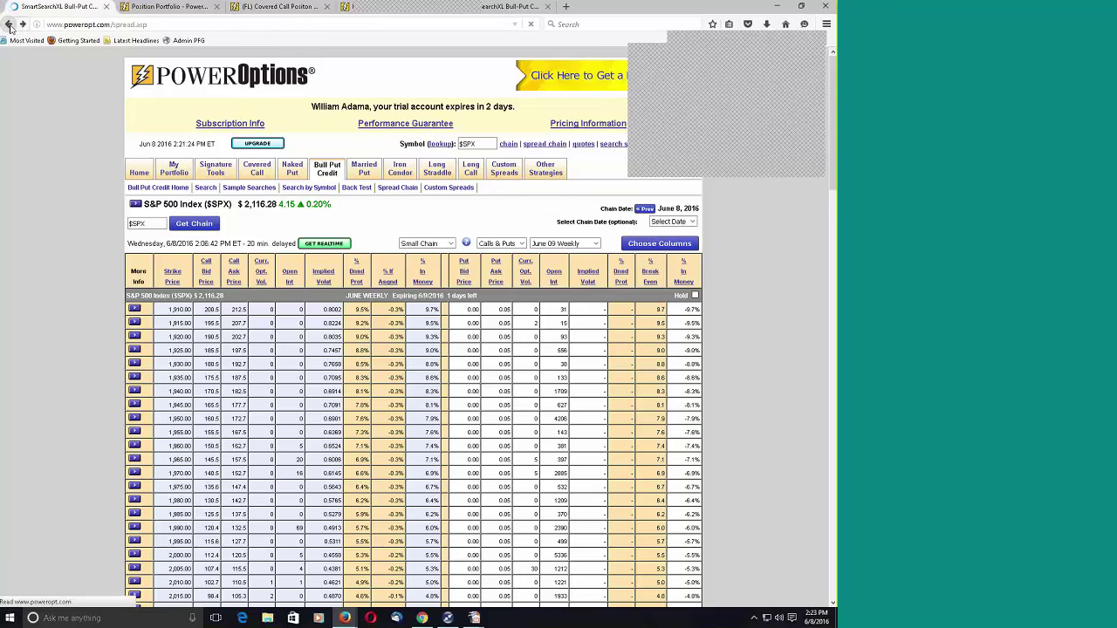
scroll(214, 245, "down", 3)
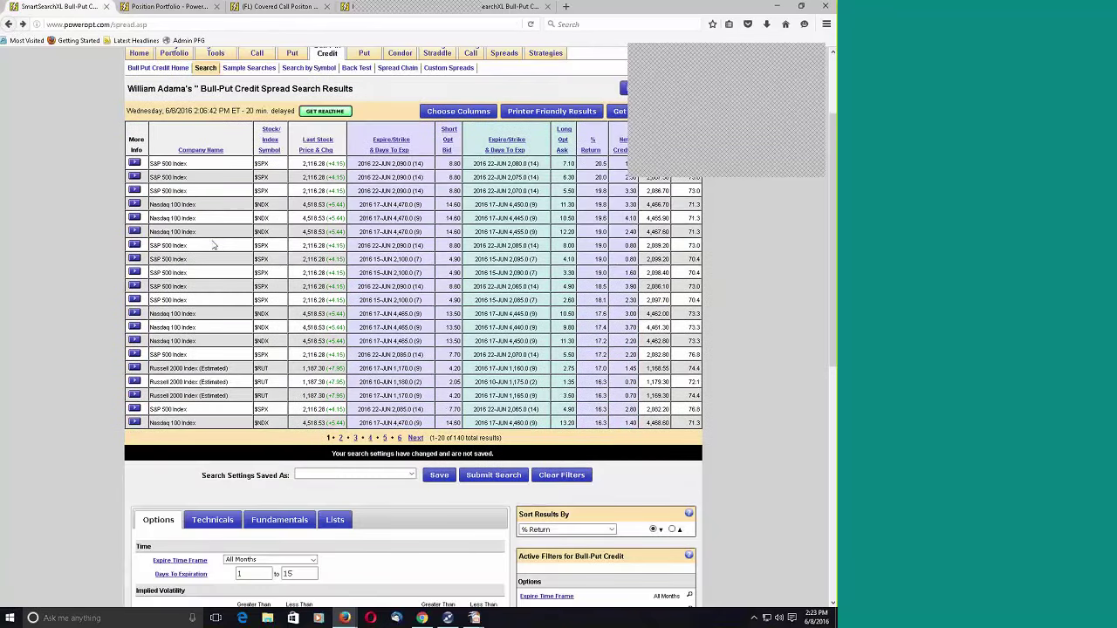
scroll(214, 245, "down", 1)
left_click(430, 417)
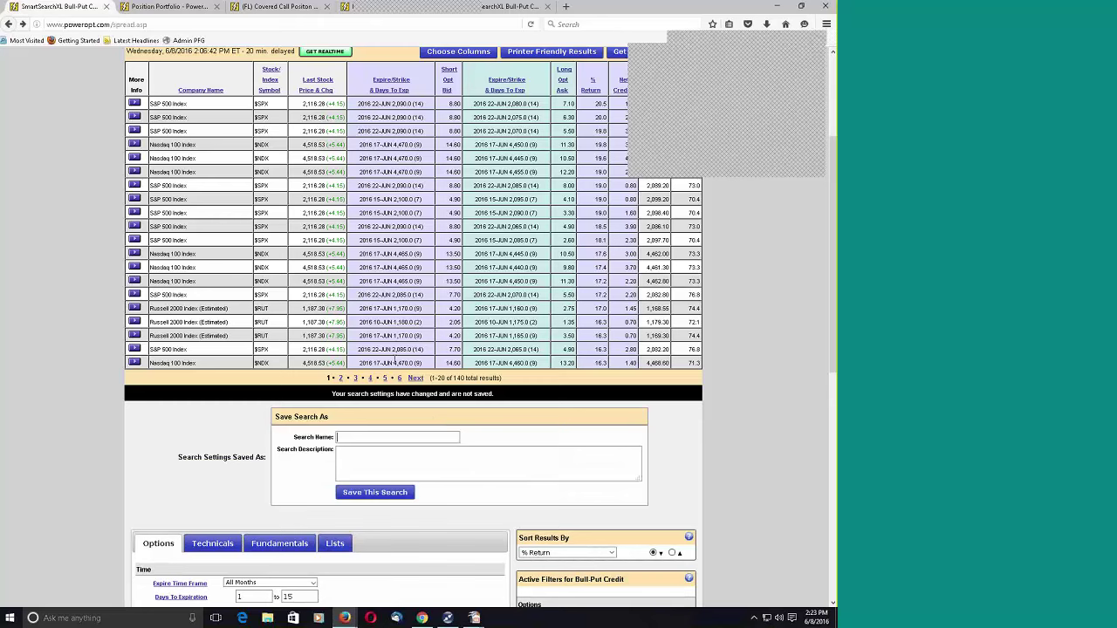
type("Index Searc")
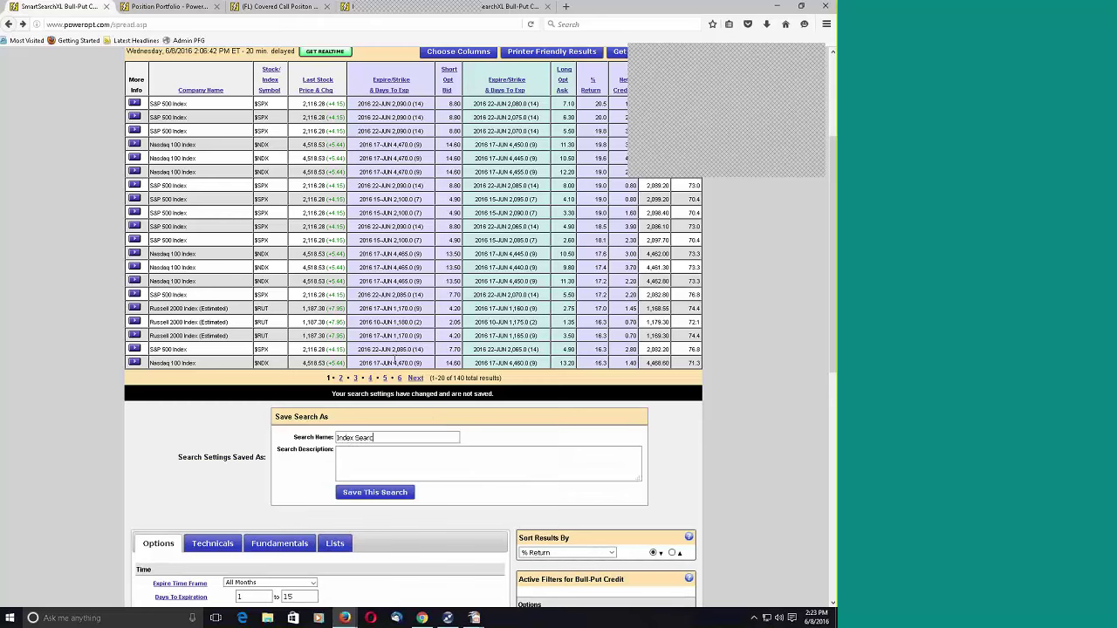
type("h for Capital Discussions")
left_click(407, 497)
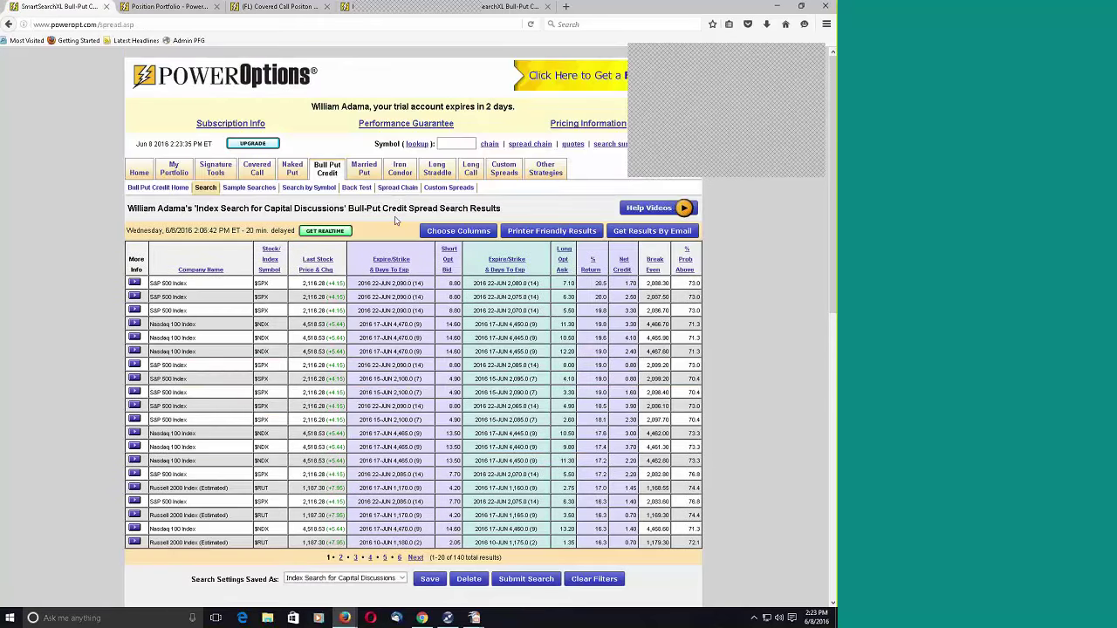
Run a SmartHistoryXL back test of Bull-Put Credit Spread for April 8, 2016 using the saved search "Index Search for Capital Discussions"
left_click(358, 188)
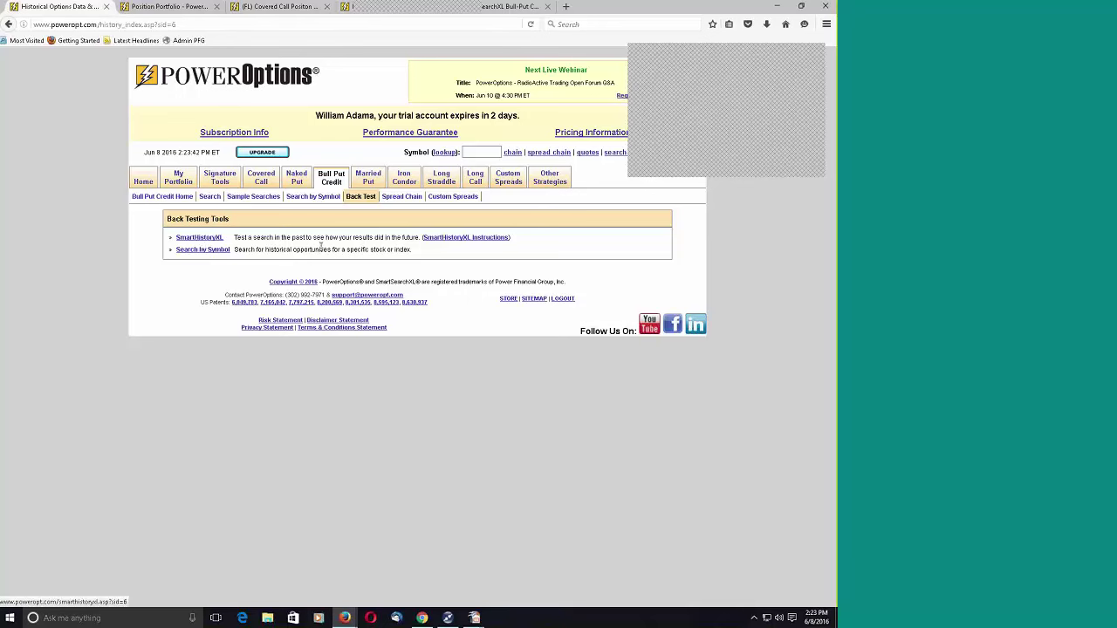
left_click(209, 240)
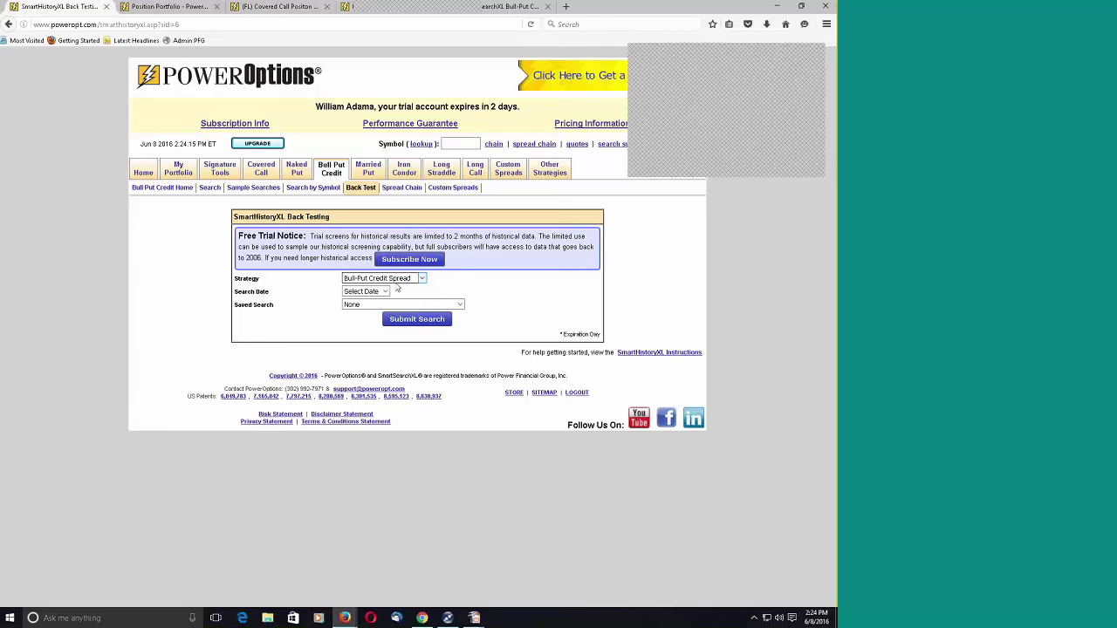
left_click(385, 291)
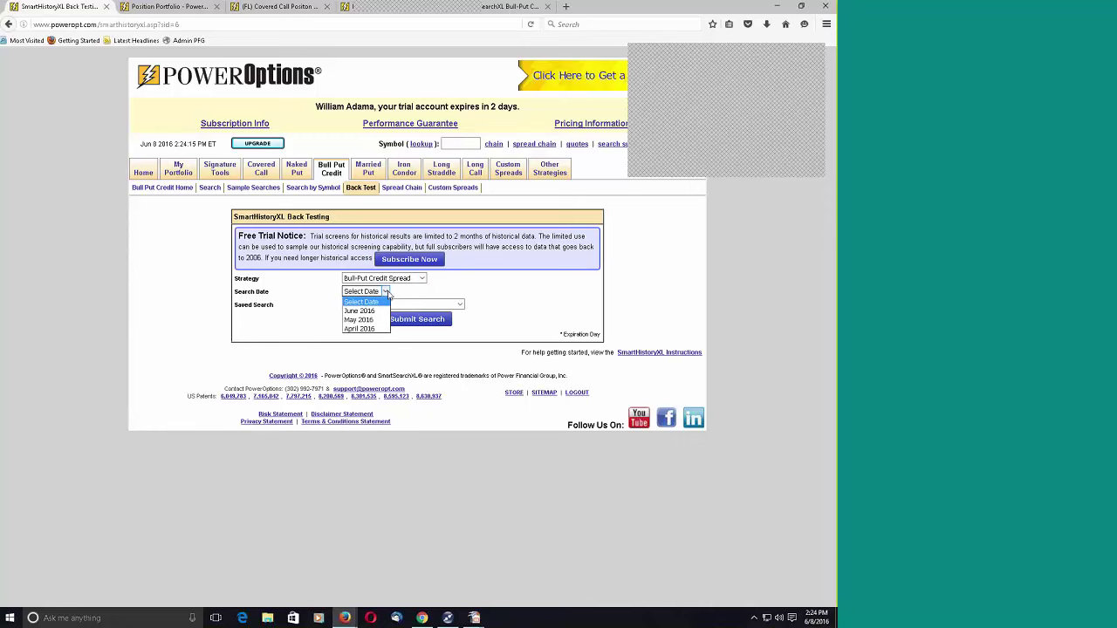
left_click(376, 330)
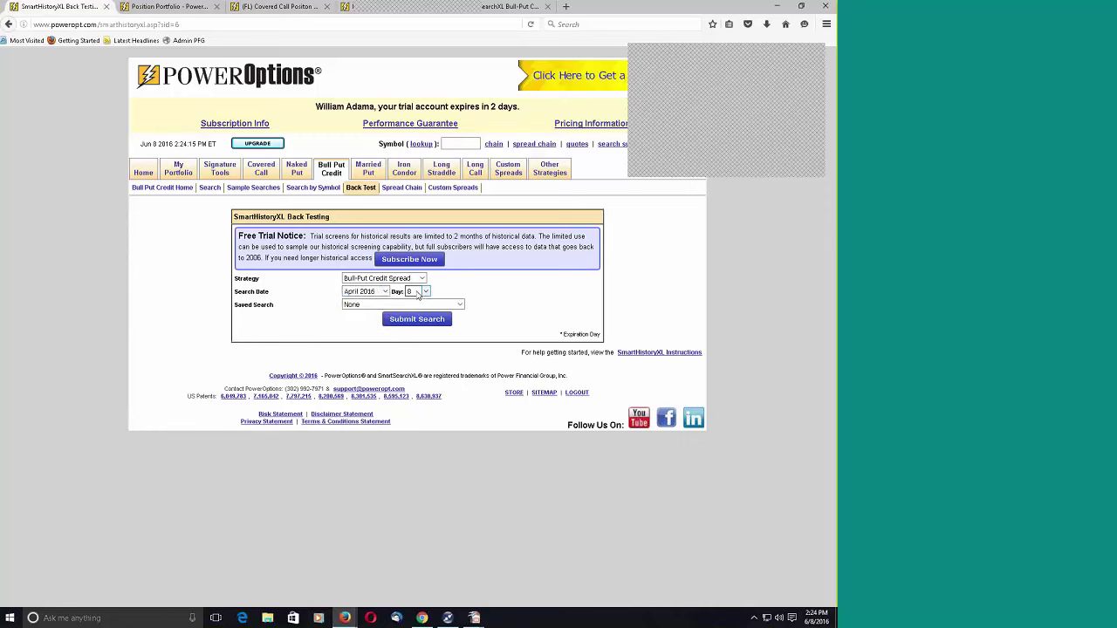
left_click(392, 304)
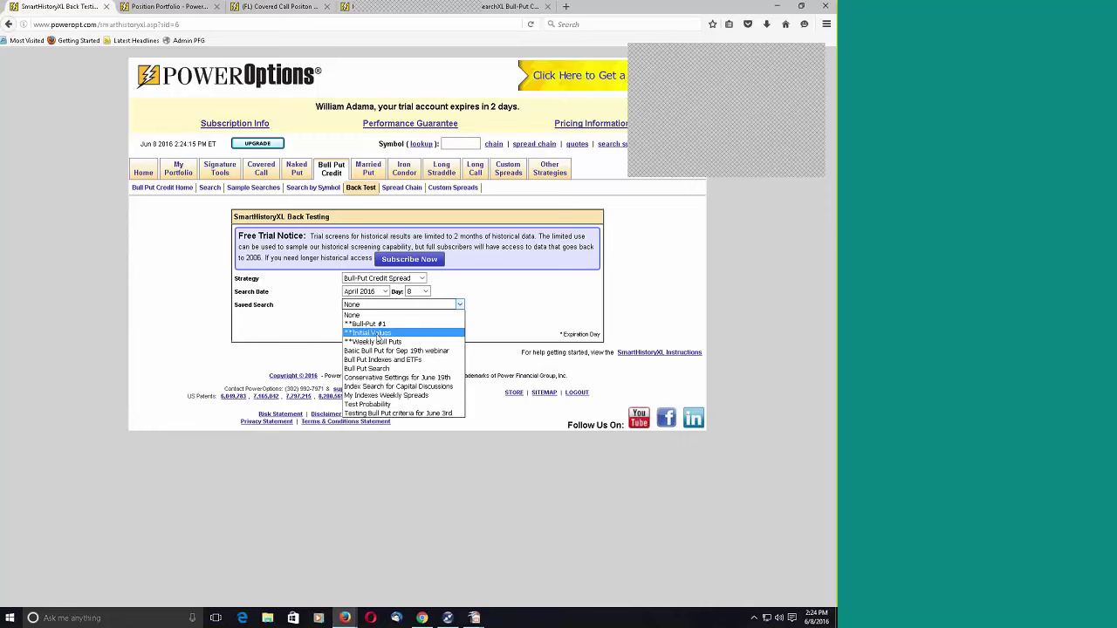
left_click(373, 389)
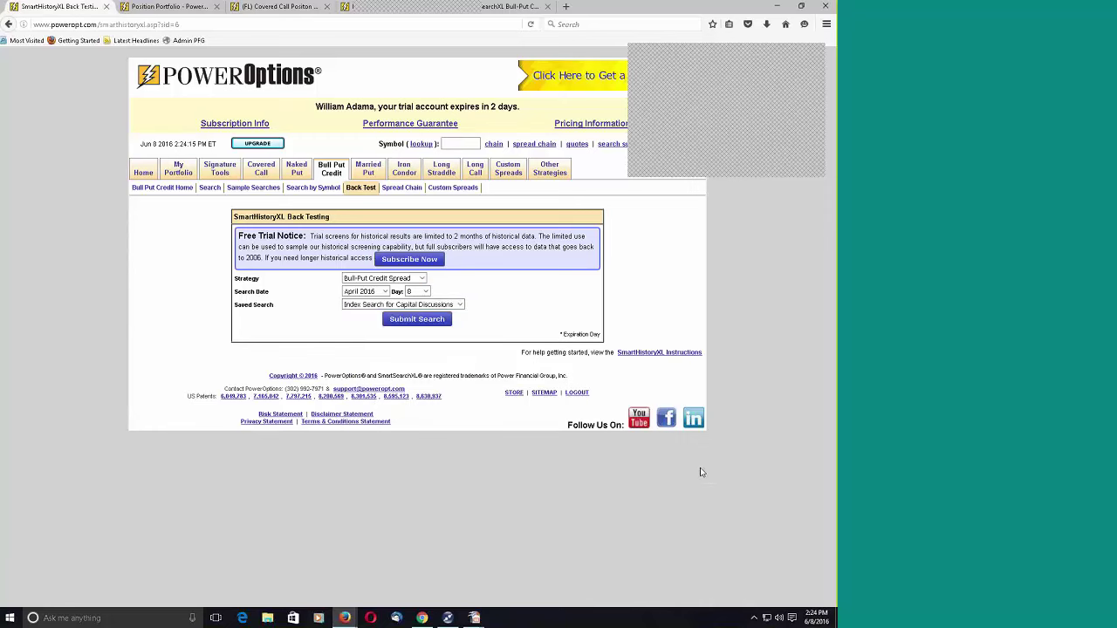
left_click(417, 319)
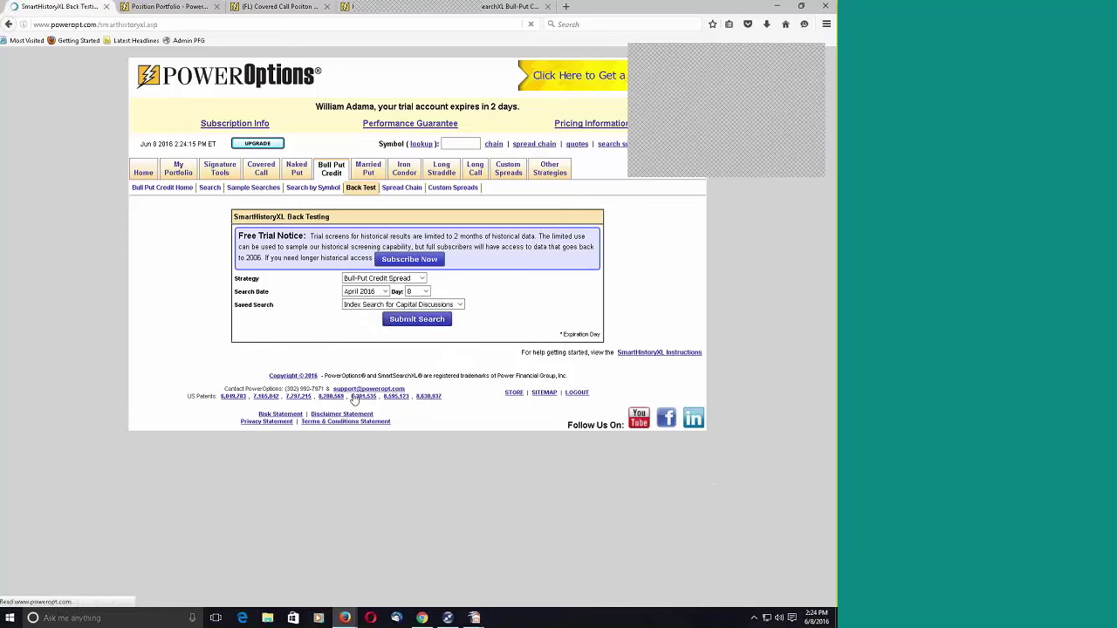
Review the back-test results and analyze the first Nasdaq 100 position, the 22-APR 4,400/4,350 put spread
scroll(366, 403, "down", 3)
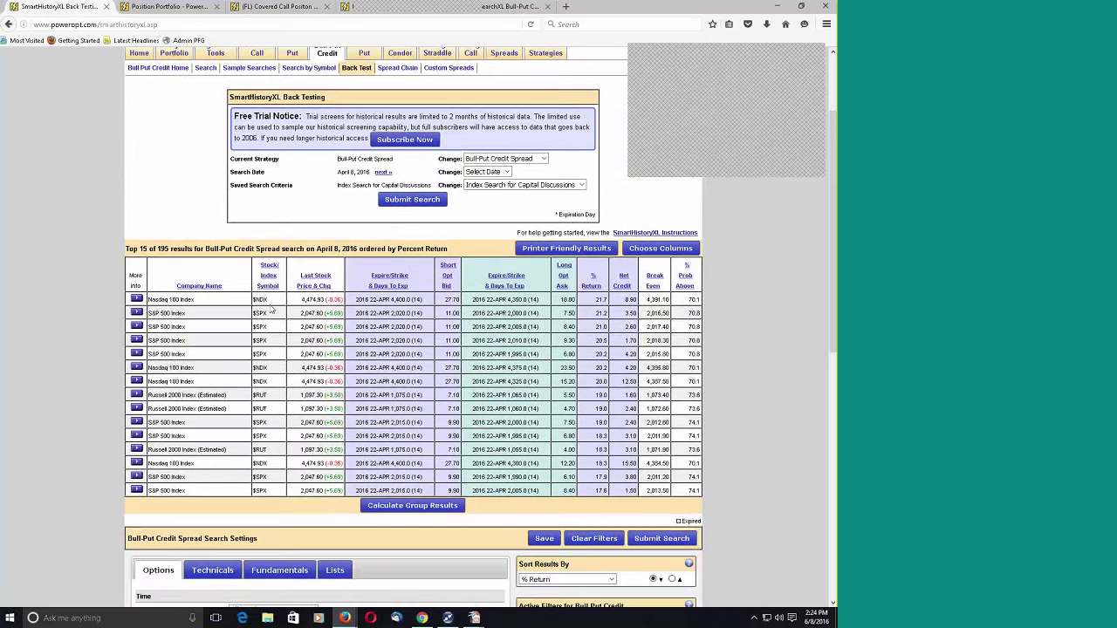
scroll(274, 341, "down", 1)
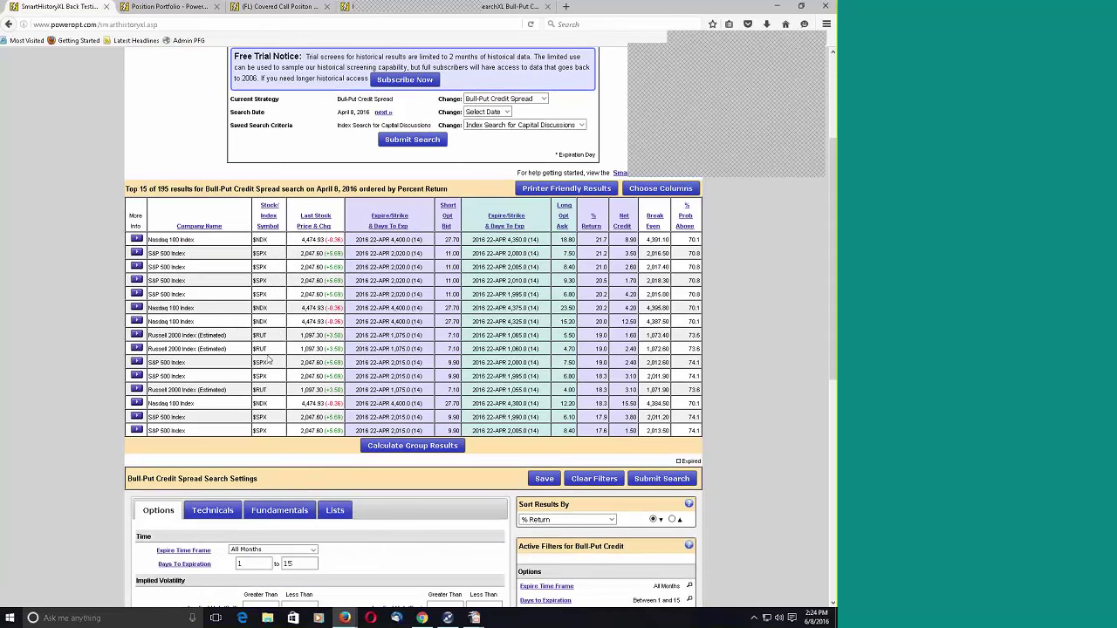
scroll(271, 358, "down", 1)
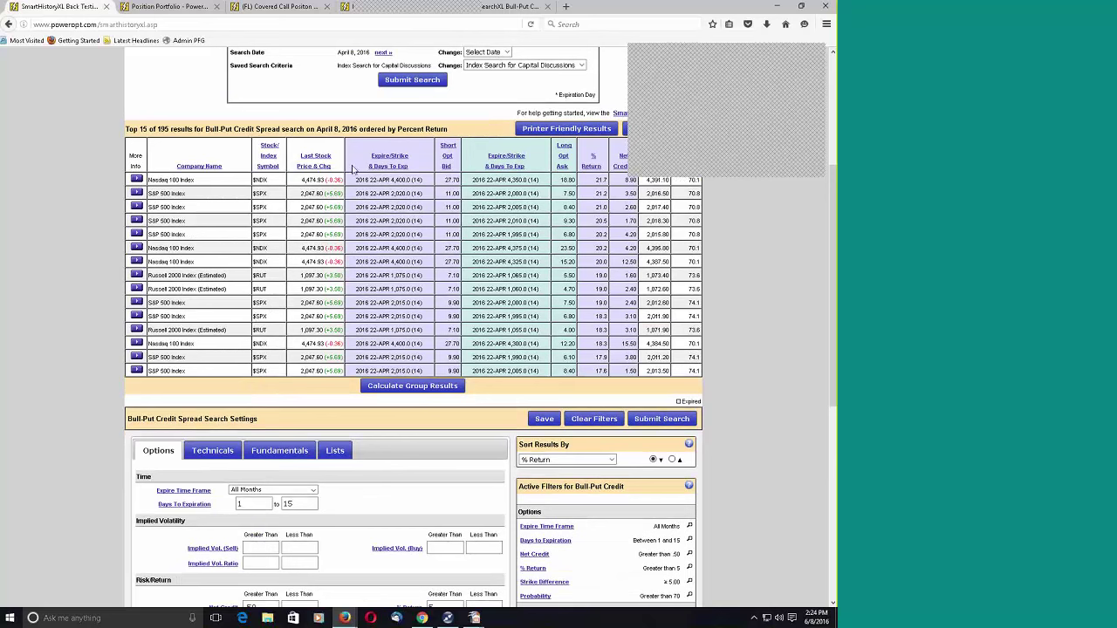
left_click(137, 180)
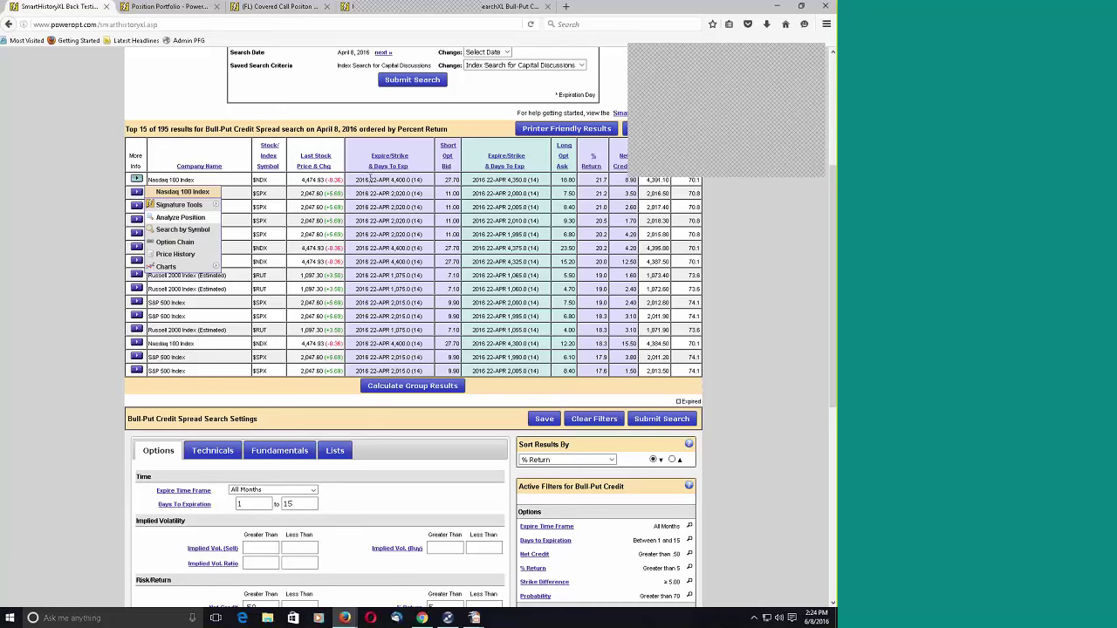
left_click(193, 219)
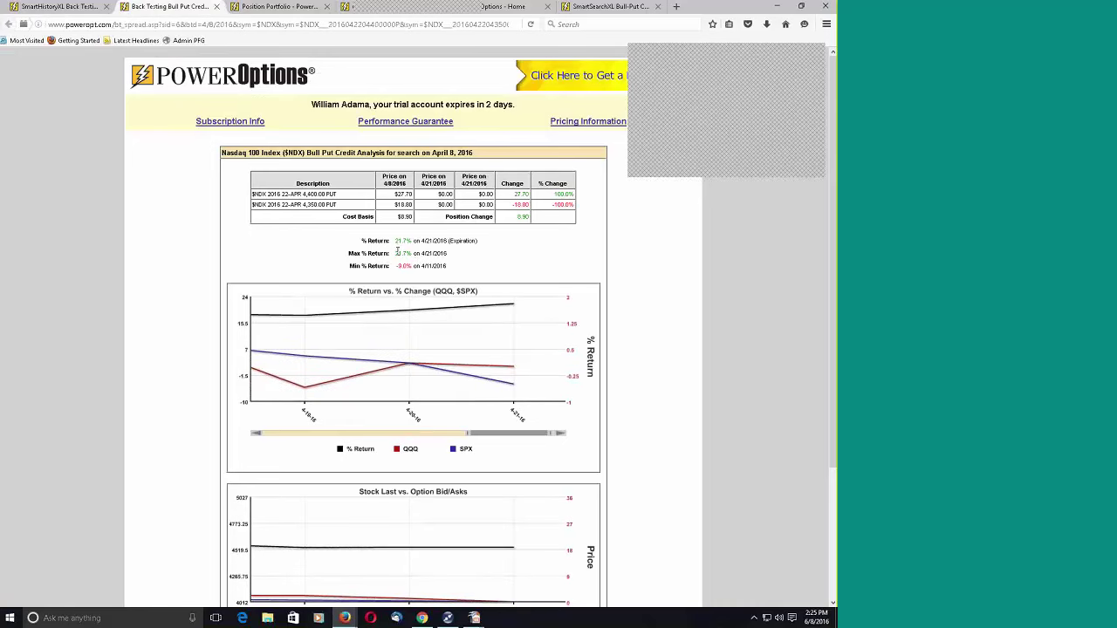
Highlight the maximum and minimum percent return figures in the Nasdaq 100 spread analysis
left_click_drag(403, 253, 349, 253)
left_click(466, 256)
left_click_drag(391, 273, 461, 274)
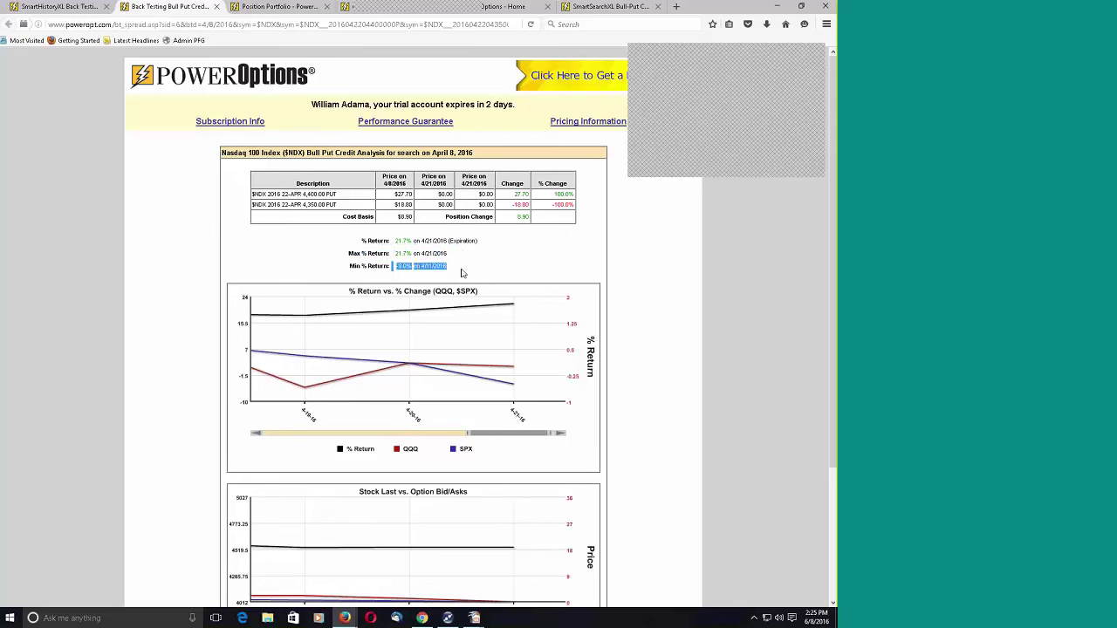
left_click(464, 273)
Widen both analysis charts to cover the whole period from April 8, 2016, and close the Nasdaq 100 analysis page
left_click_drag(468, 433, 270, 444)
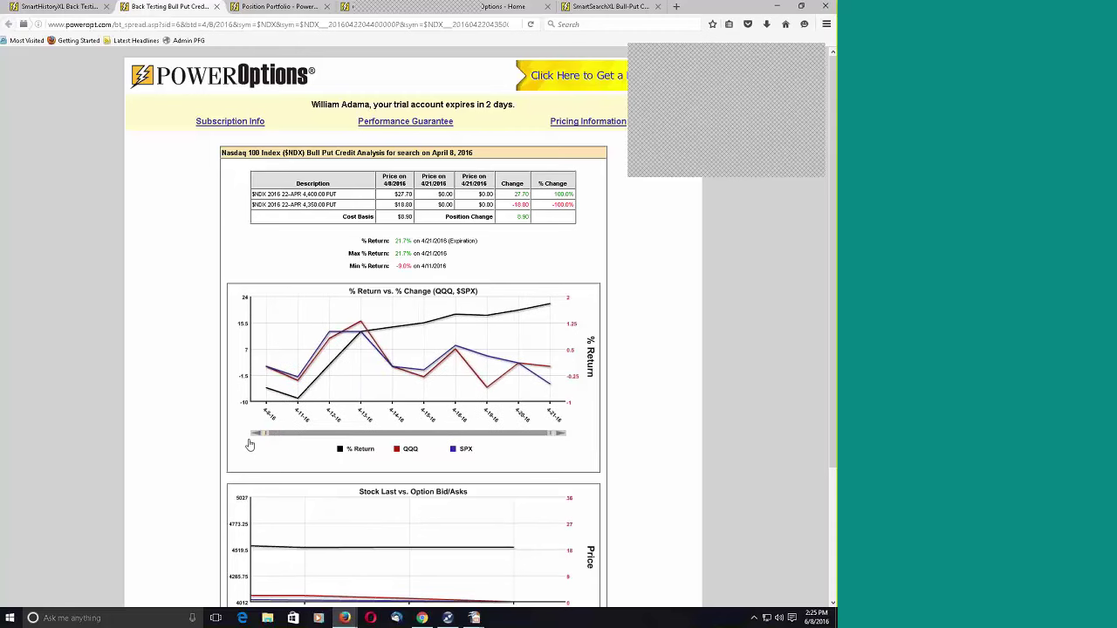
scroll(194, 358, "down", 3)
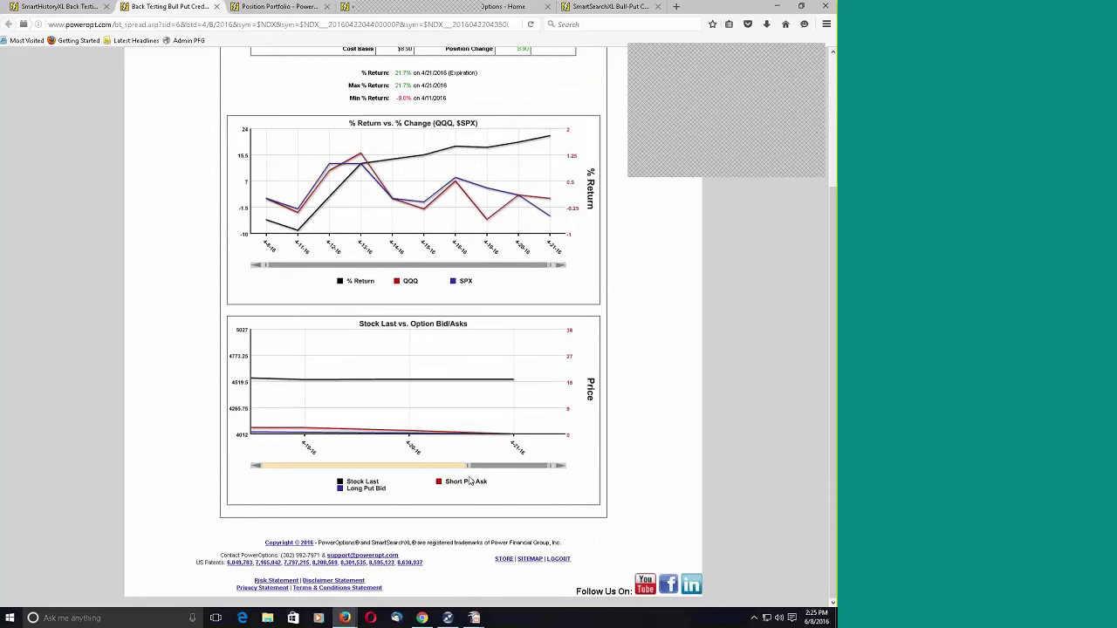
left_click_drag(468, 467, 255, 476)
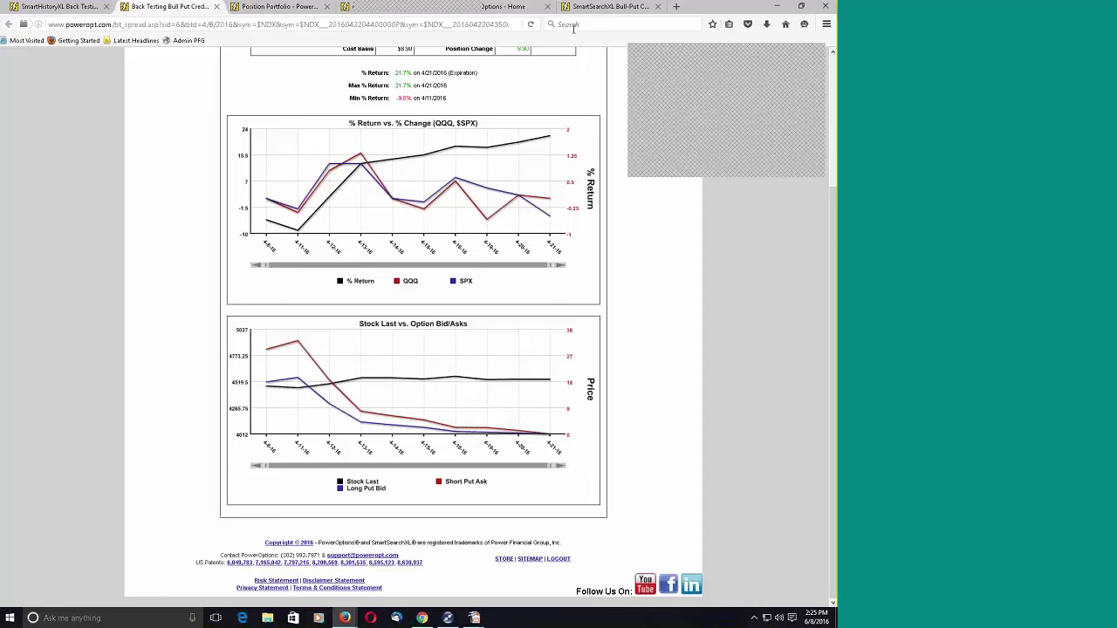
left_click(217, 7)
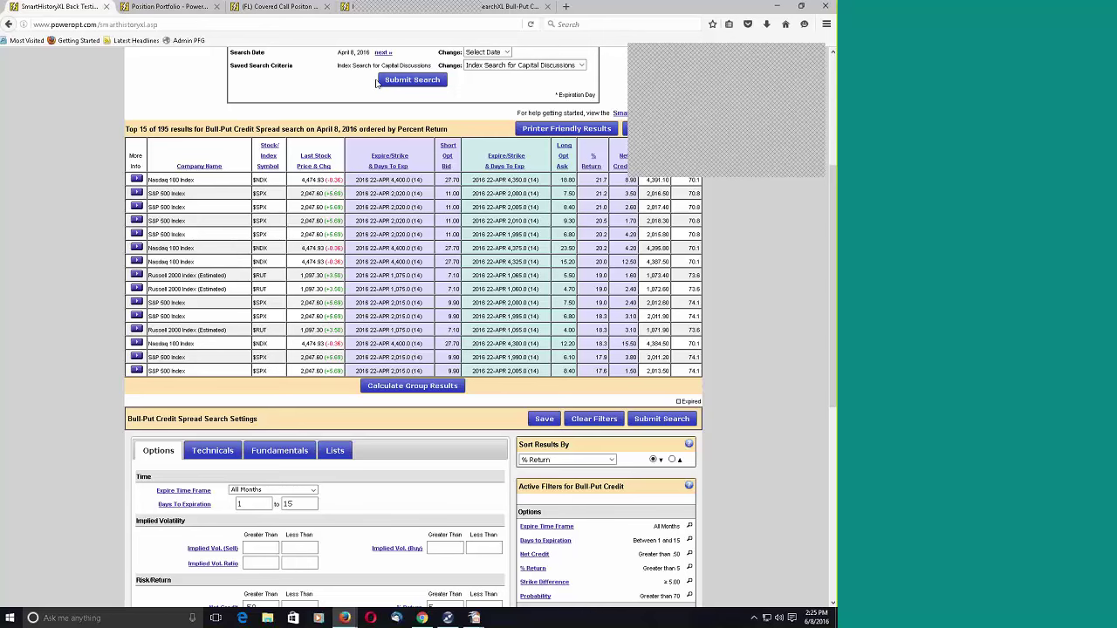
Calculate the group results of the back test, highlight the successful positions and average return in the summary, and close the report
left_click(445, 394)
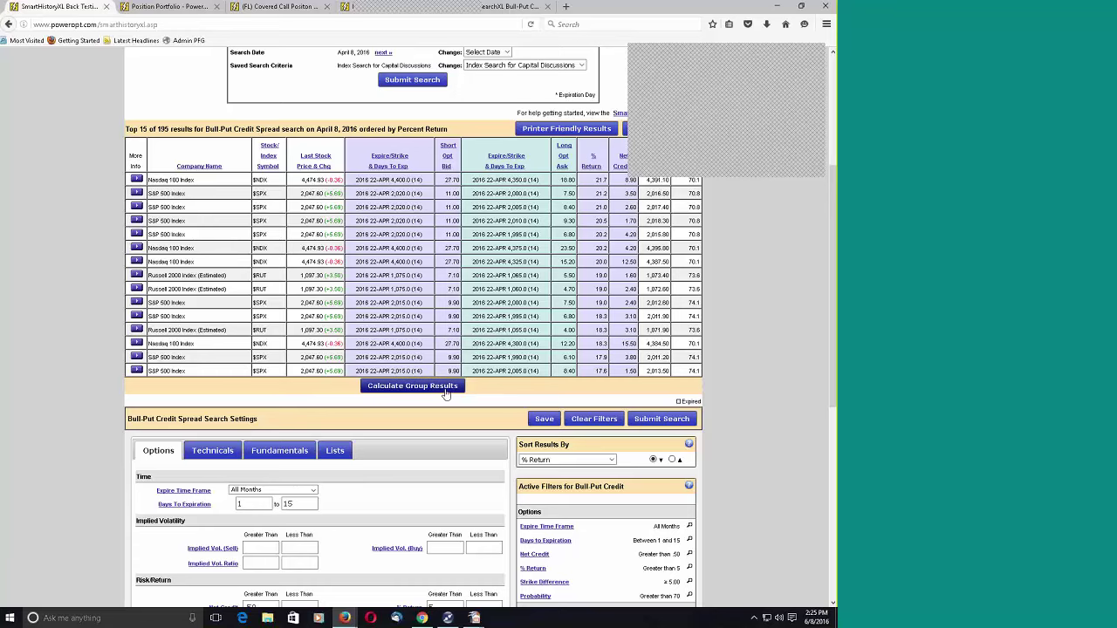
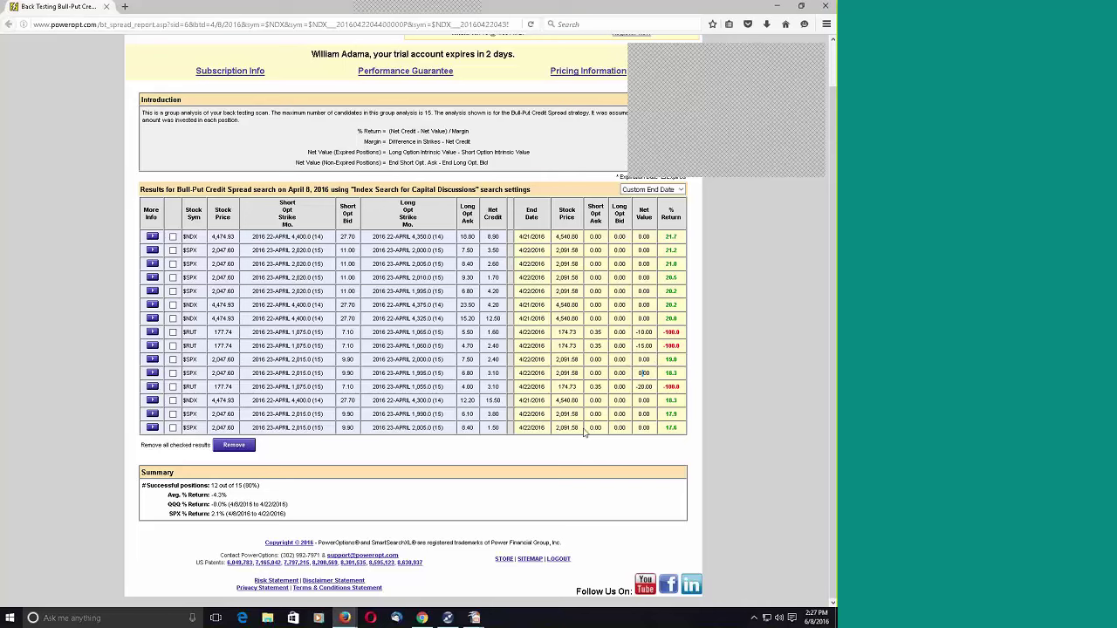
left_click_drag(211, 485, 260, 485)
left_click(225, 495)
double_click(224, 495)
left_click(377, 482)
scroll(219, 201, "up", 1)
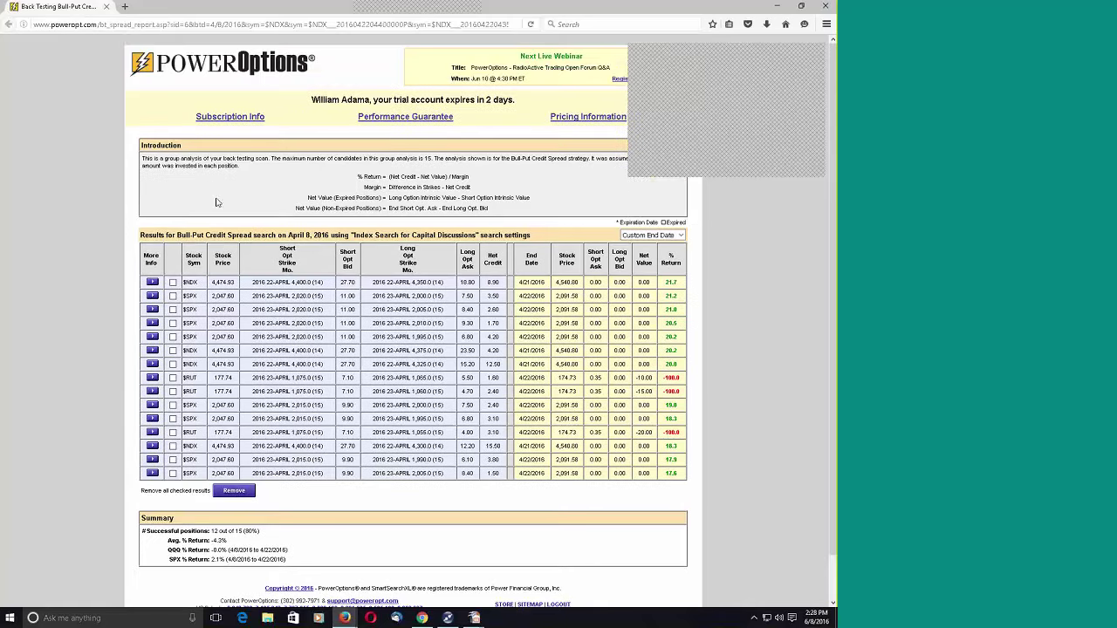
left_click(825, 7)
Switch to the open **Weekly Bull Puts search page and highlight the description's sentence on historical testing and two-week expirations
scroll(276, 149, "up", 4)
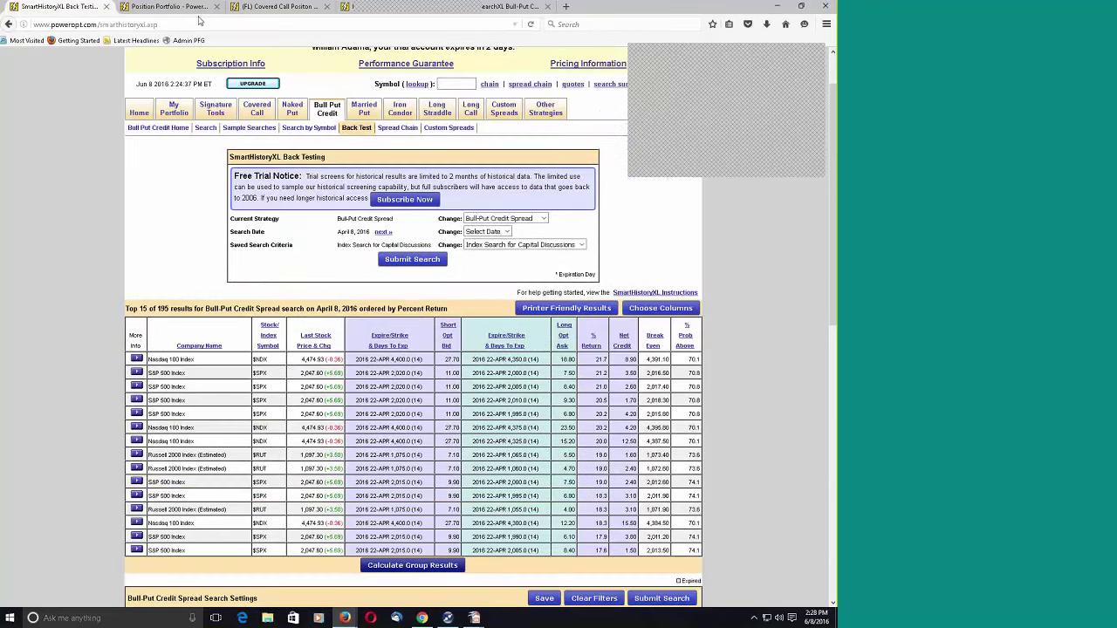
left_click(510, 6)
scroll(321, 468, "down", 5)
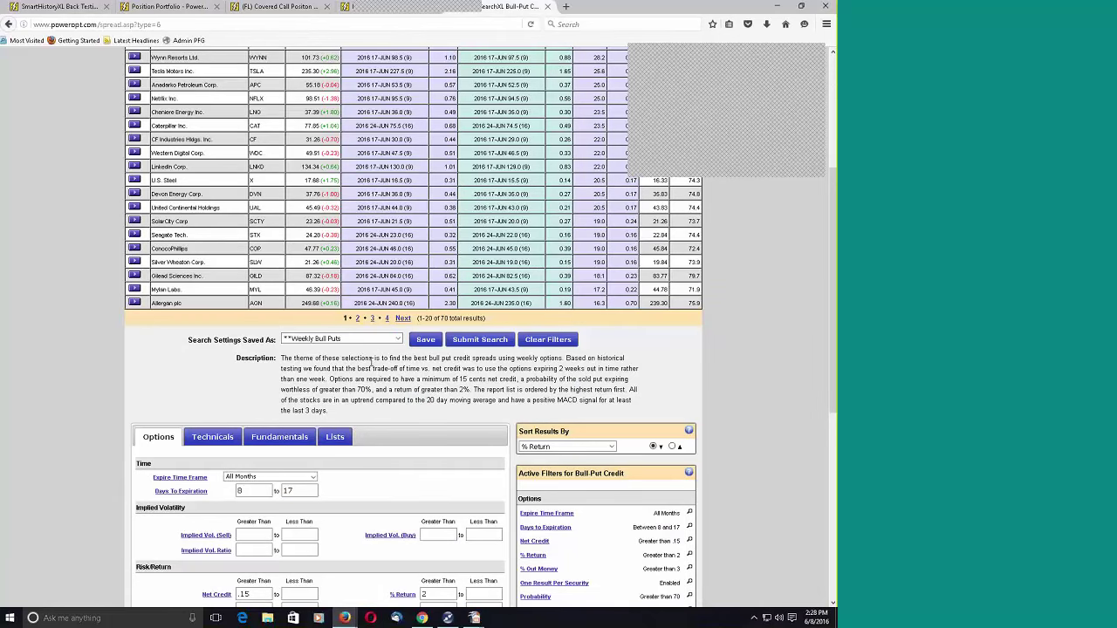
scroll(357, 371, "down", 1)
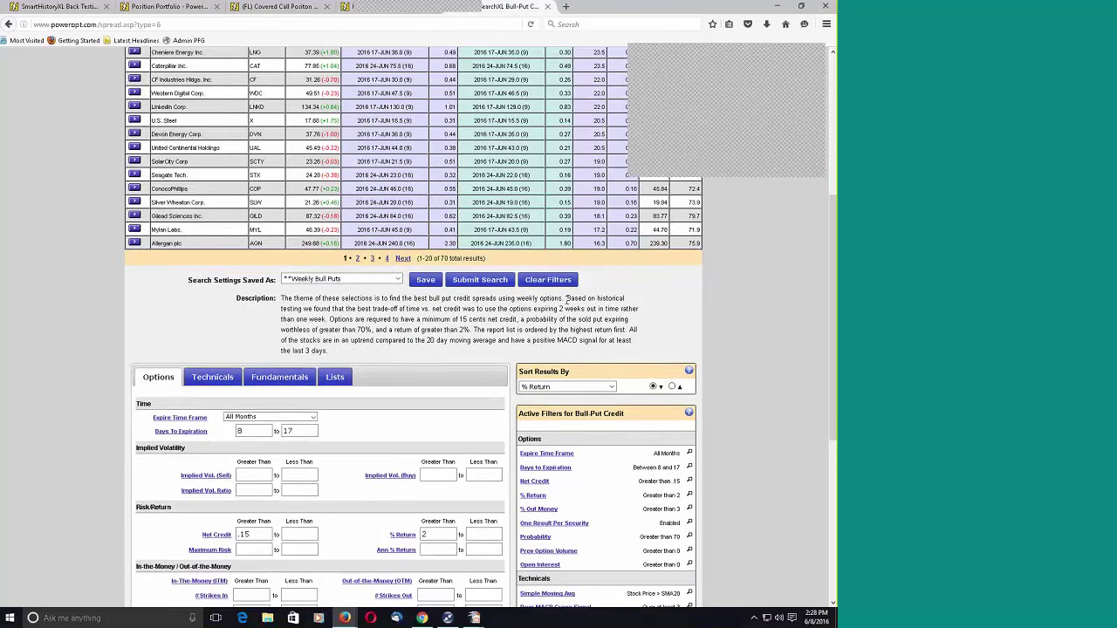
left_click_drag(566, 298, 622, 309)
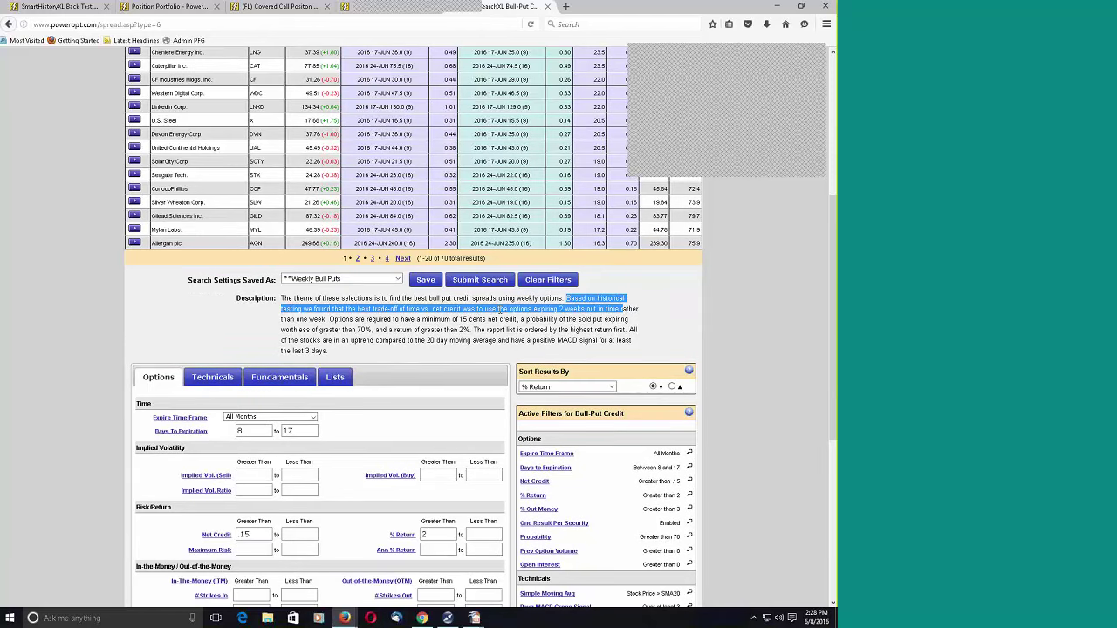
Examine the **Weekly Bull Puts active filters, clear the text highlight, and review the search results list again
scroll(503, 338, "down", 4)
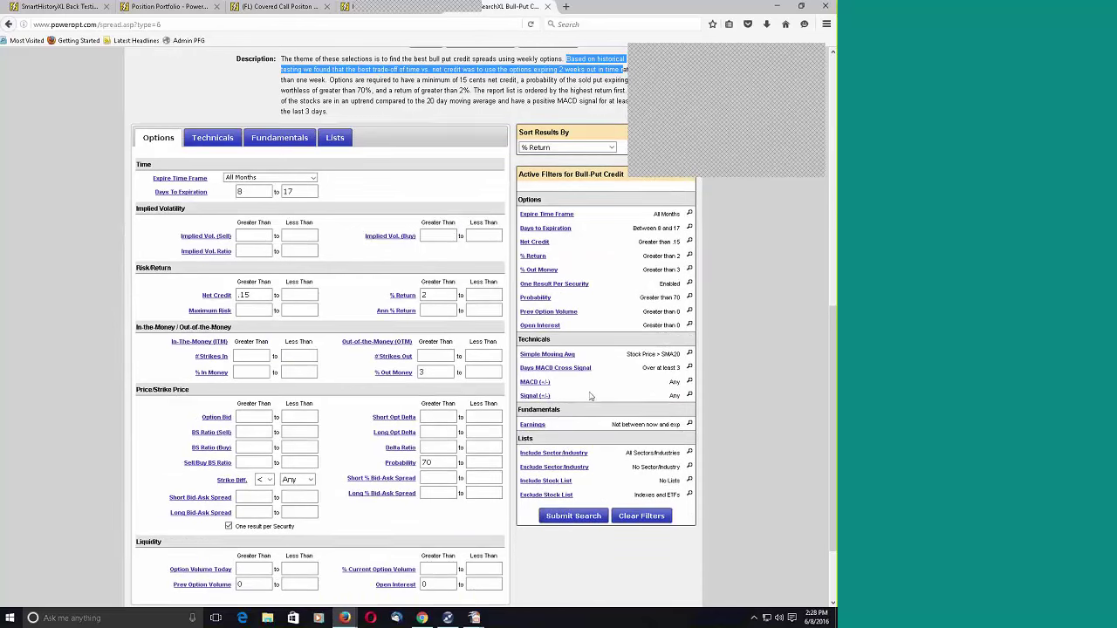
scroll(589, 395, "up", 2)
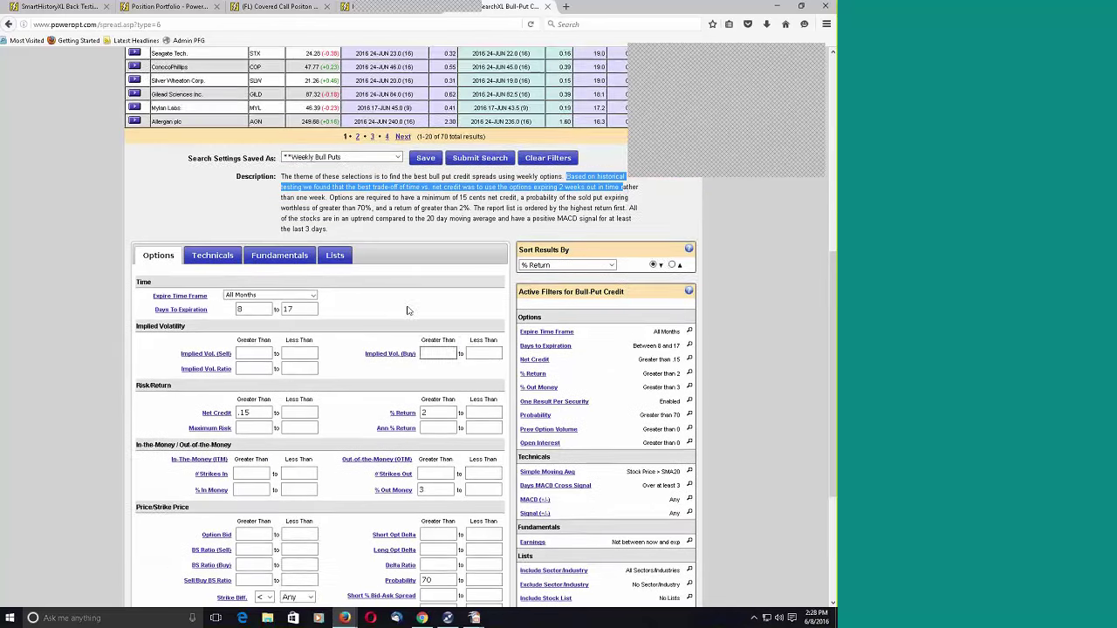
left_click(488, 184)
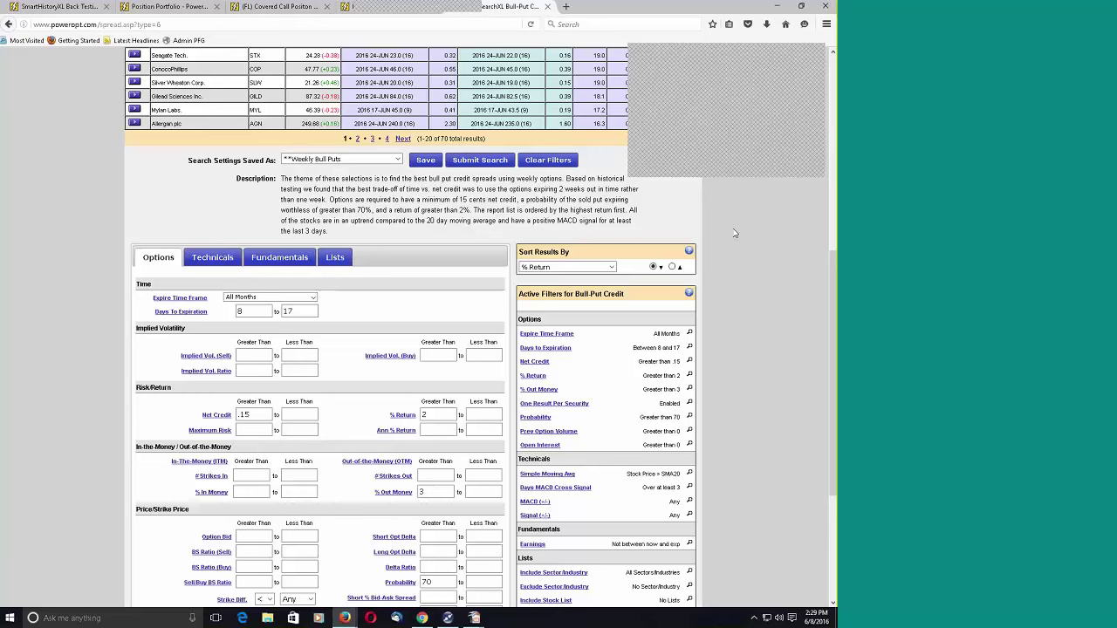
scroll(695, 256, "up", 3)
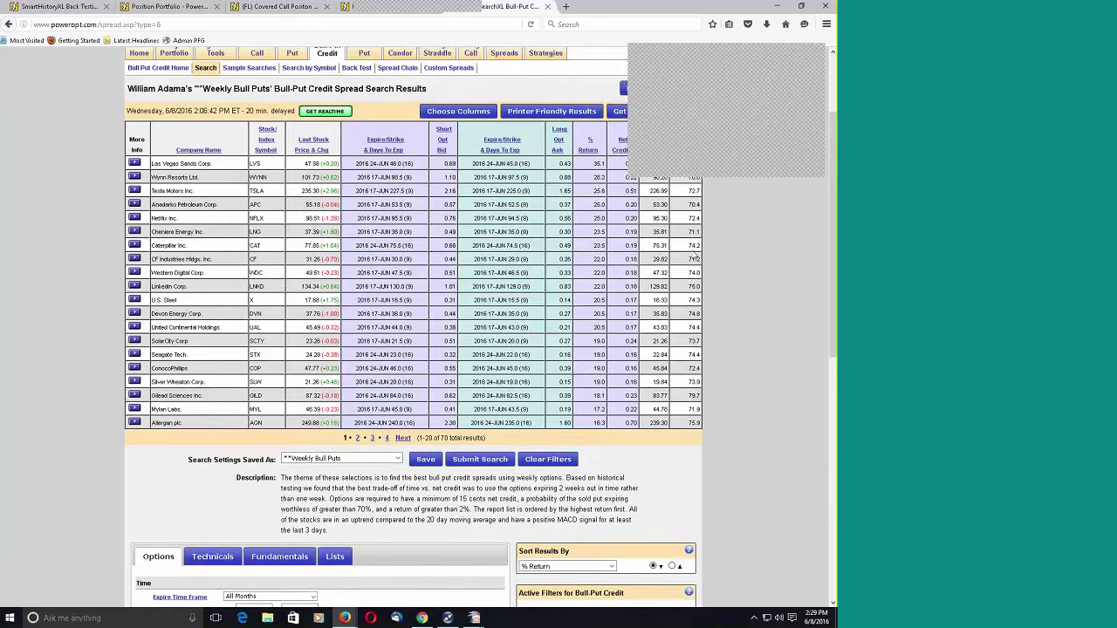
scroll(695, 256, "up", 1)
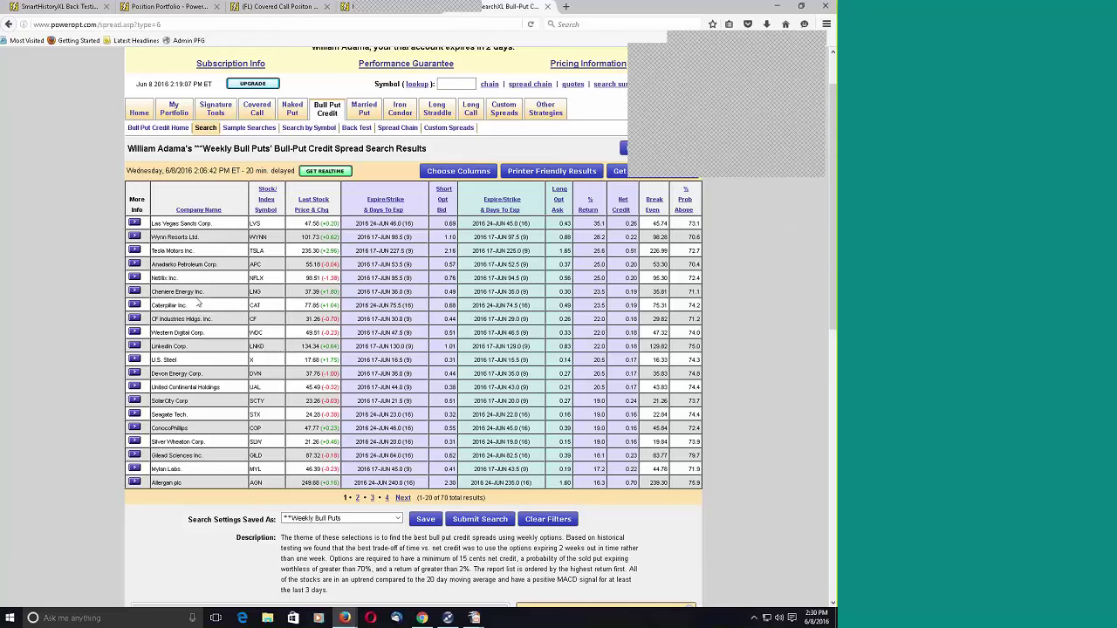
scroll(198, 303, "up", 2)
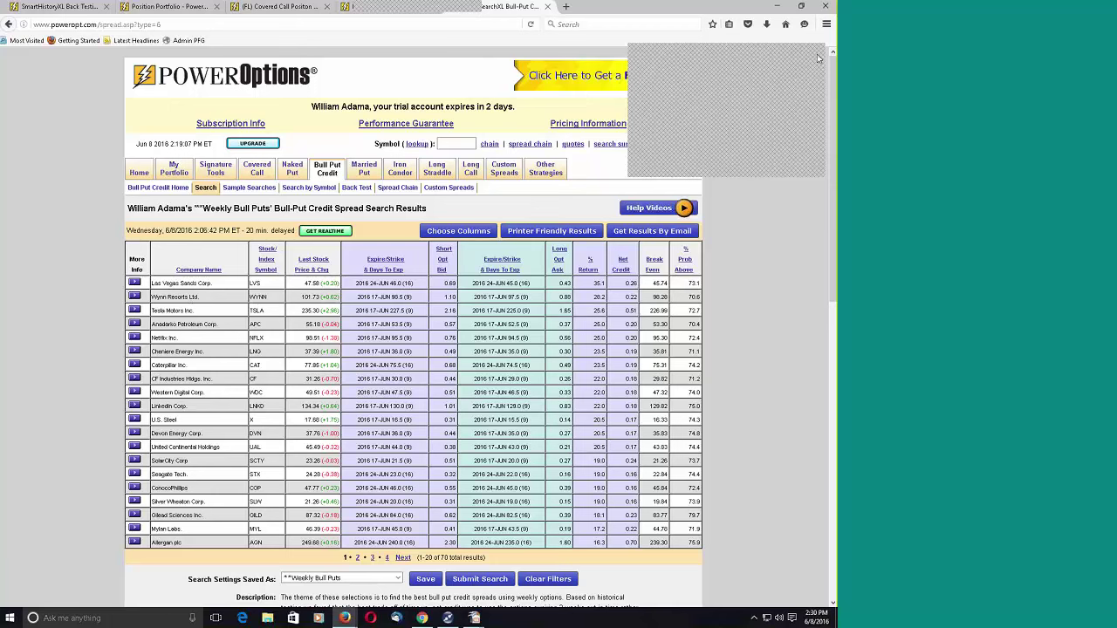
Open the strategy search summary for the symbol $SPX and look over its bullish strategy results
left_click(465, 141)
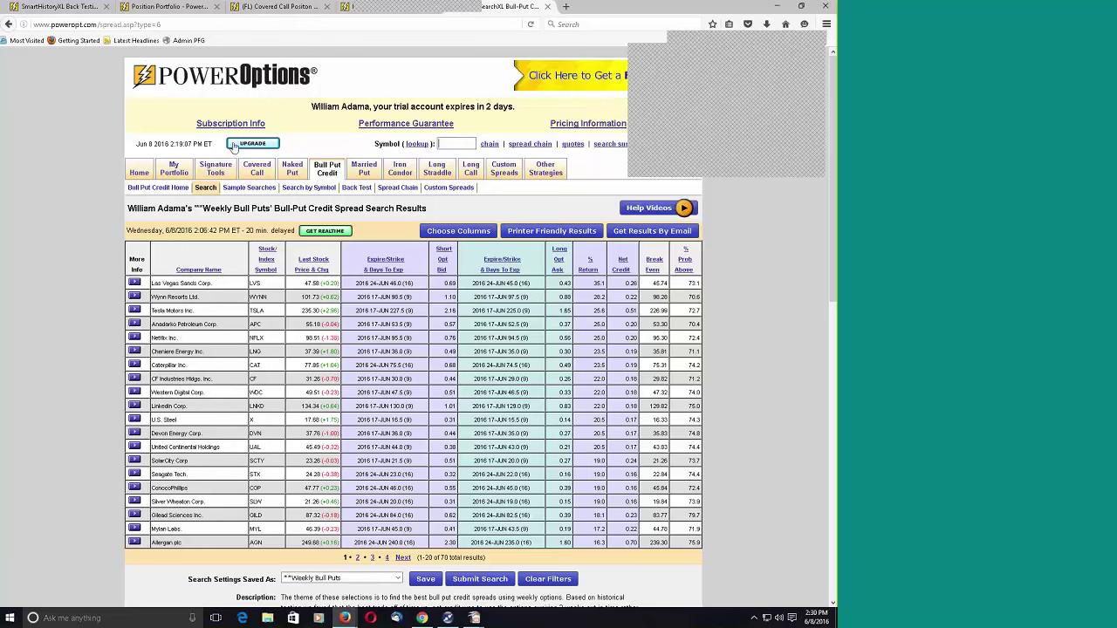
left_click(453, 143)
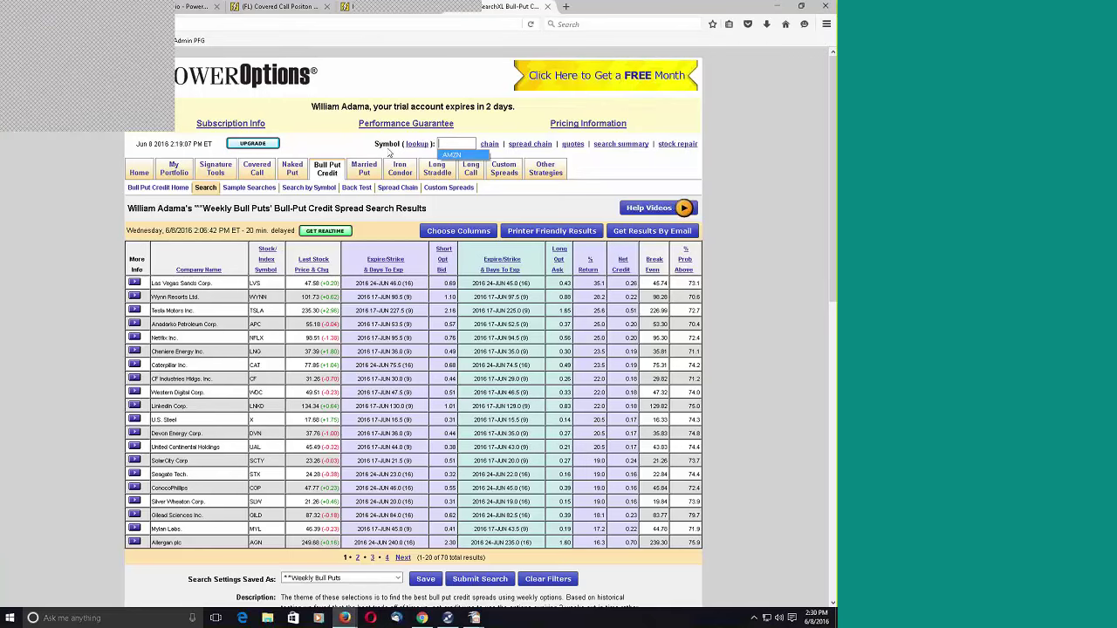
type("$SPX")
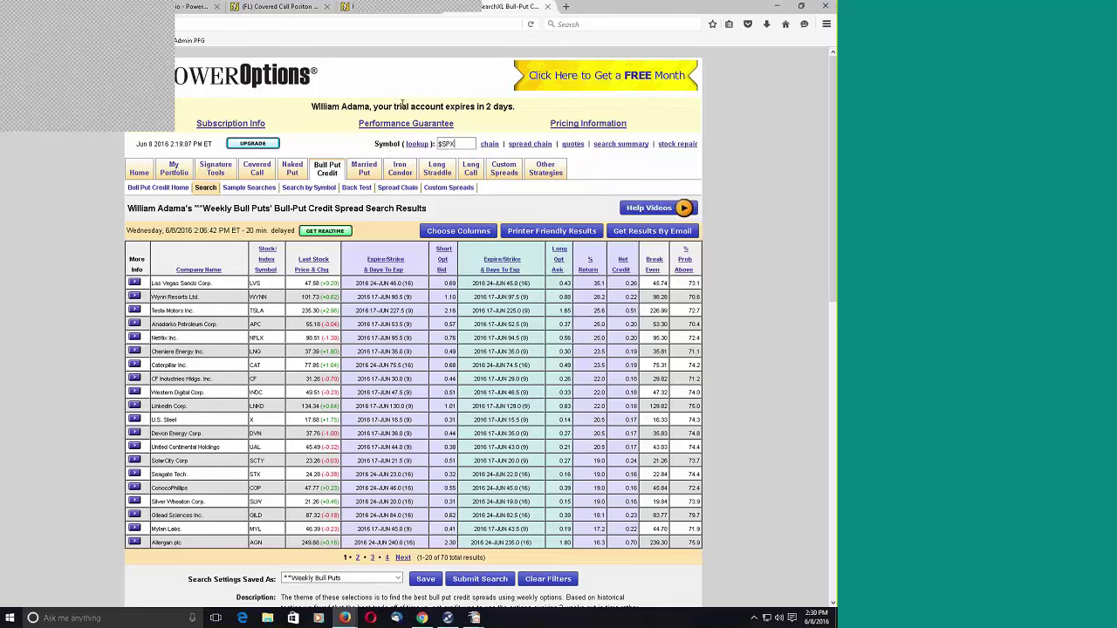
left_click(628, 147)
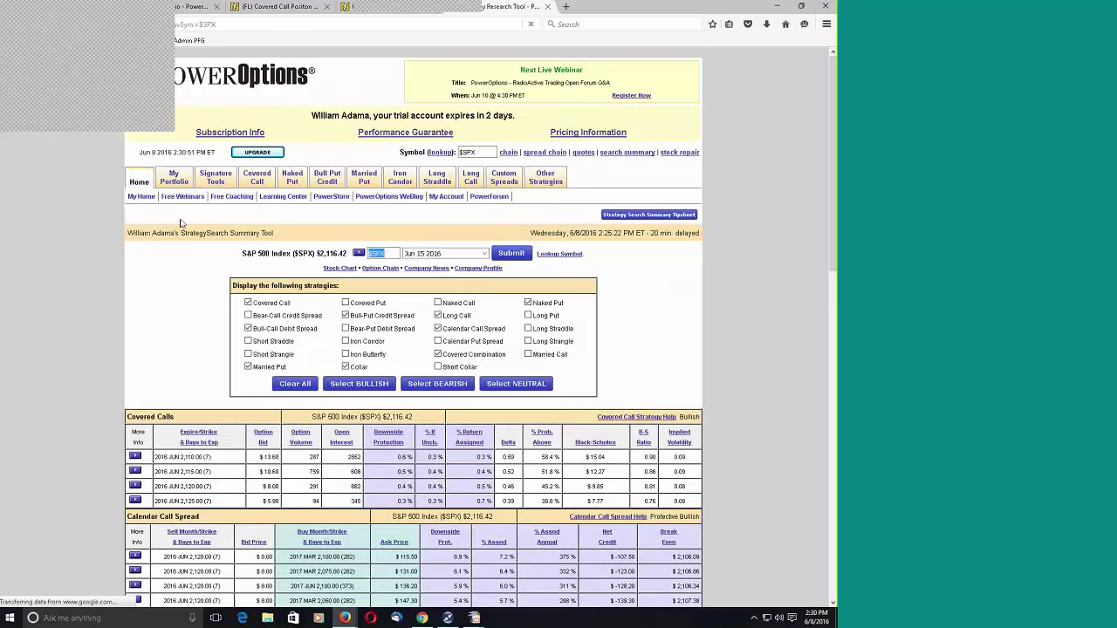
scroll(206, 216, "down", 4)
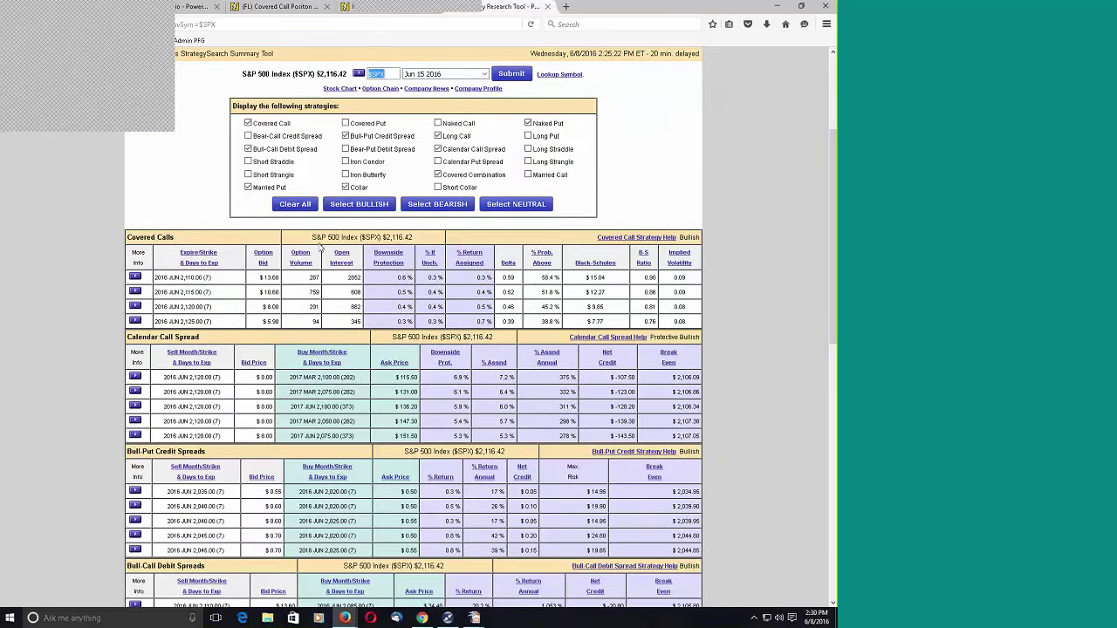
Switch the $SPX strategy selection to the bearish set, submit it, and review the resulting strategy tables
left_click(434, 206)
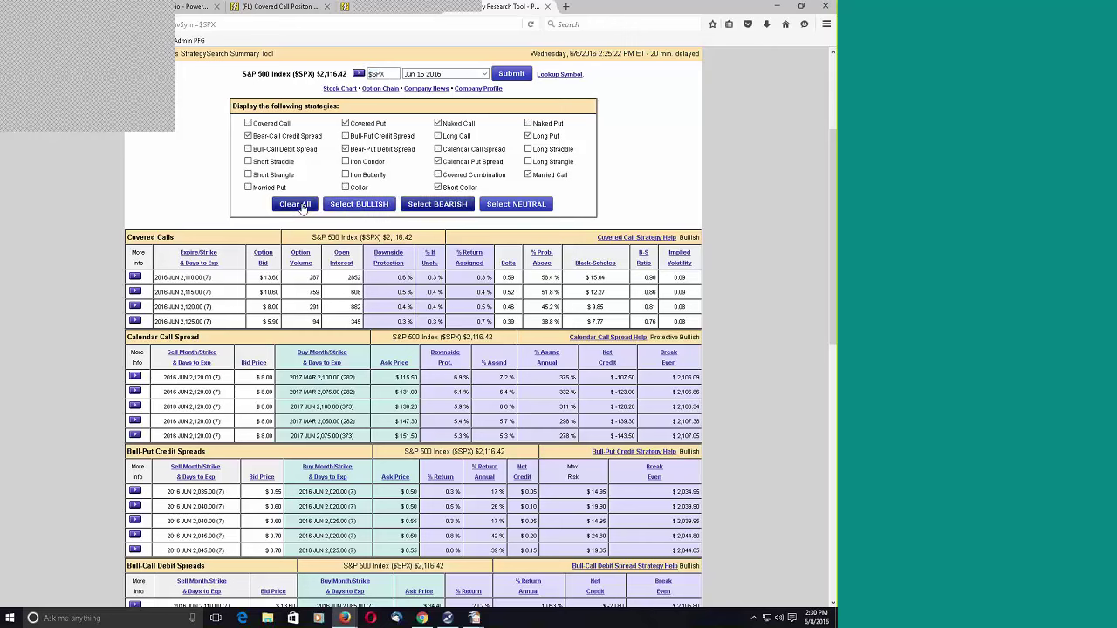
left_click(511, 74)
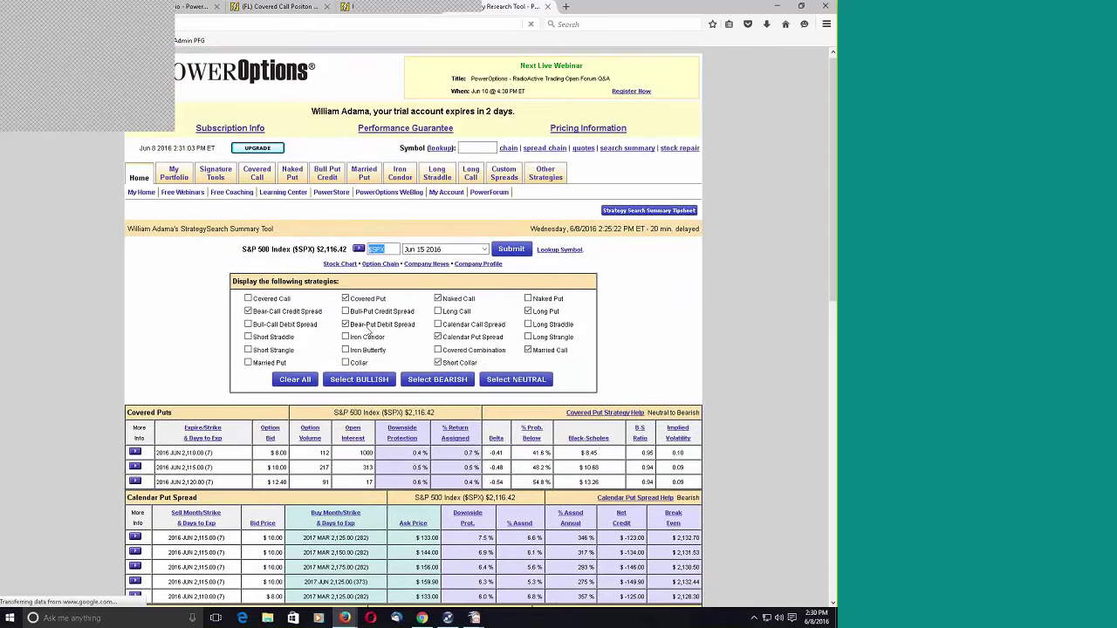
scroll(369, 332, "down", 7)
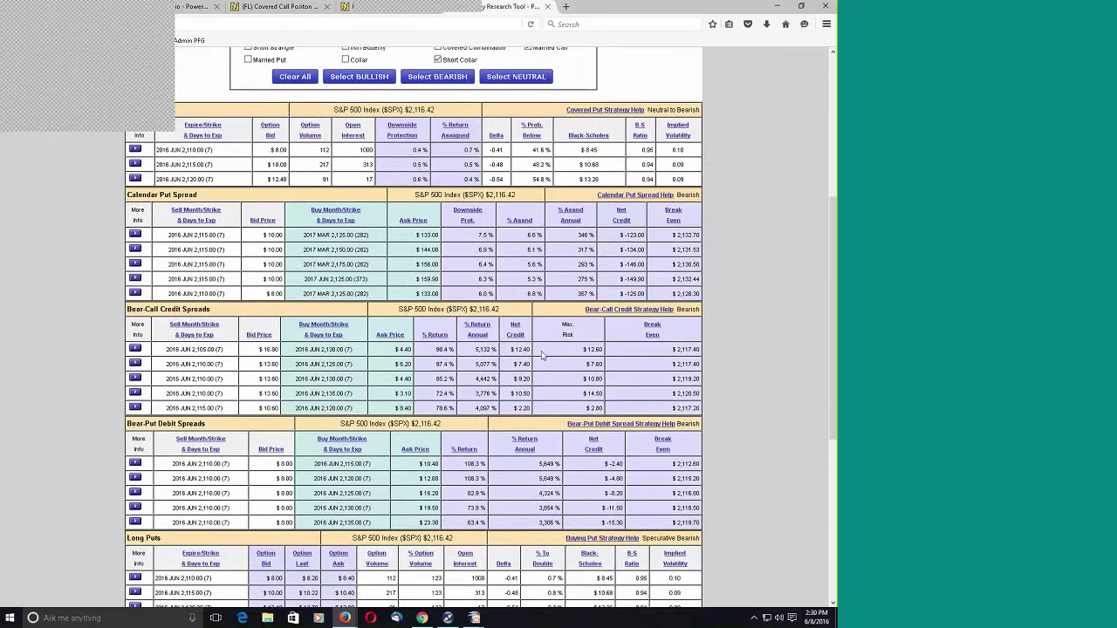
scroll(541, 354, "down", 3)
scroll(462, 435, "up", 7)
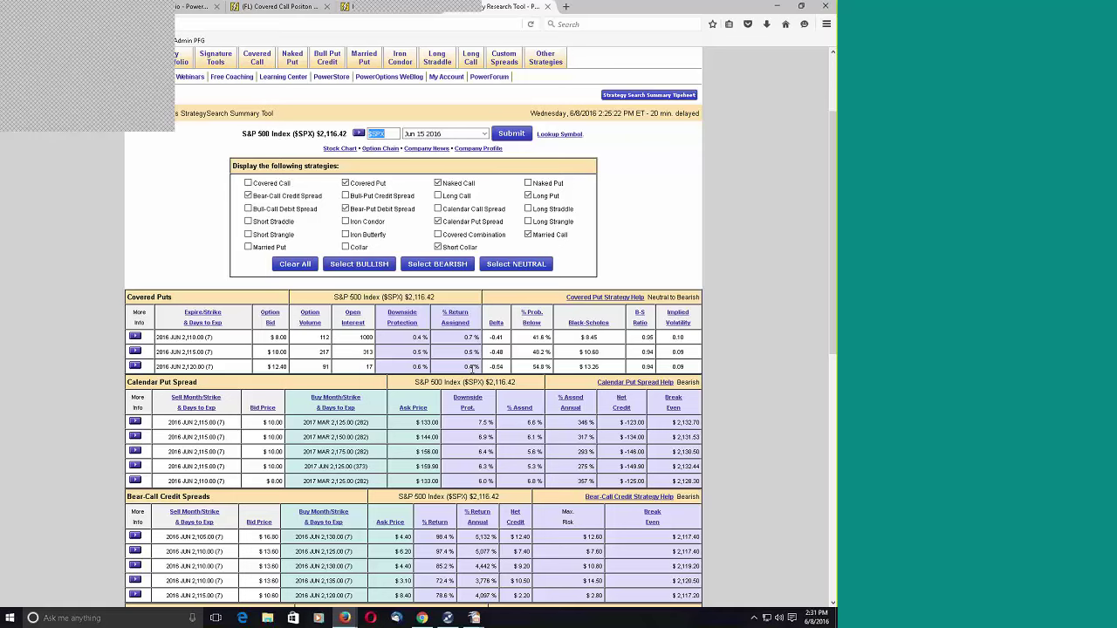
scroll(473, 366, "up", 2)
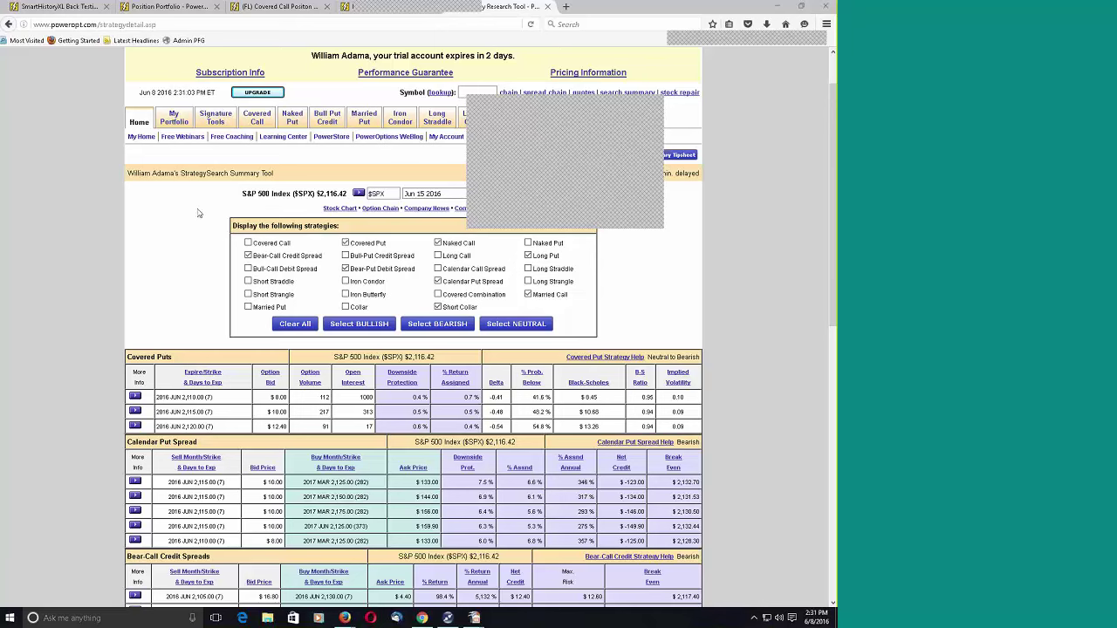
Open the profit/loss chart of the Foot Locker covered call from the position portfolio
left_click(194, 9)
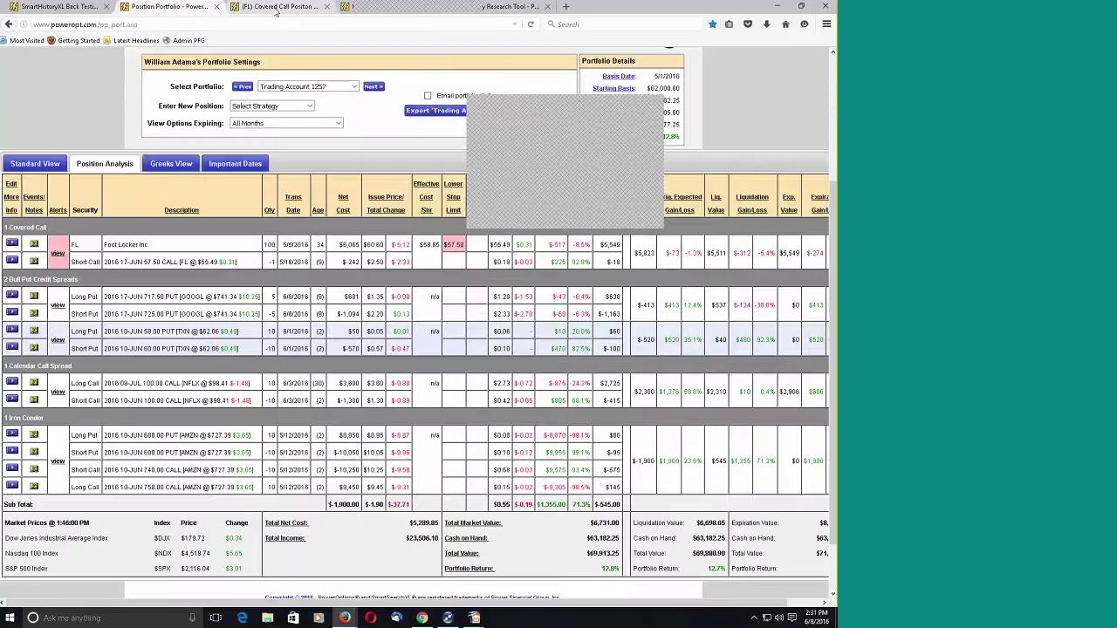
left_click(12, 244)
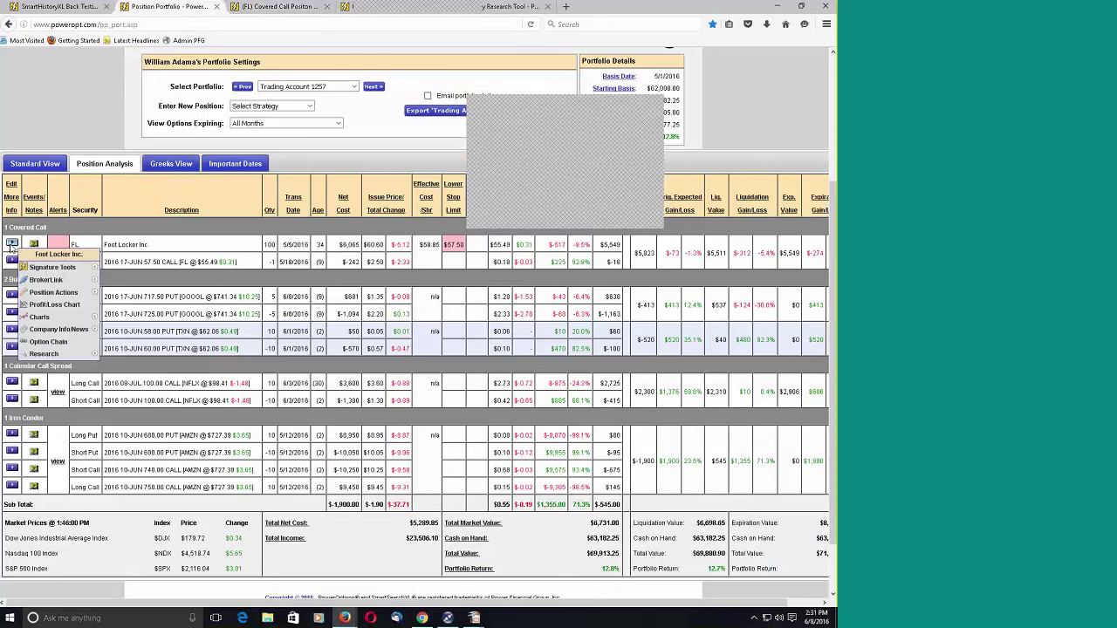
left_click(70, 305)
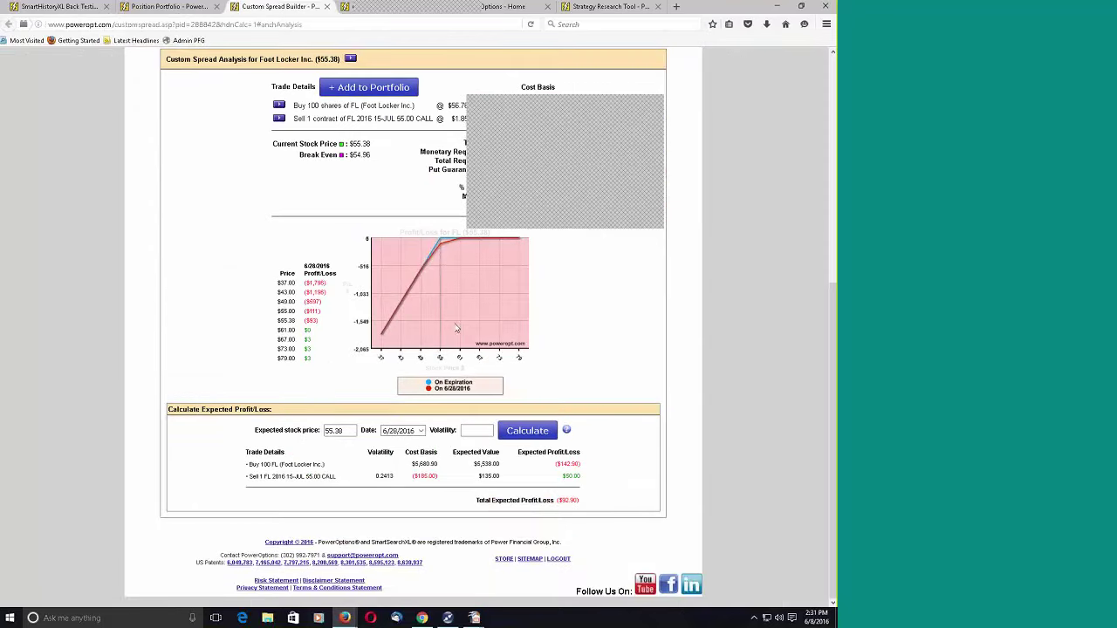
Return to the position portfolio and view the profit/loss chart of the Alphabet (GOOGL) bull put credit spread
left_click(57, 6)
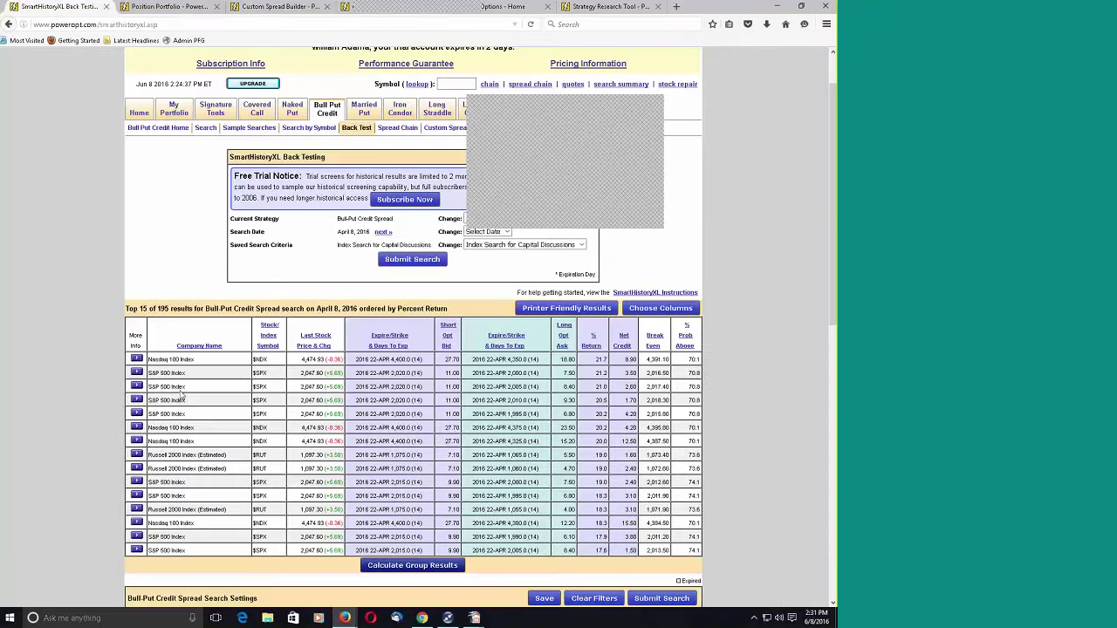
left_click(177, 12)
scroll(13, 236, "down", 1)
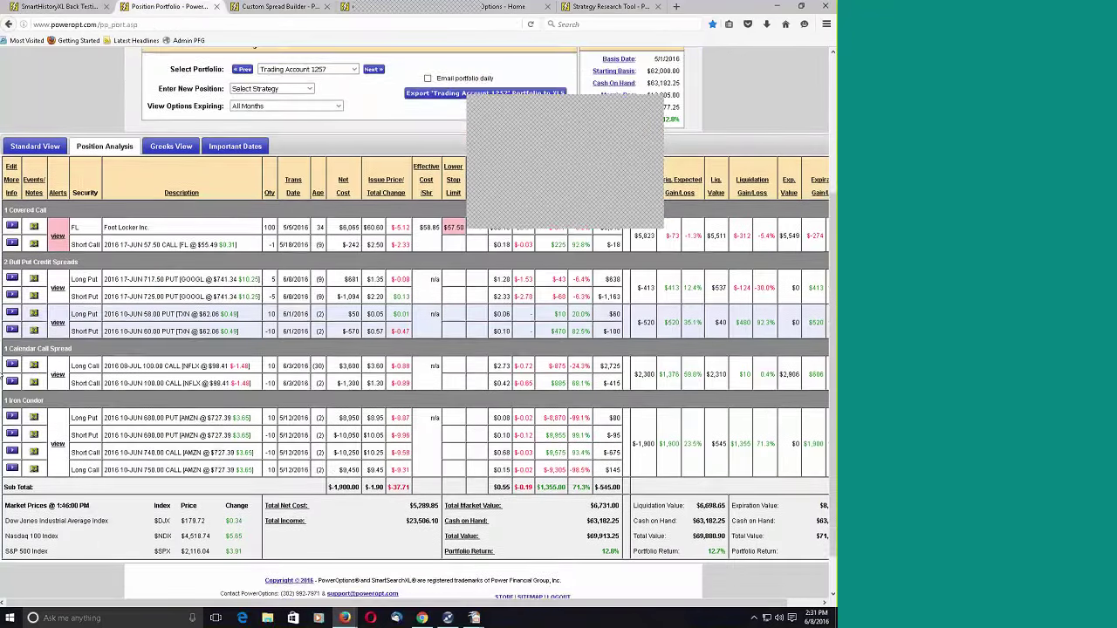
left_click(14, 236)
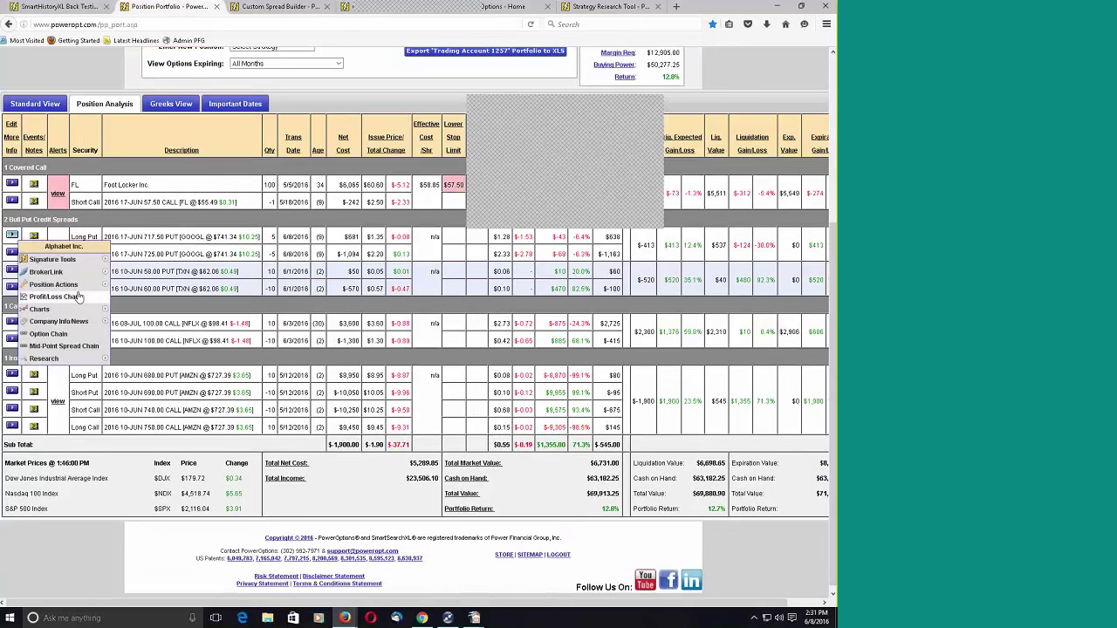
left_click(79, 298)
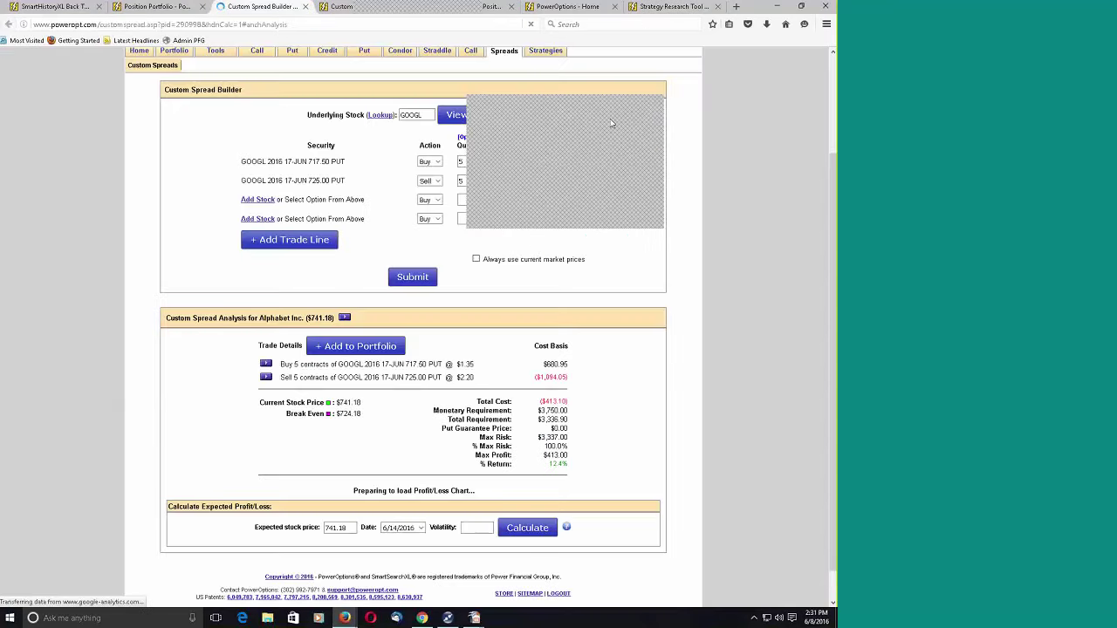
scroll(593, 440, "down", 1)
scroll(592, 440, "down", 3)
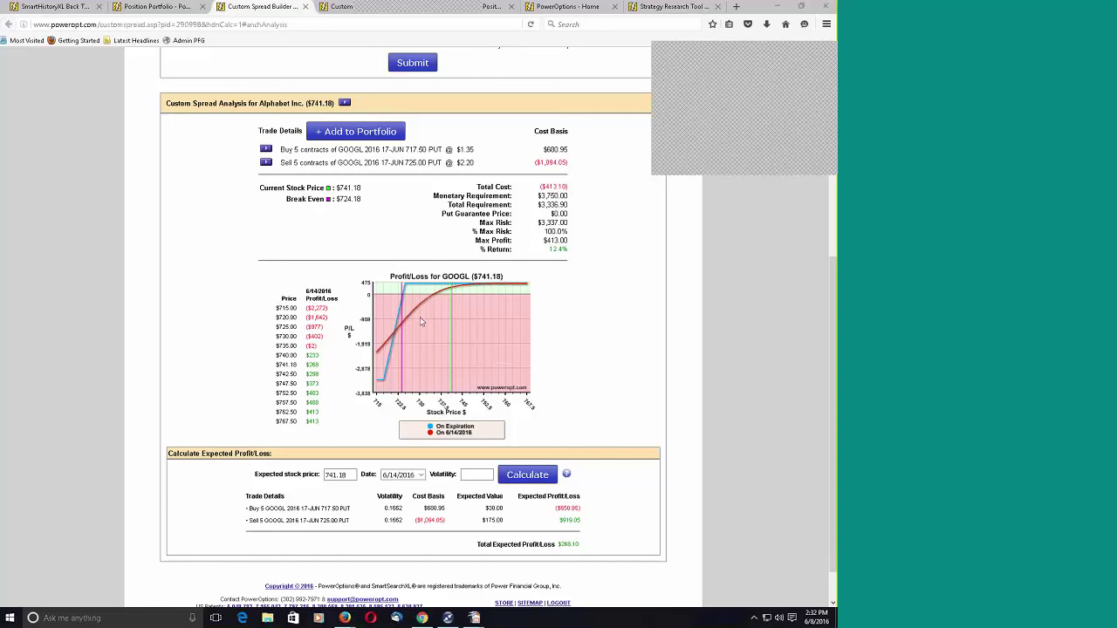
mouse_move(429, 294)
Calculate the GOOGL spread's expected profit/loss for a stock price of 735 on 6/10/2016, and briefly highlight the profit/loss table's date
left_click_drag(353, 475, 321, 475)
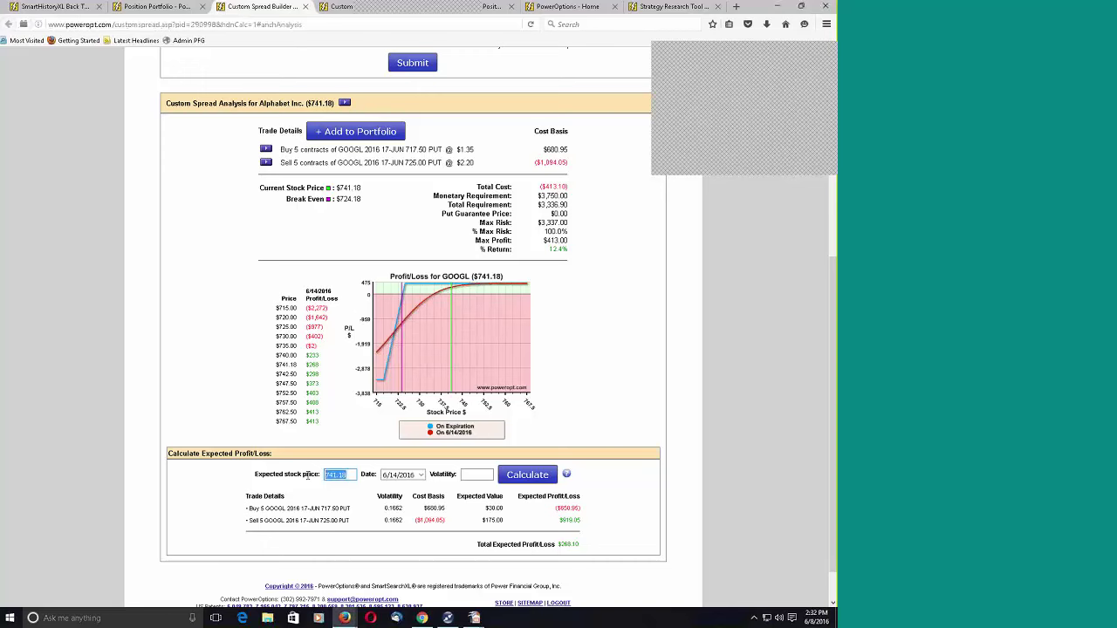
key("BackSpace")
type("735")
left_click(410, 476)
left_click(410, 496)
left_click(463, 477)
left_click(533, 482)
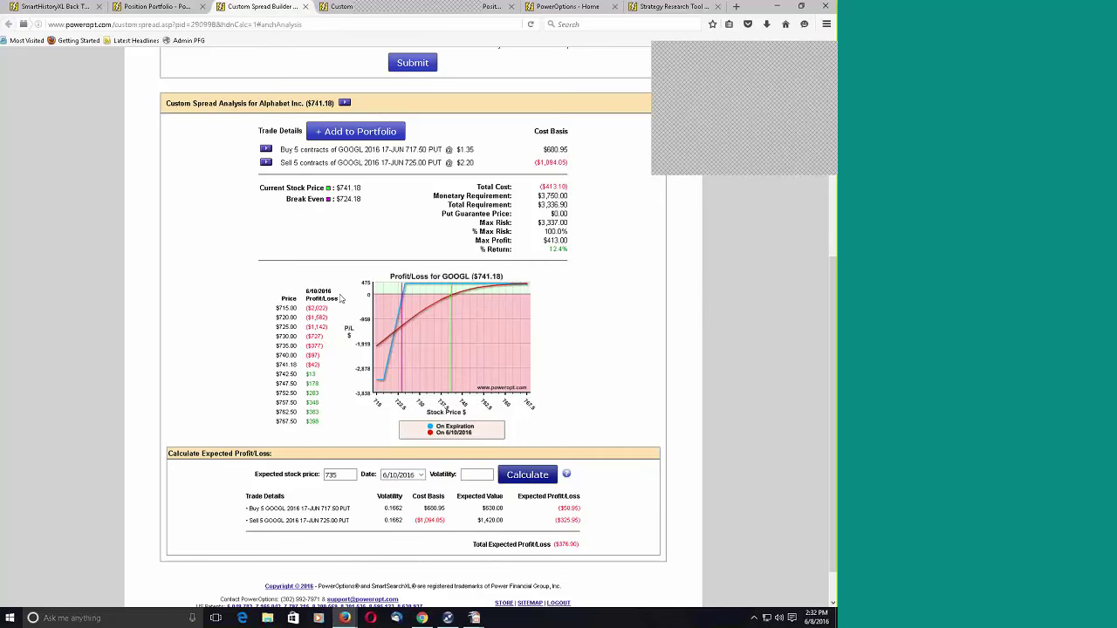
left_click_drag(342, 297, 300, 294)
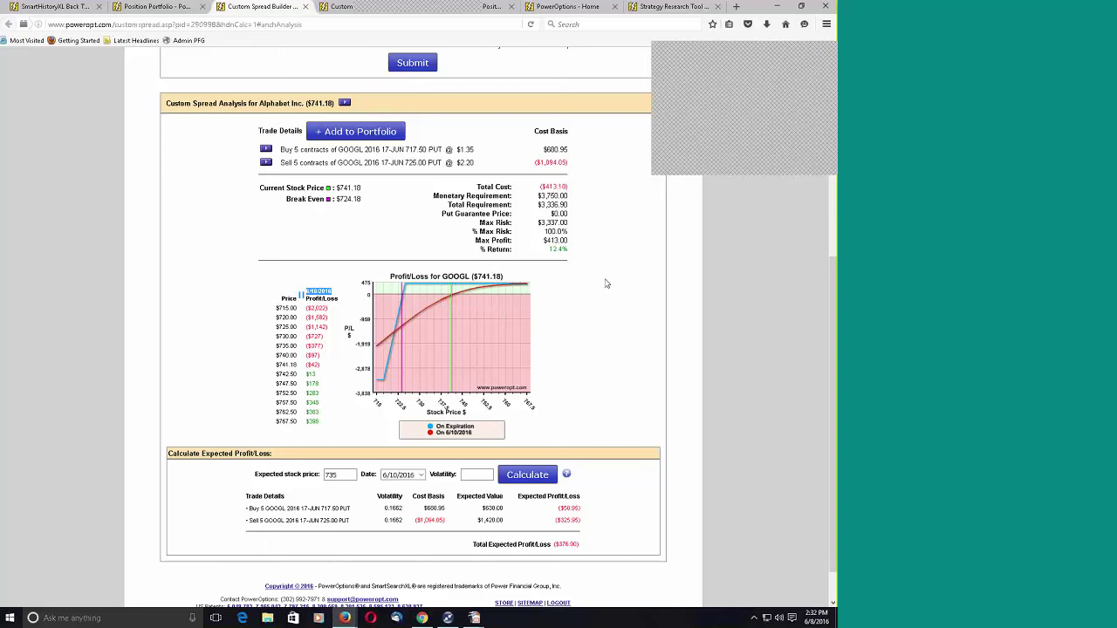
left_click(680, 223)
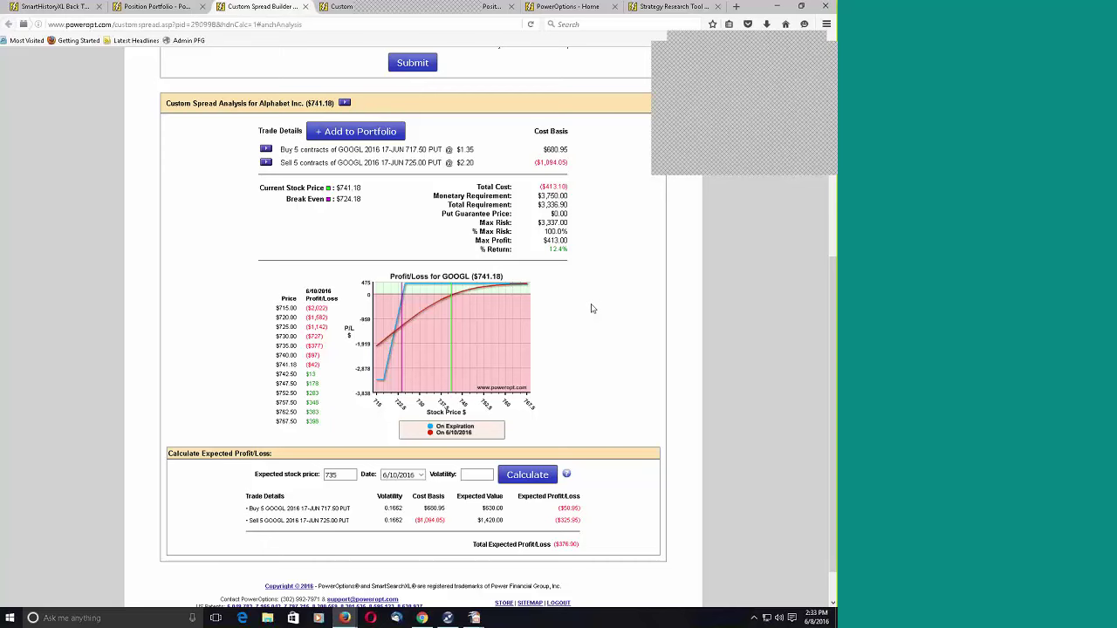
Leave the GOOGL spread analysis and open the Iron Condor search
scroll(591, 308, "up", 6)
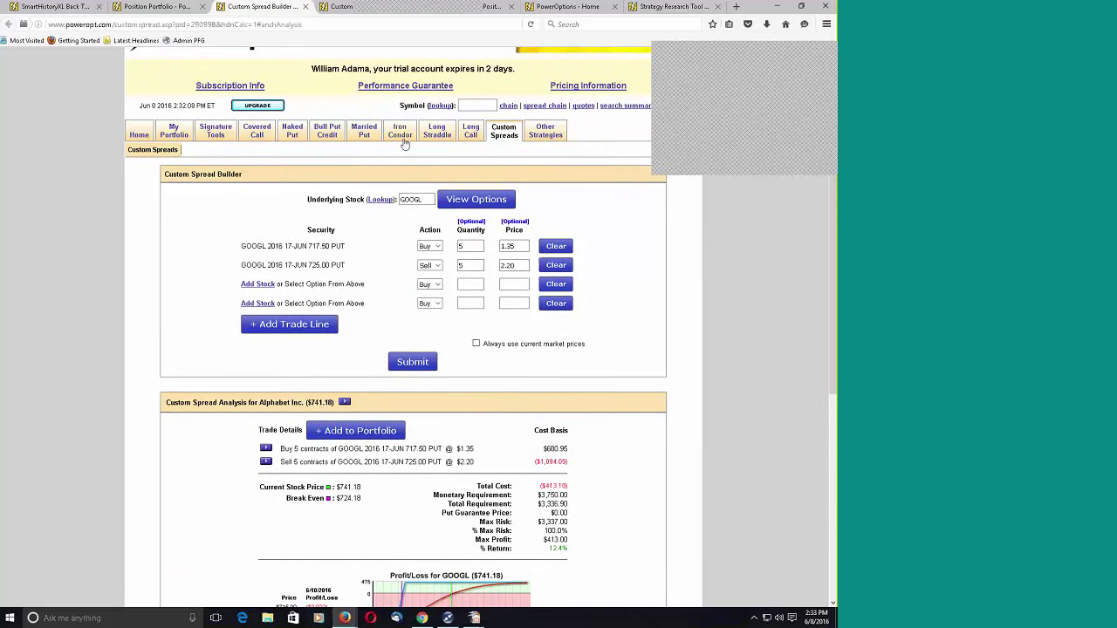
mouse_move(401, 139)
left_click(195, 151)
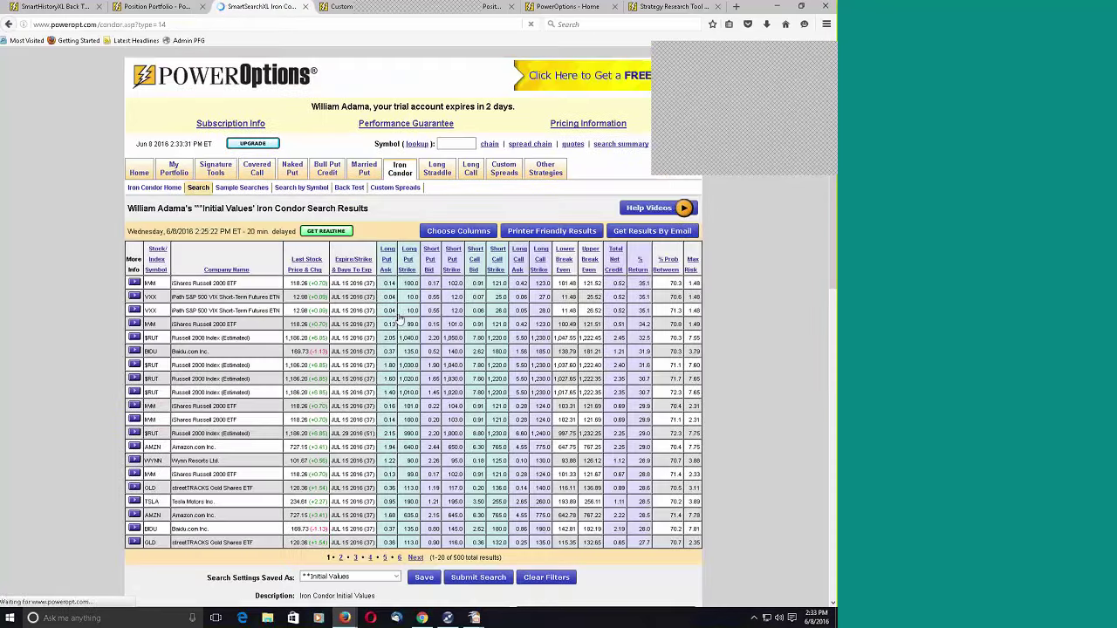
Examine the Iron Condor search's technical filters, including the explanations of Historical Volatility and Average Broker Rec
scroll(302, 323, "down", 5)
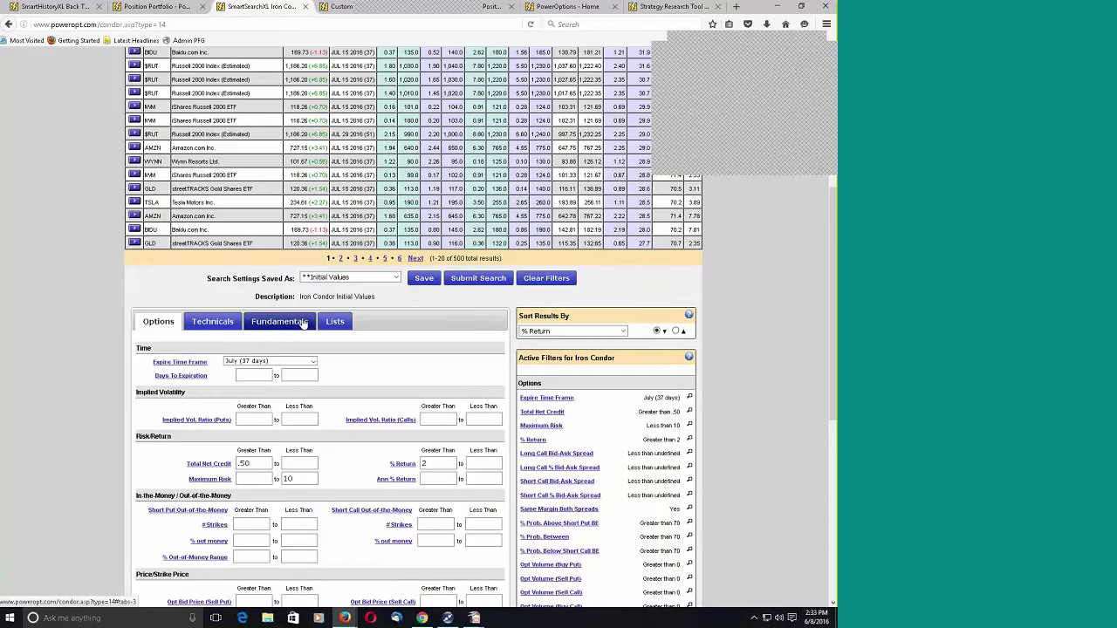
left_click(220, 323)
mouse_move(381, 381)
scroll(381, 382, "down", 1)
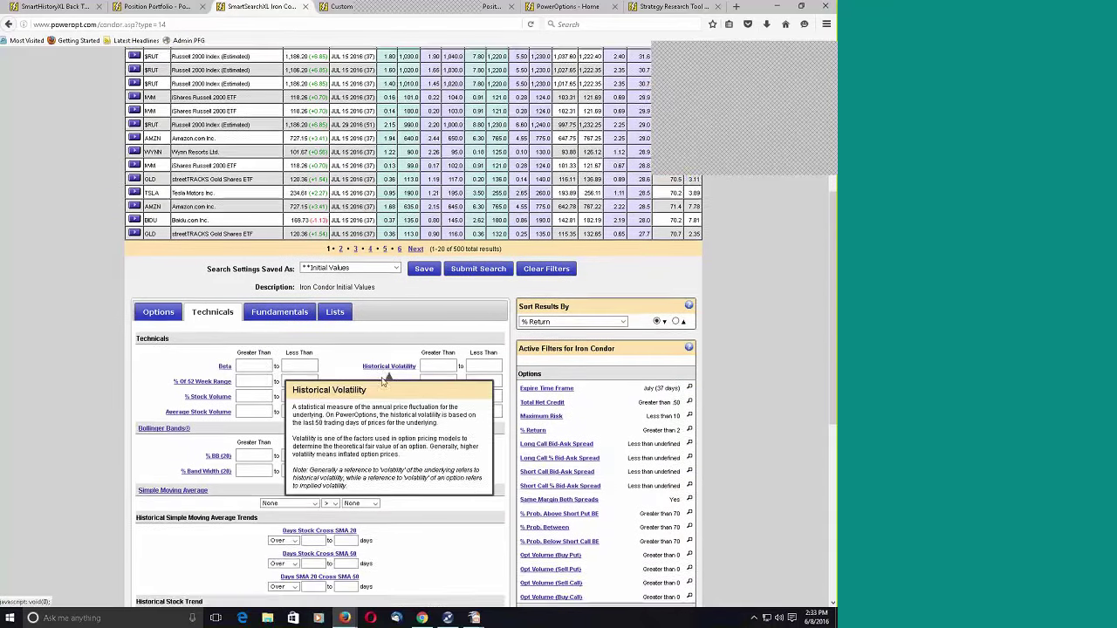
scroll(381, 381, "down", 3)
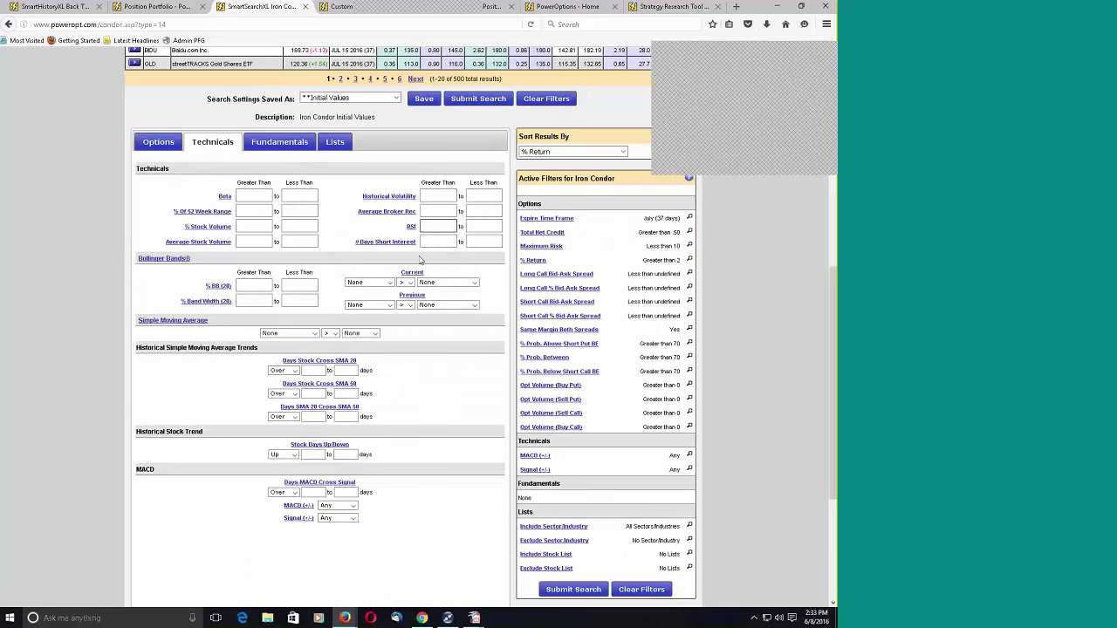
mouse_move(403, 249)
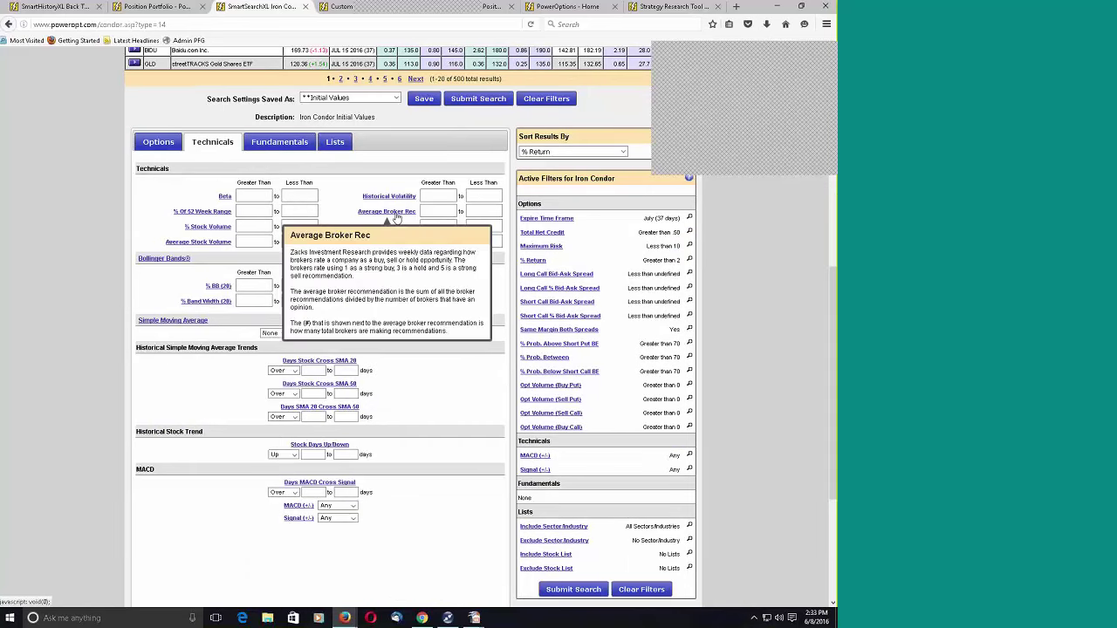
scroll(145, 386, "down", 1)
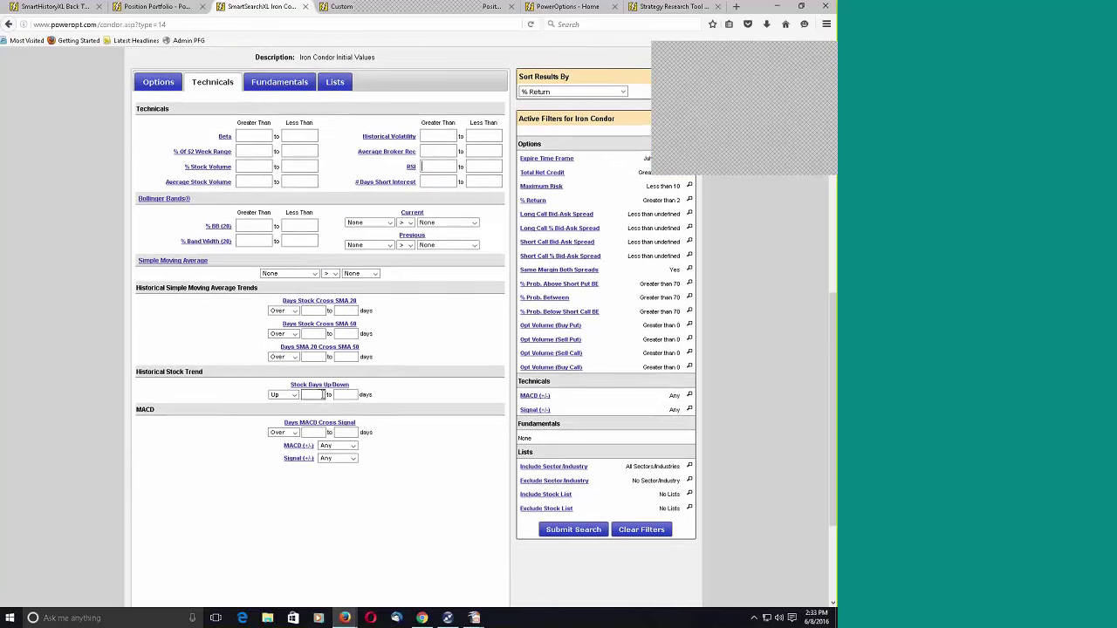
mouse_move(323, 351)
Review the Iron Condor search's fundamental filters, go back to the technical filters, and return to the results list
left_click(279, 85)
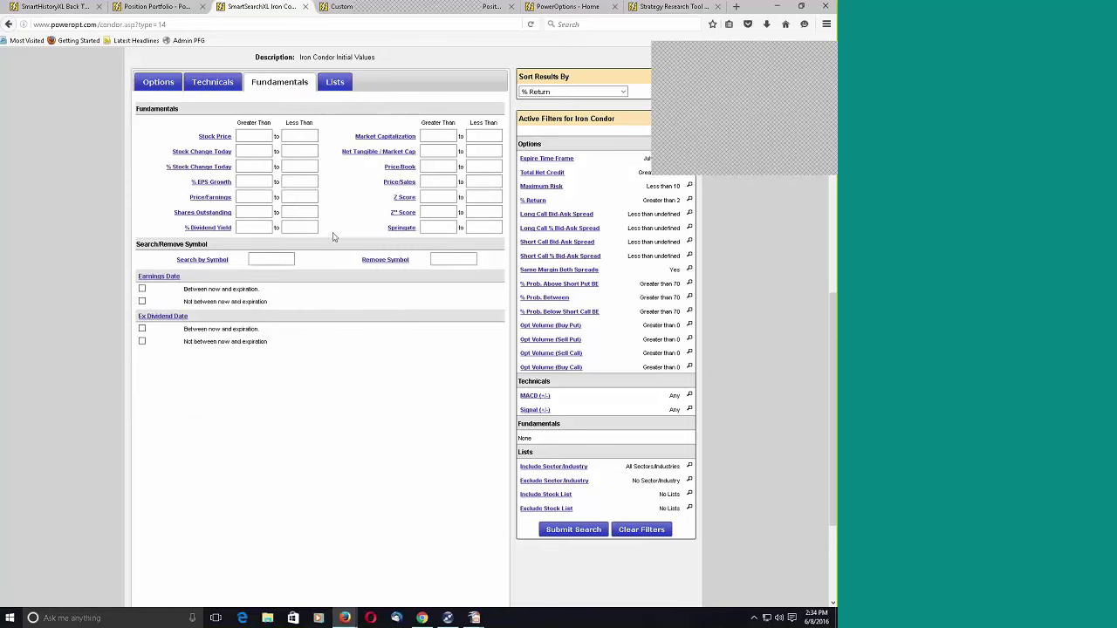
left_click(227, 82)
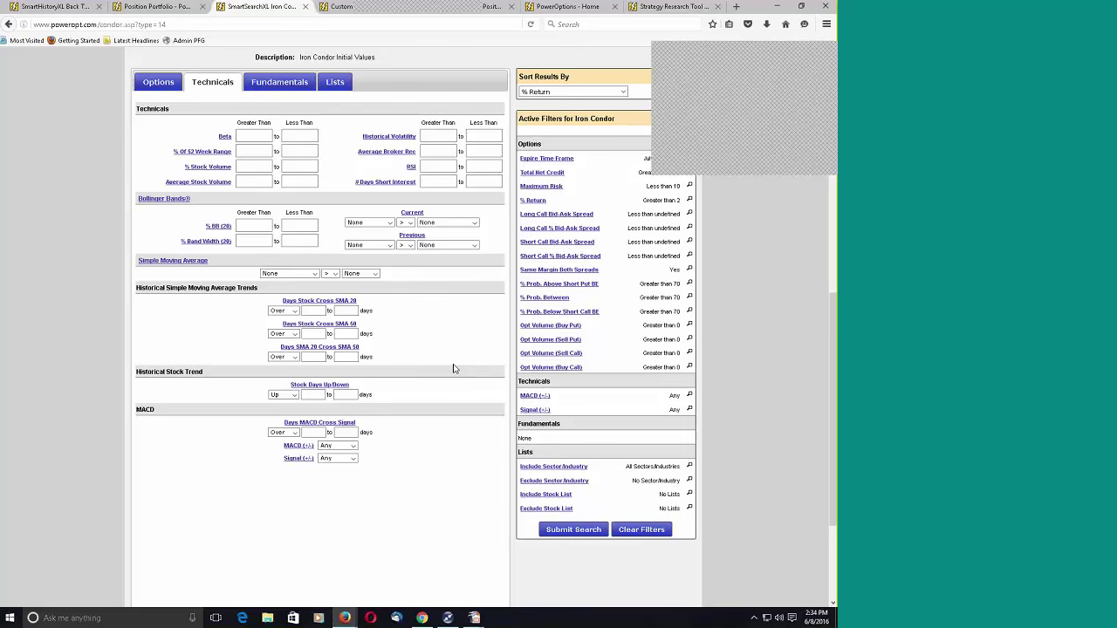
scroll(453, 368, "up", 5)
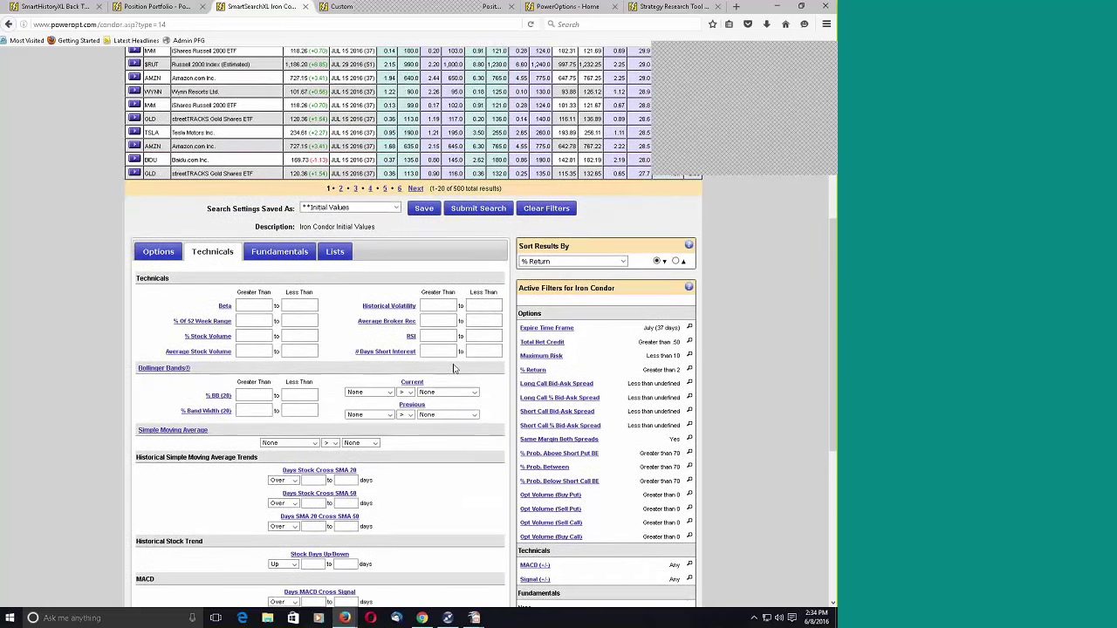
scroll(425, 430, "up", 3)
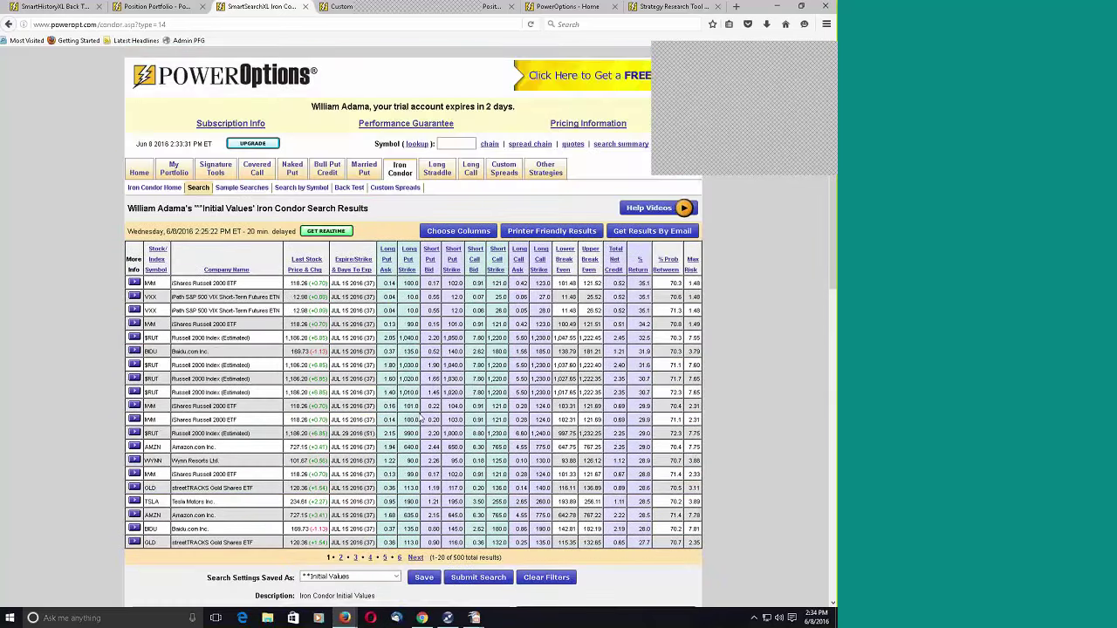